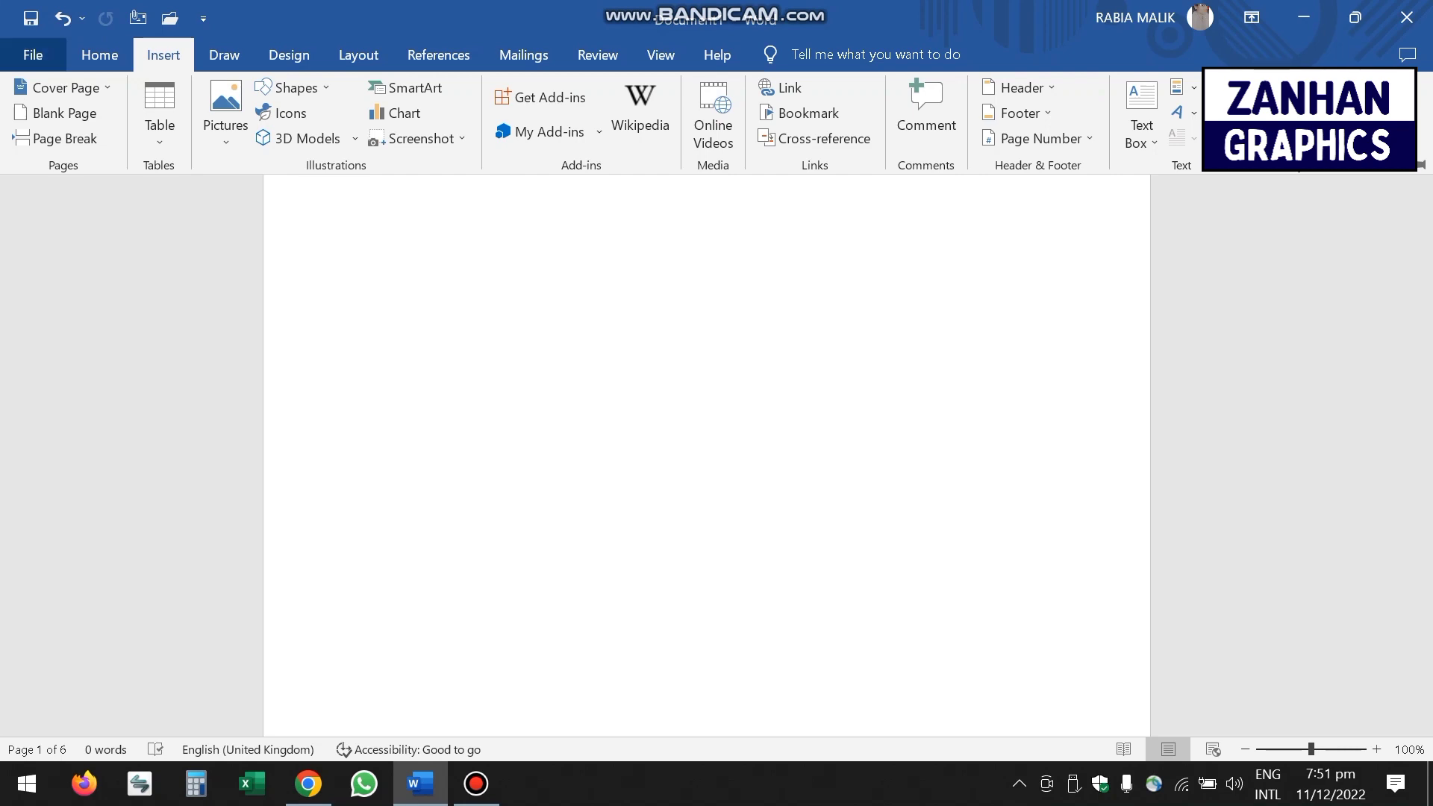
{"action": "left_click", "coordinate": [33, 55]}
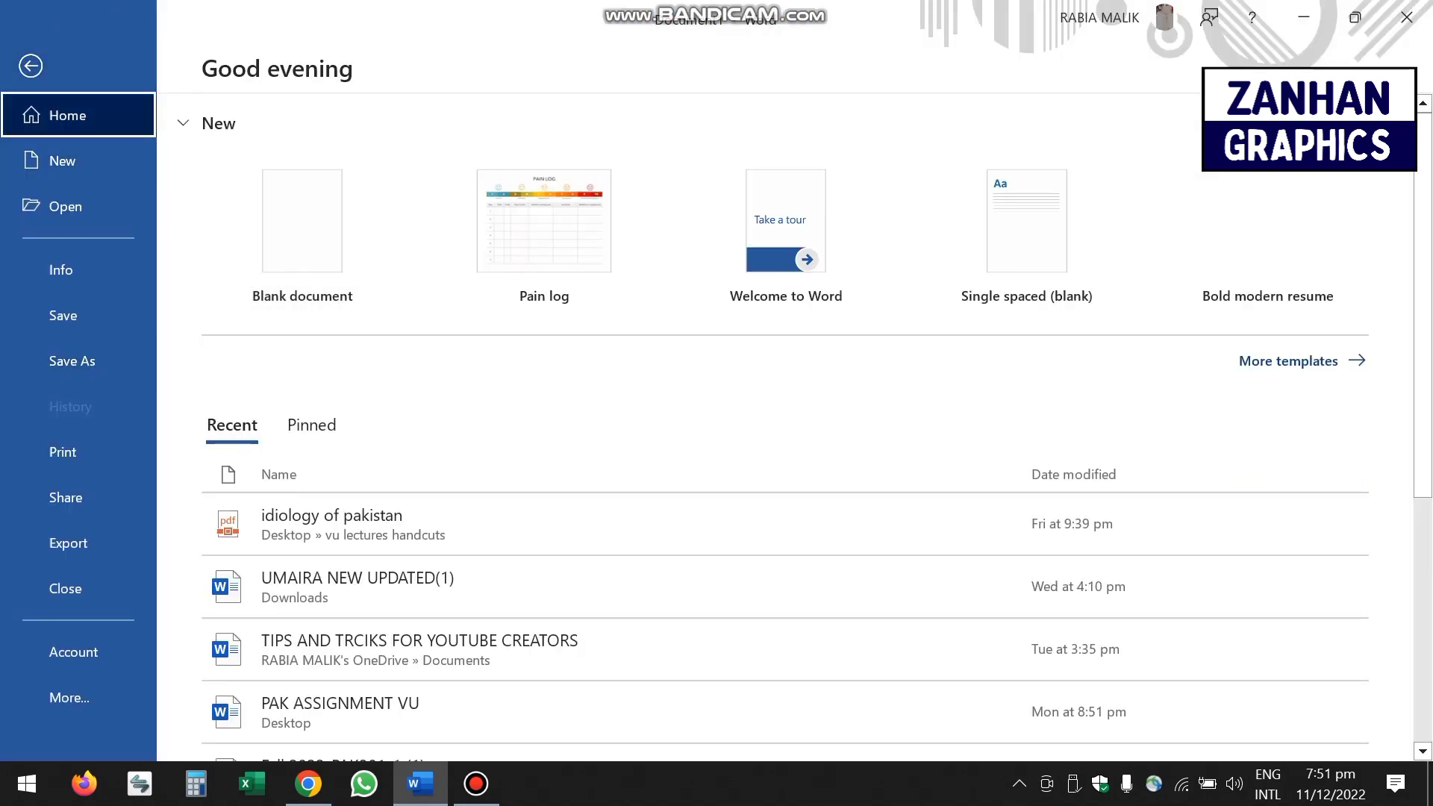
{"action": "key", "text": "Escape"}
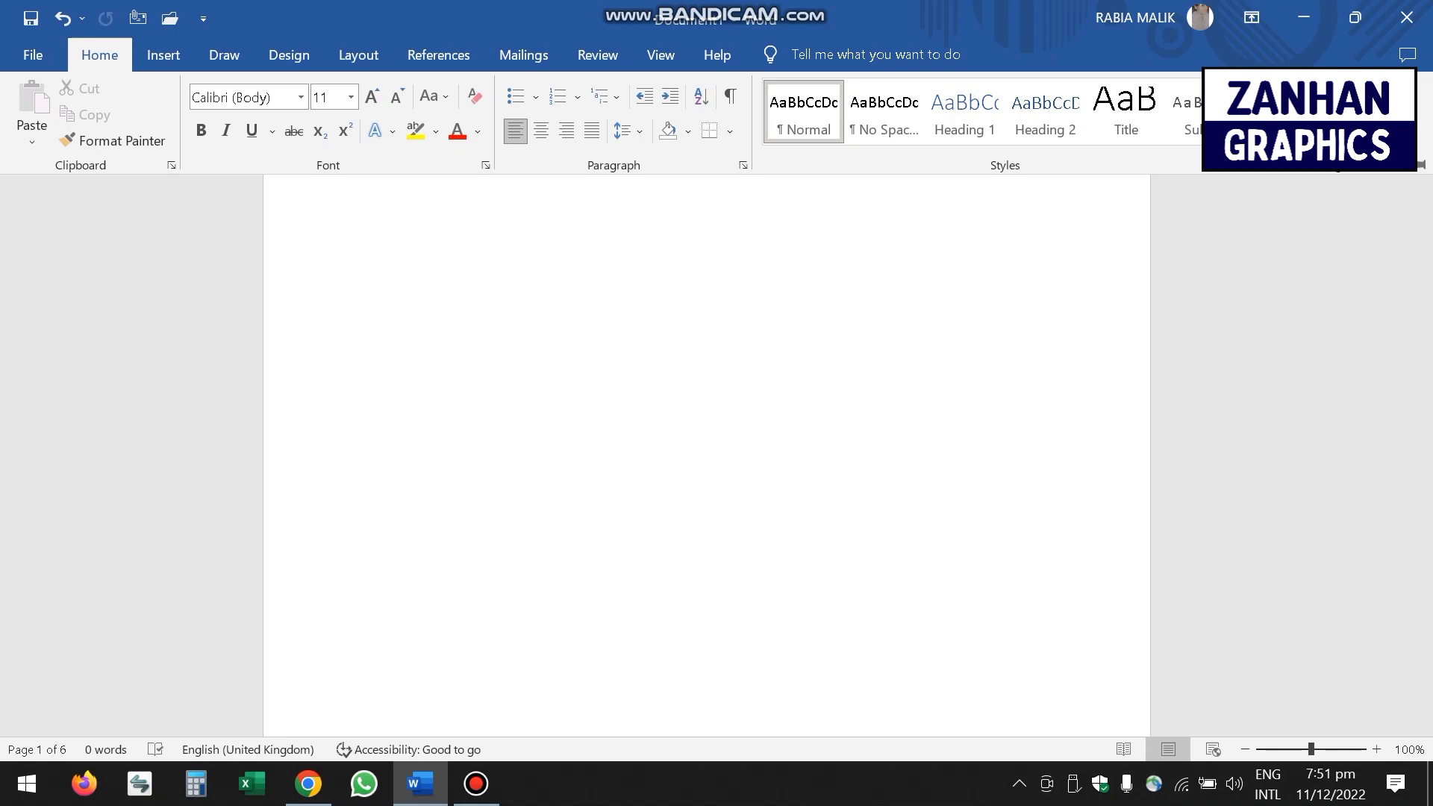
- Browse the built-in cover page designs and insert the Integral cover page
{"action": "left_click", "coordinate": [163, 54]}
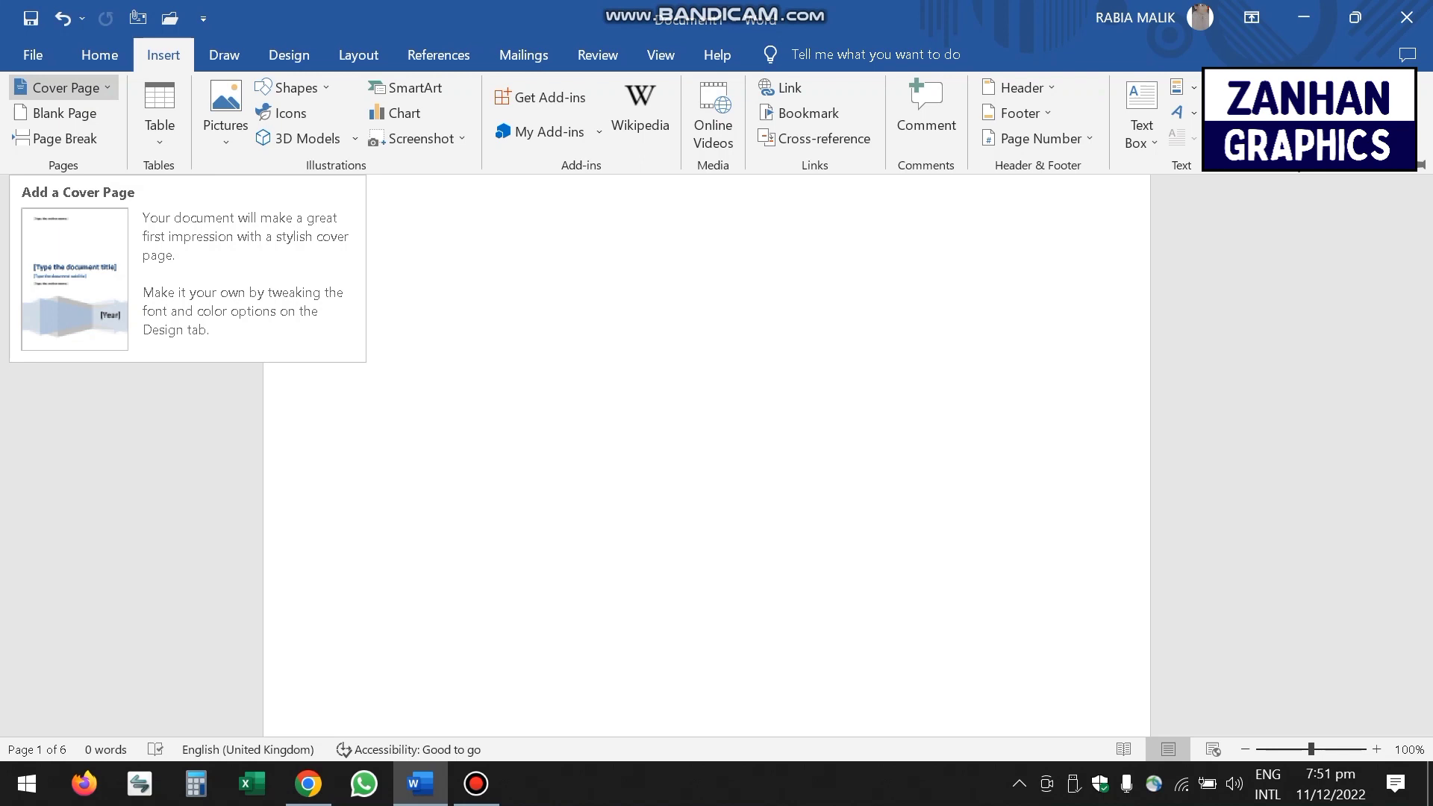
{"action": "left_click", "coordinate": [65, 88]}
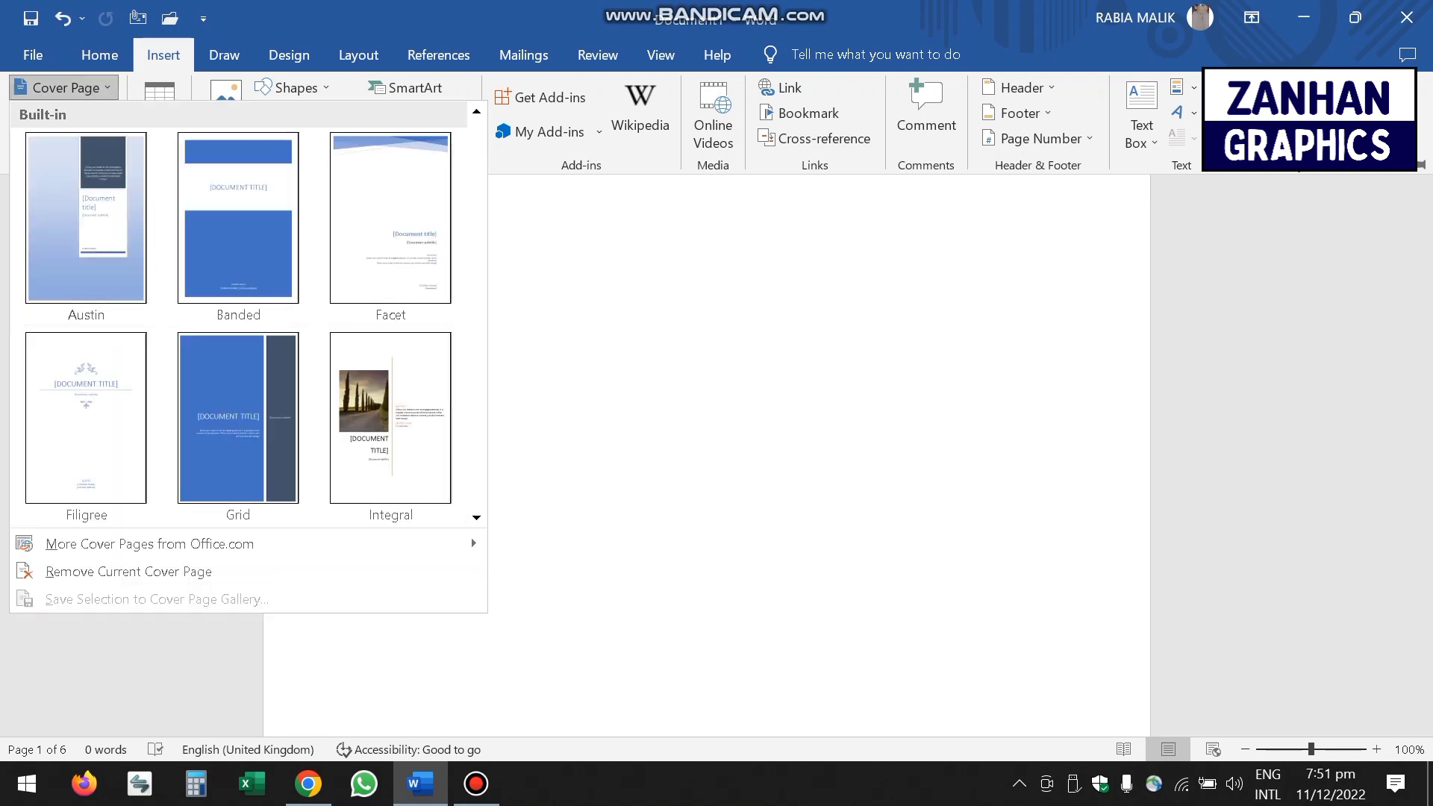
{"action": "scroll", "coordinate": [238, 313], "scroll_direction": "down", "scroll_amount": 1}
{"action": "scroll", "coordinate": [238, 314], "scroll_direction": "down", "scroll_amount": 1}
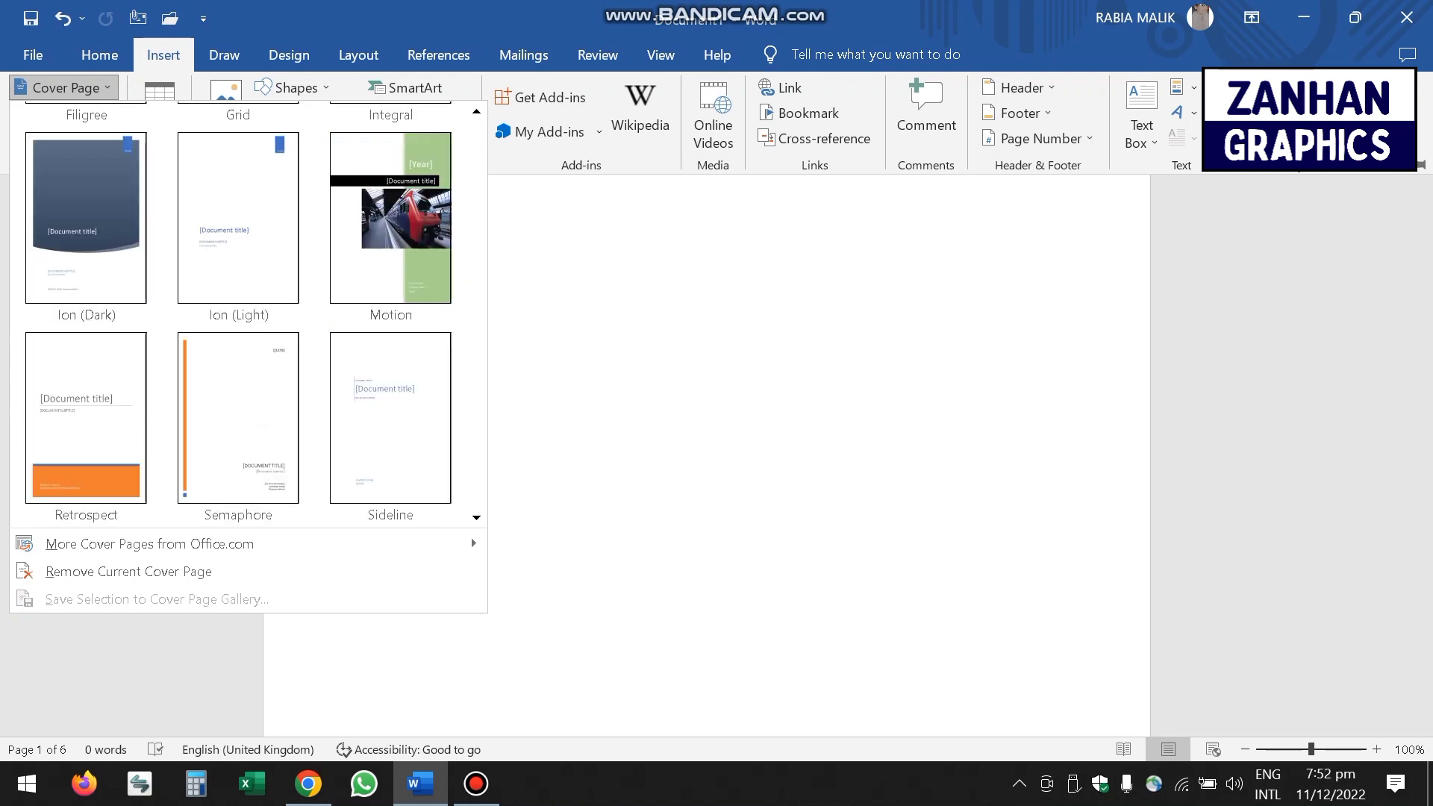
{"action": "scroll", "coordinate": [239, 314], "scroll_direction": "down", "scroll_amount": 2}
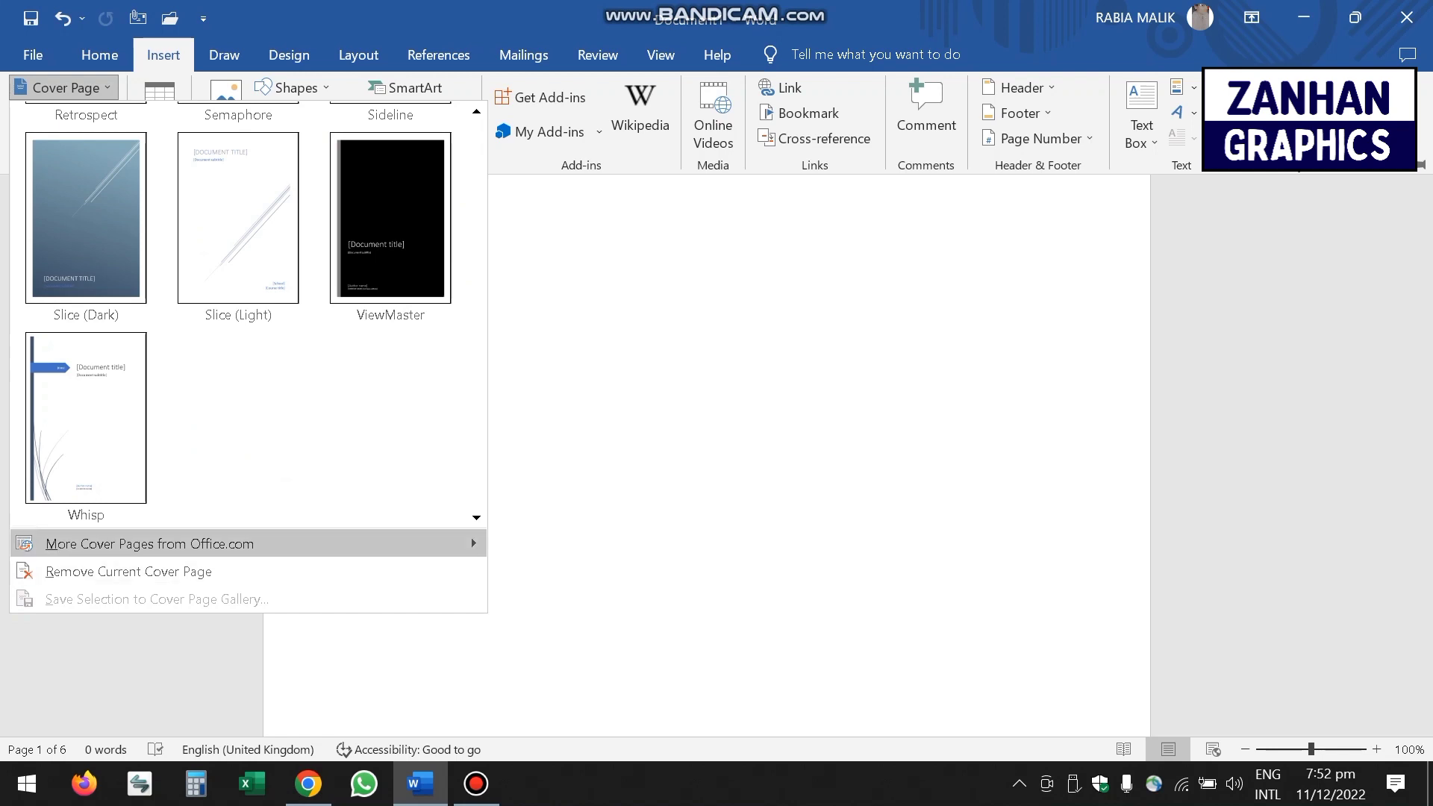
{"action": "mouse_move", "coordinate": [248, 543]}
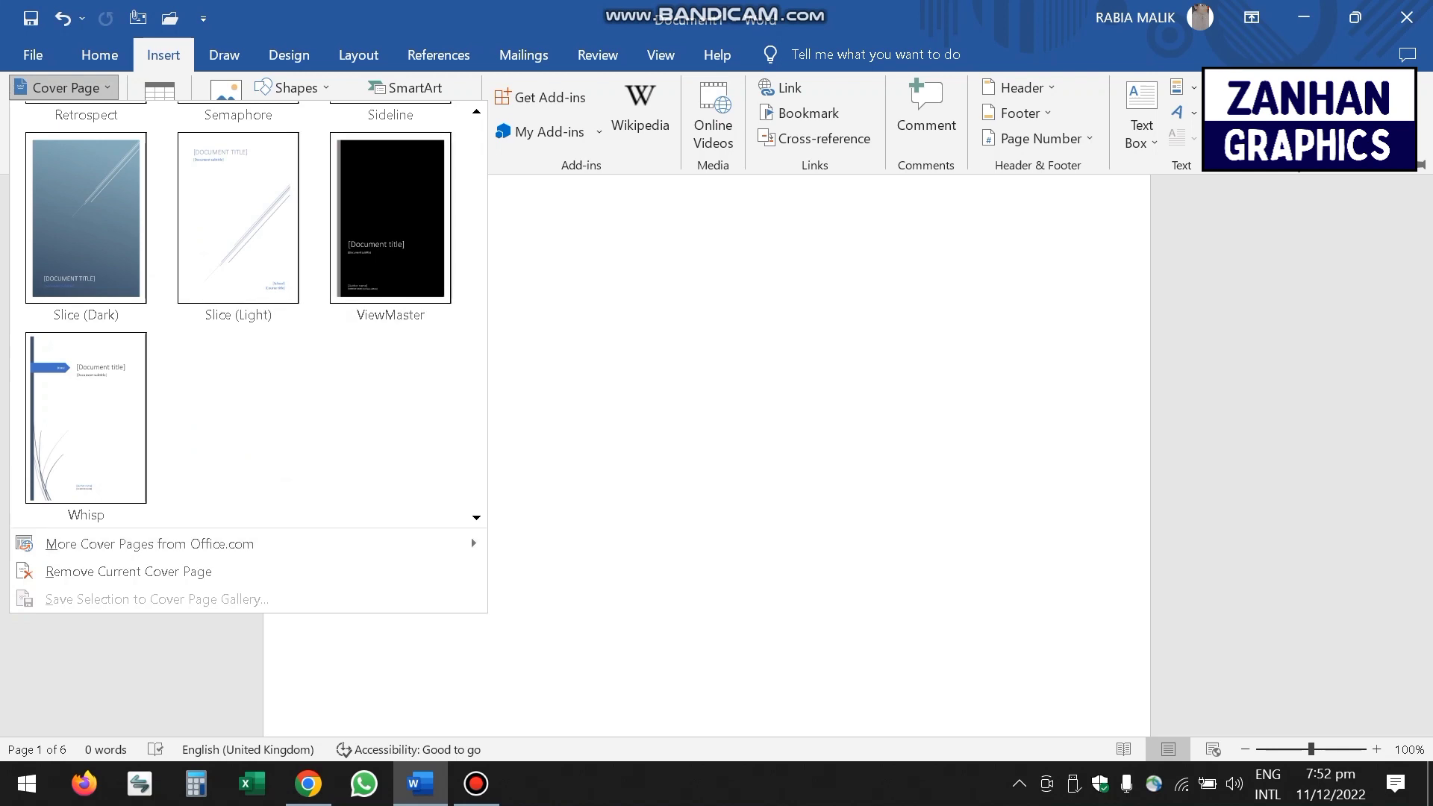
{"action": "scroll", "coordinate": [246, 313], "scroll_direction": "up", "scroll_amount": 5}
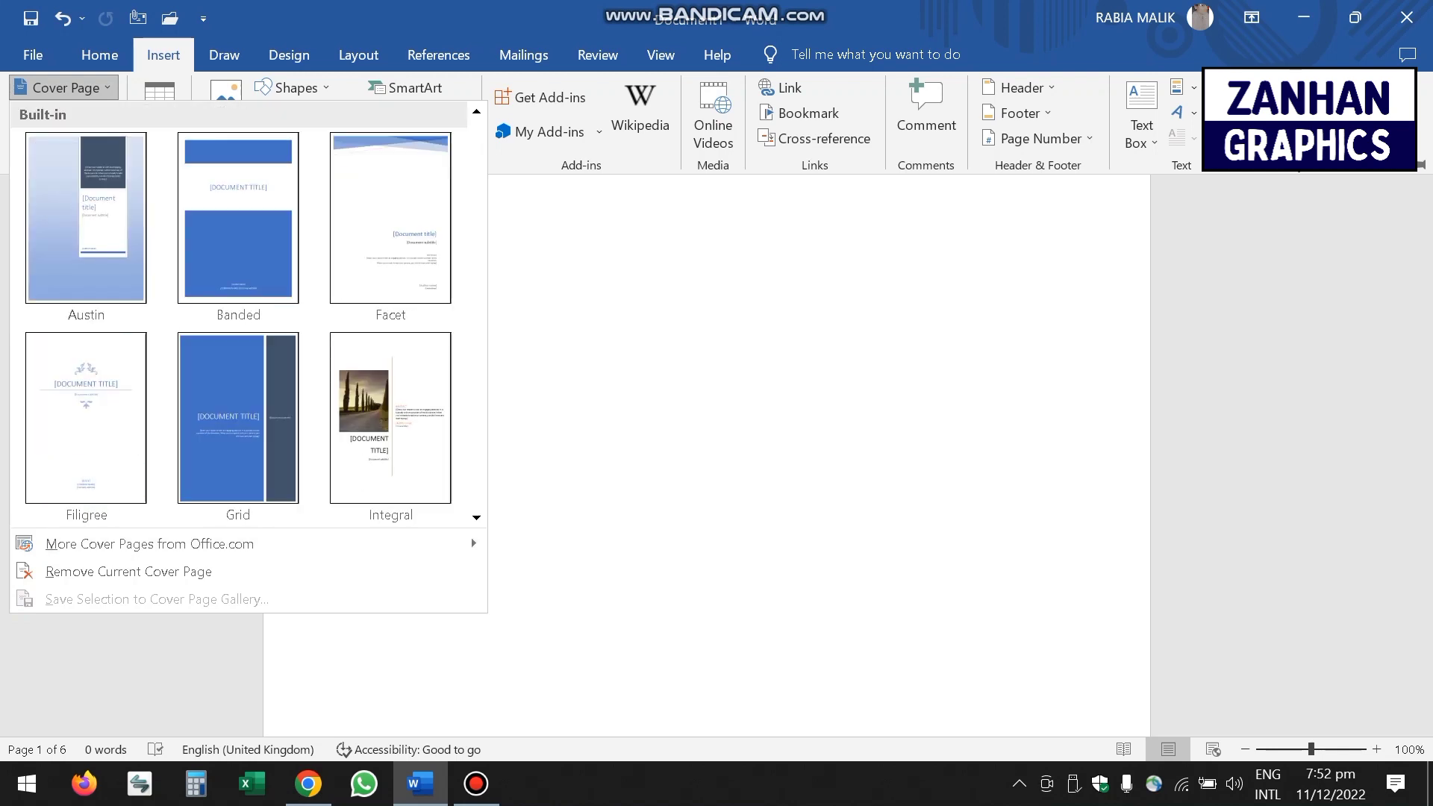
{"action": "left_click", "coordinate": [391, 417]}
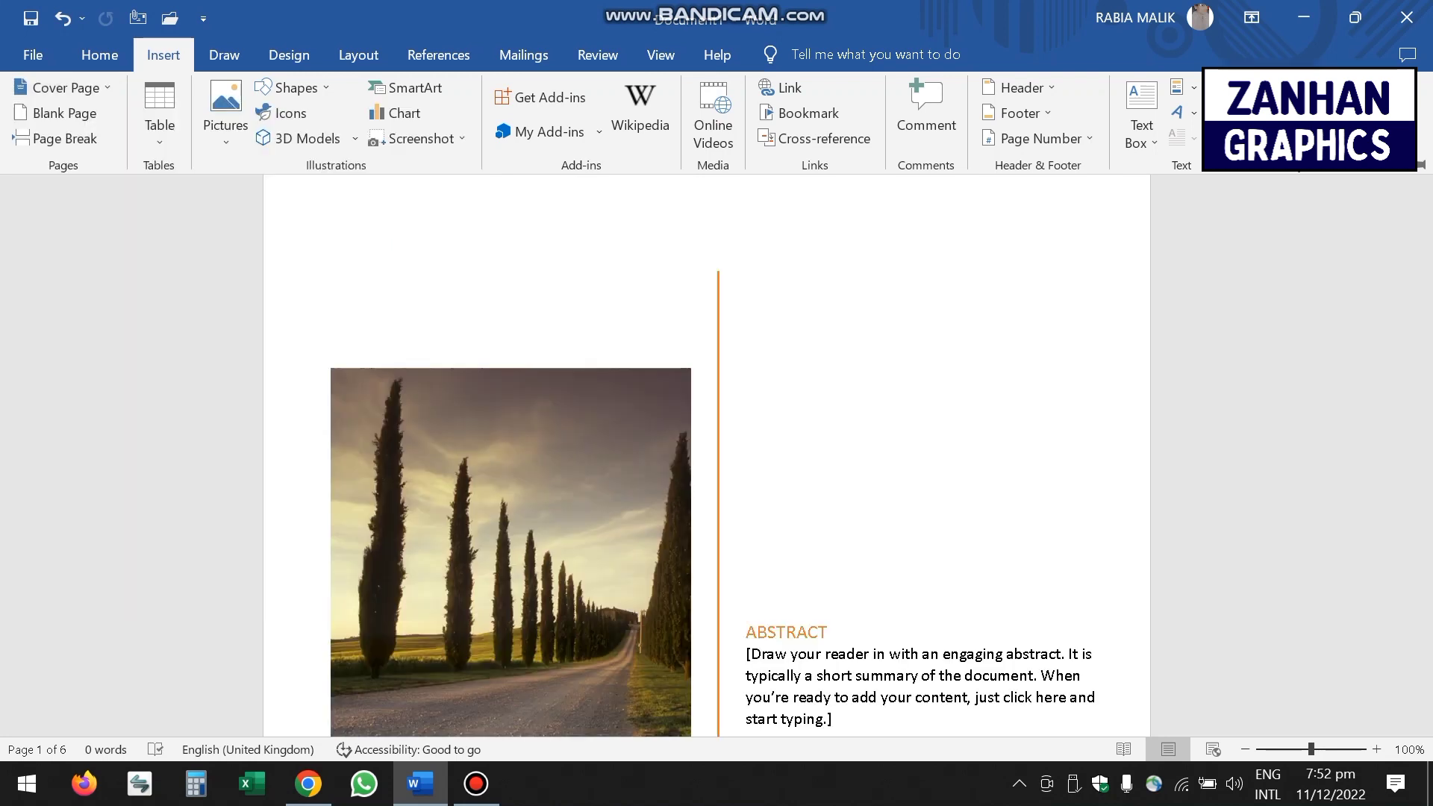
- Inspect the Integral cover page's placeholder text and undo the cover page insertion
{"action": "key", "text": "ctrl+F1"}
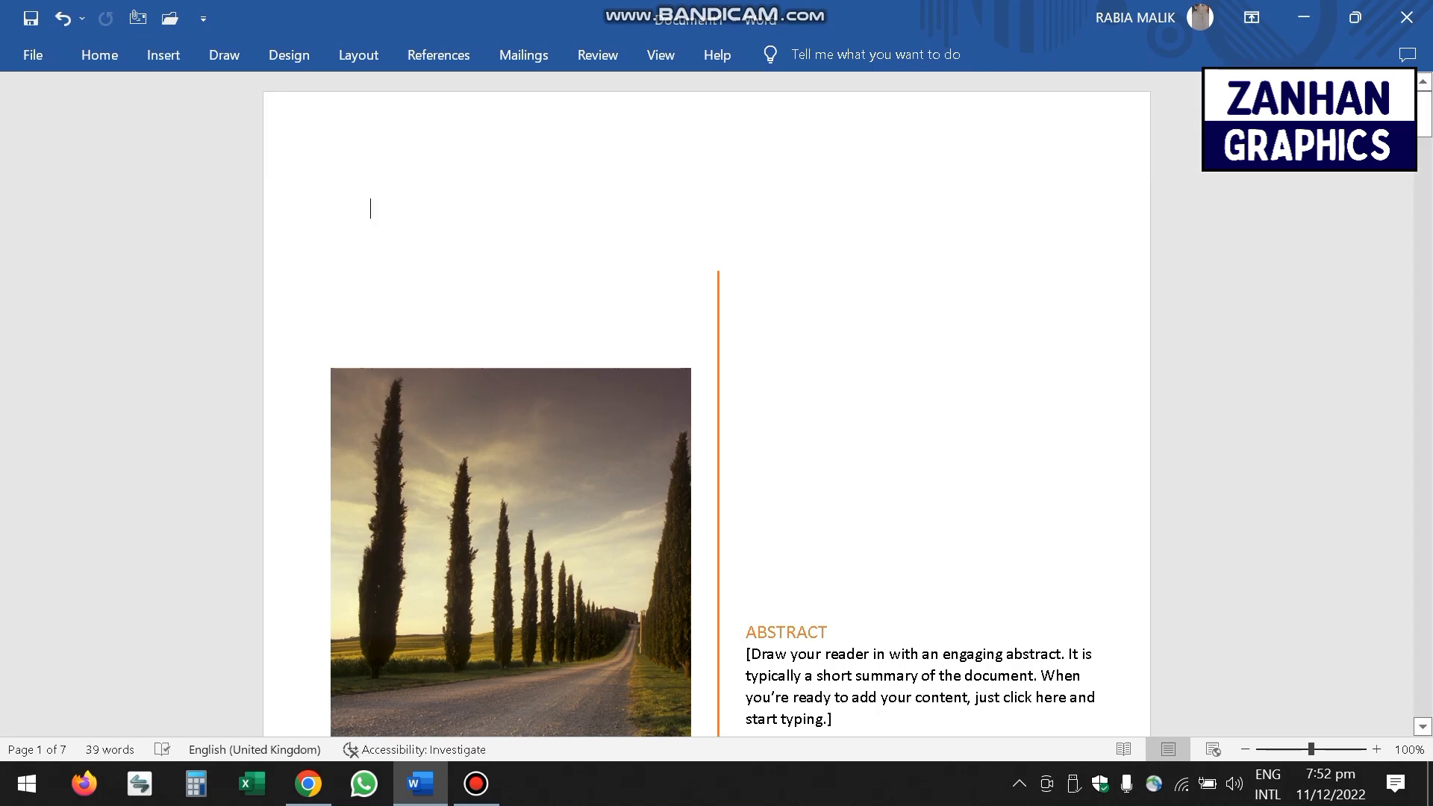
{"action": "scroll", "coordinate": [706, 404], "scroll_direction": "down", "scroll_amount": 5}
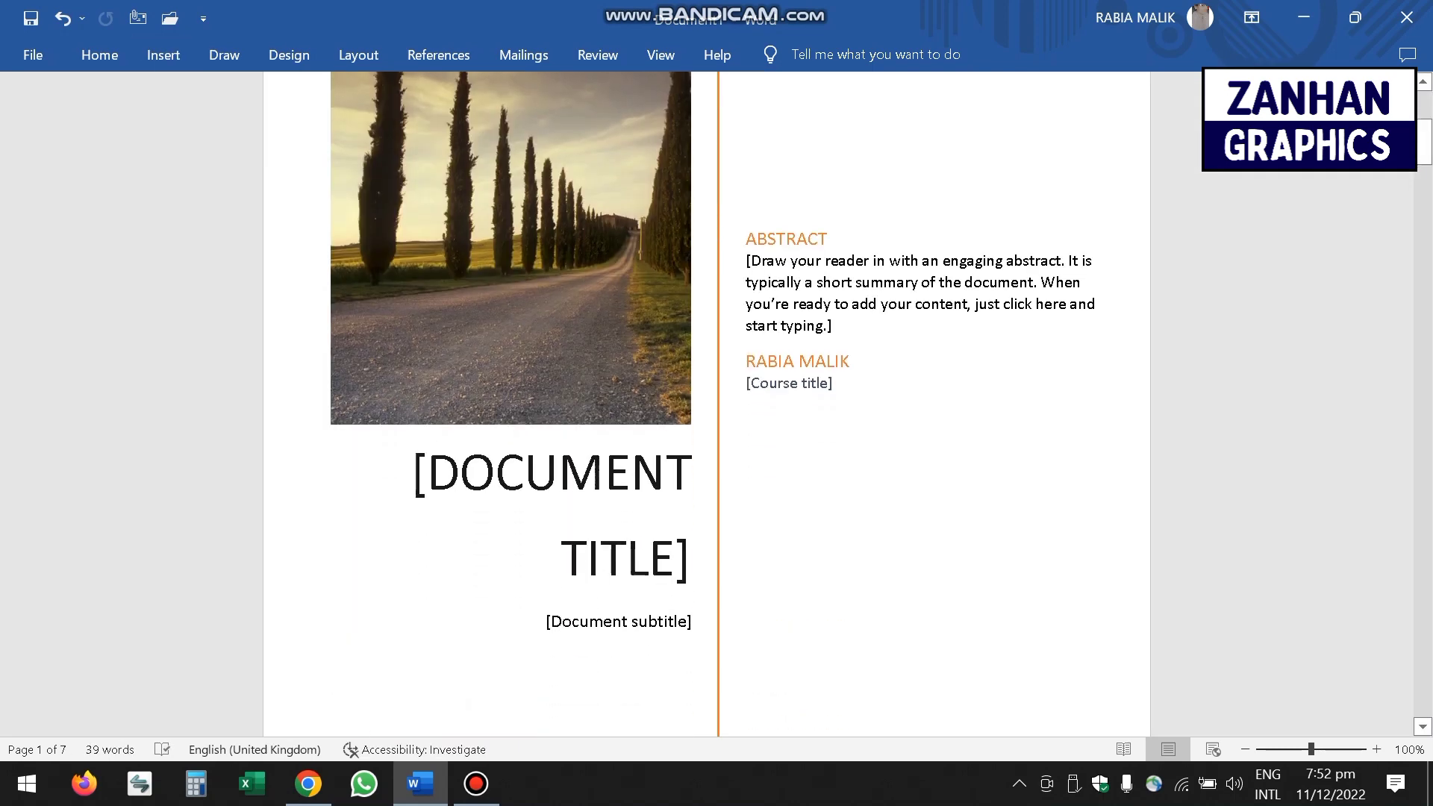
{"action": "left_click_drag", "start_coordinate": [855, 362], "coordinate": [657, 448]}
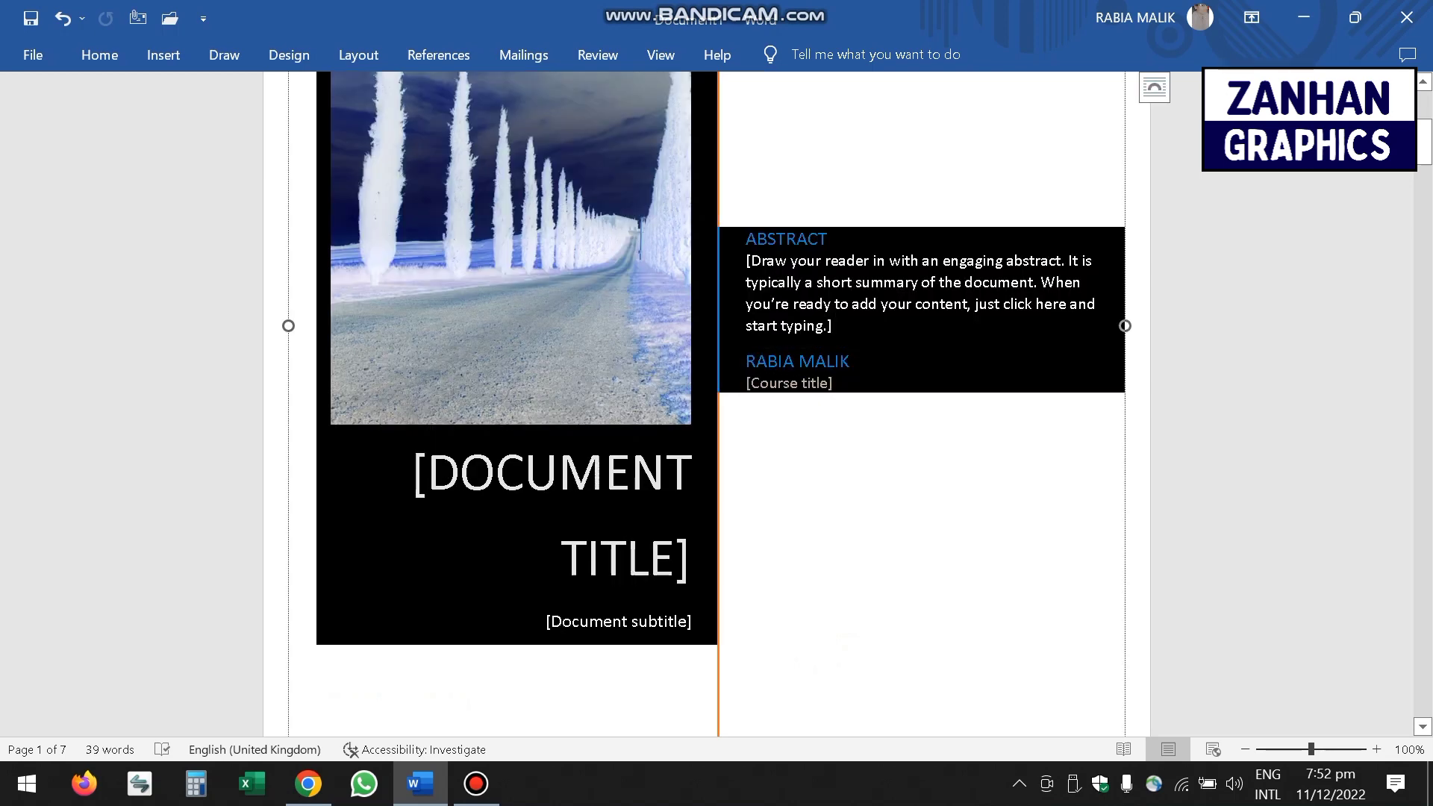
{"action": "left_click", "coordinate": [789, 384]}
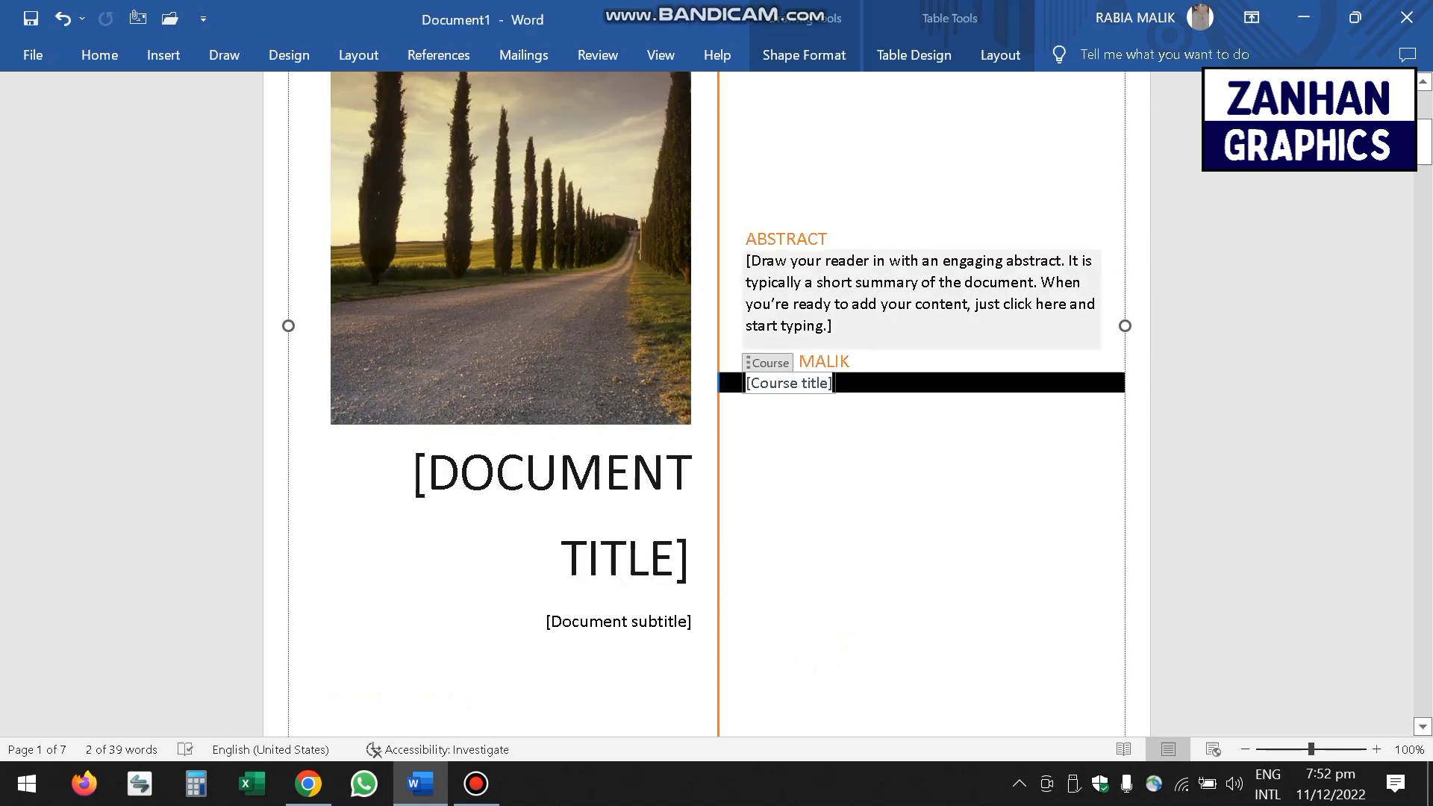
{"action": "key", "text": "ctrl+z"}
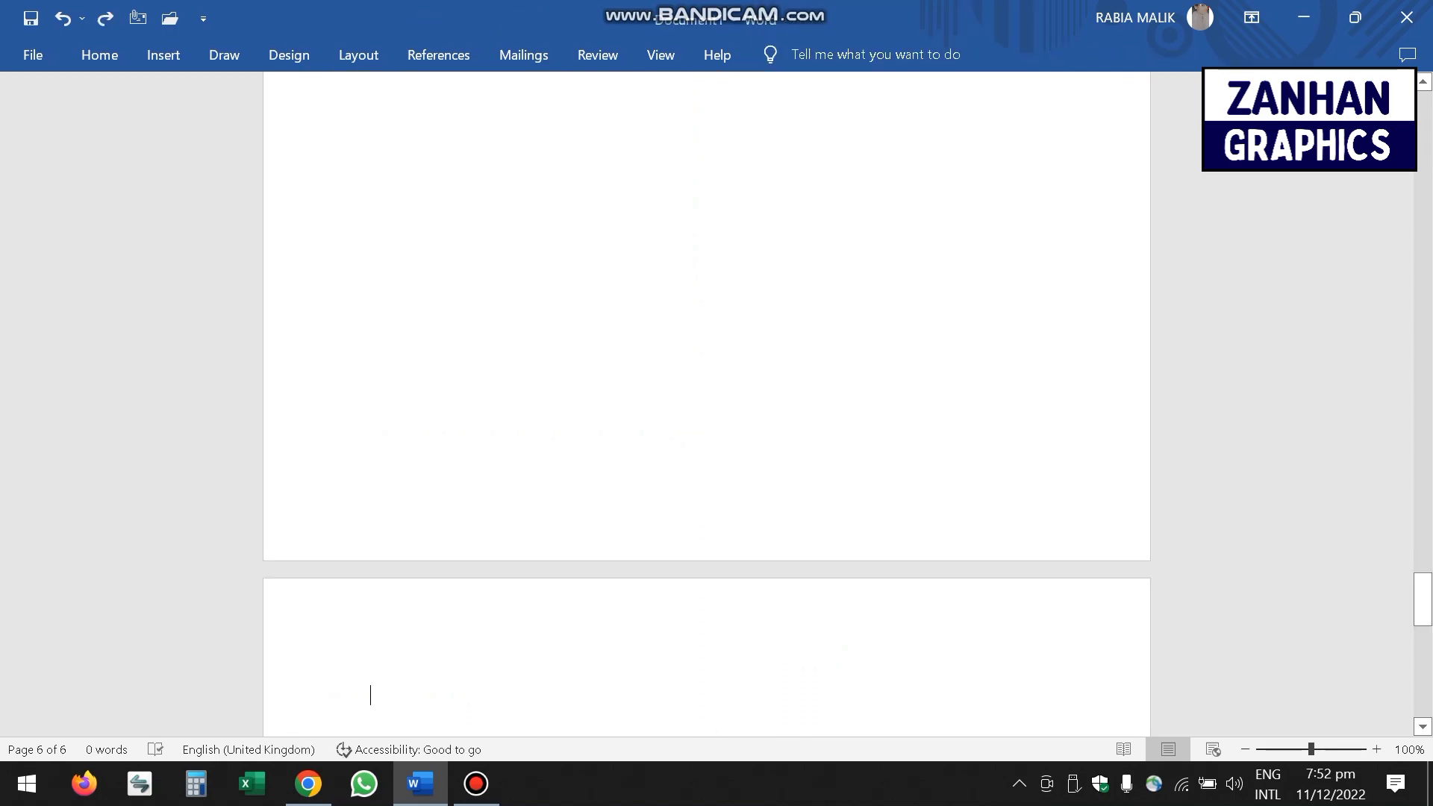
- Insert a blank page into the document
{"action": "left_click_drag", "start_coordinate": [1422, 597], "coordinate": [1422, 114]}
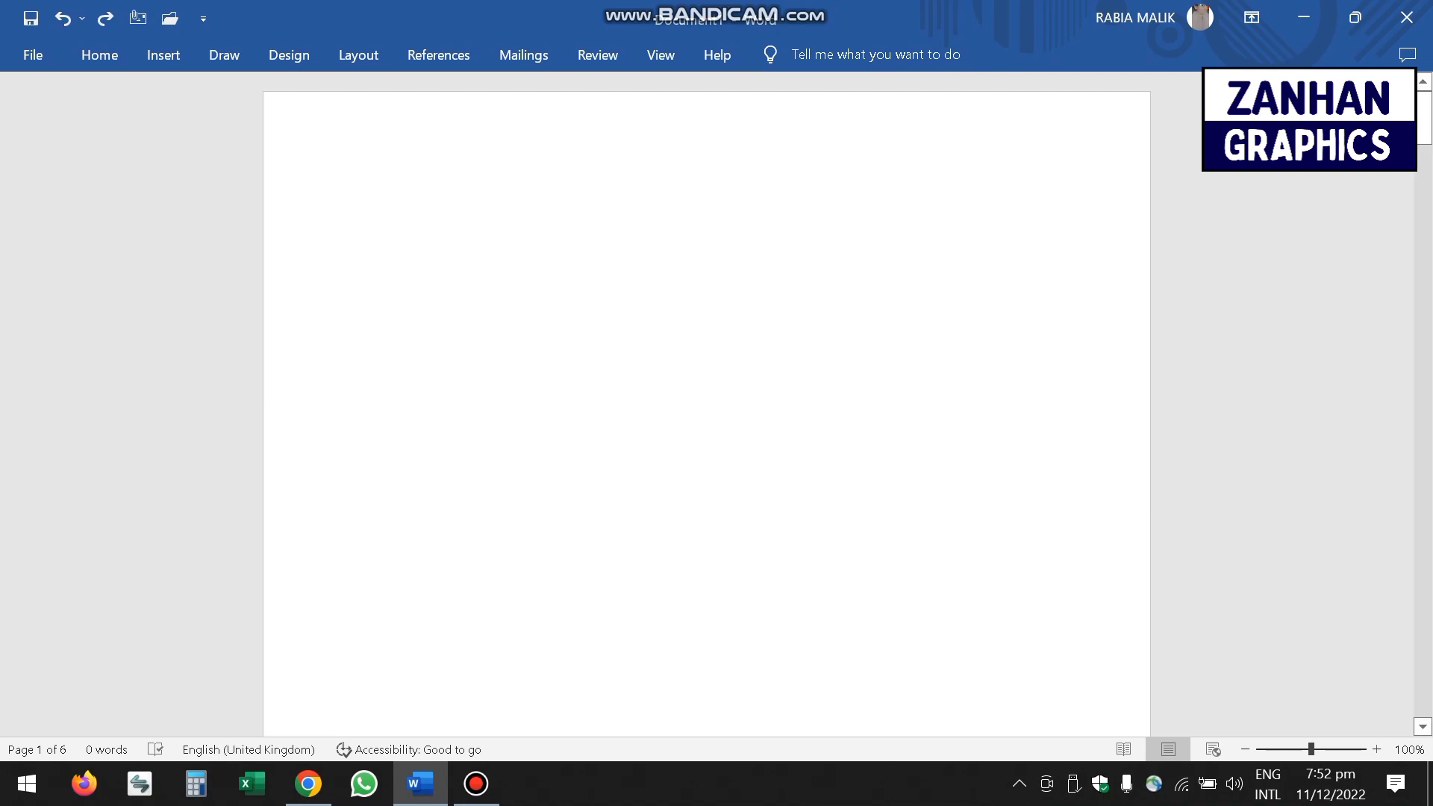
{"action": "left_click", "coordinate": [163, 54]}
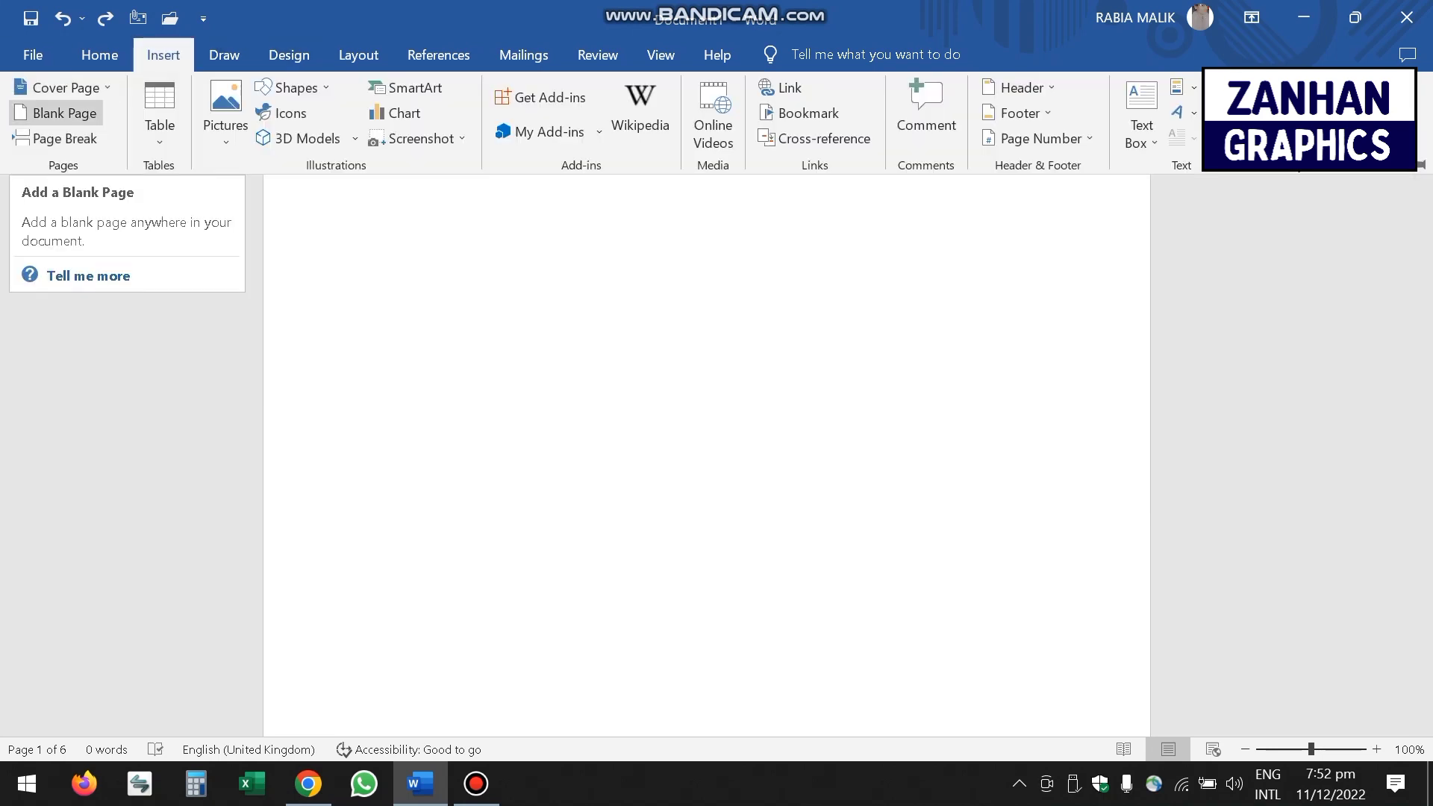
{"action": "left_click", "coordinate": [64, 112]}
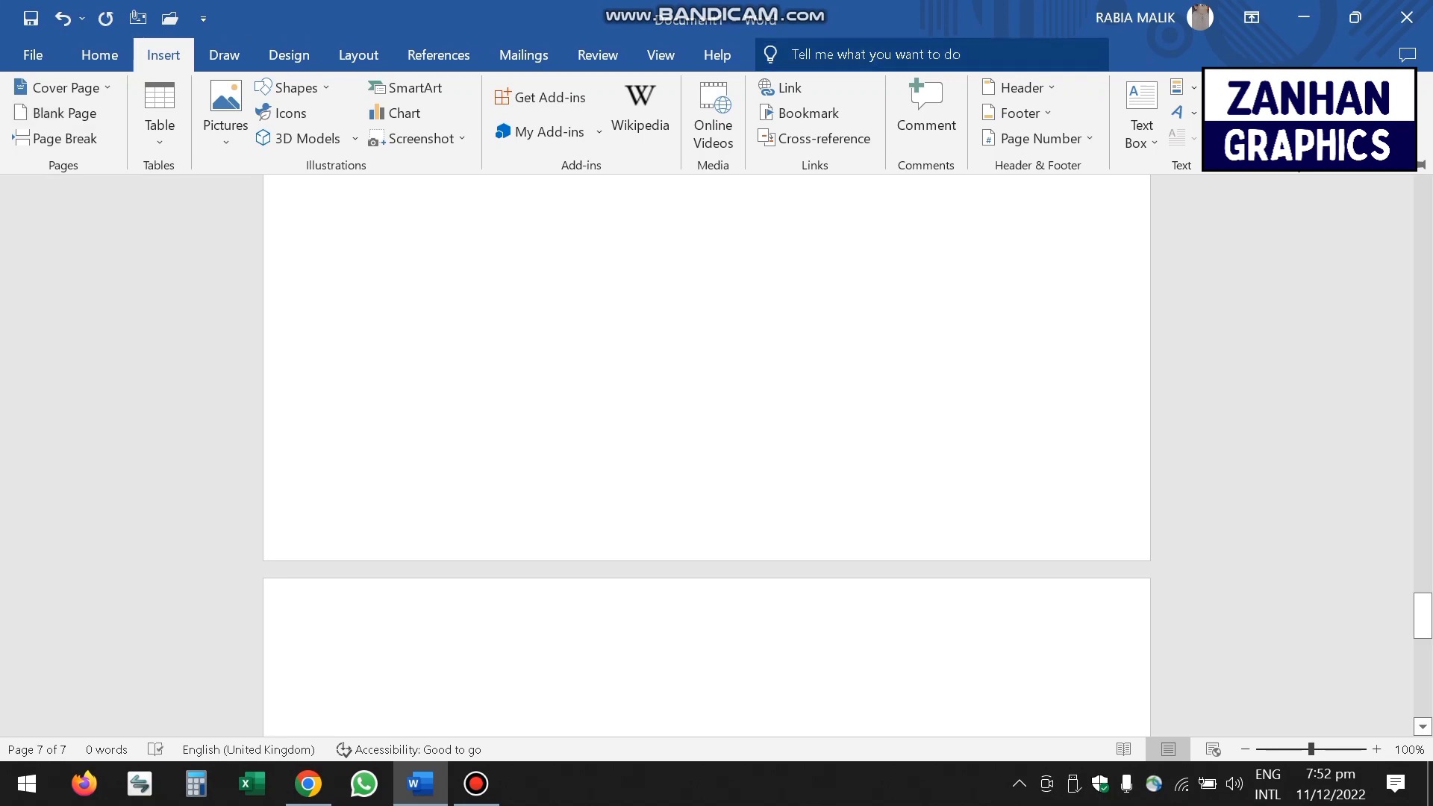
- Insert three page breaks in a row to add further pages
{"action": "left_click_drag", "start_coordinate": [1423, 613], "coordinate": [1422, 108]}
{"action": "left_click", "coordinate": [99, 55]}
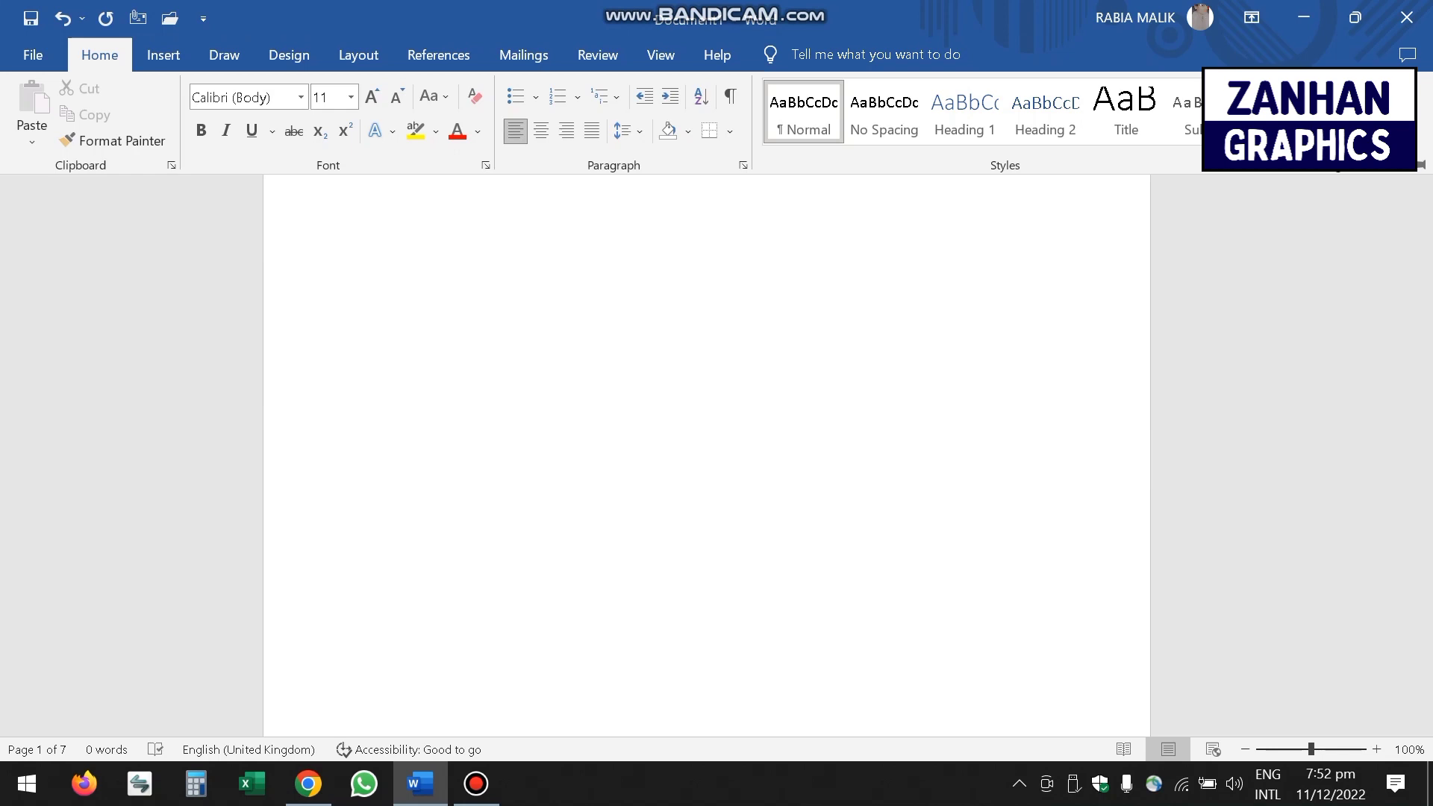
{"action": "left_click", "coordinate": [163, 55]}
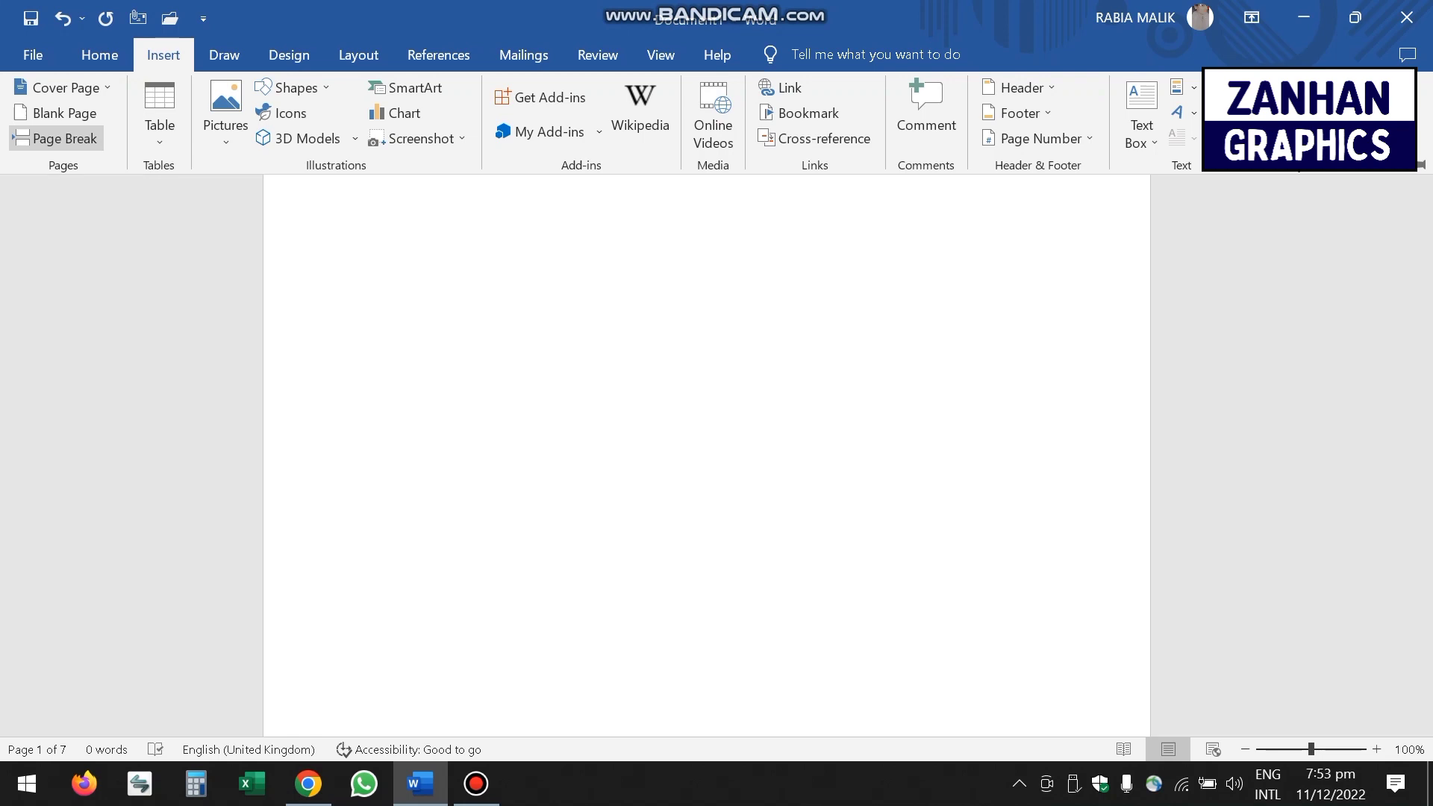
{"action": "left_click", "coordinate": [56, 138]}
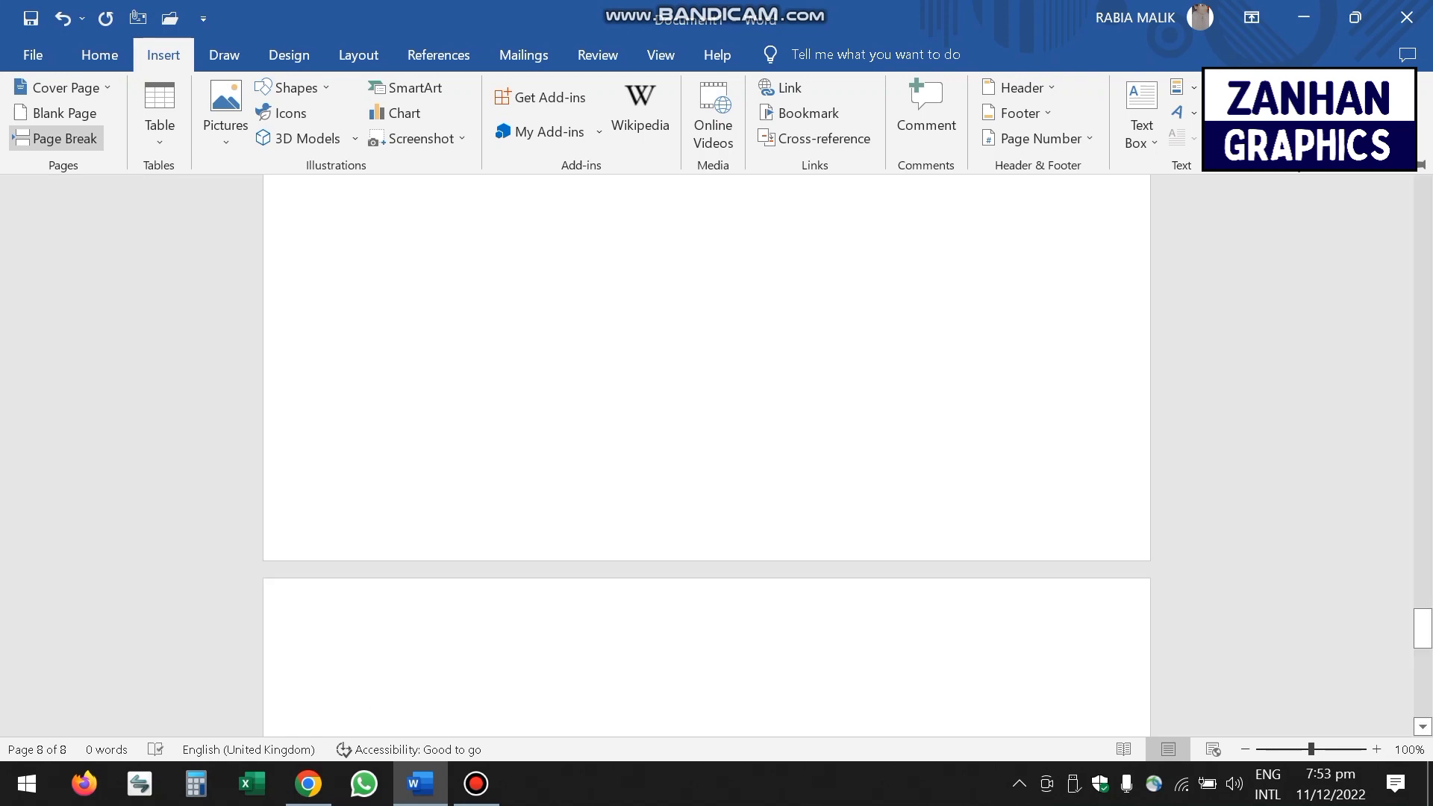
{"action": "left_click", "coordinate": [56, 138]}
{"action": "left_click", "coordinate": [56, 138]}
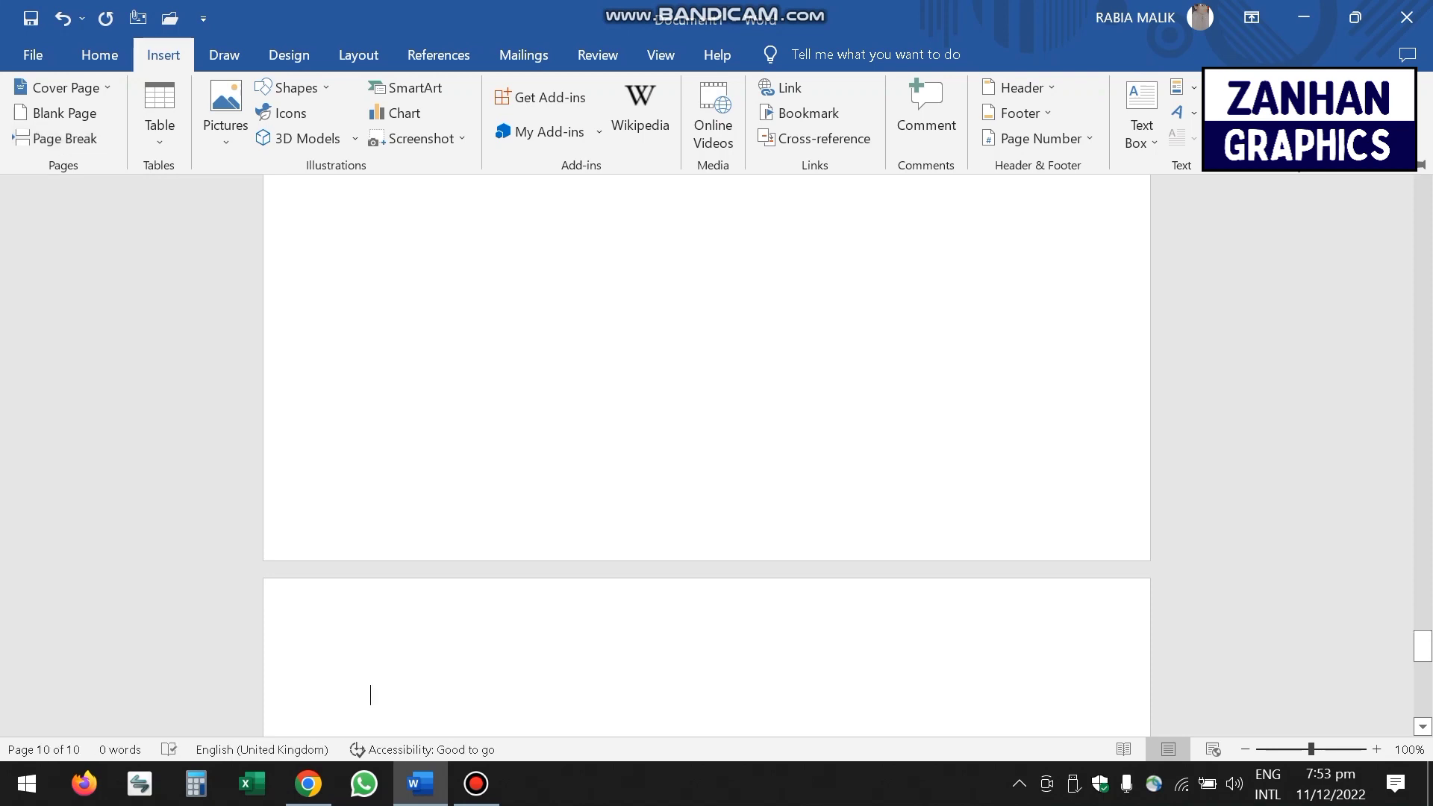
- Insert a table with four columns and two rows on the last page
{"action": "left_click_drag", "start_coordinate": [1422, 645], "coordinate": [1422, 82]}
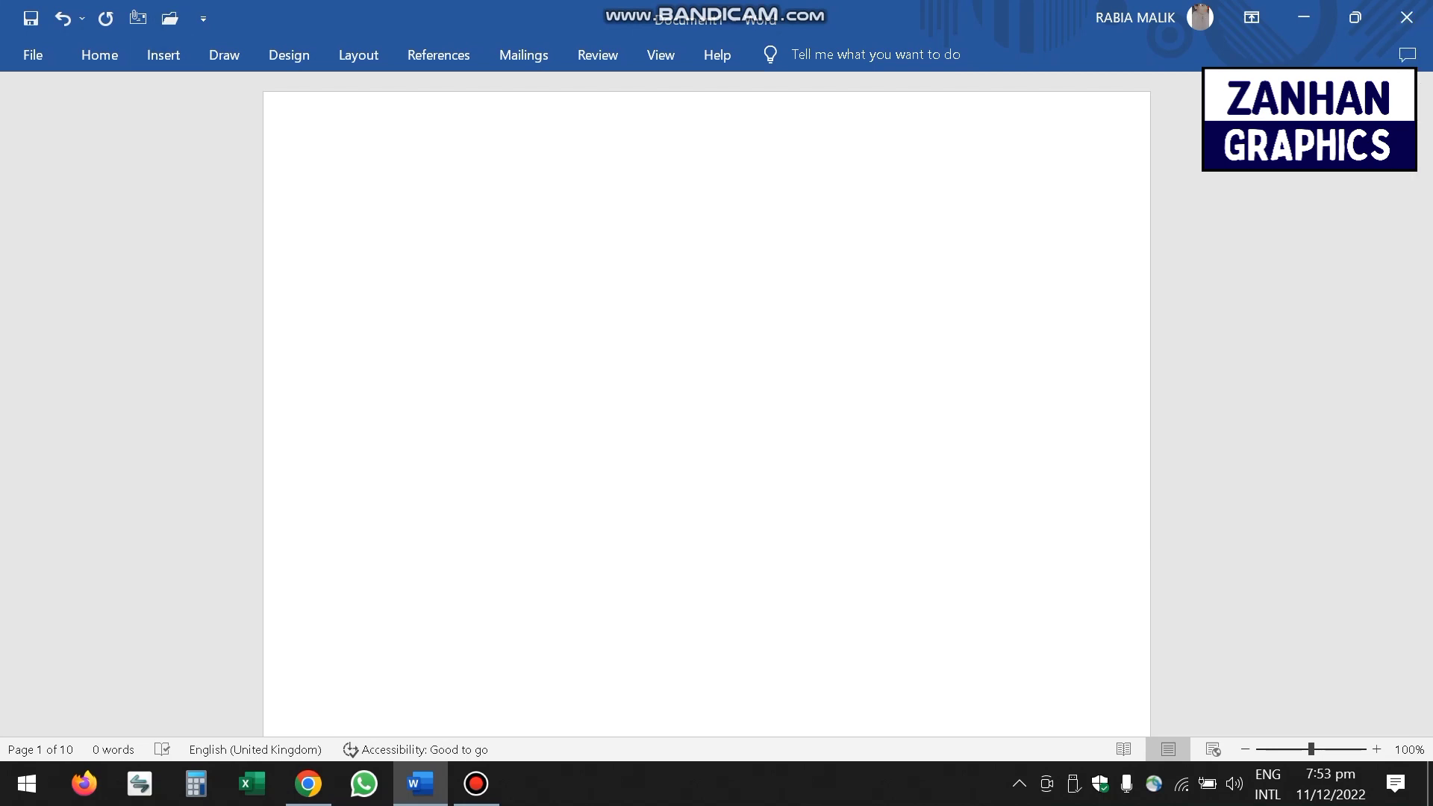
{"action": "left_click", "coordinate": [163, 55]}
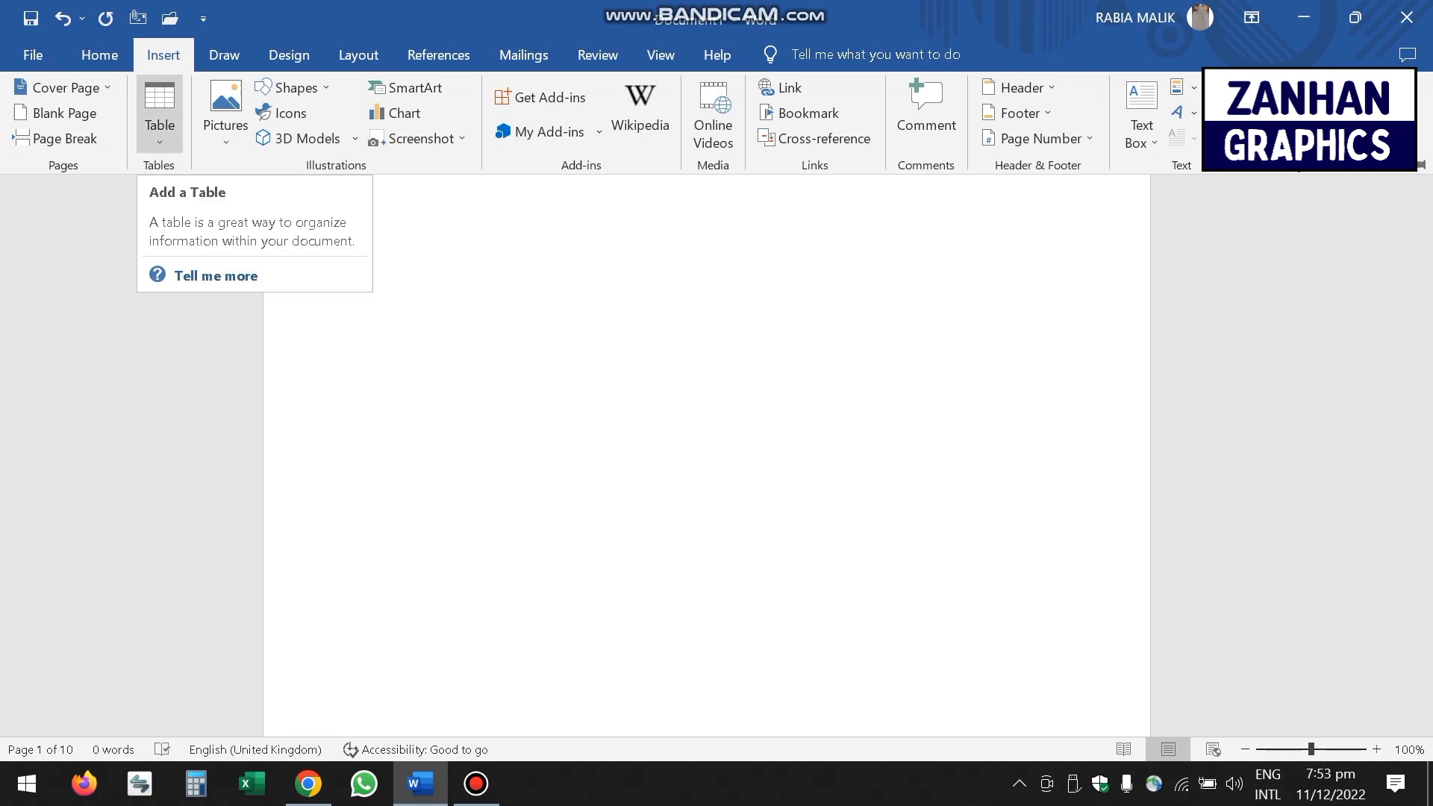
{"action": "left_click", "coordinate": [160, 116]}
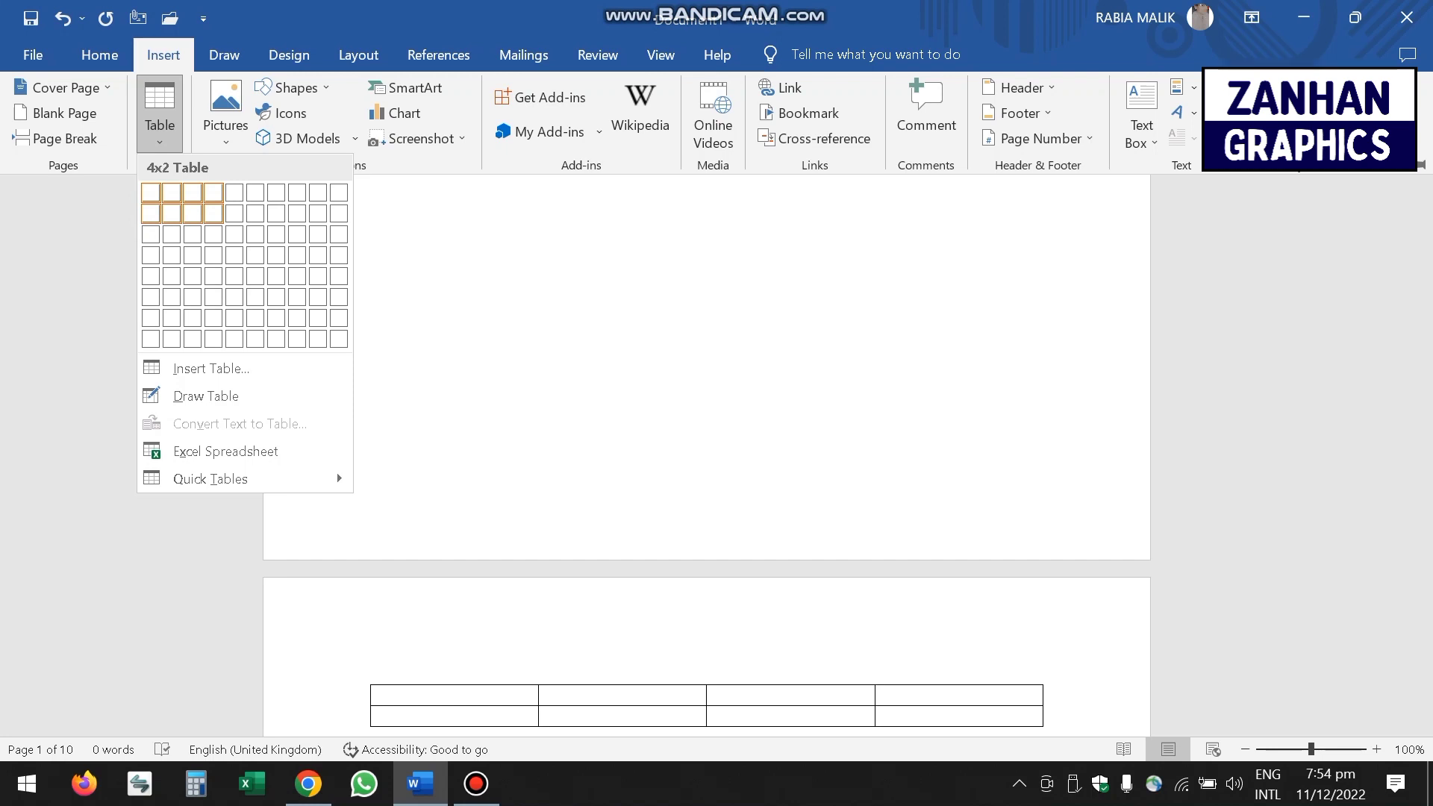
{"action": "left_click", "coordinate": [214, 213]}
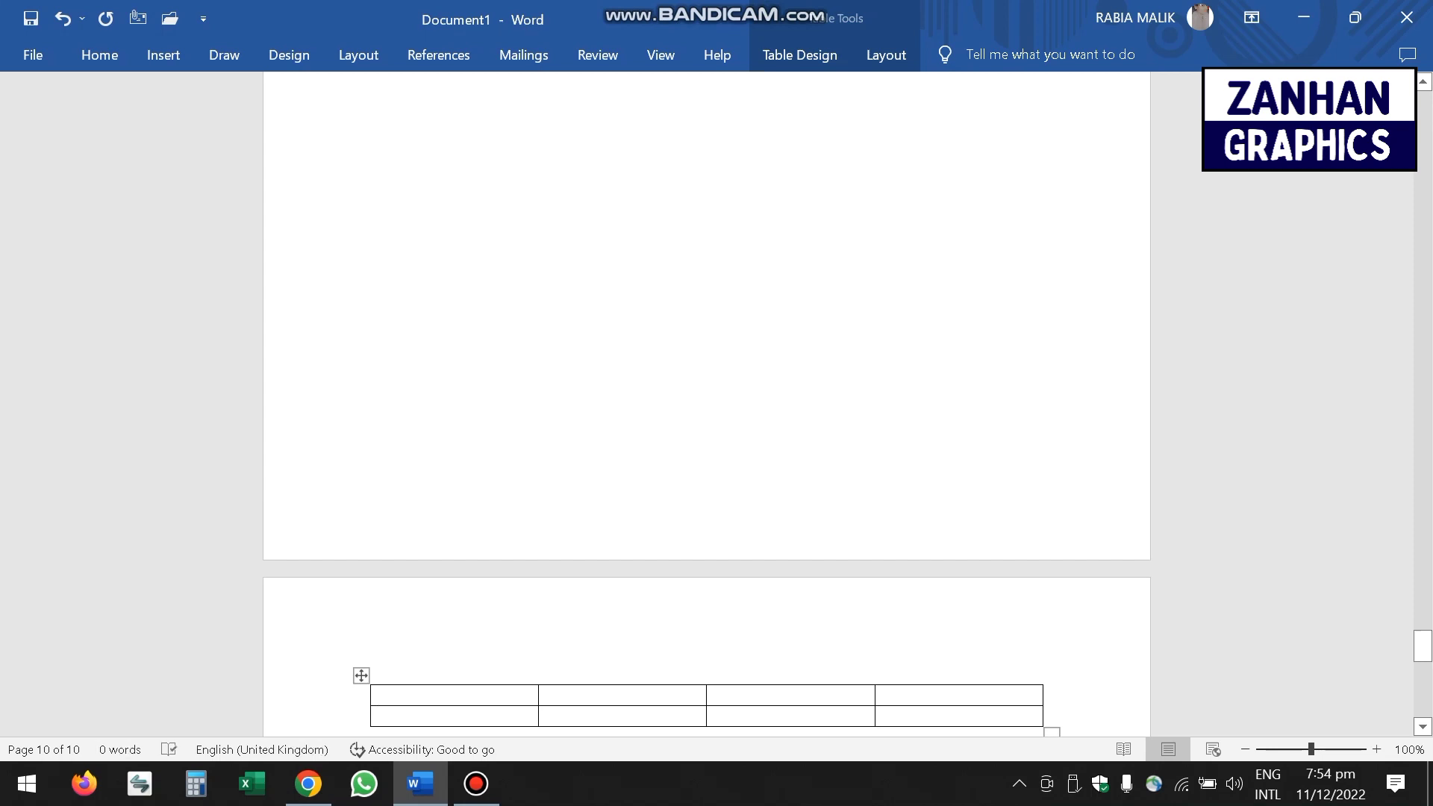
- Fill the table's first row with the headings DEGREE, YEAR, GRADE and INSTITUDE/UNIVERSITY
{"action": "left_click", "coordinate": [1422, 583]}
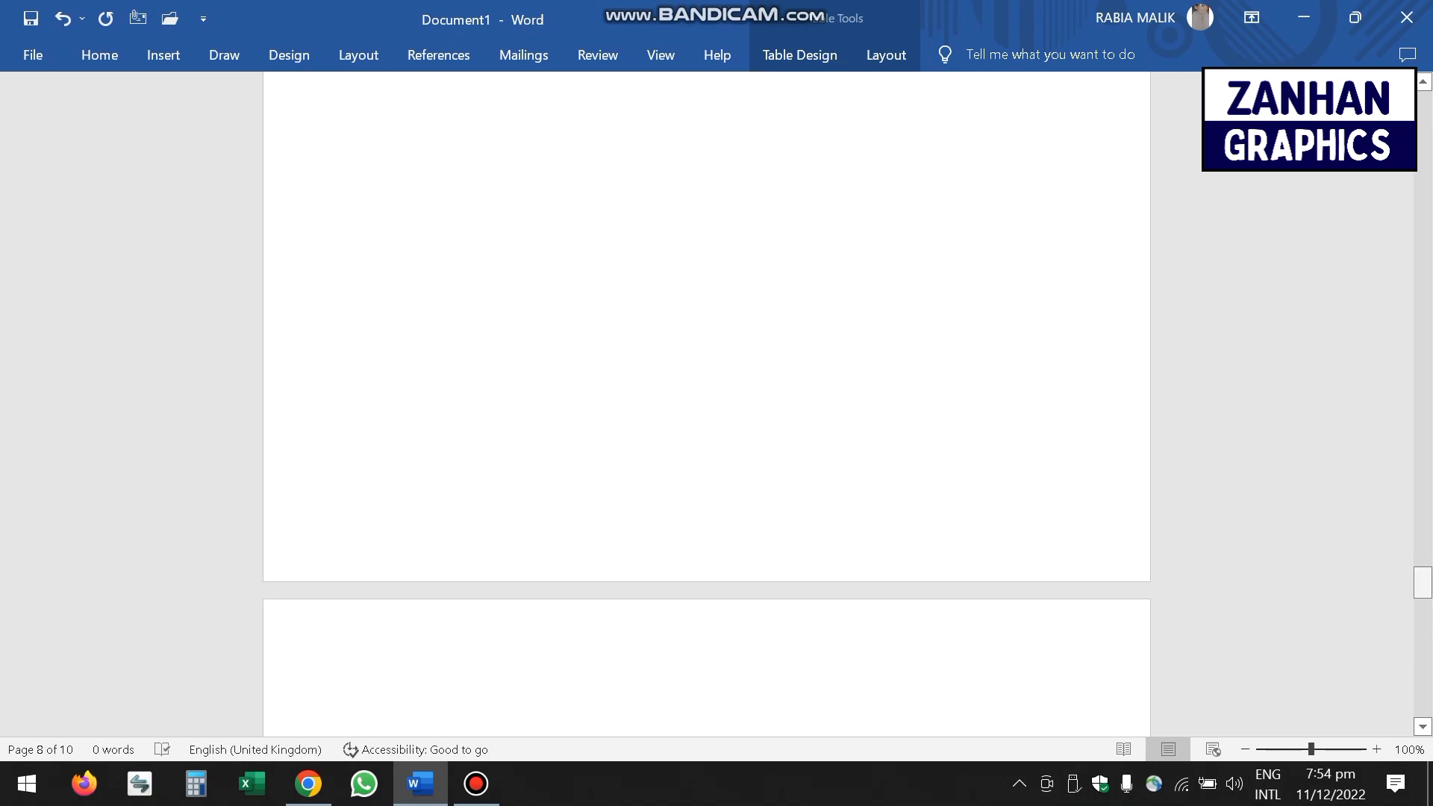
{"action": "left_click_drag", "start_coordinate": [1422, 584], "coordinate": [1422, 669]}
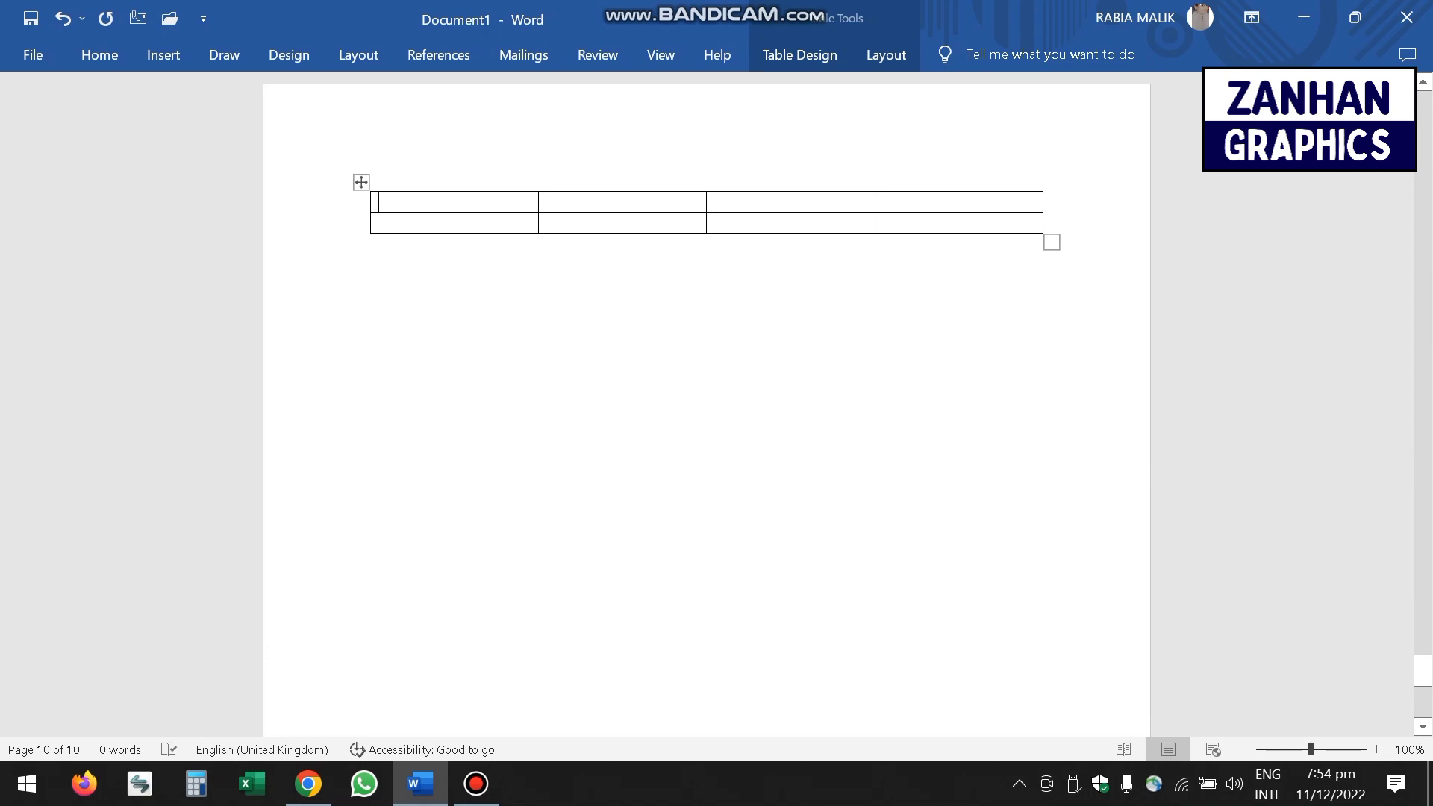
{"action": "type", "text": "DEGREE"}
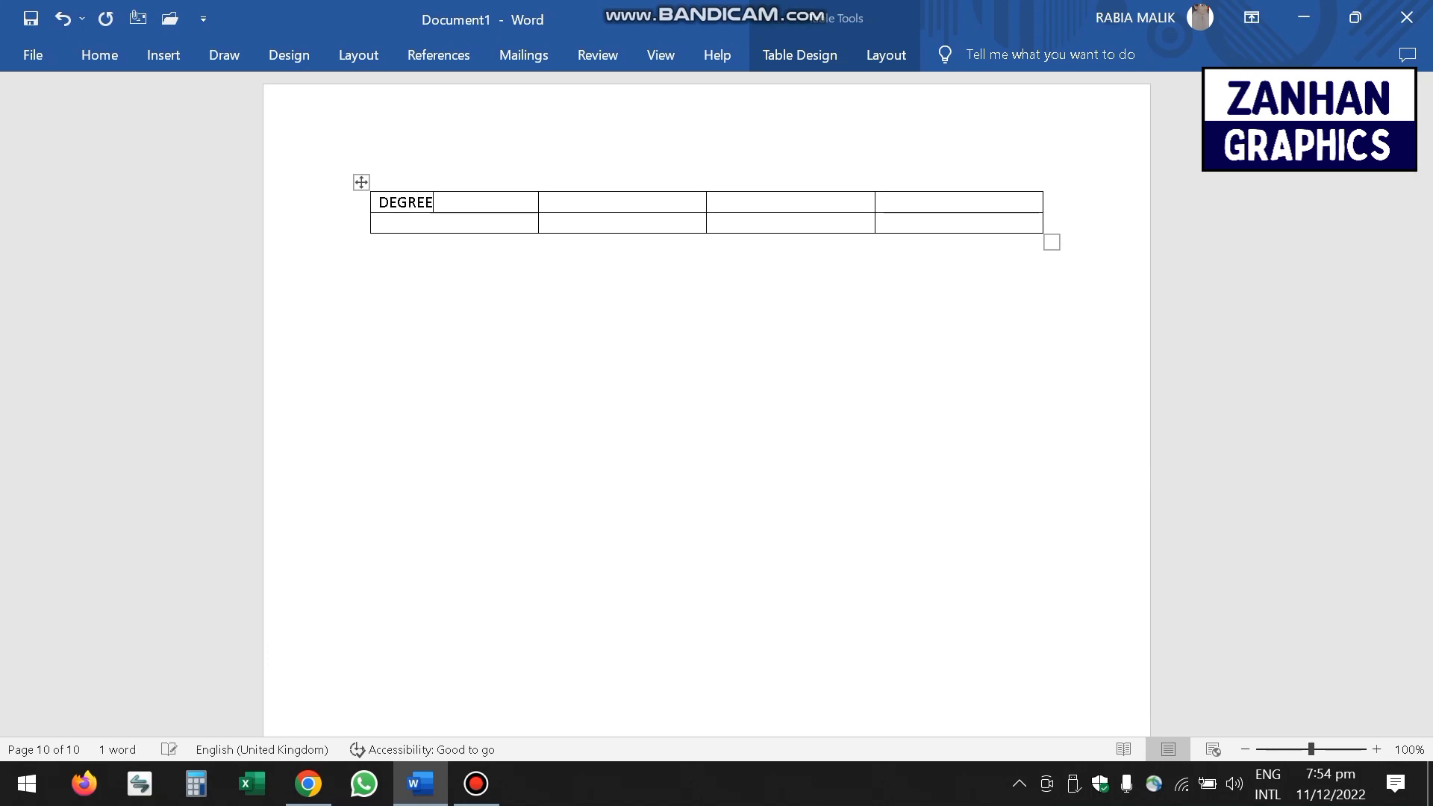
{"action": "key", "text": "Page_Down"}
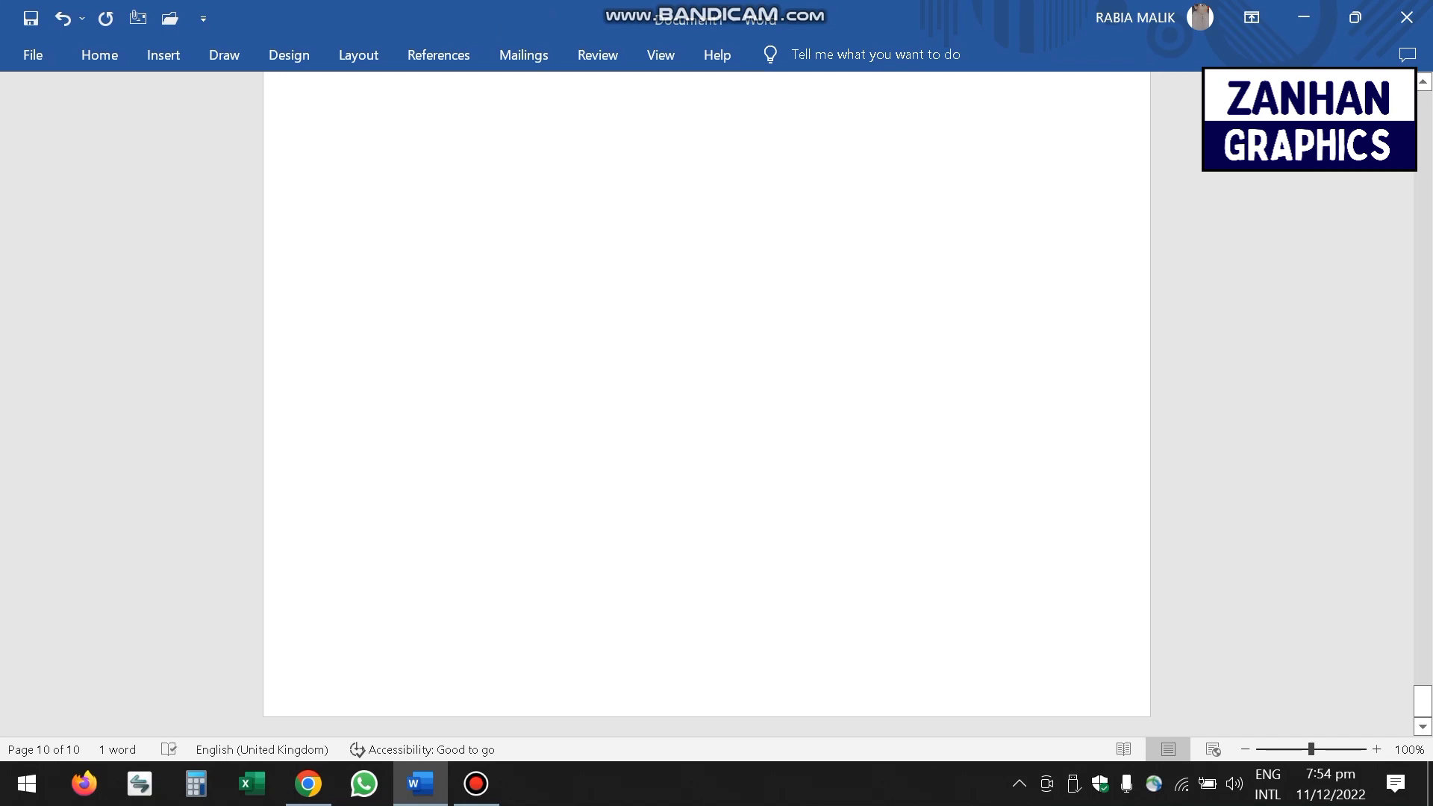
{"action": "key", "text": "Page_Up"}
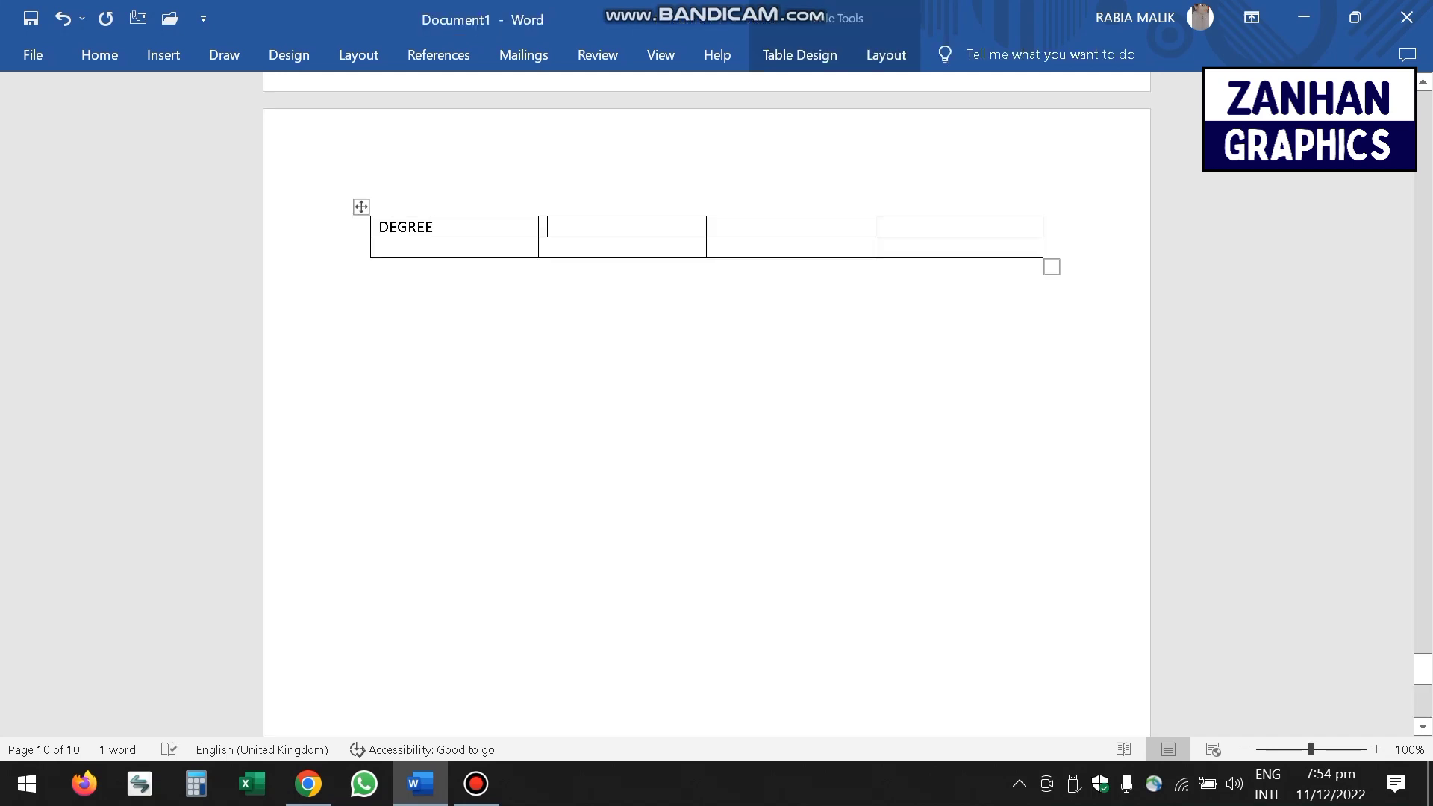
{"action": "type", "text": "YEAR\t"}
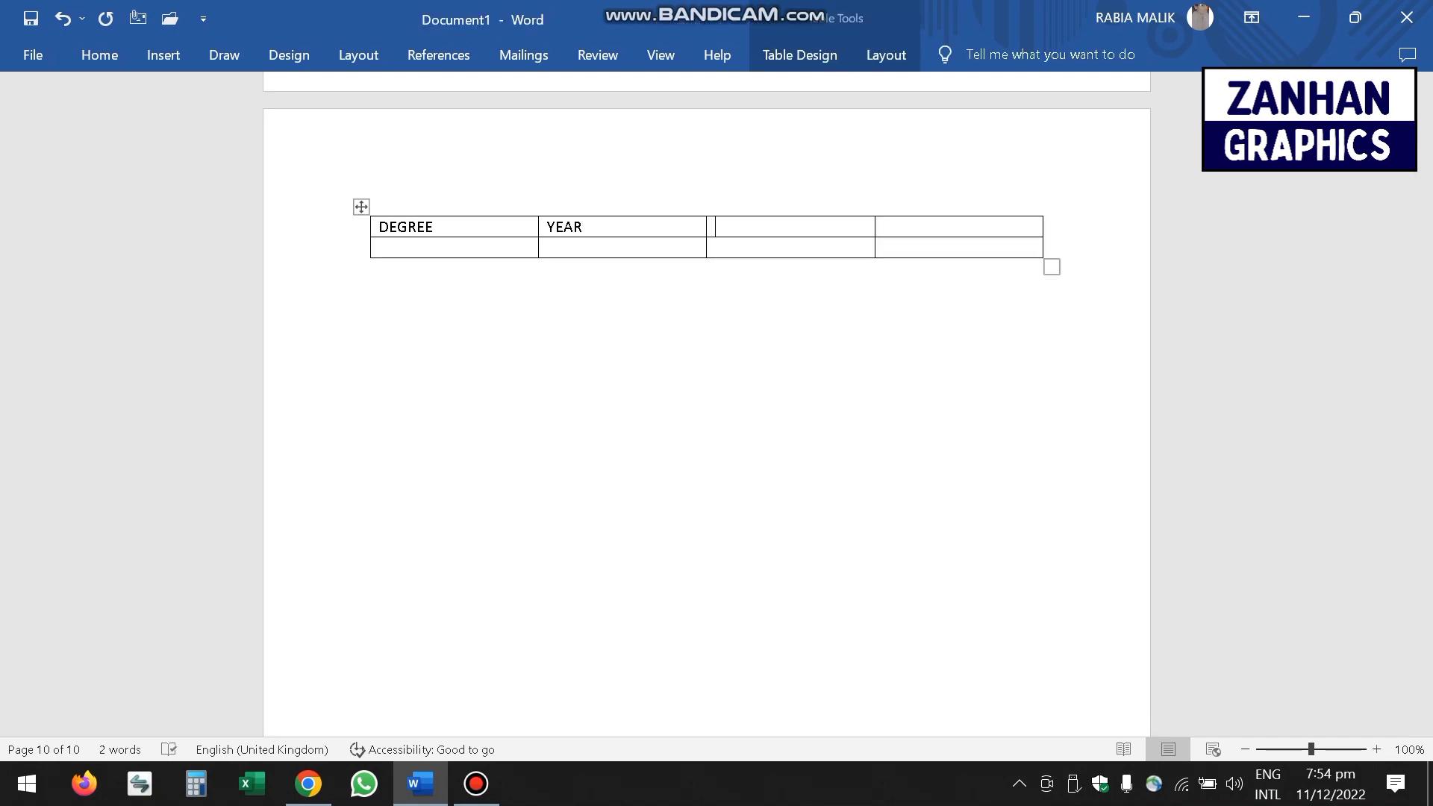
{"action": "type", "text": "GRADE\t"}
{"action": "type", "text": "INST"}
{"action": "type", "text": "ITUDE"}
{"action": "type", "text": "/UNIVER"}
{"action": "type", "text": "SITY "}
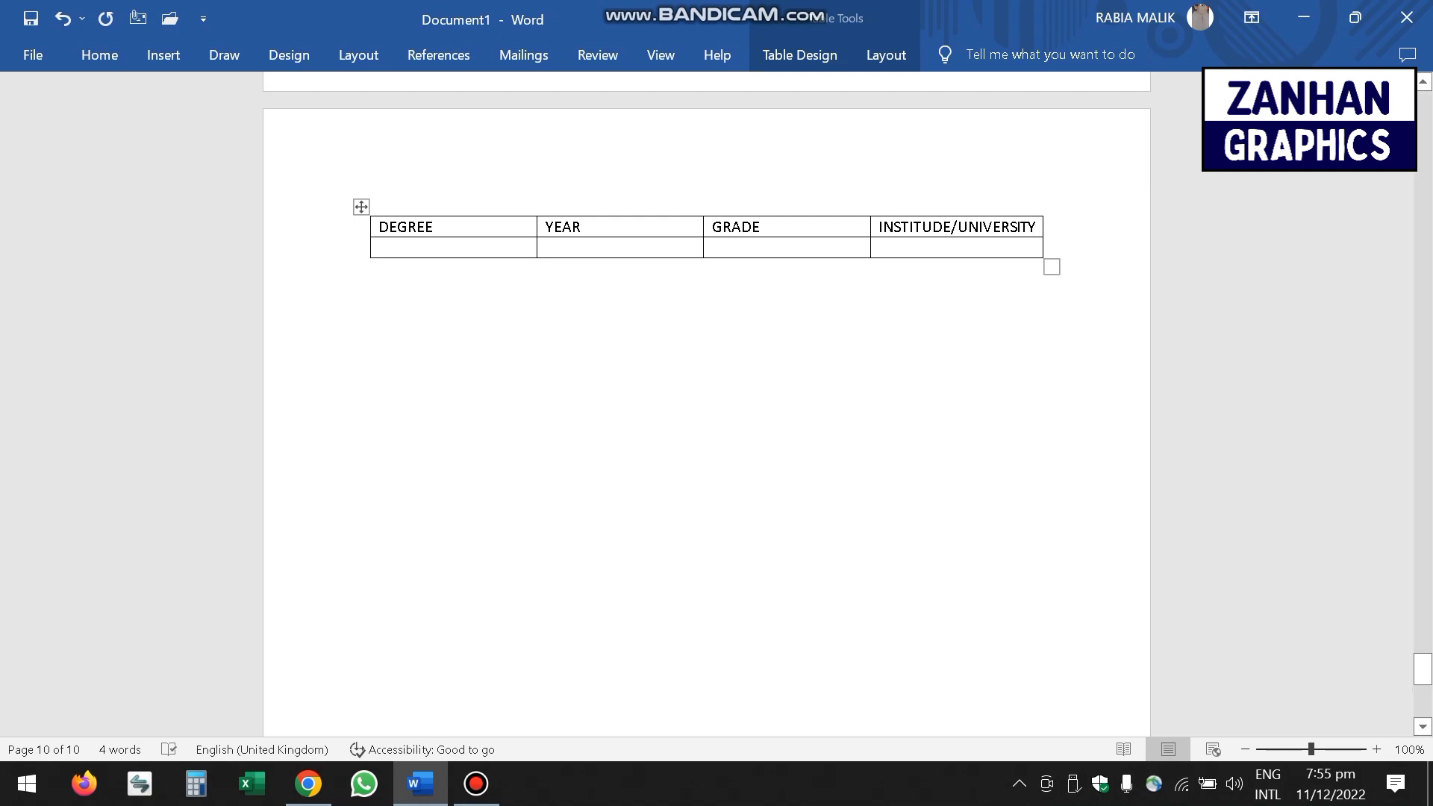
- Fill the table's second row with BSC, 2019, A and UOP
{"action": "type", "text": "BSC"}
{"action": "key", "text": "Tab"}
{"action": "type", "text": "2019"}
{"action": "key", "text": "Tab"}
{"action": "type", "text": "A"}
{"action": "type", "text": "U"}
{"action": "type", "text": "OP"}
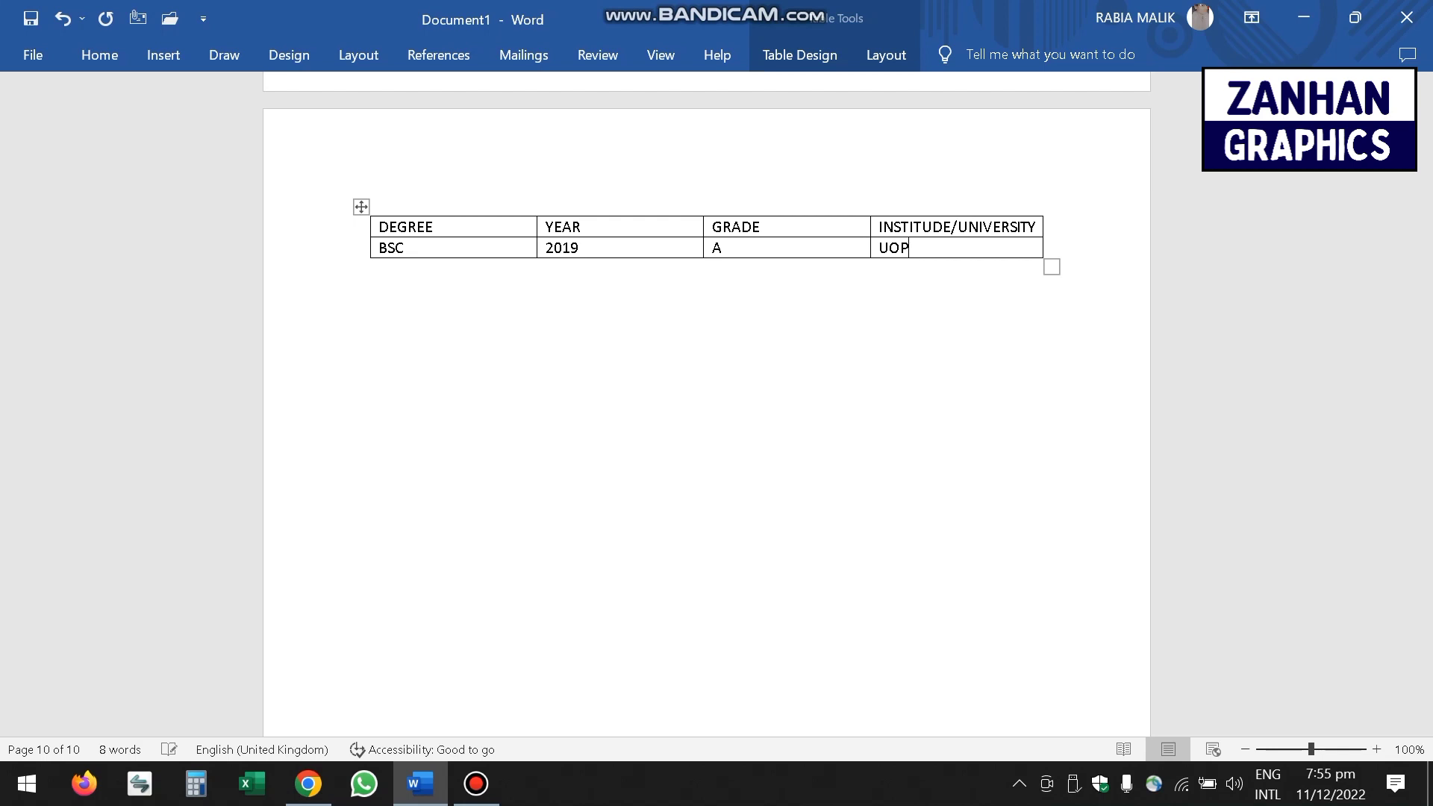
- Replace the university entry in the second row with UNI. OF PUNJAB
{"action": "key", "text": "BackSpace"}
{"action": "key", "text": "BackSpace"}
{"action": "type", "text": "UI"}
{"action": "key", "text": "BackSpace"}
{"action": "key", "text": "BackSpace"}
{"action": "type", "text": "NI. OF PIU"}
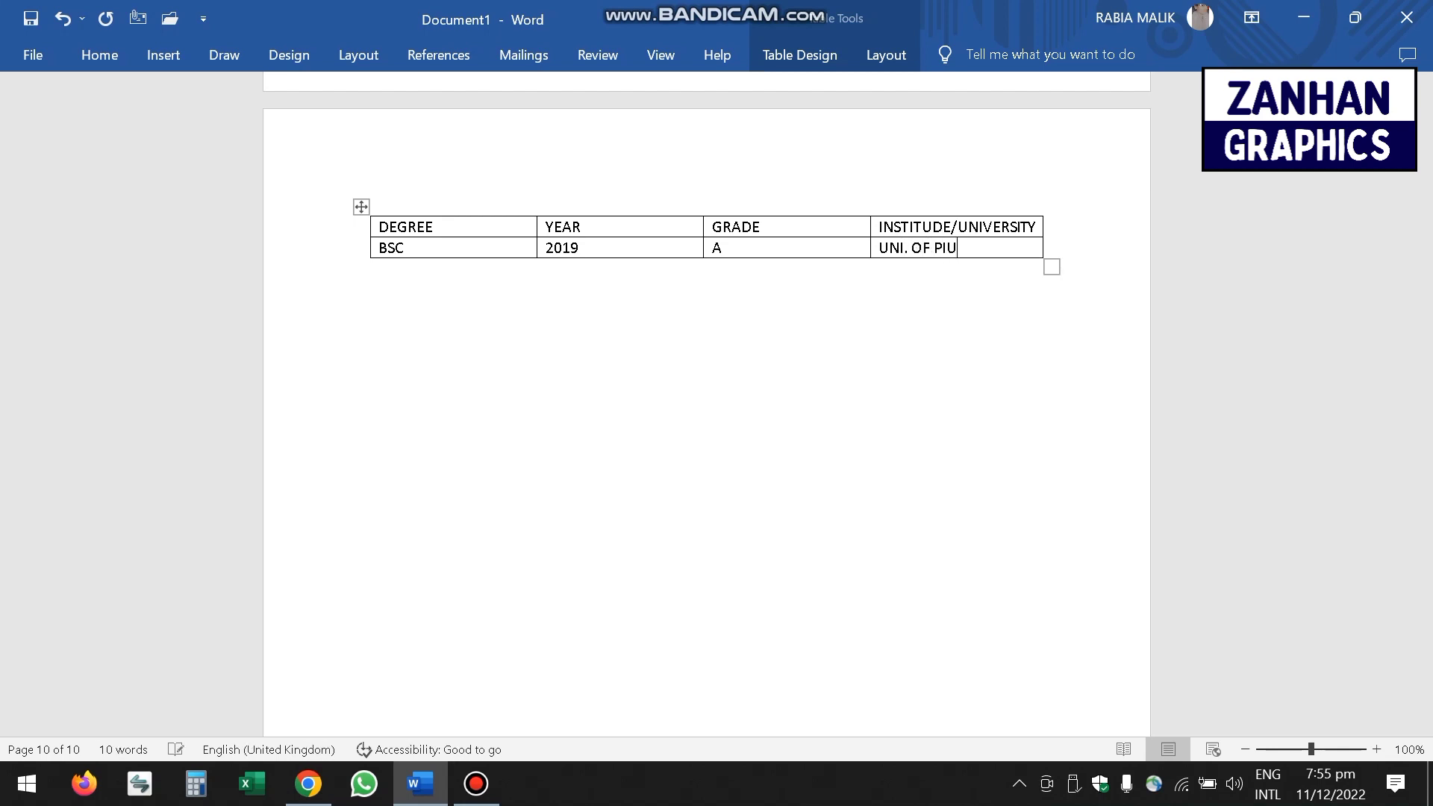
{"action": "key", "text": "BackSpace"}
{"action": "key", "text": "BackSpace"}
{"action": "type", "text": "UNJAB"}
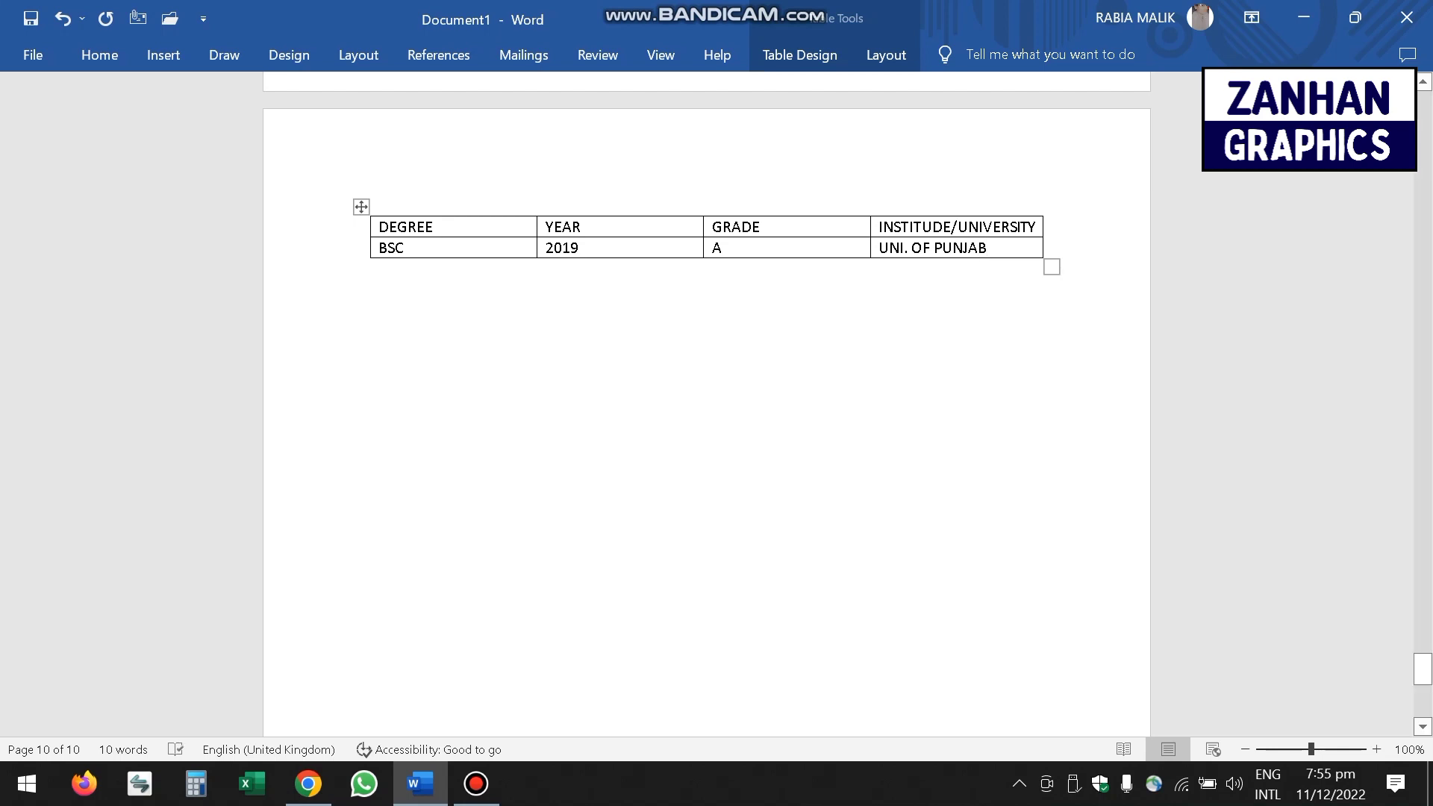
- Remove the space after "UNI." in the second row's university entry
{"action": "key", "text": "BackSpace"}
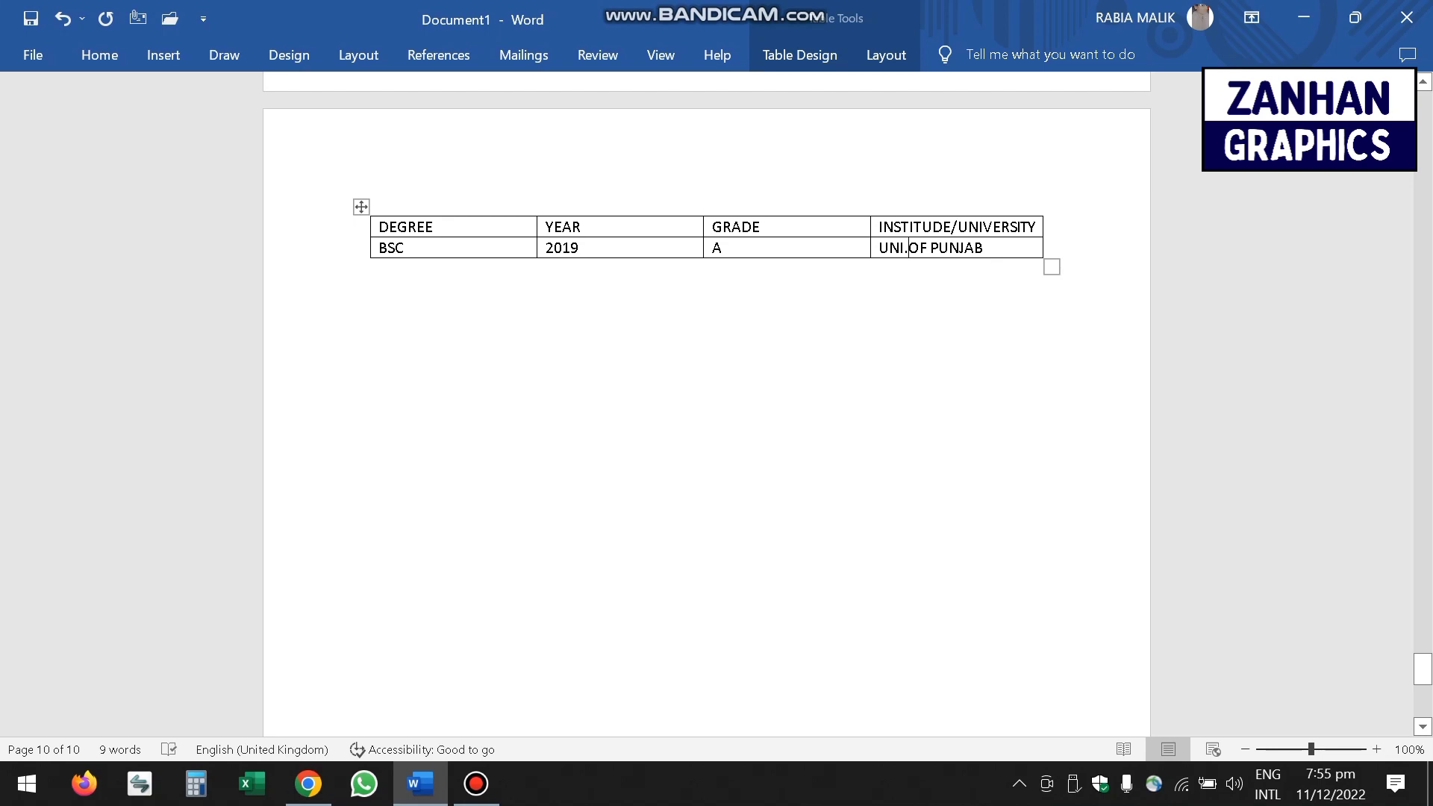
- Insert entire columns for the whole selected table through the Insert Cells options, and undo the insertion
{"action": "left_click", "coordinate": [361, 206]}
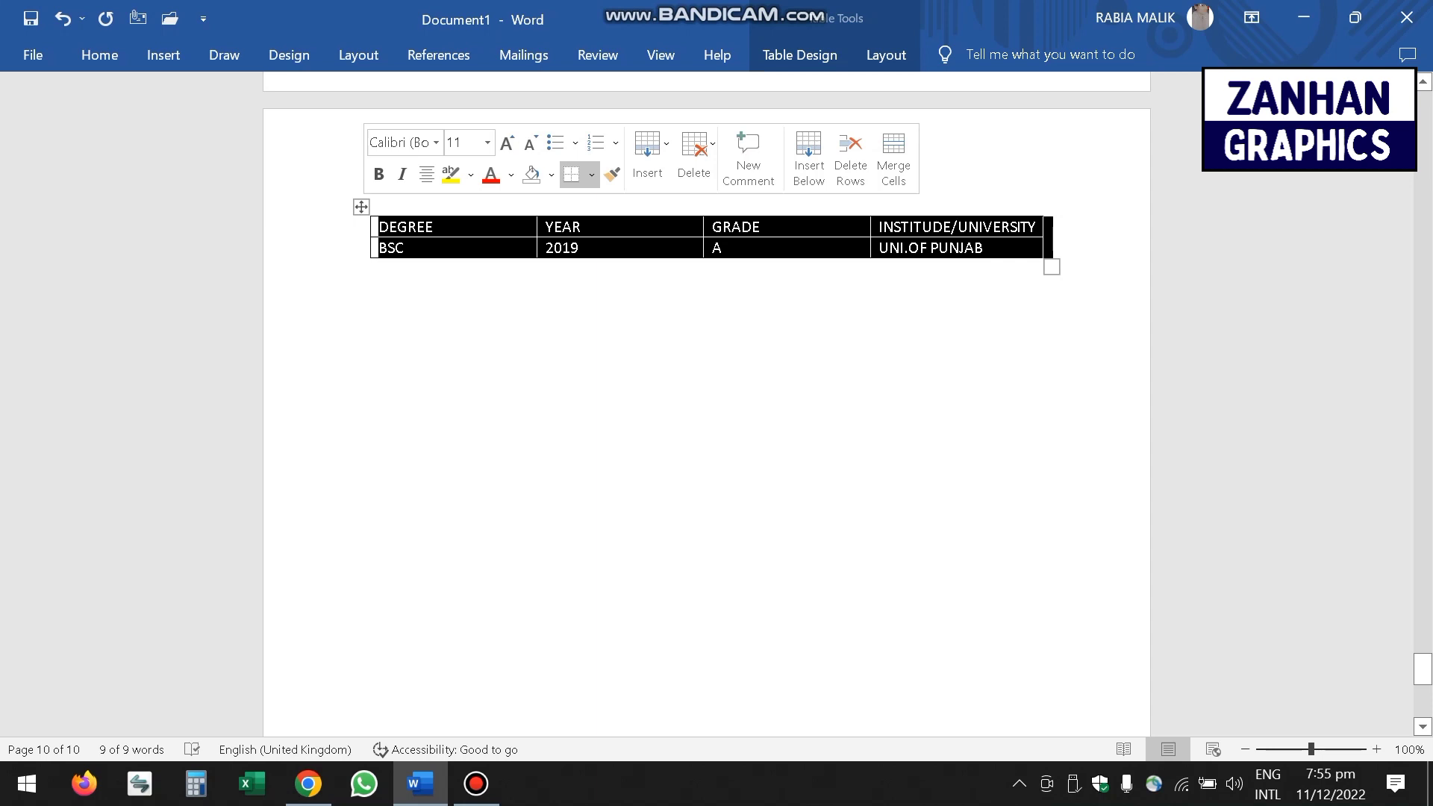
{"action": "right_click", "coordinate": [363, 210]}
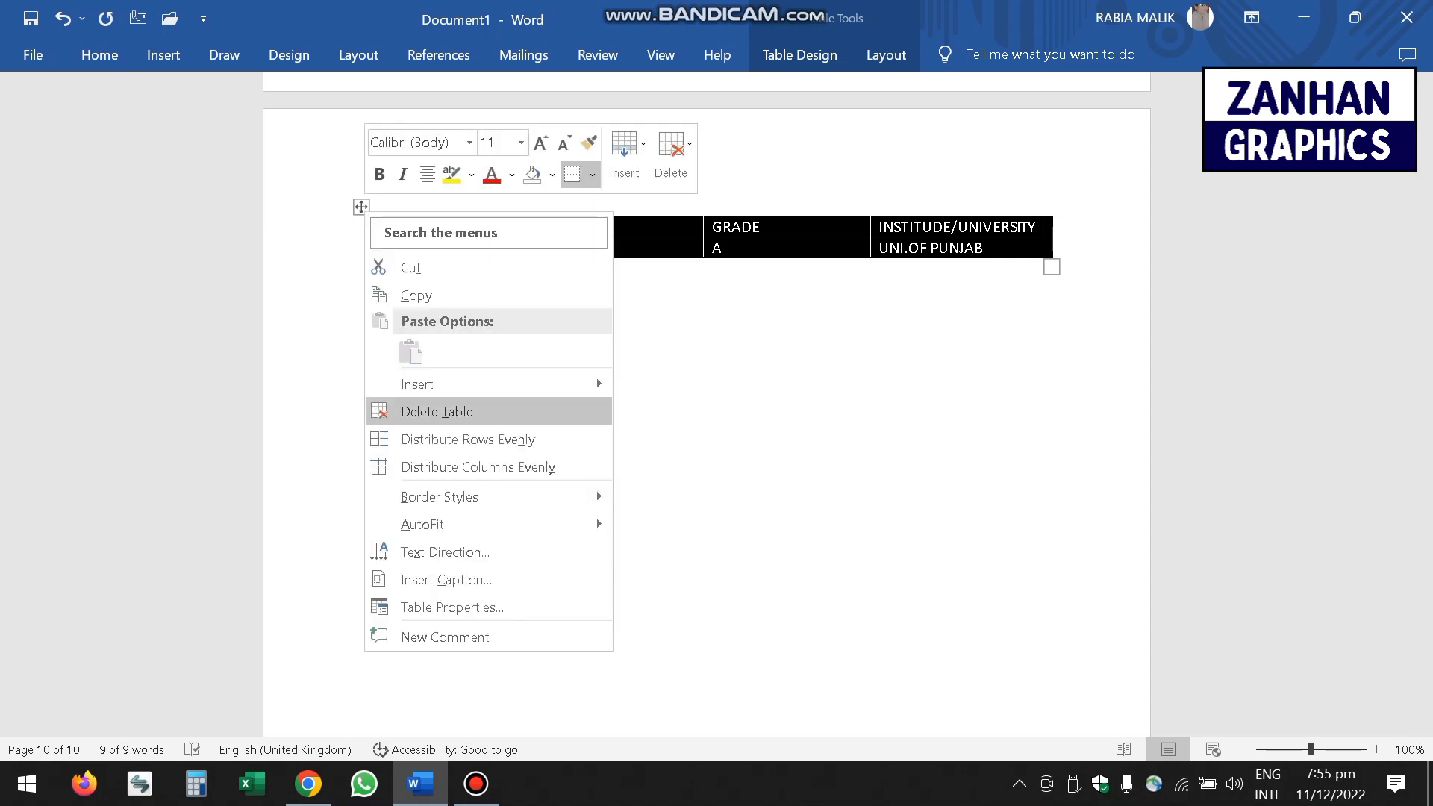
{"action": "mouse_move", "coordinate": [447, 384]}
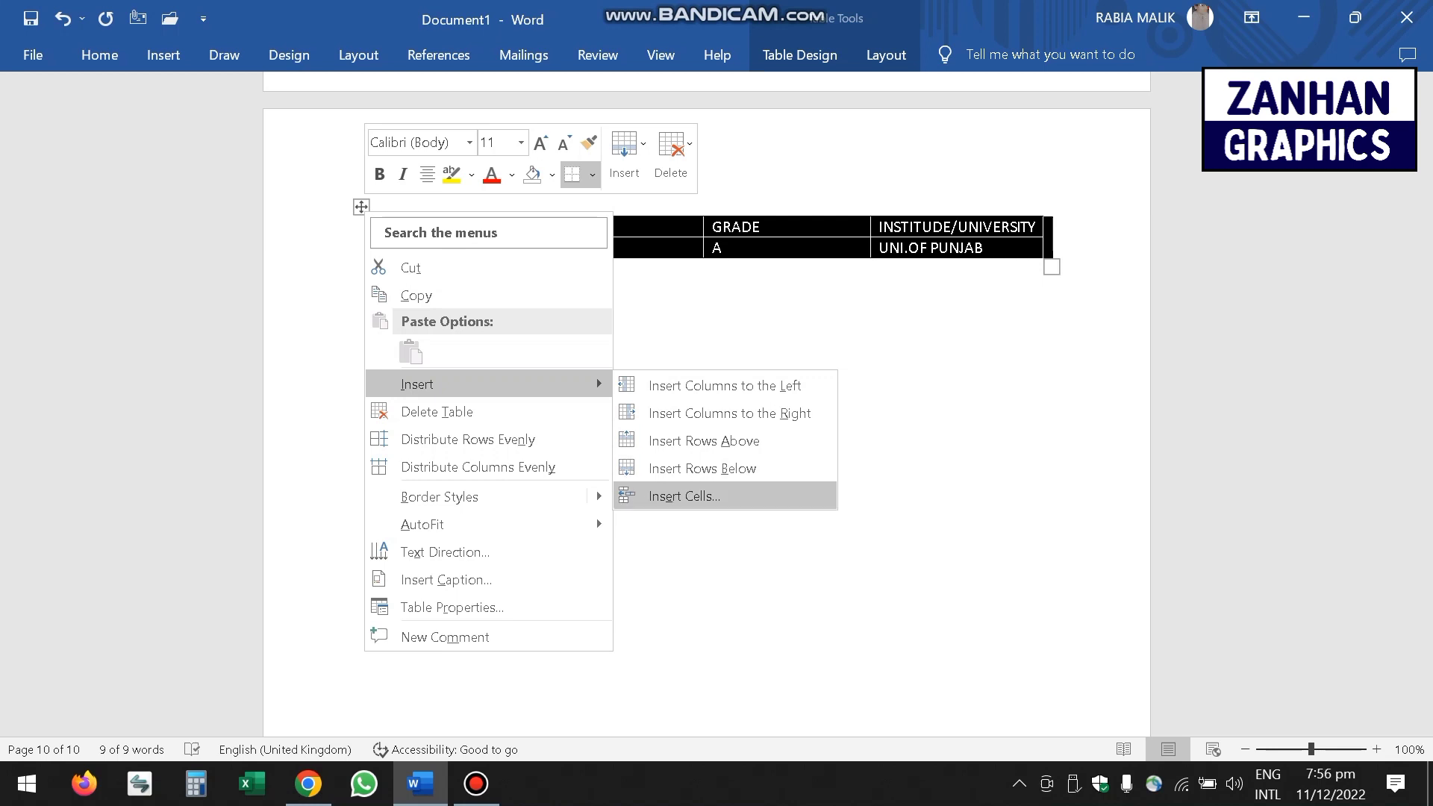
{"action": "key", "text": "Return"}
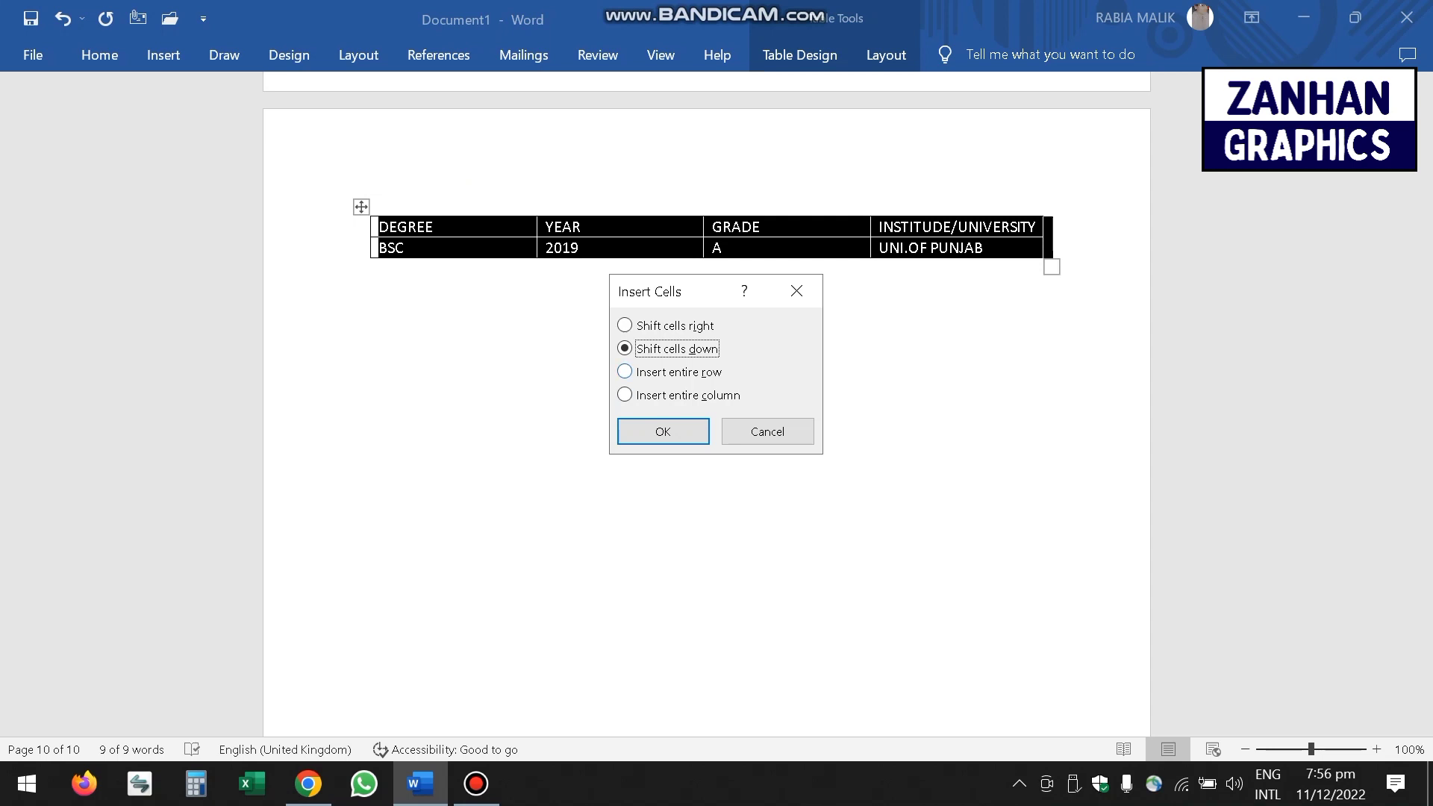
{"action": "left_click", "coordinate": [624, 394]}
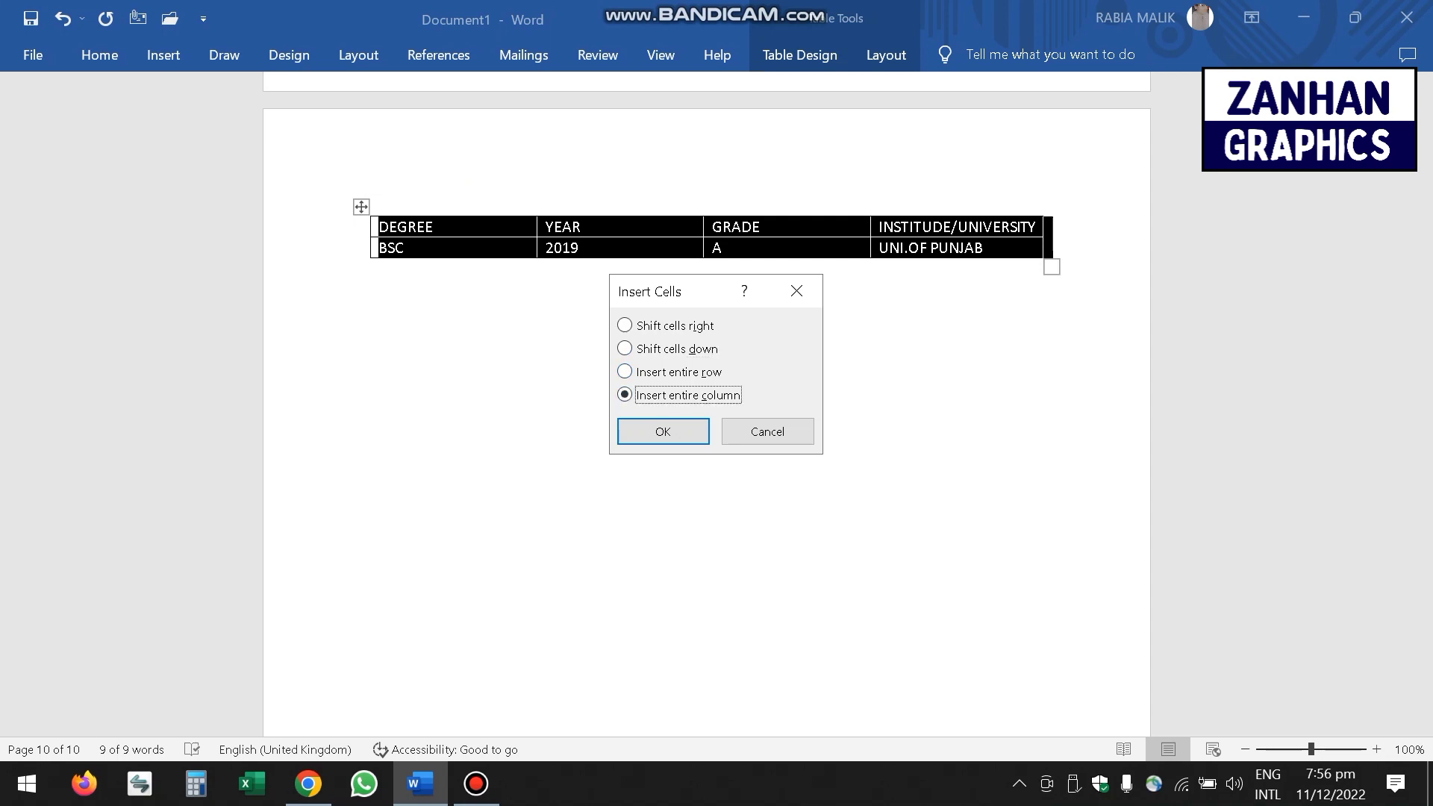
{"action": "left_click", "coordinate": [662, 432]}
{"action": "left_click", "coordinate": [371, 269]}
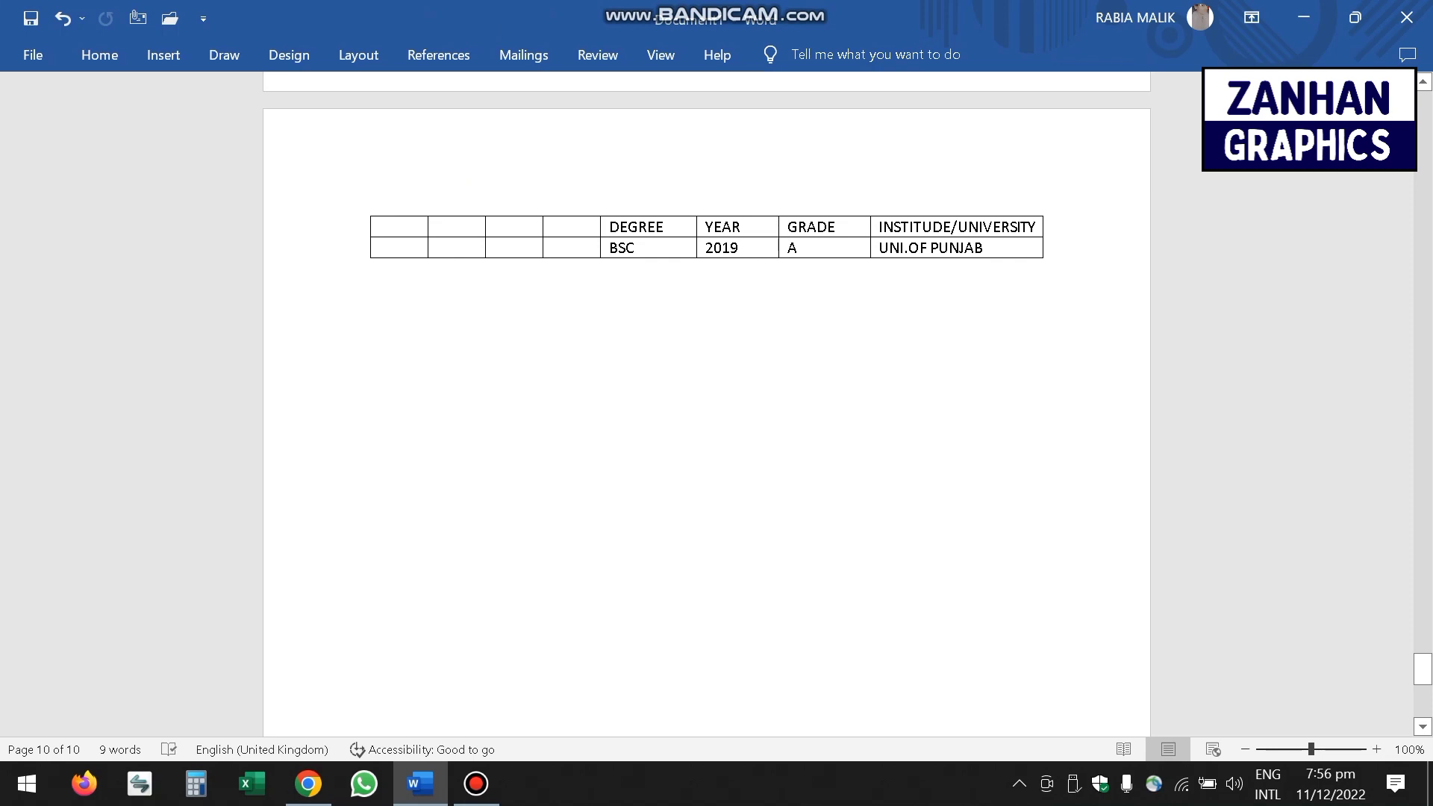
{"action": "key", "text": "ctrl+z"}
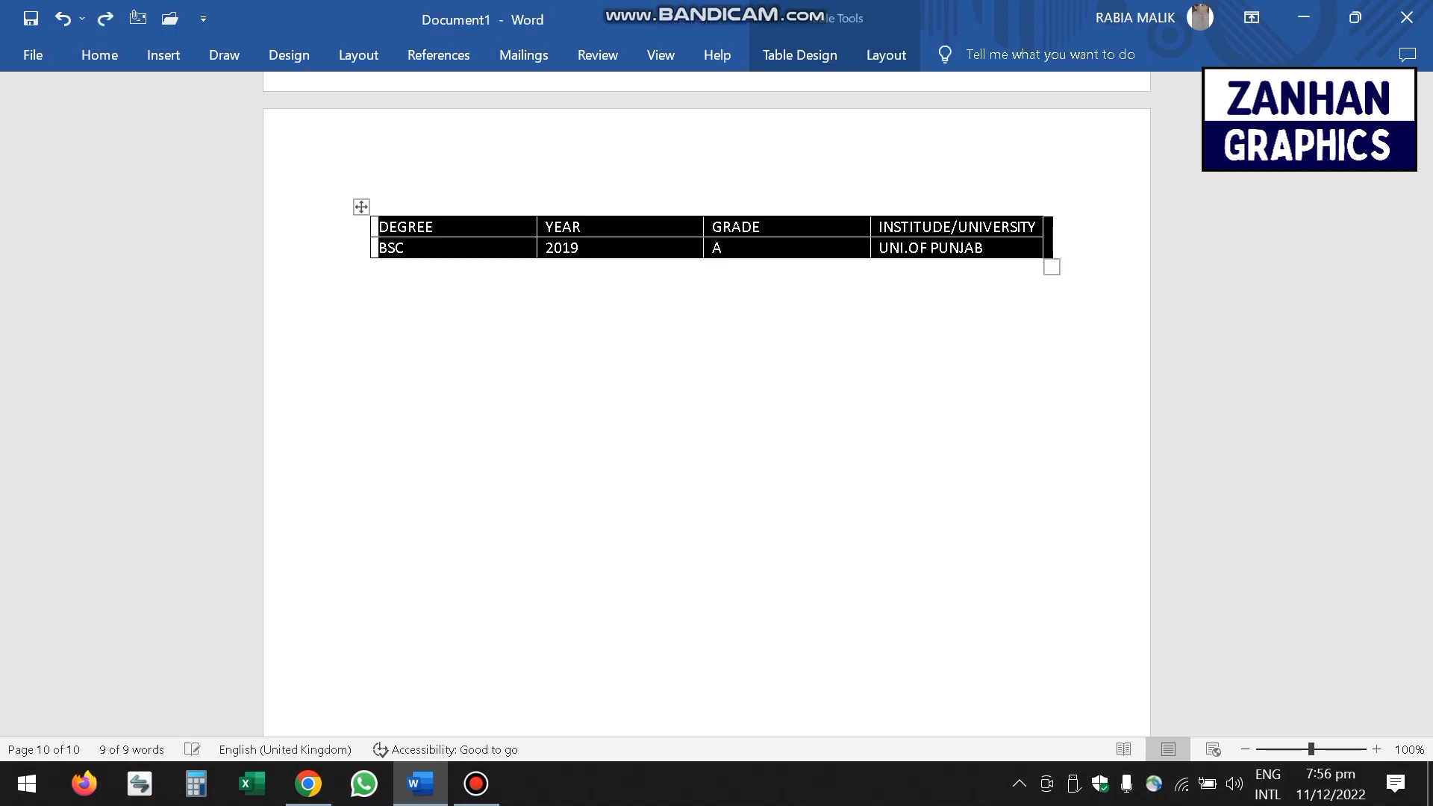
- Insert entire rows above the selected table's contents through the Insert Cells options, and undo the insertion
{"action": "right_click", "coordinate": [364, 207]}
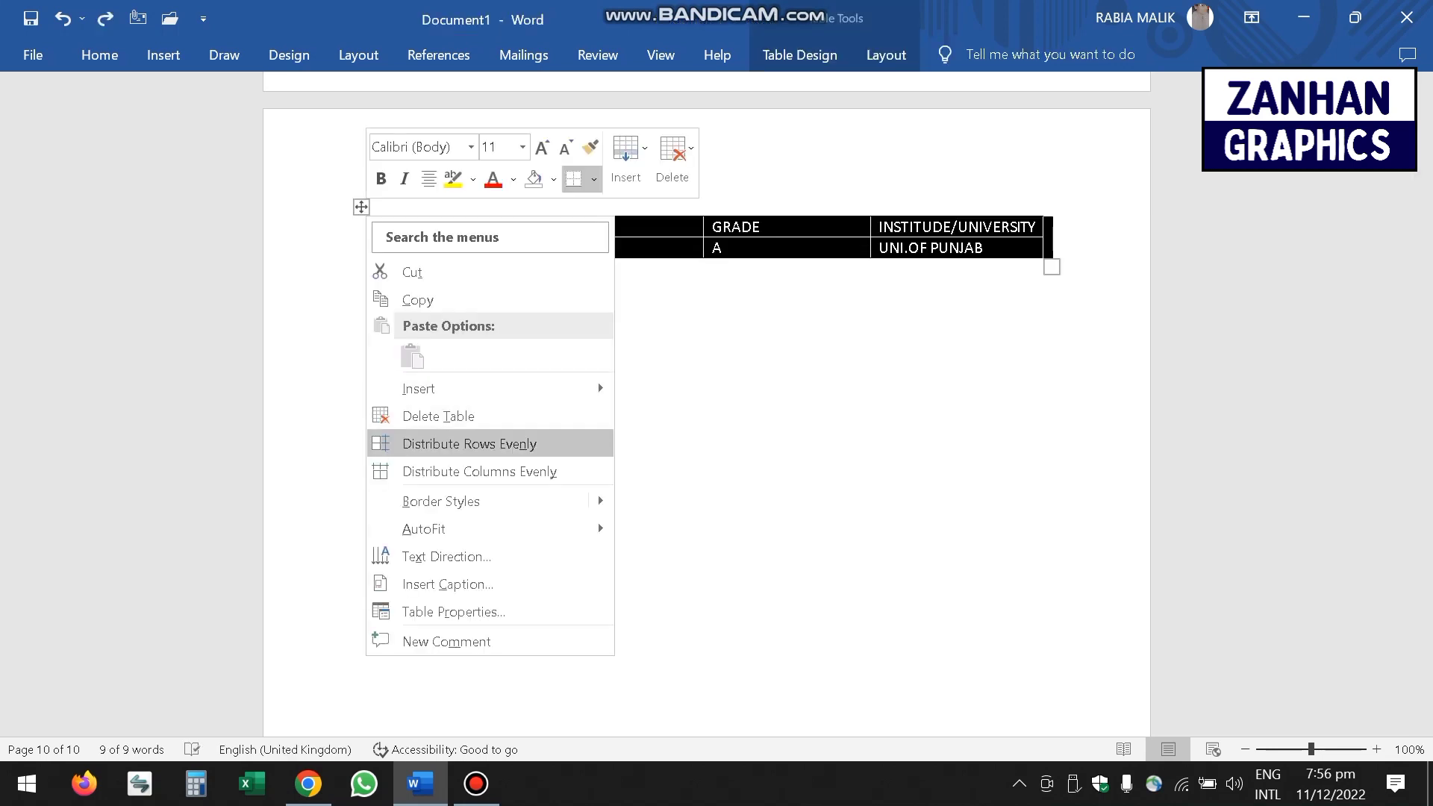
{"action": "left_click", "coordinate": [684, 500]}
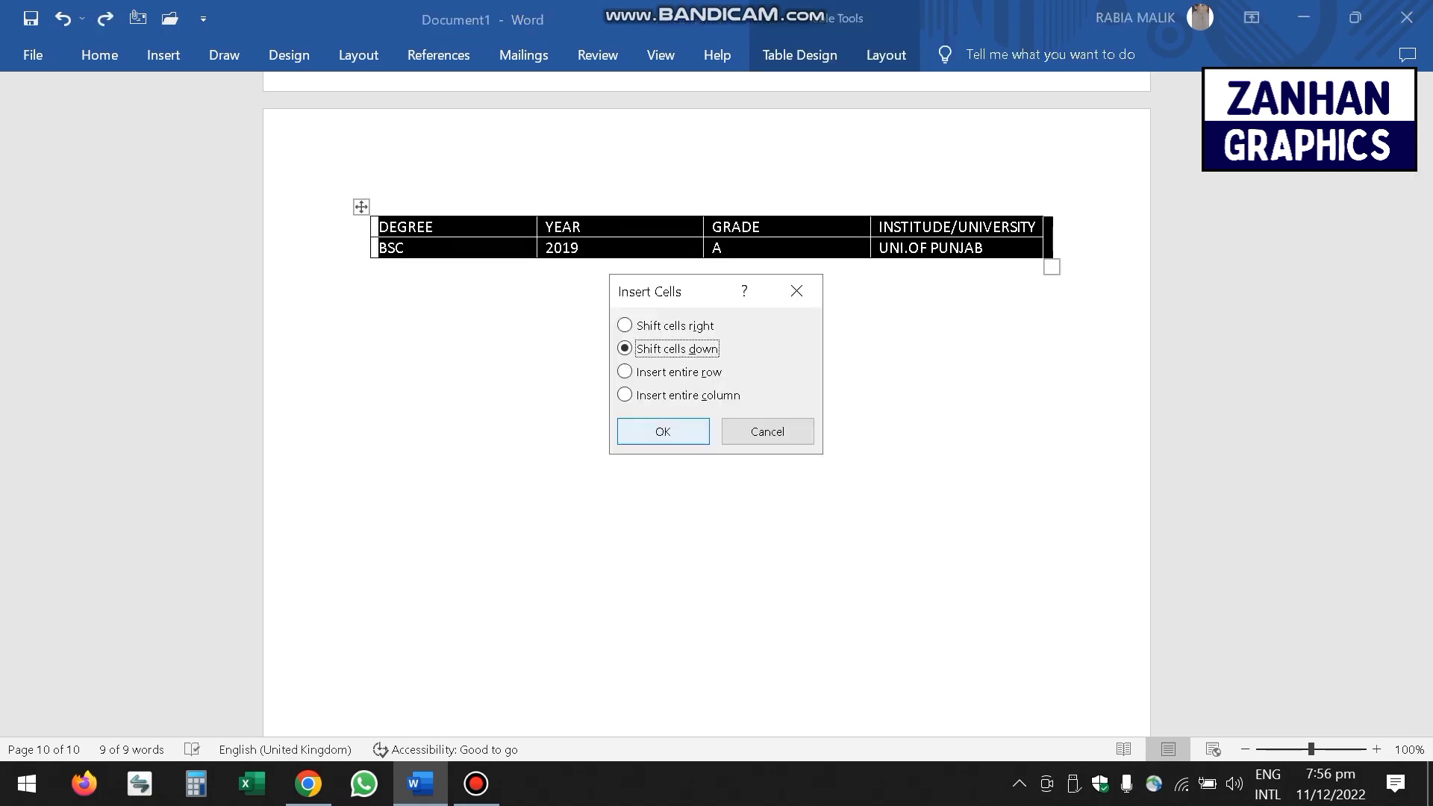
{"action": "left_click", "coordinate": [625, 371]}
{"action": "left_click", "coordinate": [663, 431]}
{"action": "left_click", "coordinate": [663, 431]}
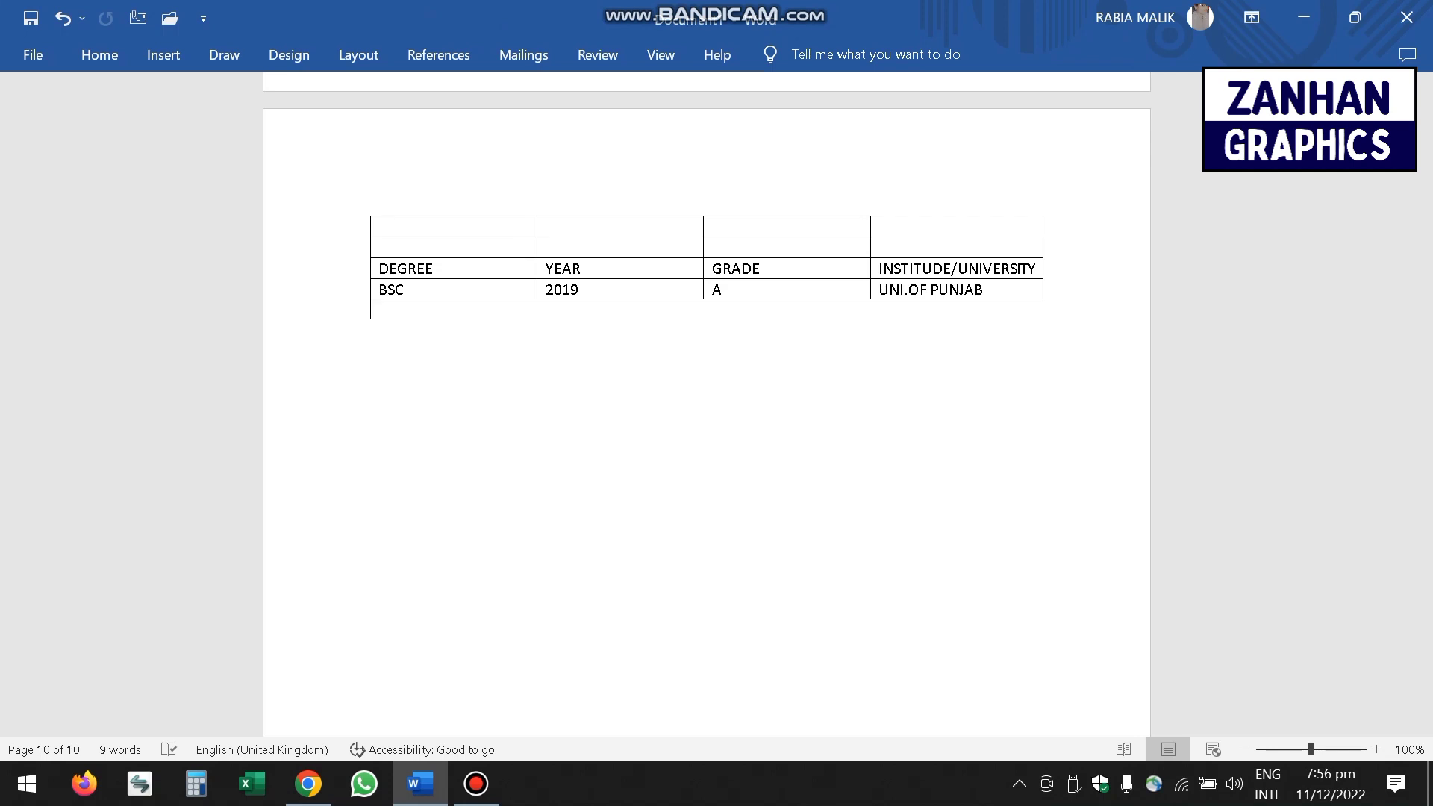
{"action": "key", "text": "ctrl+z"}
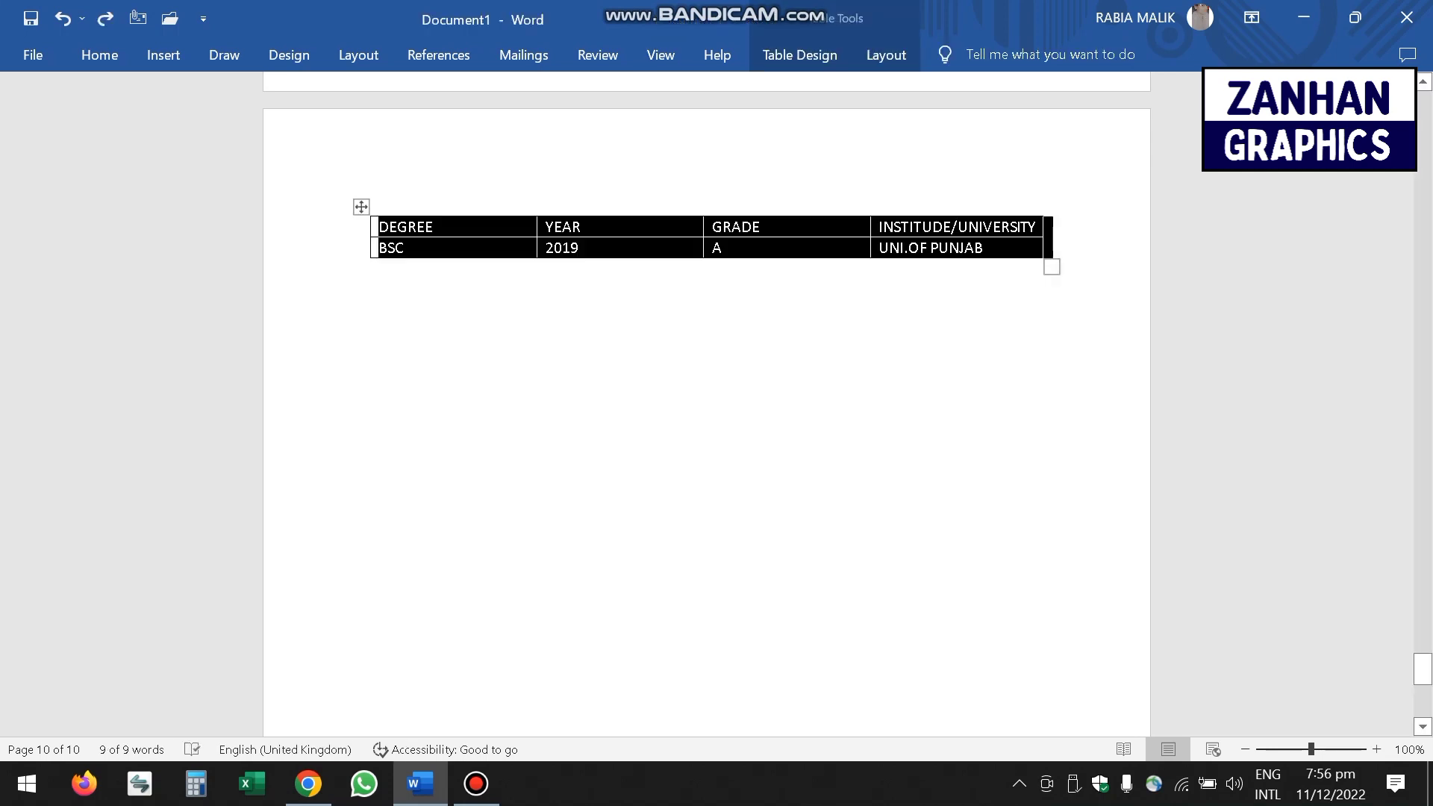
- Apply the gold grid table style with a solid header row and light banded rows to the education table
{"action": "left_click", "coordinate": [799, 54]}
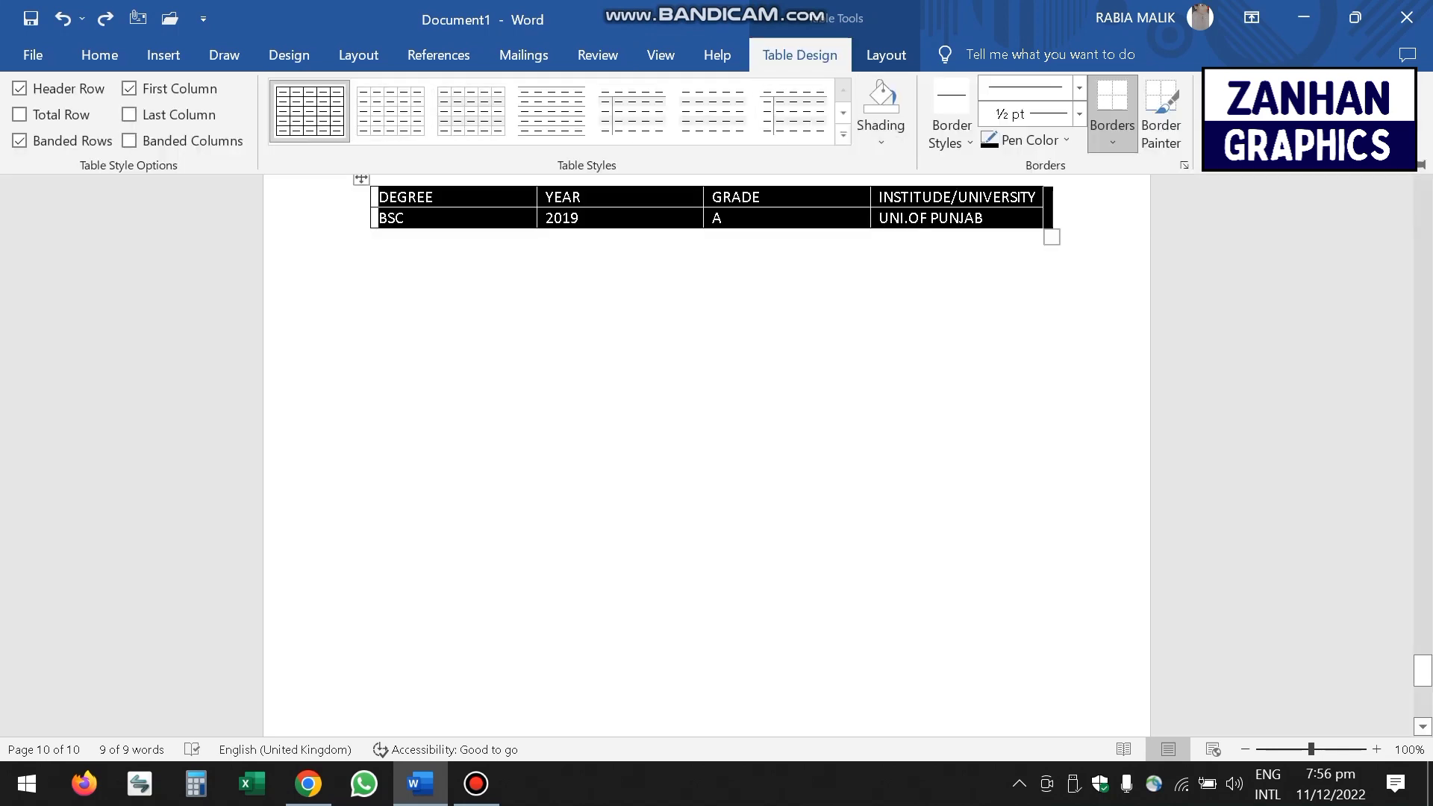
{"action": "left_click", "coordinate": [843, 135]}
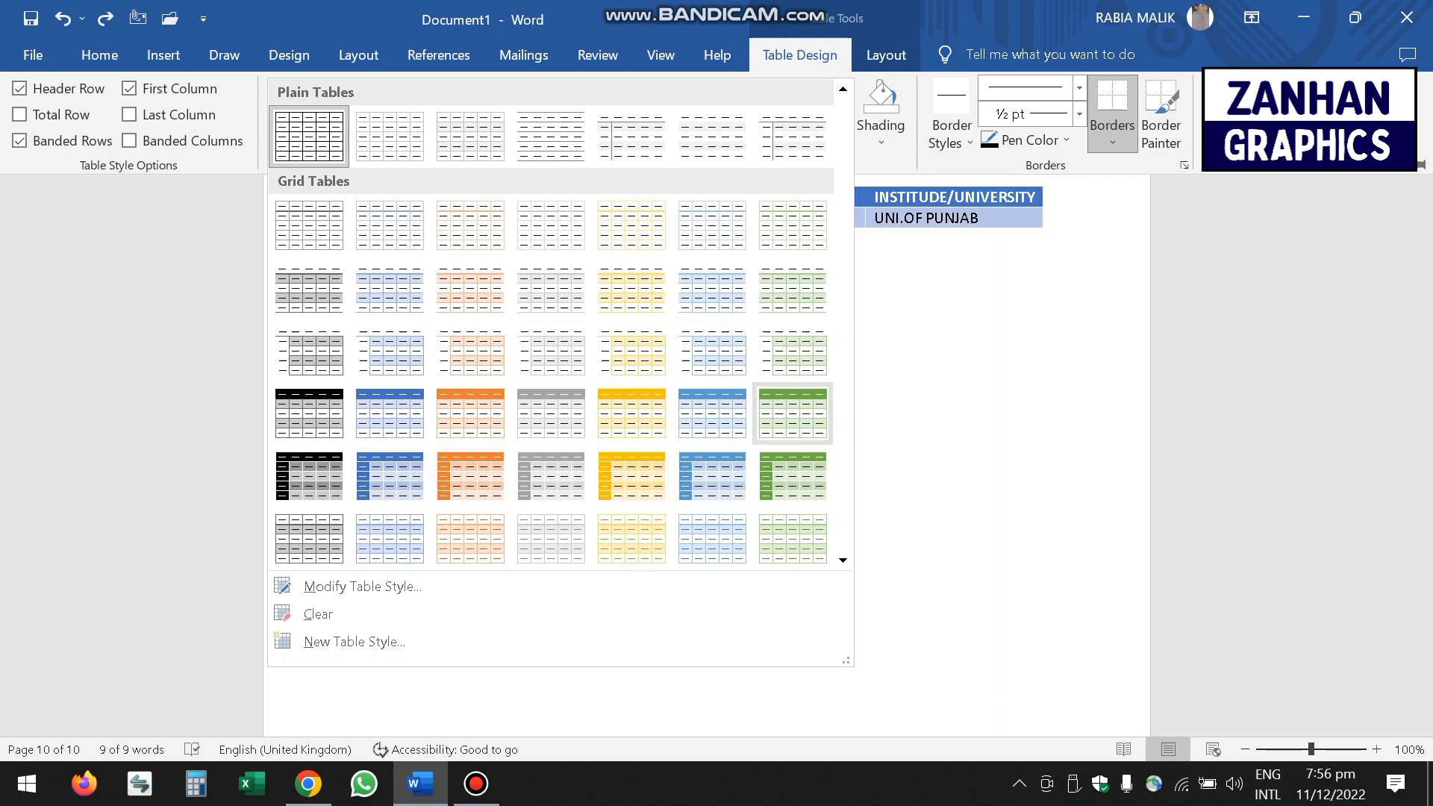
{"action": "left_click", "coordinate": [631, 413]}
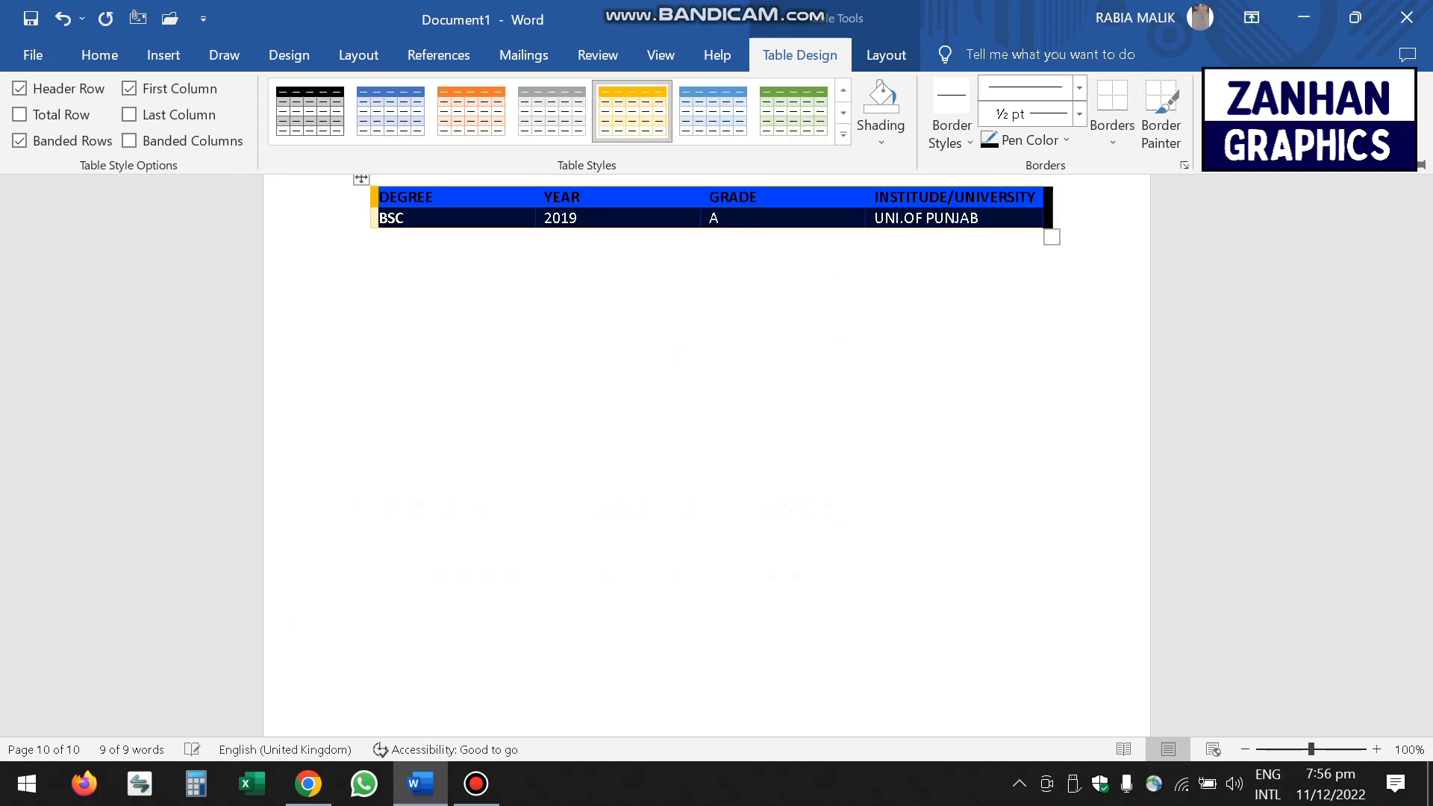
{"action": "left_click", "coordinate": [371, 237]}
{"action": "left_click", "coordinate": [371, 237]}
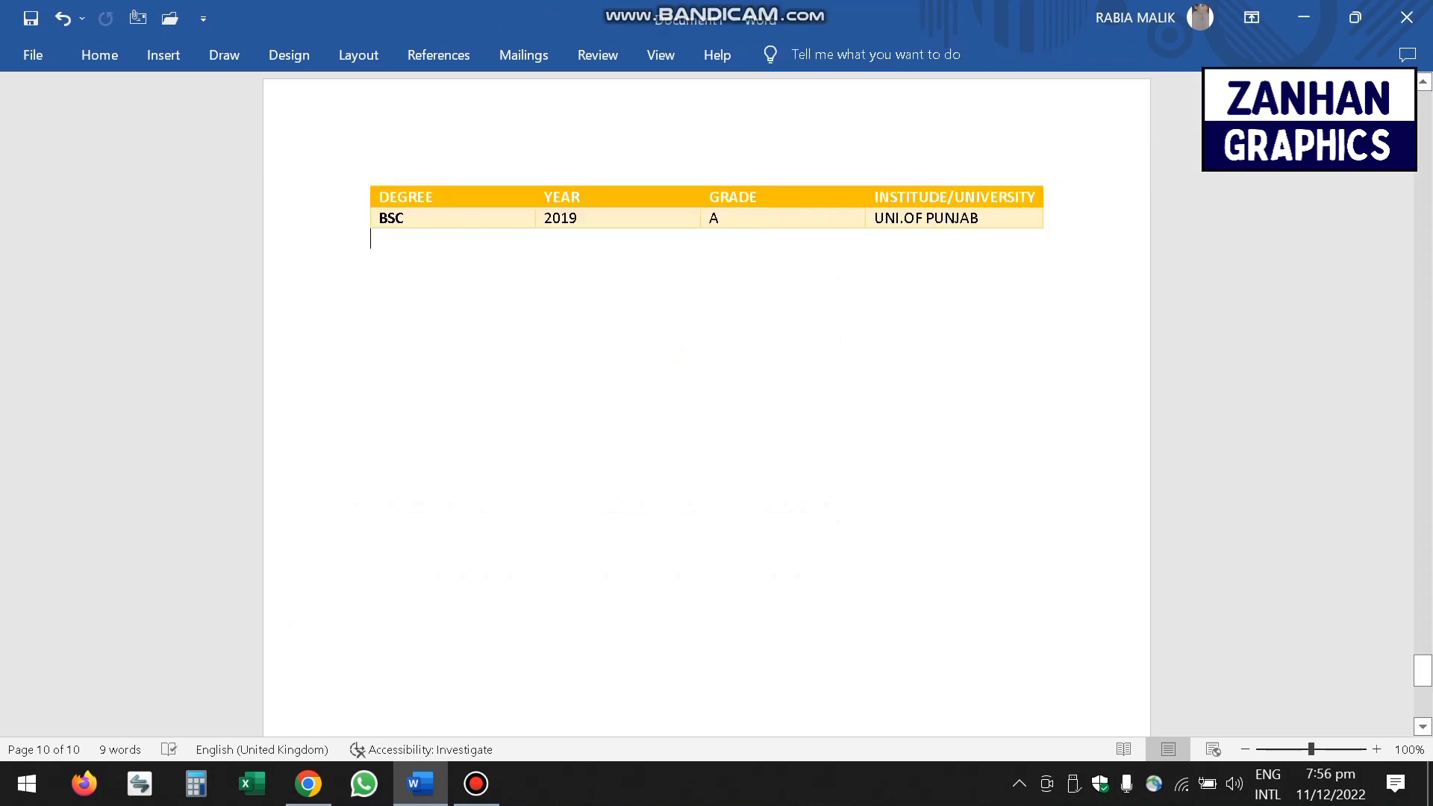
- Examine the table layout commands available for the university column and the grade cell
{"action": "left_click", "coordinate": [405, 218]}
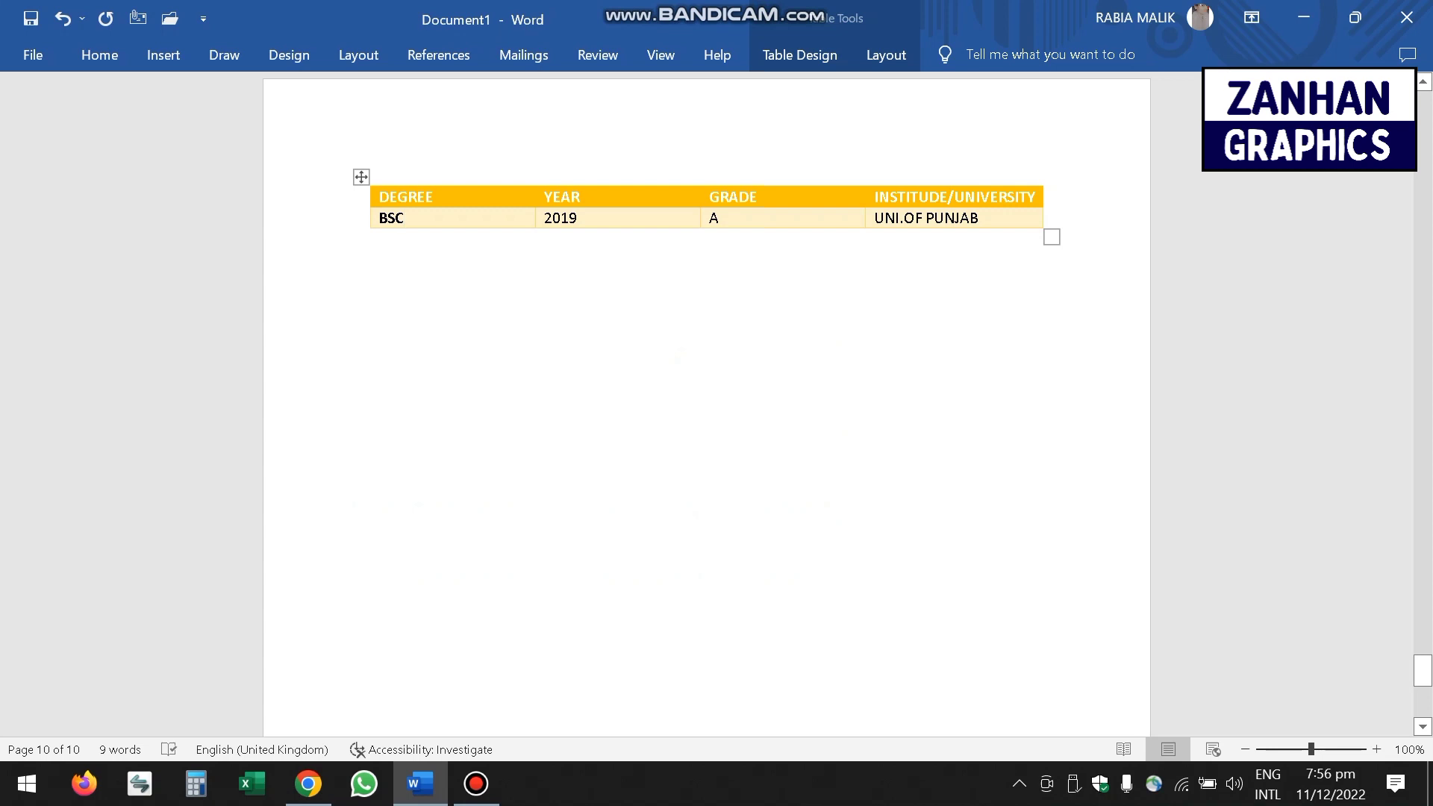
{"action": "left_click", "coordinate": [941, 184]}
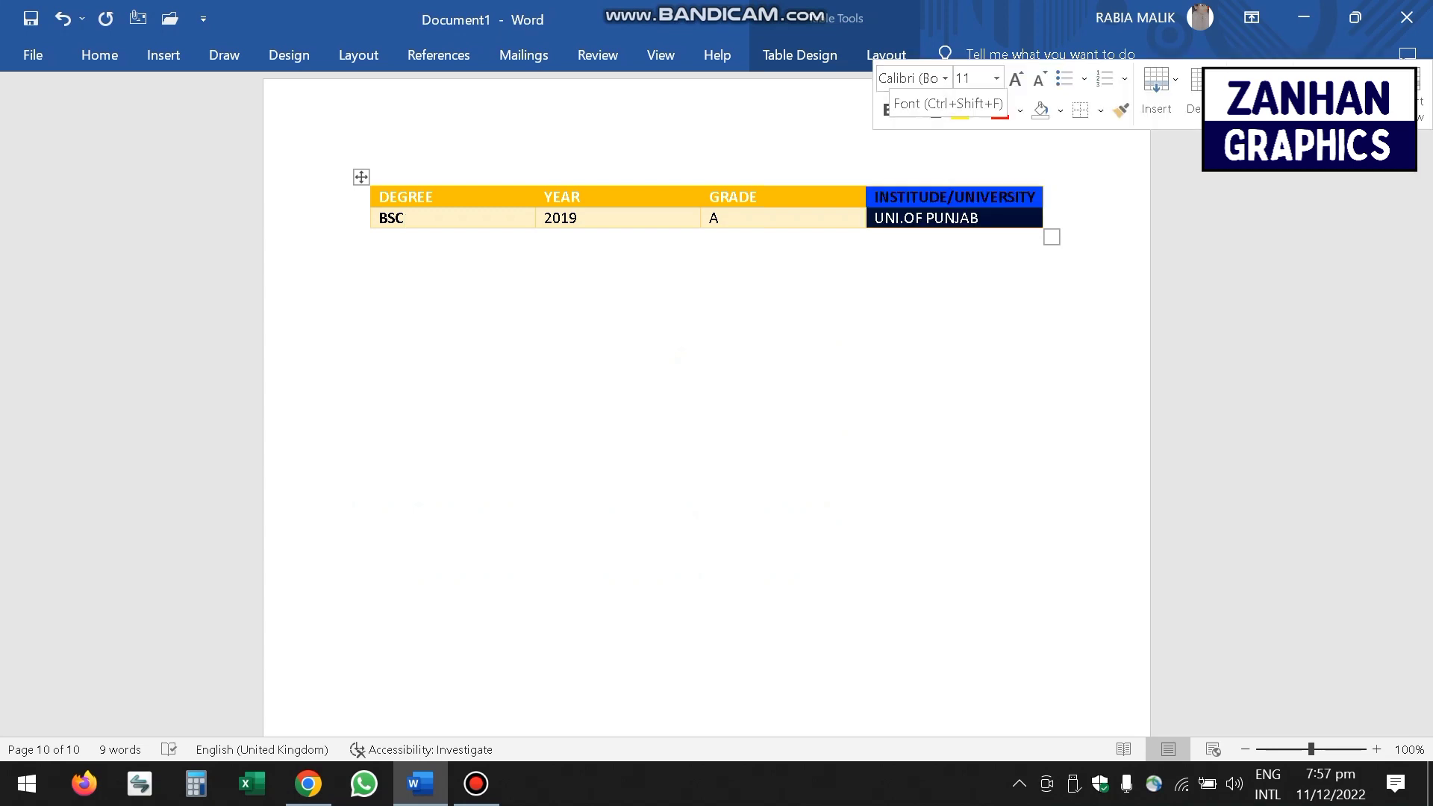
{"action": "left_click", "coordinate": [886, 55]}
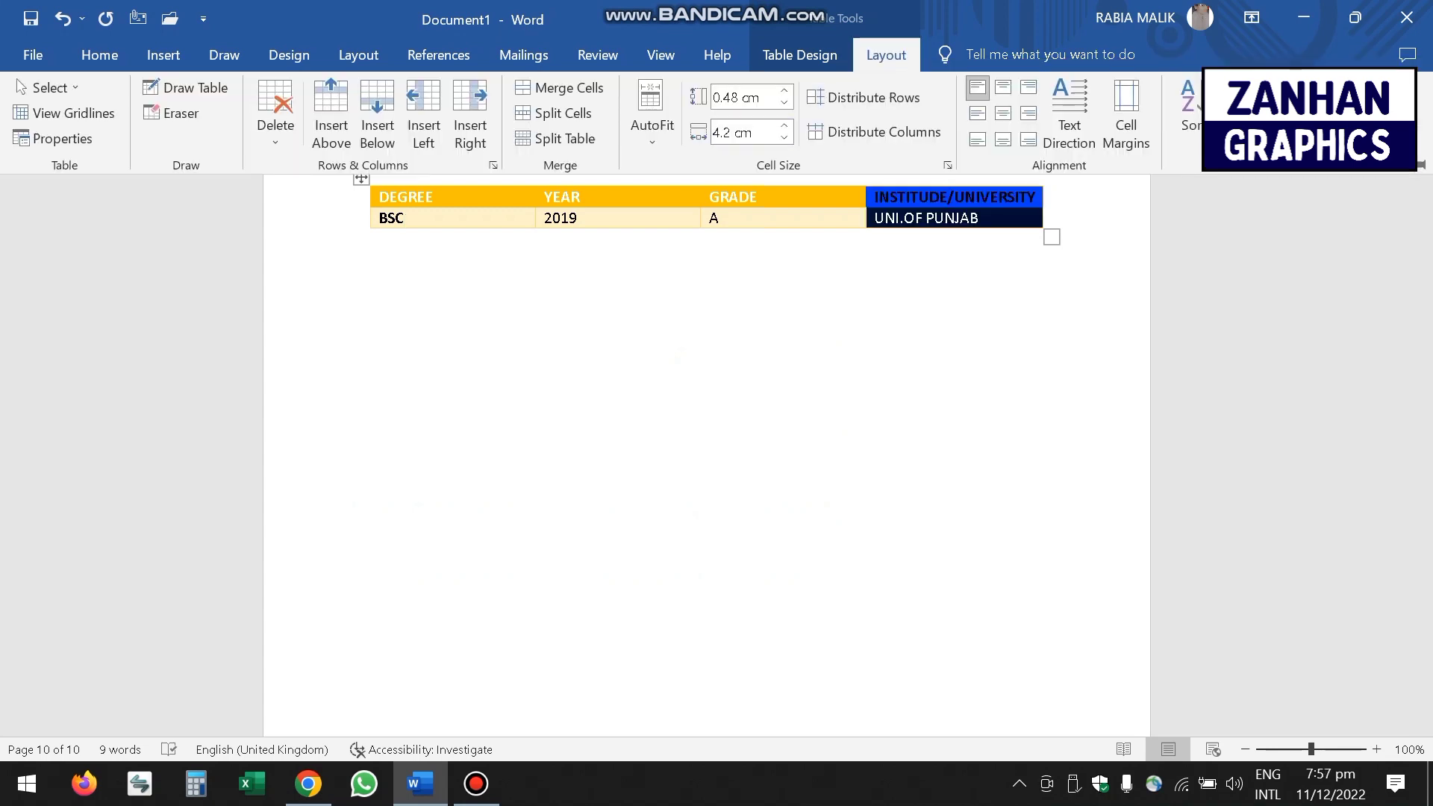
{"action": "key", "text": "Escape"}
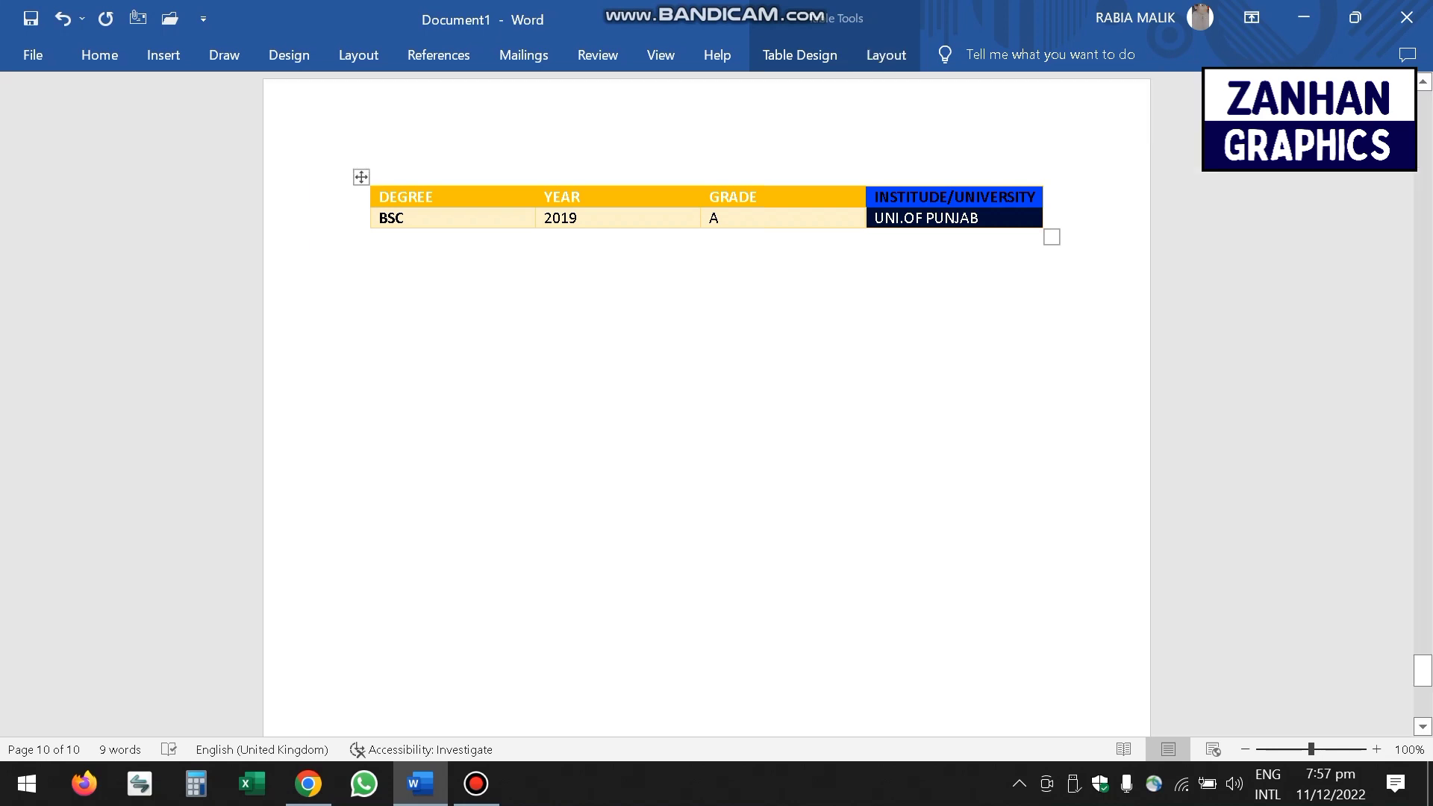
{"action": "left_click", "coordinate": [719, 218]}
{"action": "left_click", "coordinate": [886, 55]}
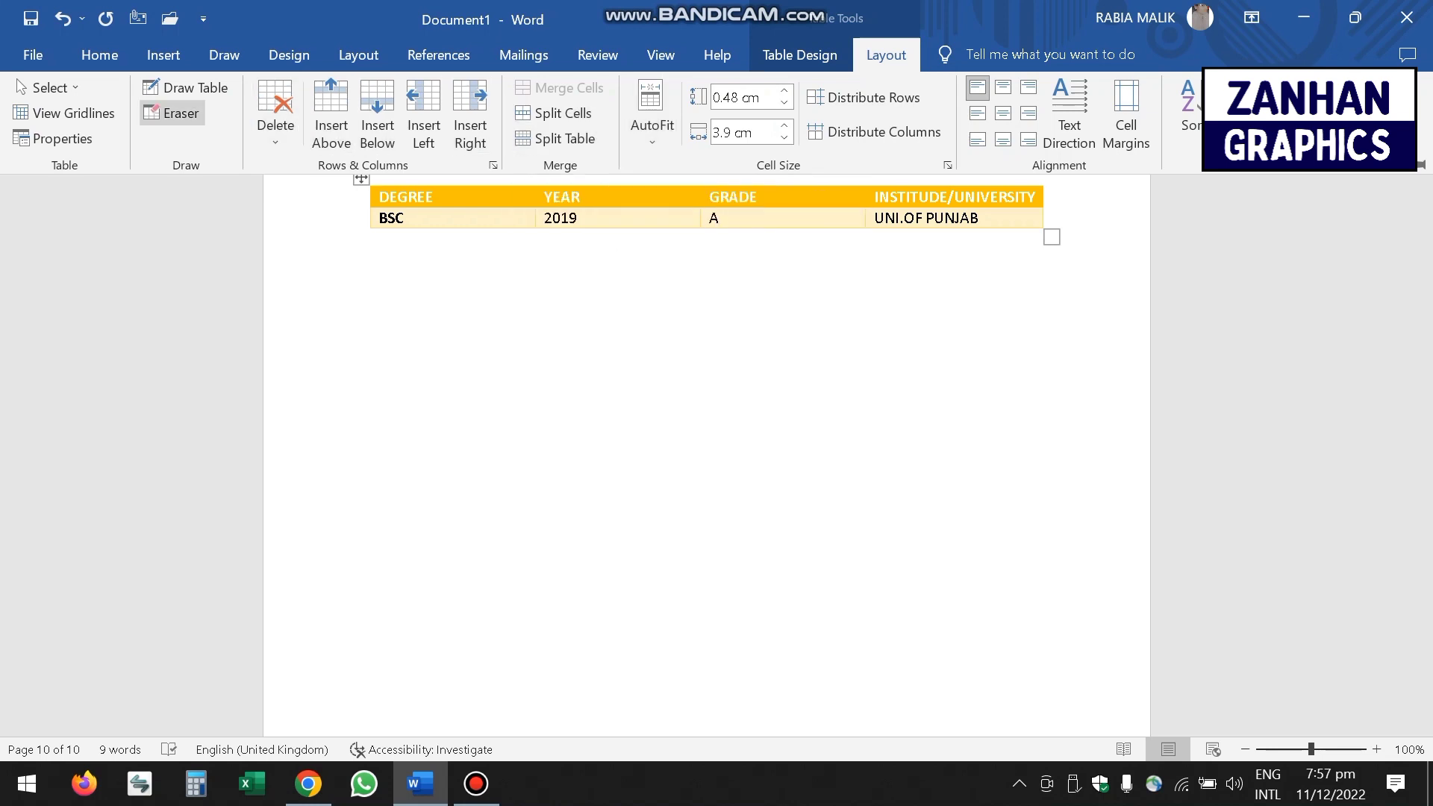
{"action": "left_click", "coordinate": [366, 216]}
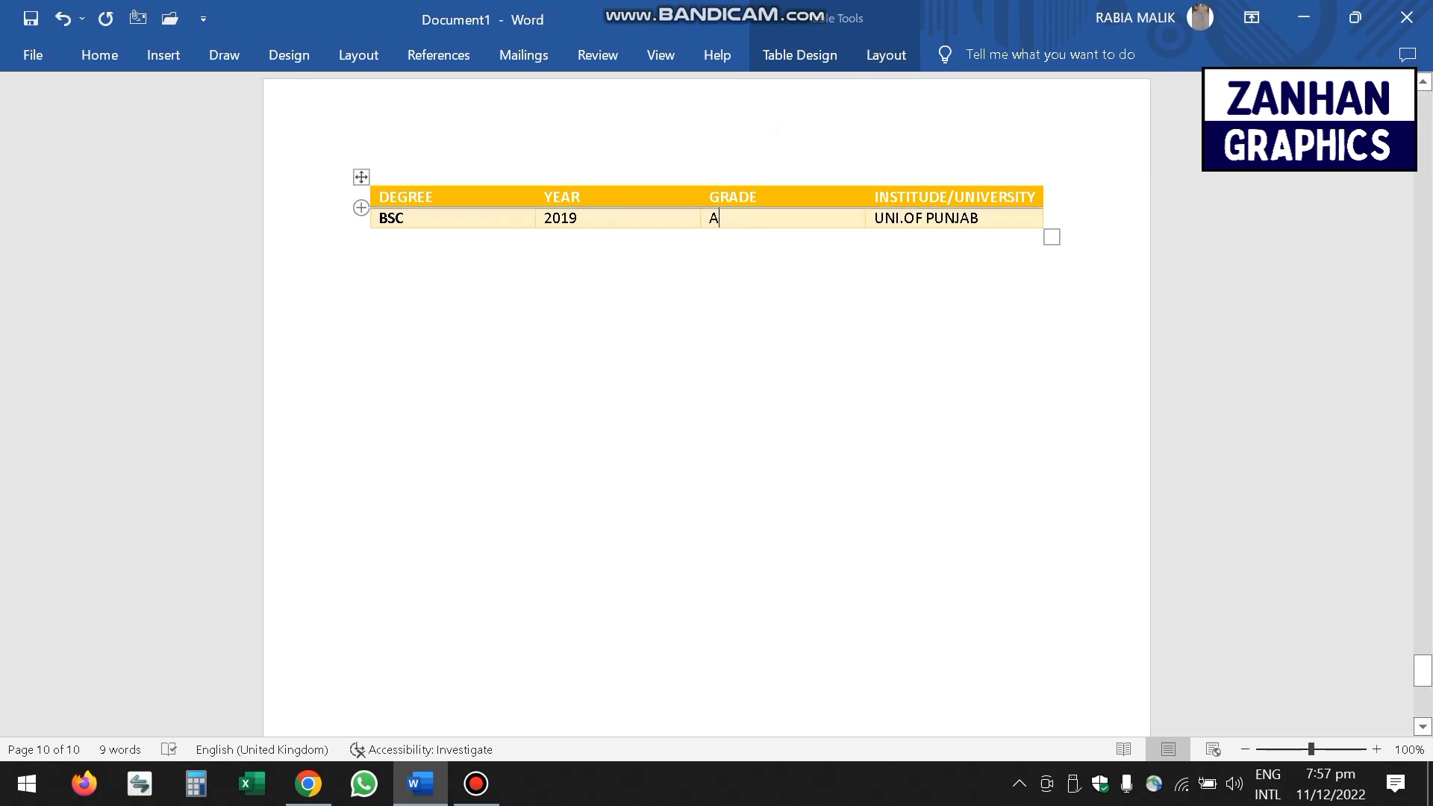
{"action": "left_click", "coordinate": [361, 177]}
{"action": "left_click", "coordinate": [436, 197]}
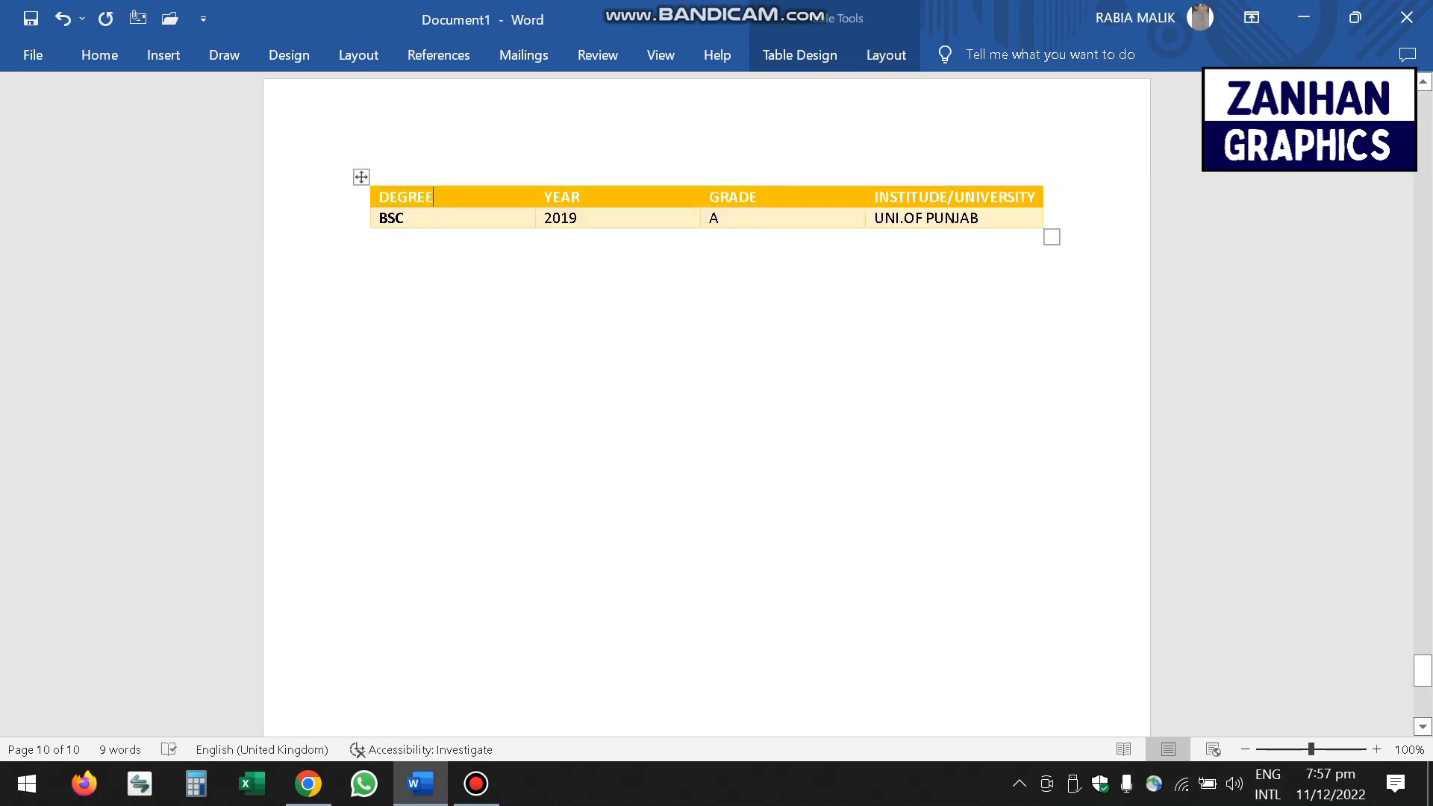
- Merge the DEGREE and YEAR columns' cells in both rows into one cell, and undo the merge
{"action": "left_click_drag", "start_coordinate": [547, 197], "coordinate": [573, 218]}
{"action": "left_click", "coordinate": [409, 217]}
{"action": "left_click", "coordinate": [538, 197]}
{"action": "right_click", "coordinate": [545, 199]}
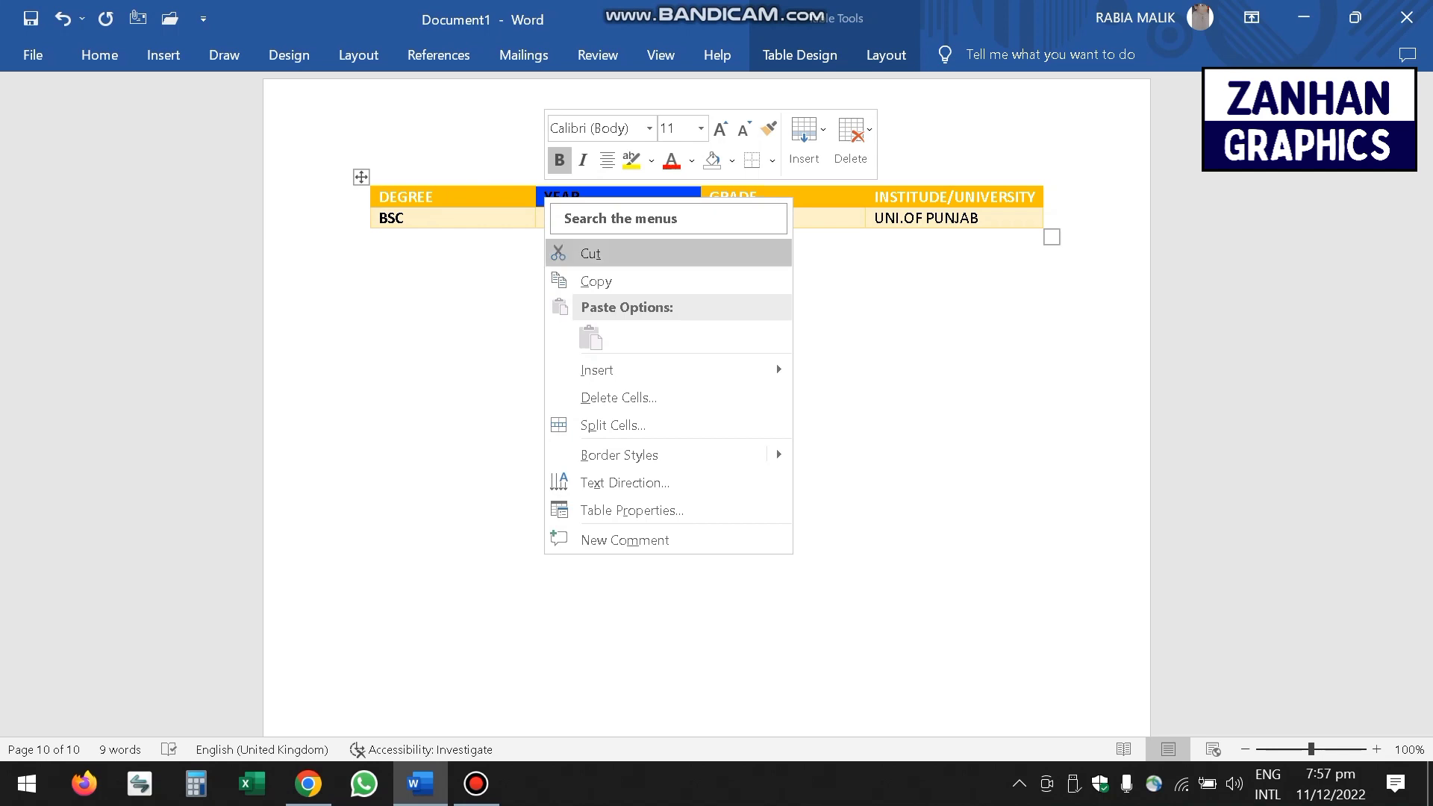
{"action": "mouse_move", "coordinate": [619, 370]}
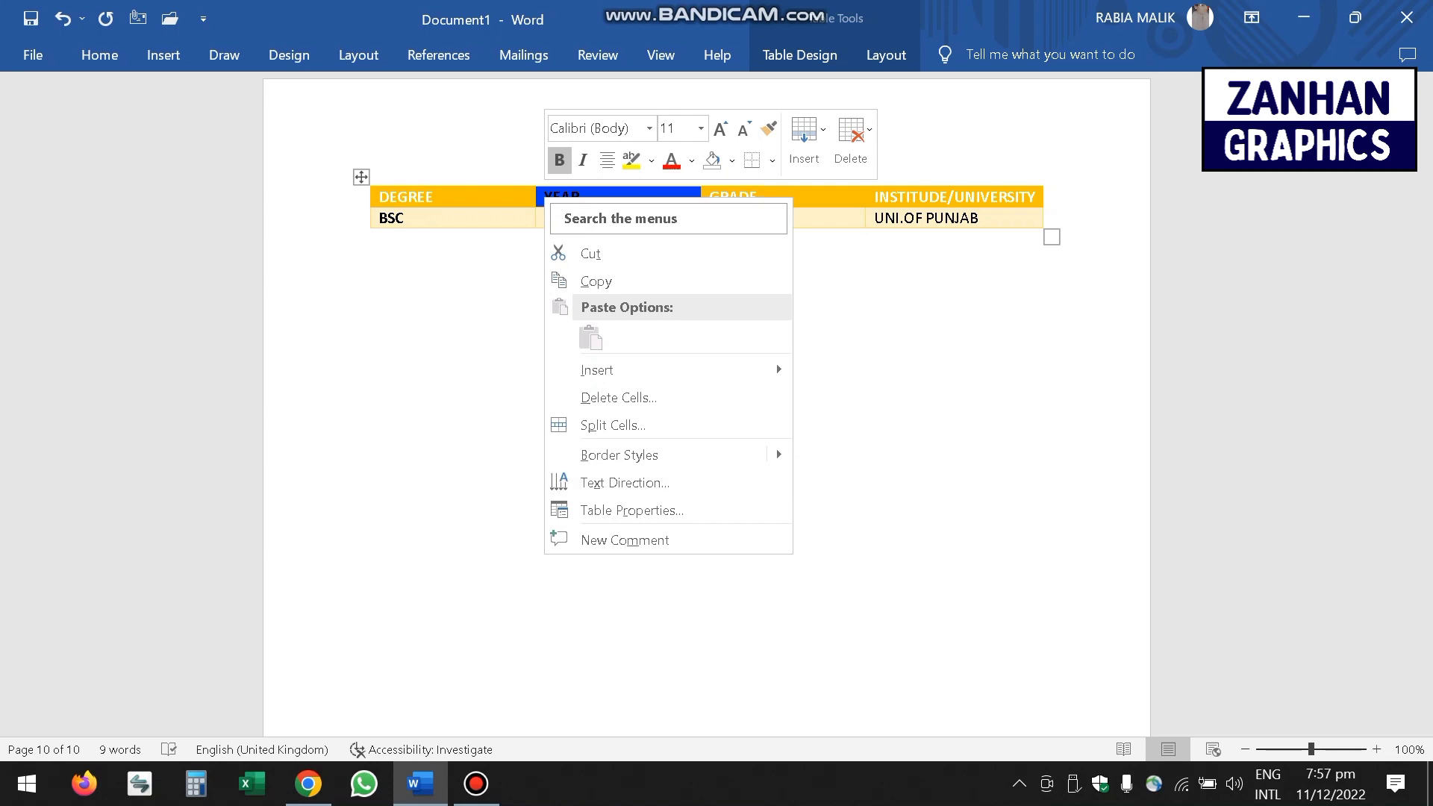
{"action": "left_click", "coordinate": [885, 56]}
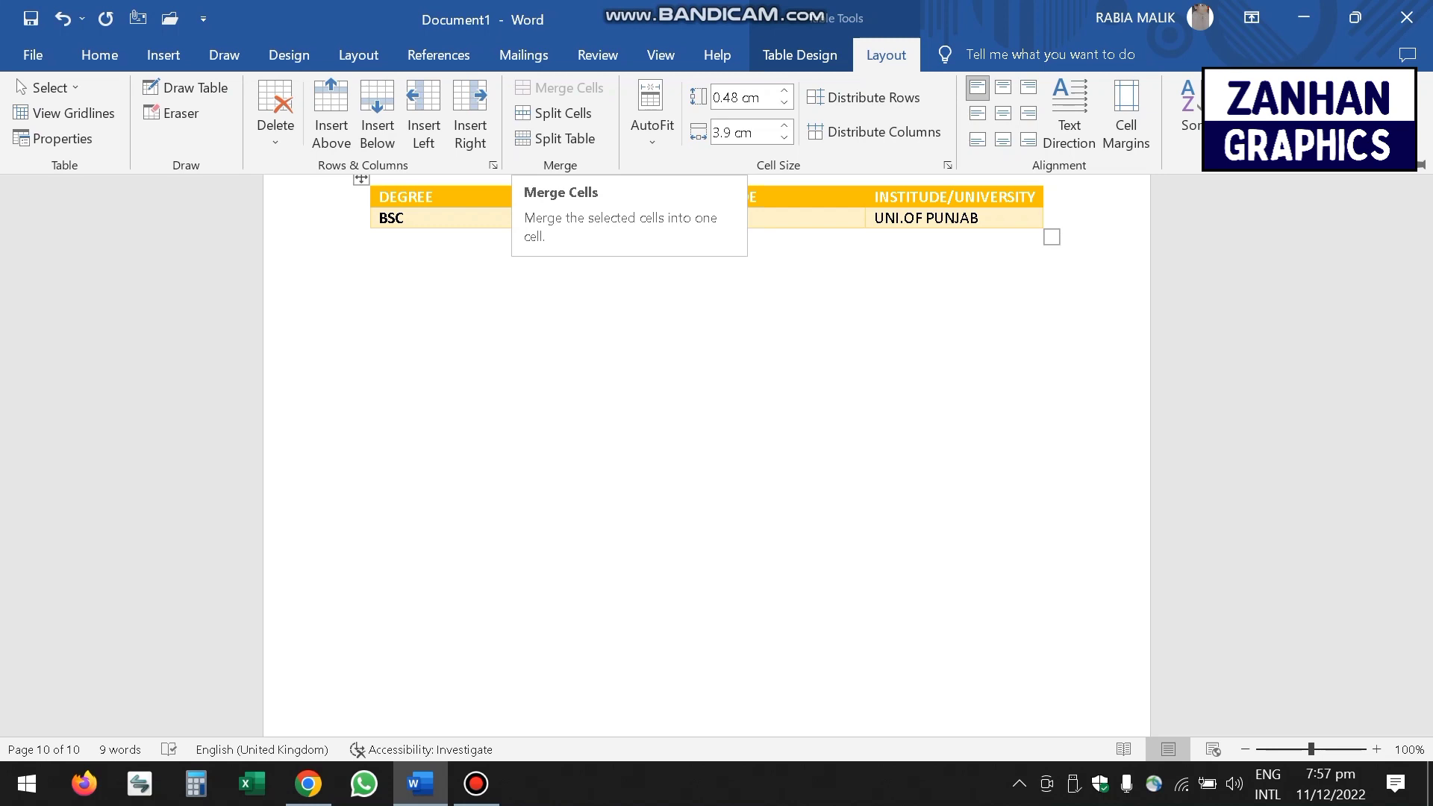
{"action": "left_click", "coordinate": [581, 205]}
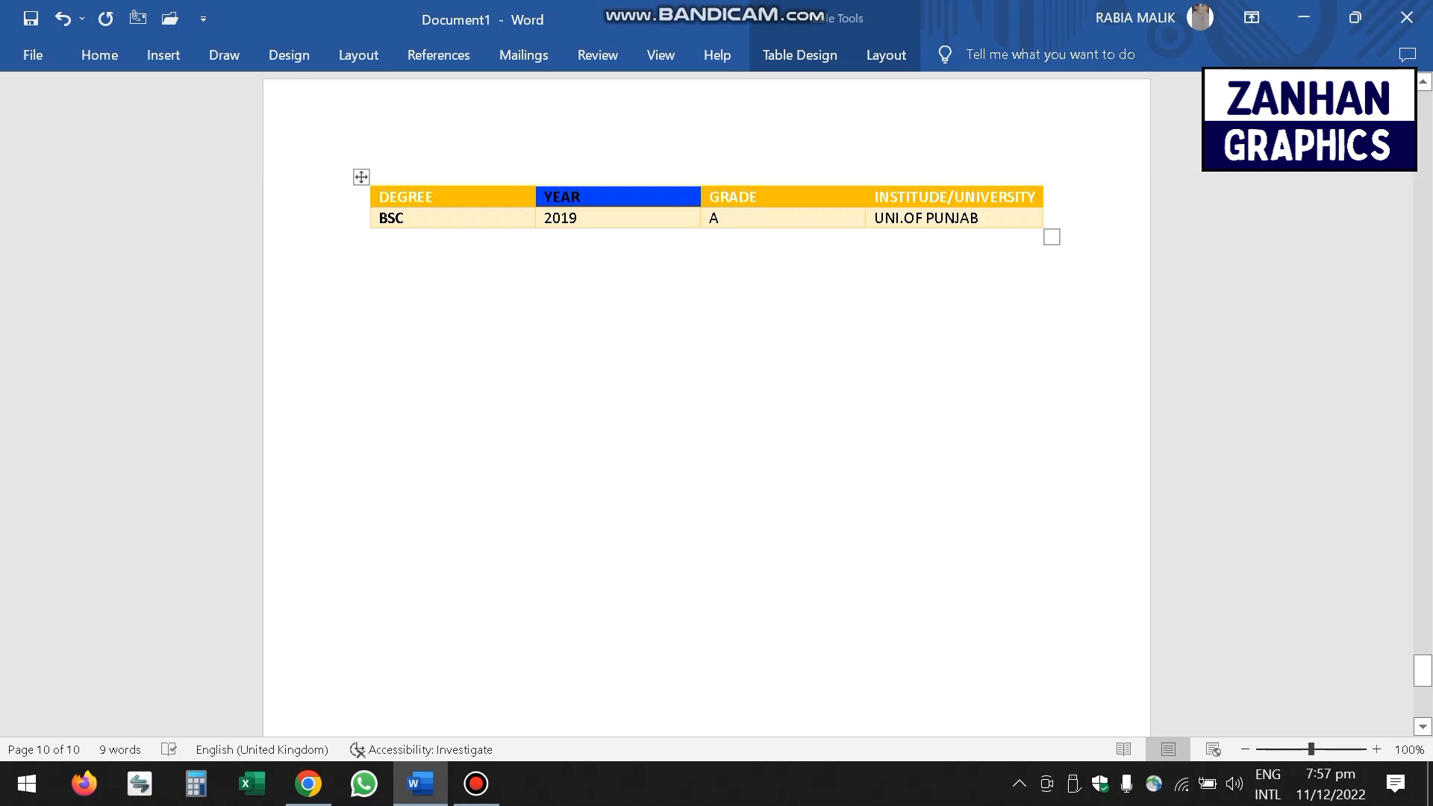
{"action": "left_click_drag", "start_coordinate": [395, 197], "coordinate": [608, 218]}
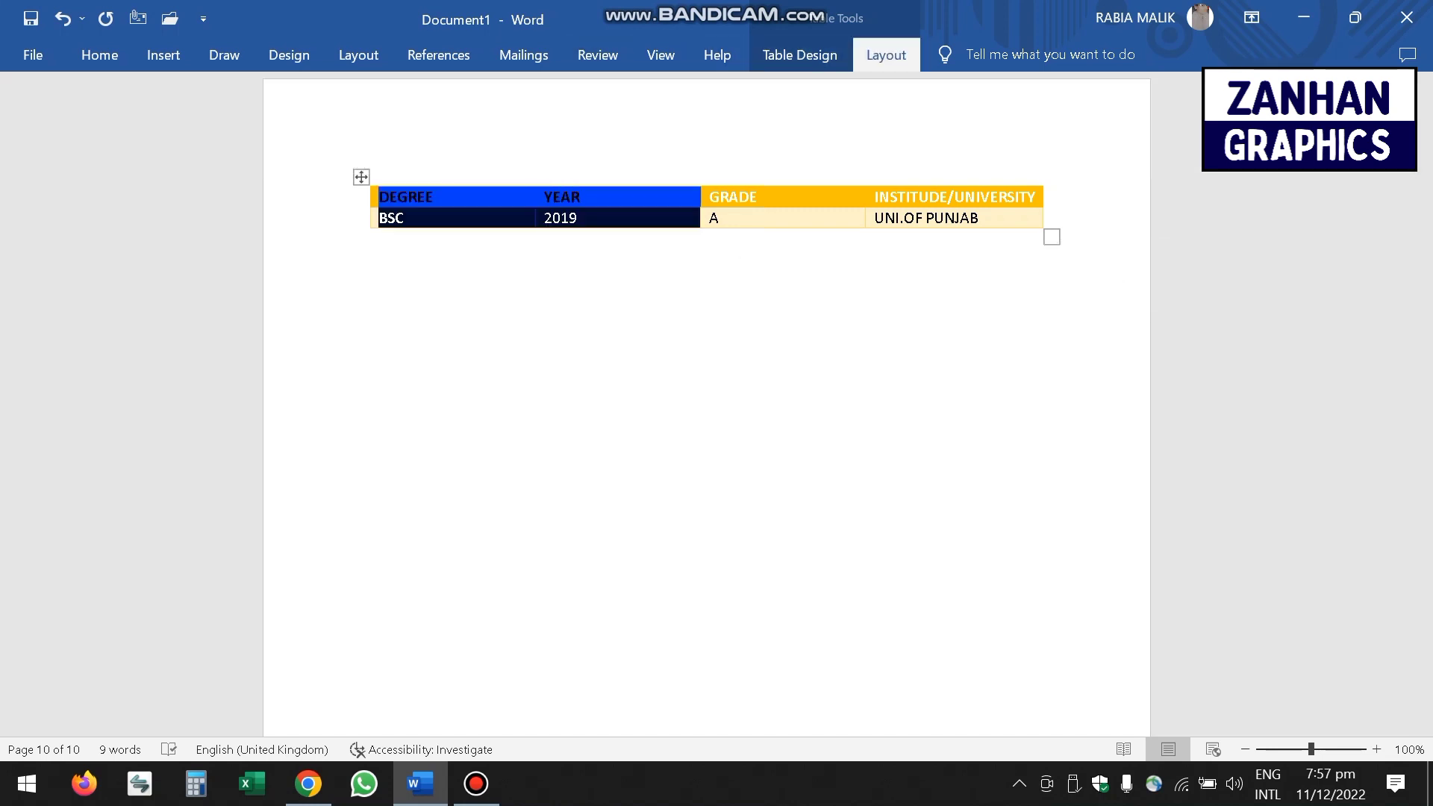
{"action": "left_click", "coordinate": [886, 54]}
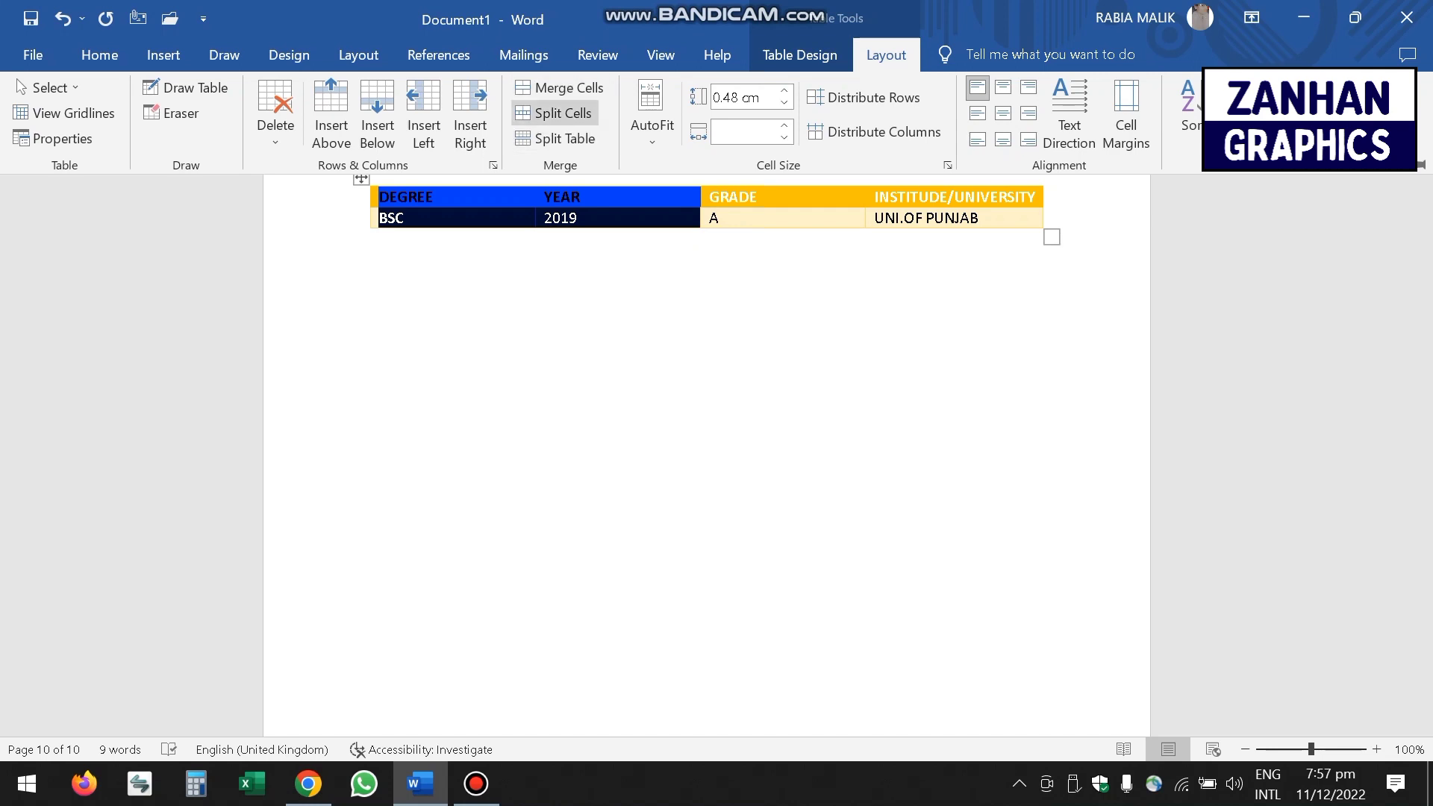
{"action": "left_click", "coordinate": [559, 87]}
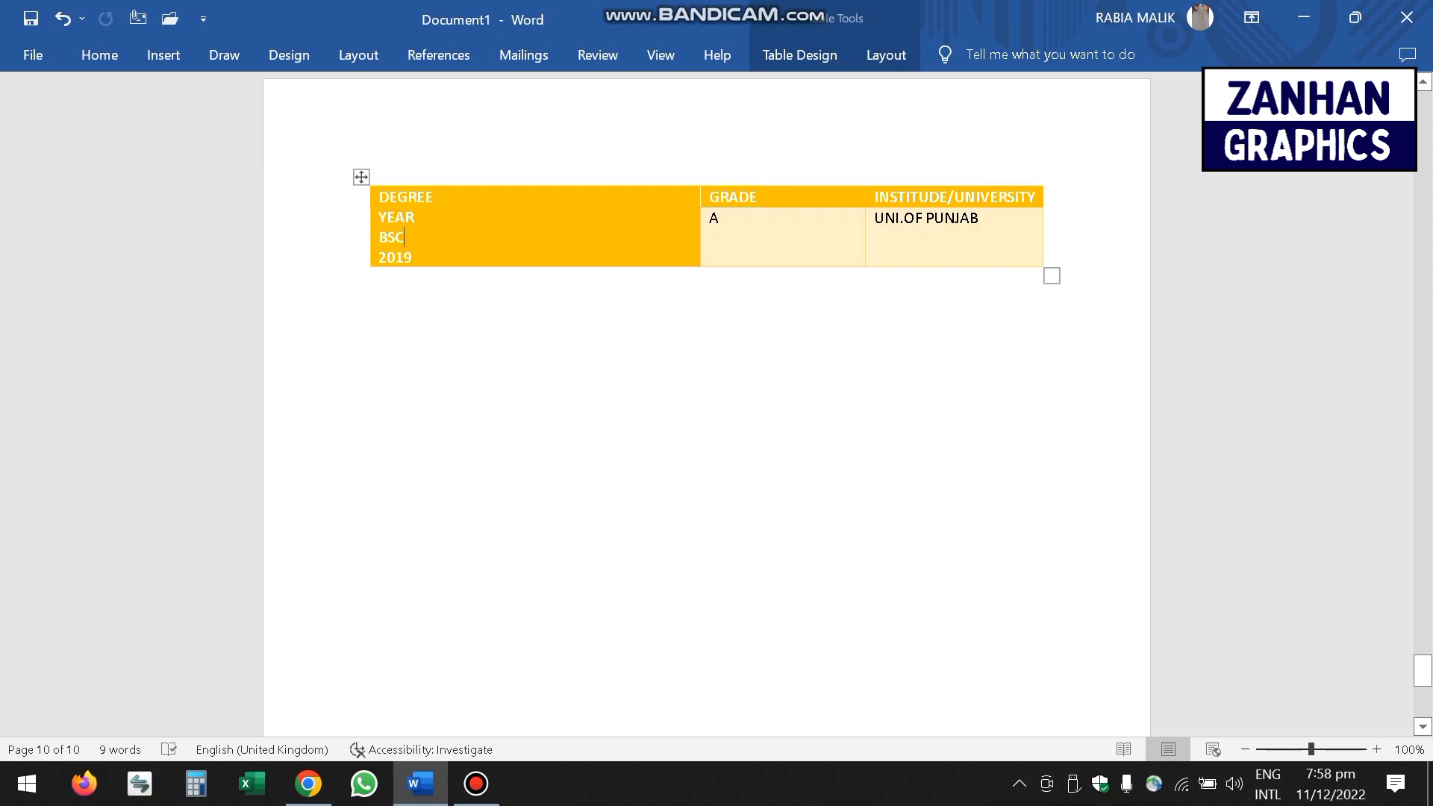
{"action": "key", "text": "ctrl+z"}
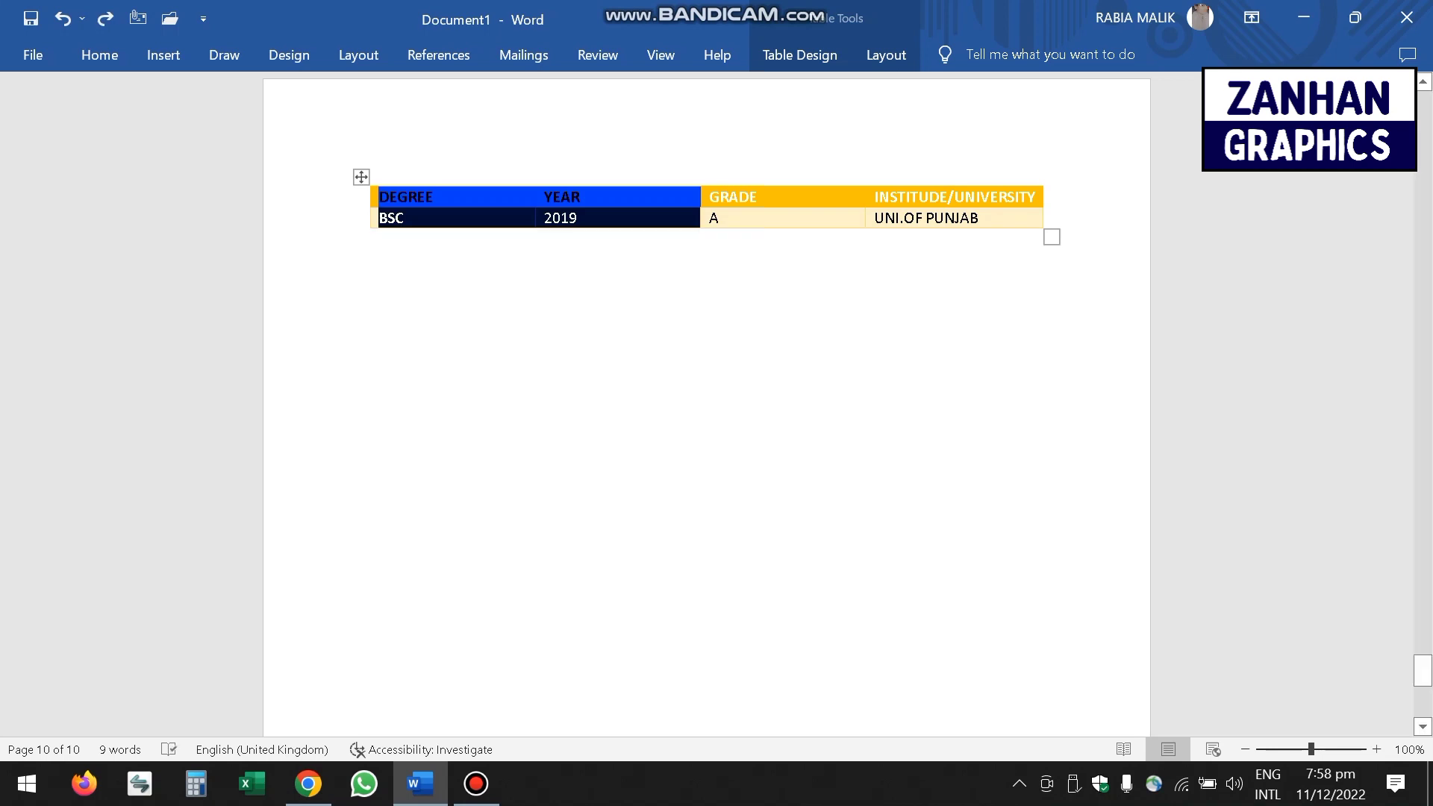
{"action": "left_click", "coordinate": [371, 238]}
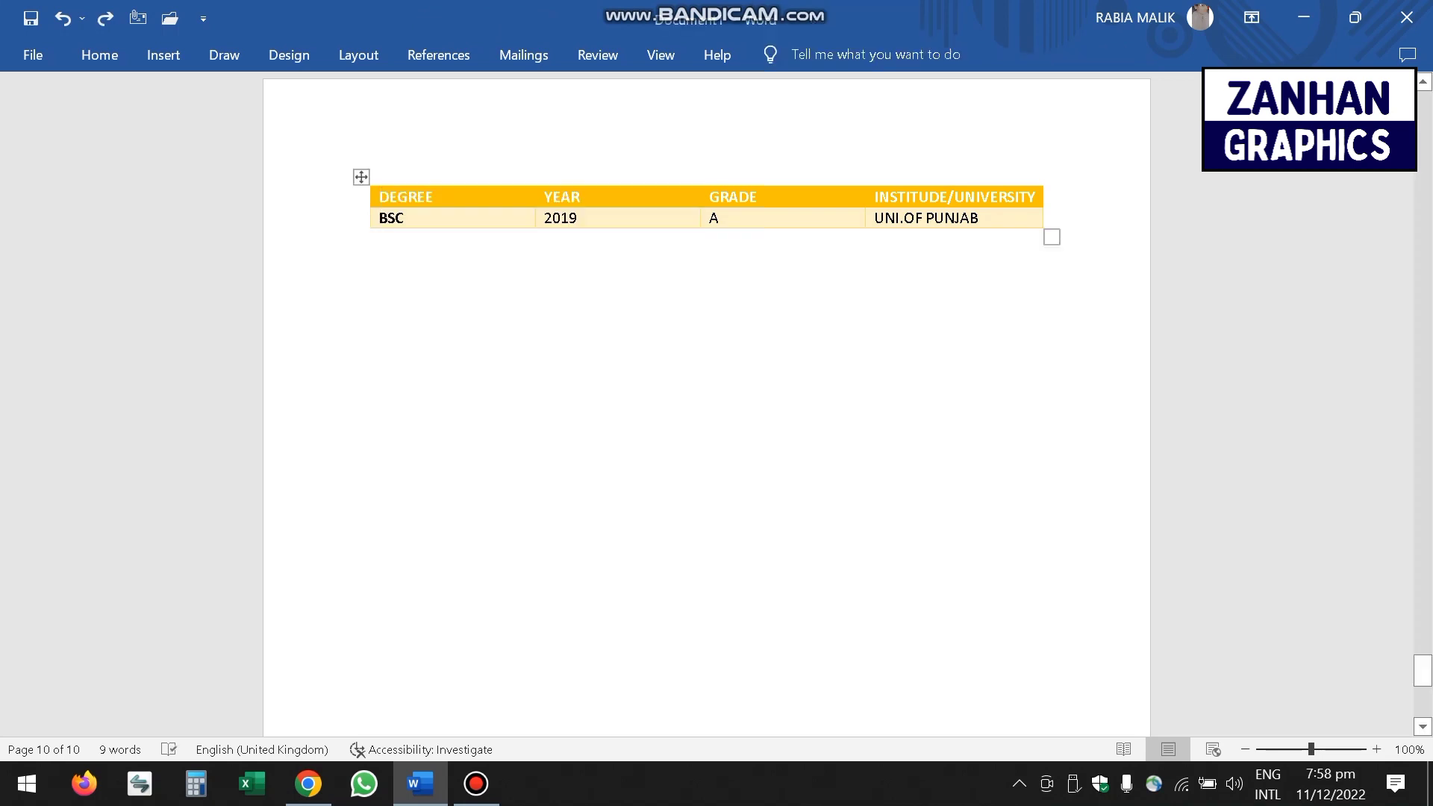
- Center-align the text of the BSC cell in the education table and view the AutoFit options
{"action": "left_click", "coordinate": [164, 54]}
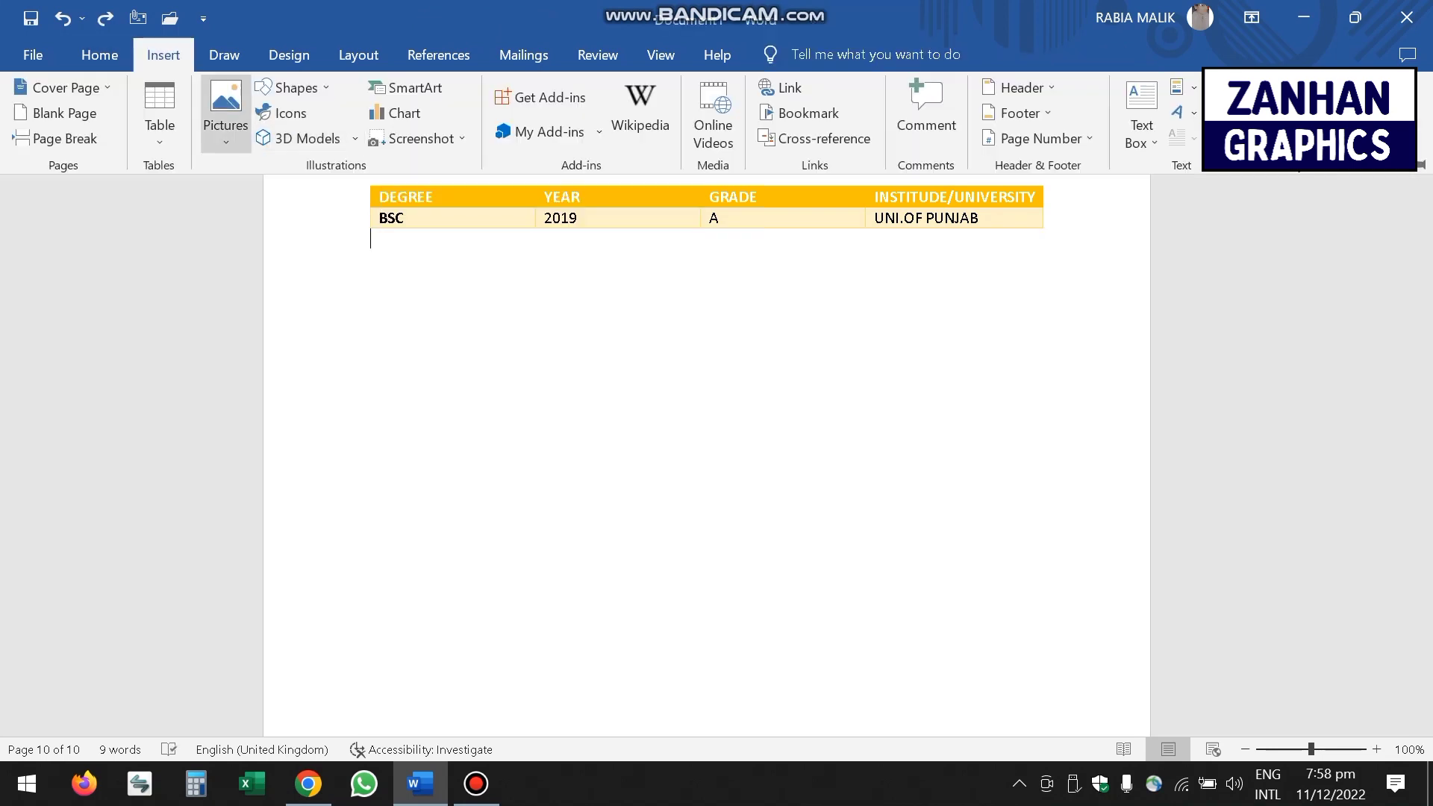
{"action": "left_click", "coordinate": [370, 238]}
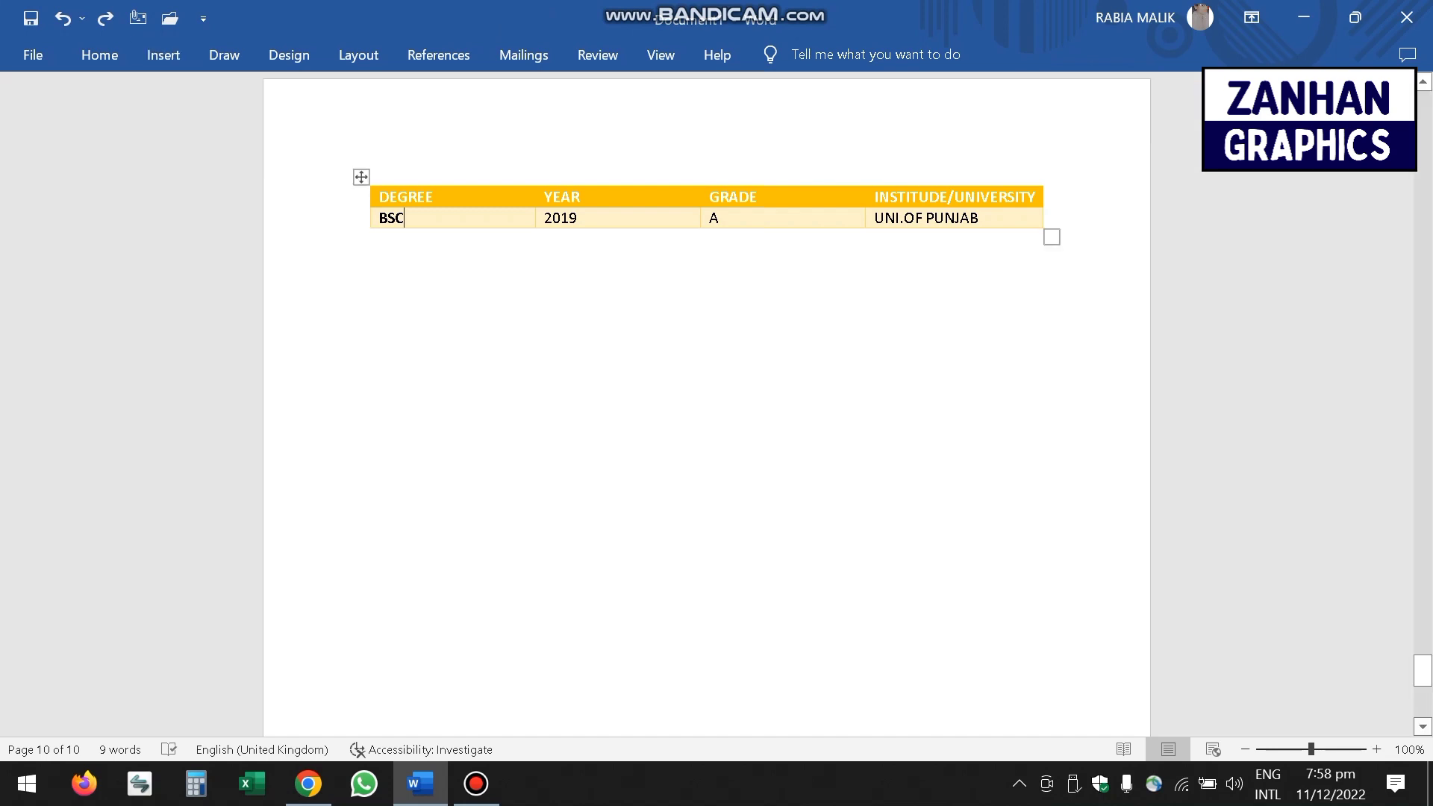
{"action": "right_click", "coordinate": [416, 220]}
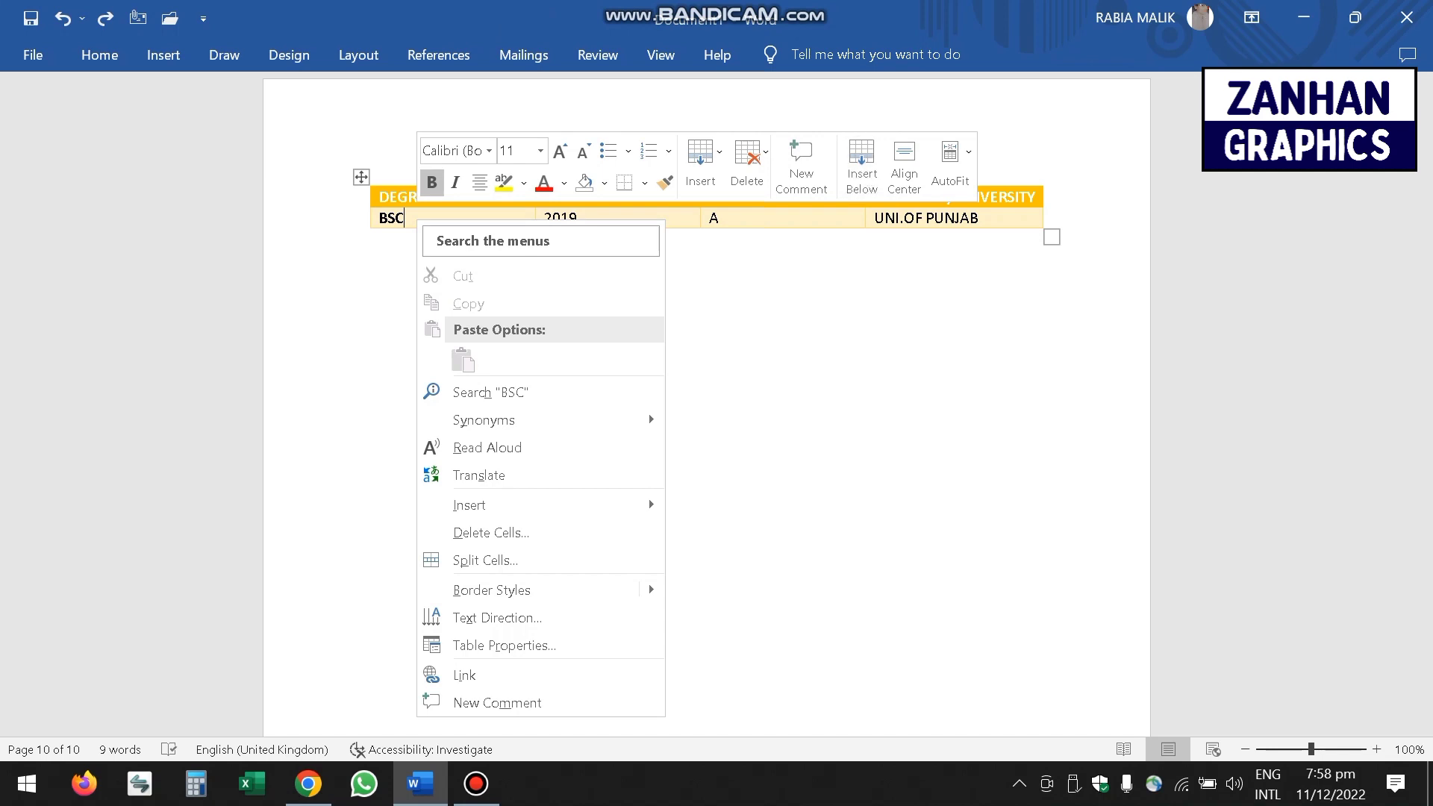
{"action": "left_click", "coordinate": [904, 165]}
{"action": "left_click", "coordinate": [950, 165]}
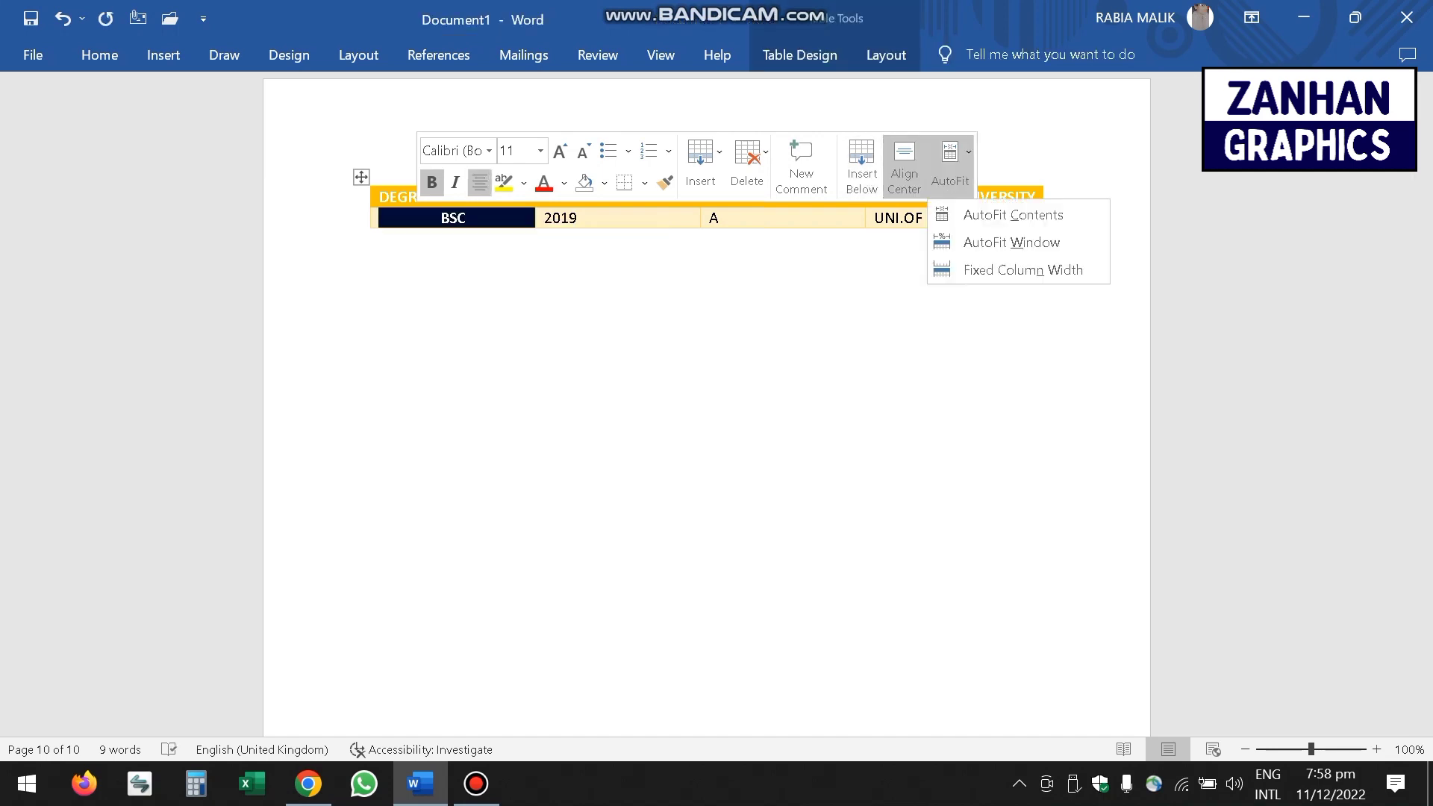
{"action": "key", "text": "Escape"}
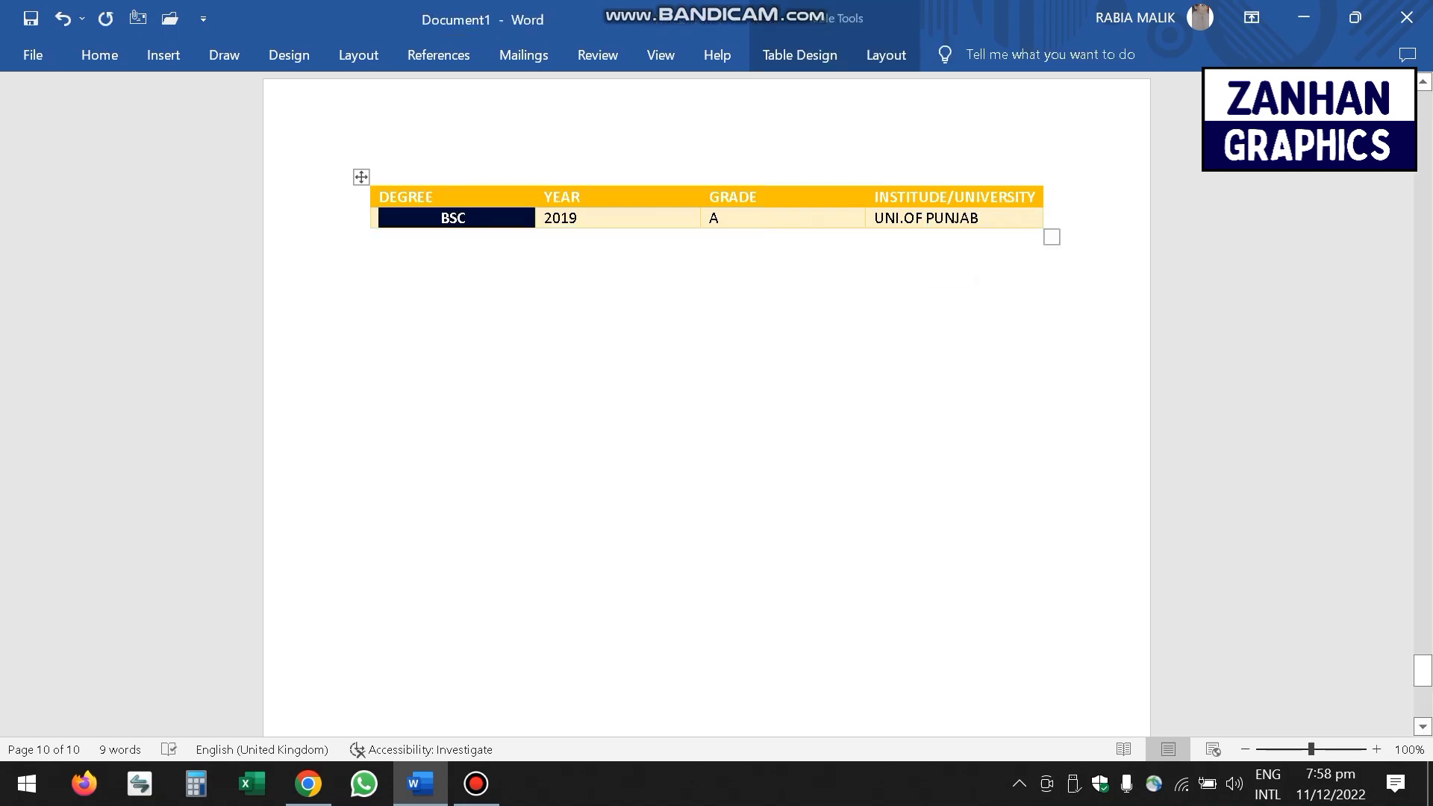
- Paint a solid black 1 ½ pt border along the education table's whole top edge and beneath the BSC cell
{"action": "left_click", "coordinate": [361, 177]}
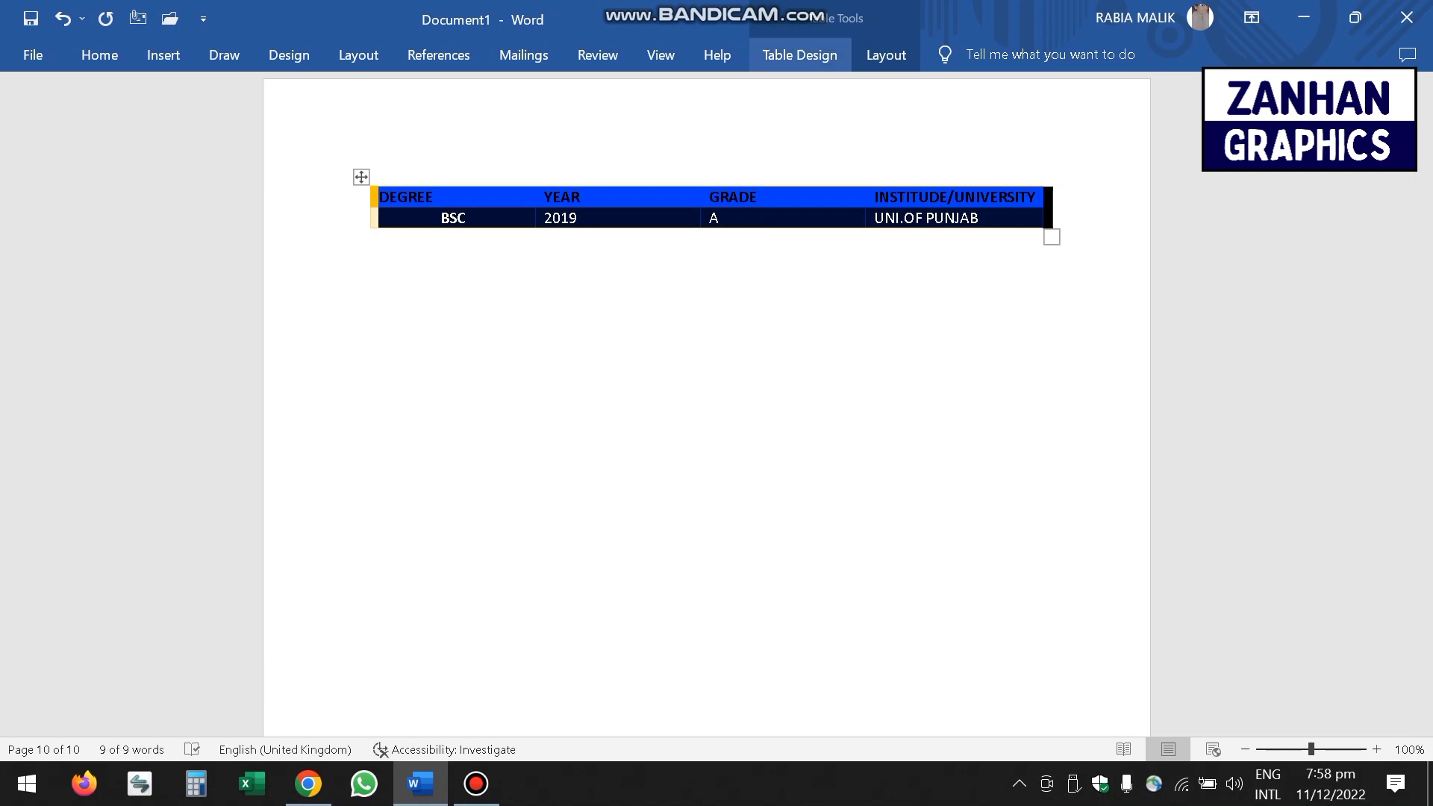
{"action": "left_click", "coordinate": [799, 55]}
{"action": "left_click", "coordinate": [881, 130]}
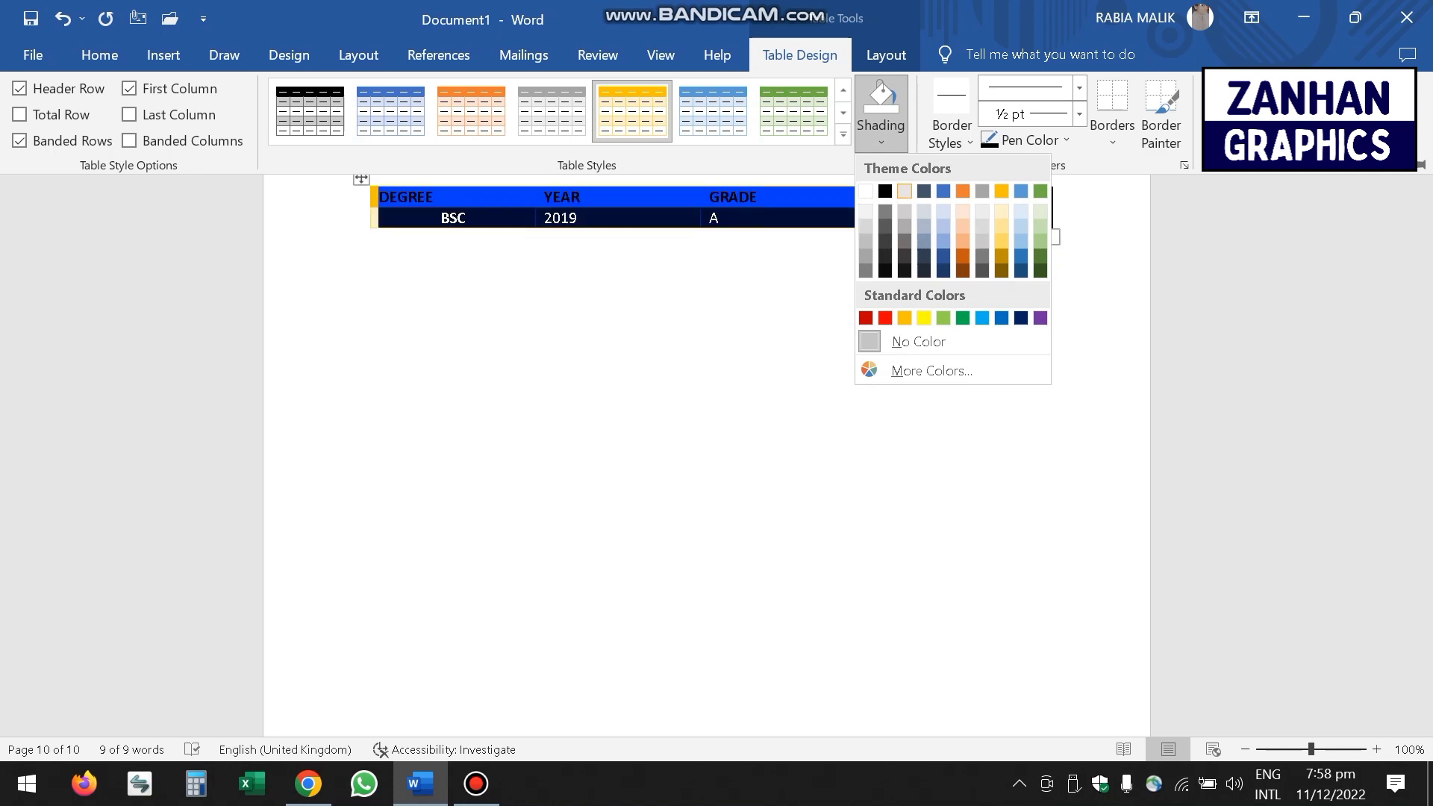
{"action": "left_click", "coordinate": [951, 130]}
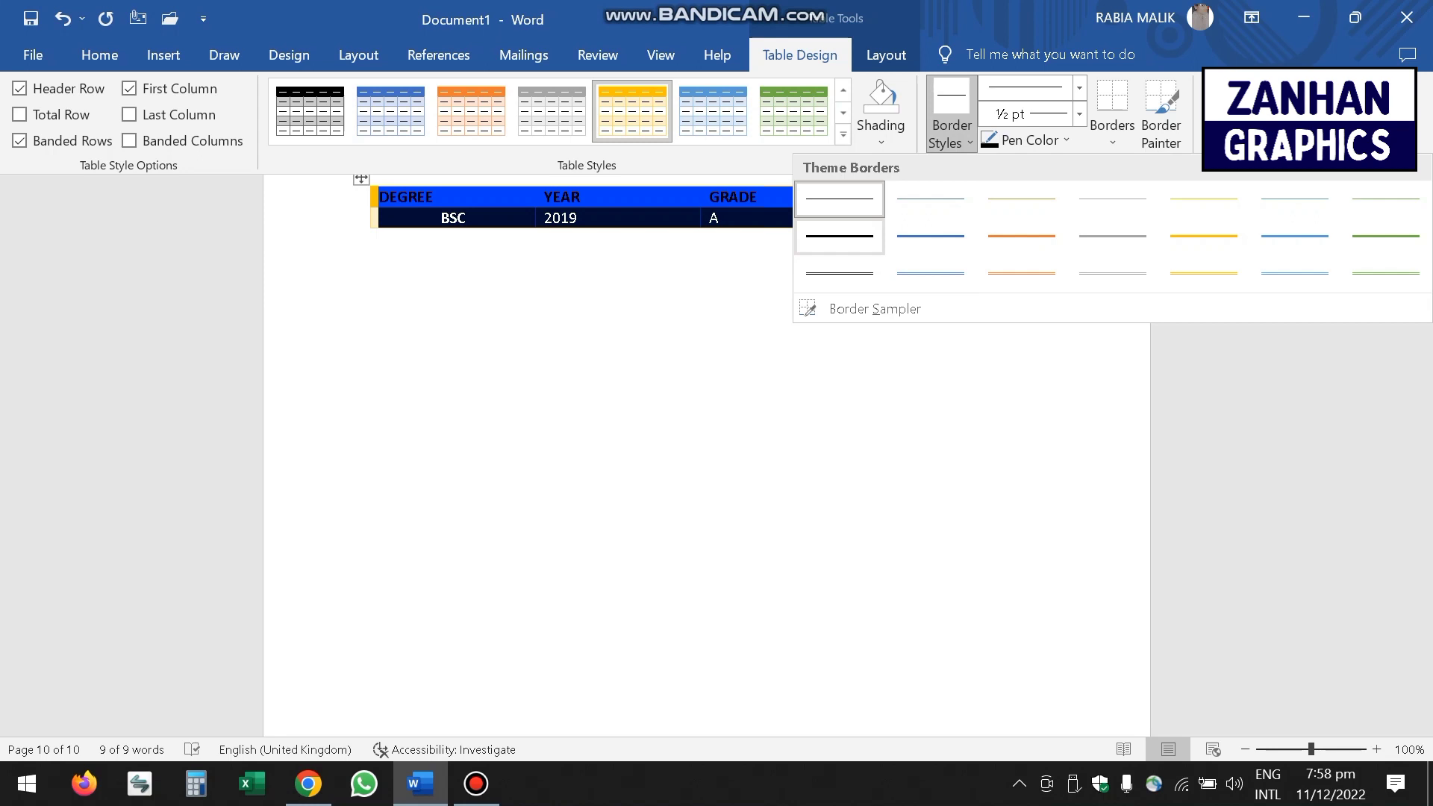
{"action": "left_click", "coordinate": [839, 236]}
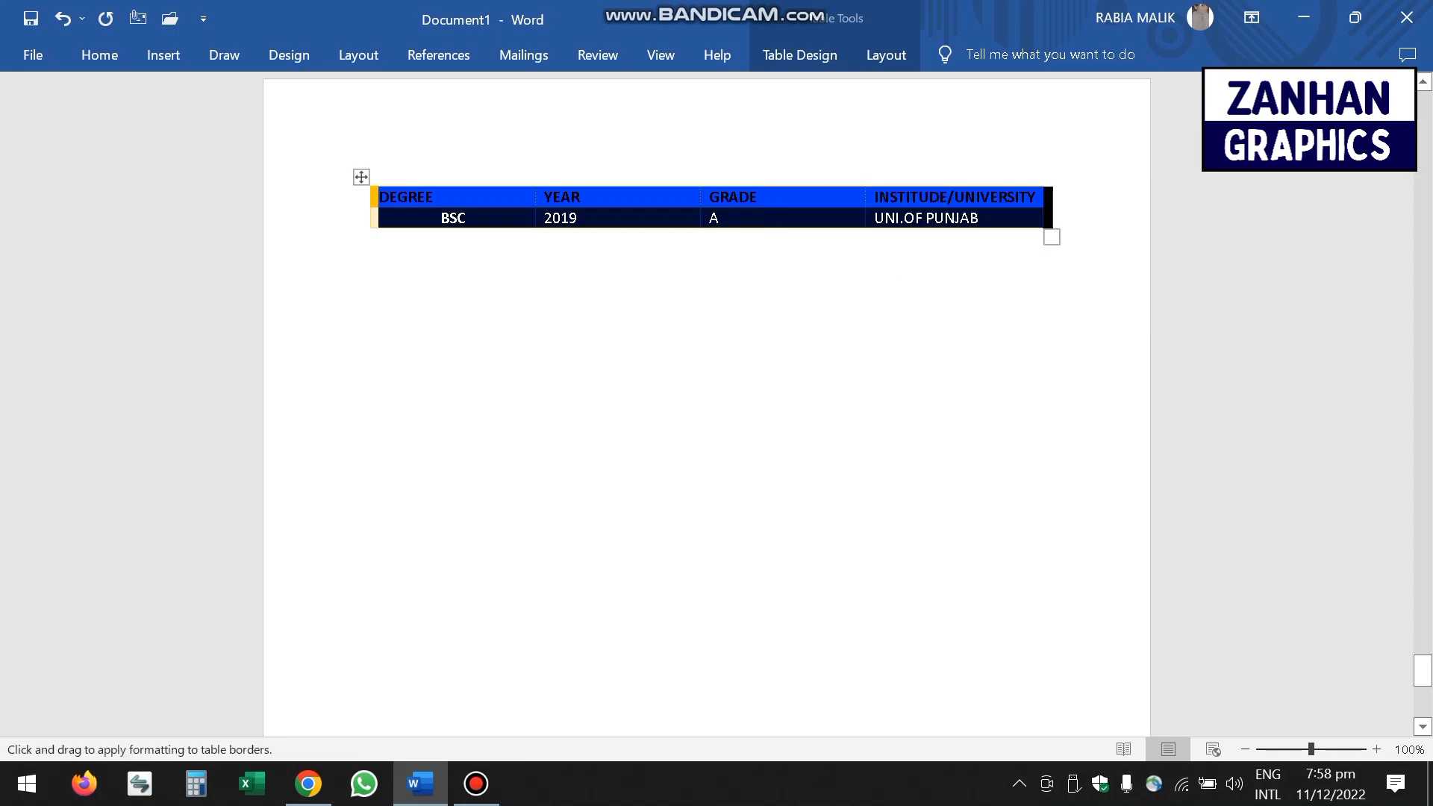
{"action": "left_click", "coordinate": [953, 186]}
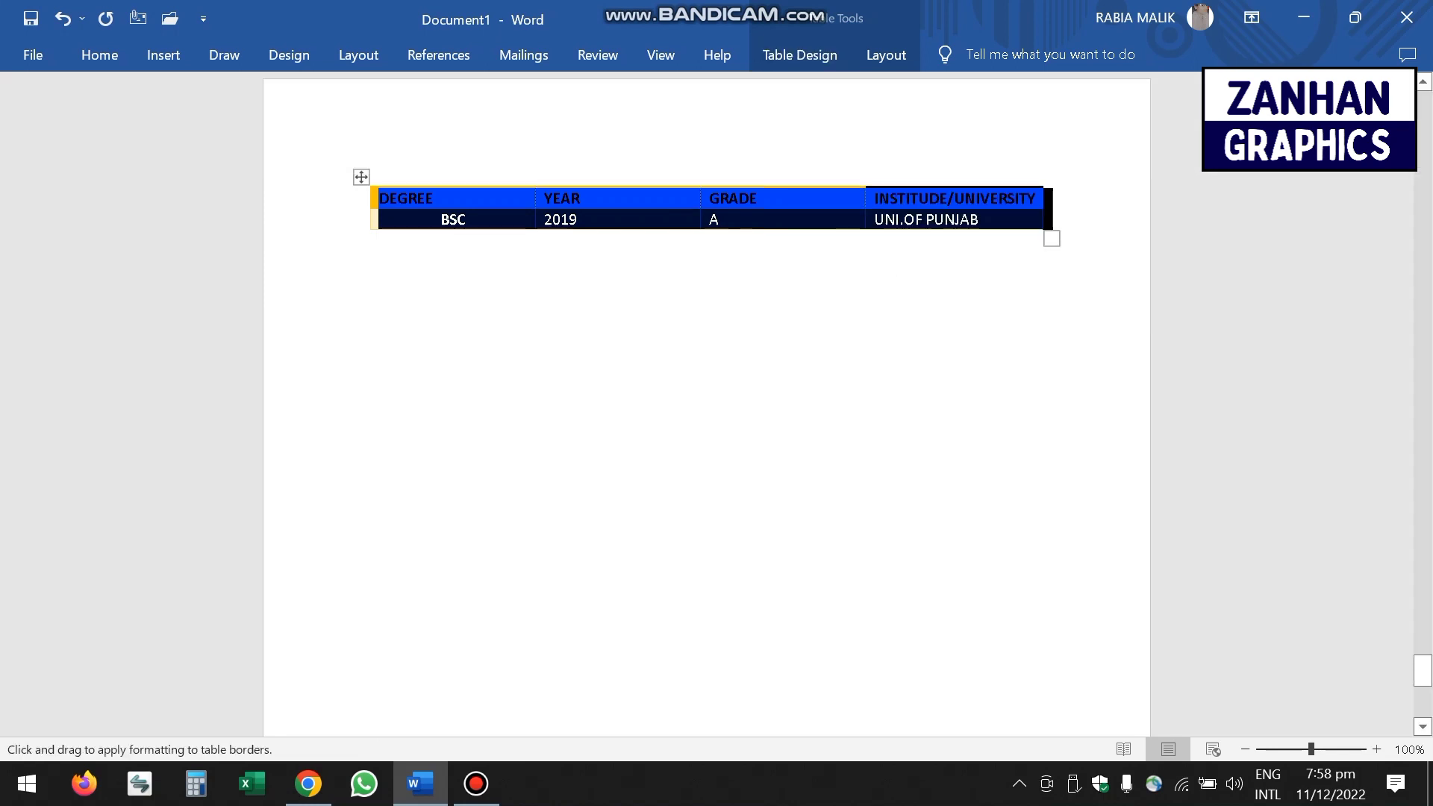
{"action": "left_click", "coordinate": [783, 187]}
{"action": "left_click", "coordinate": [618, 187]}
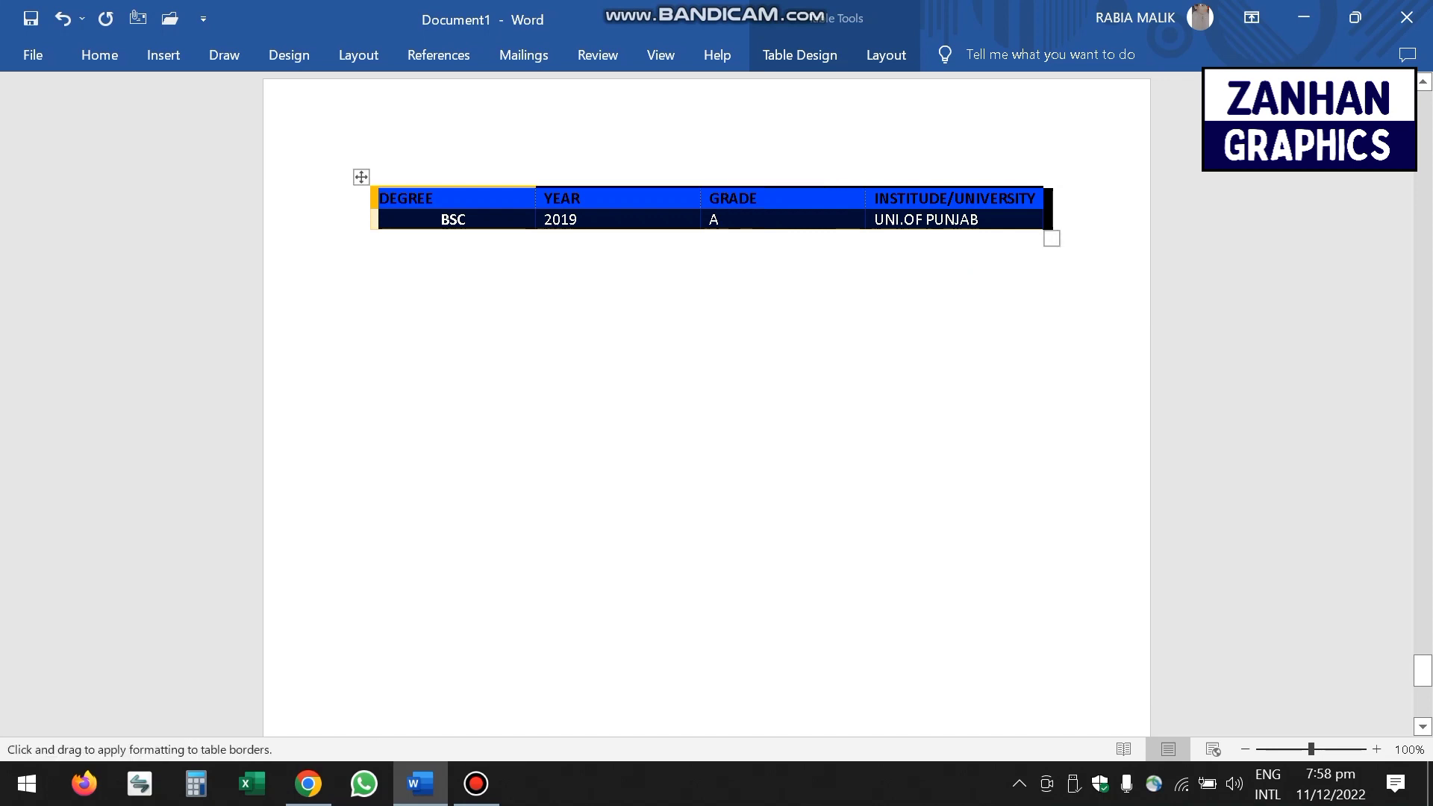
{"action": "left_click", "coordinate": [453, 186]}
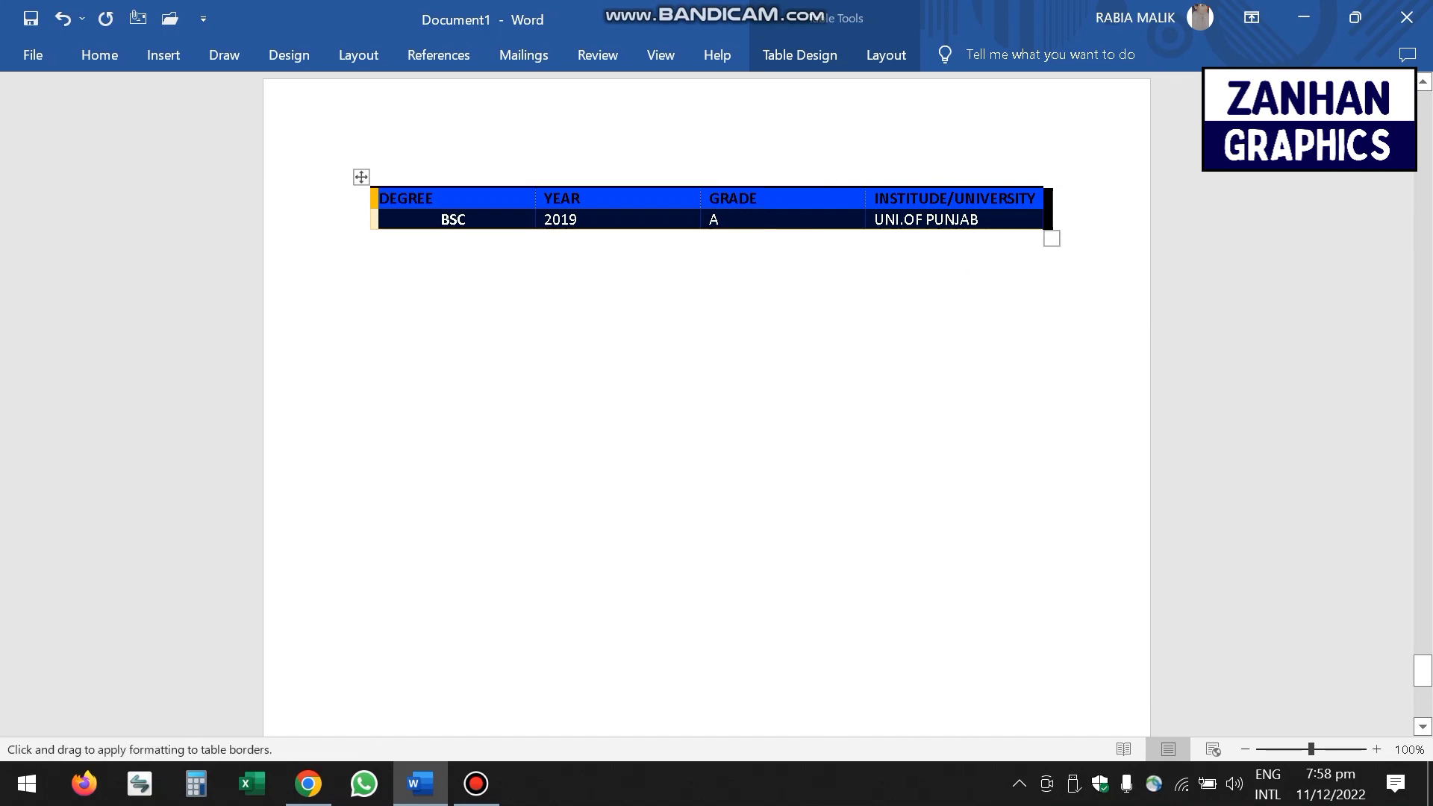
{"action": "left_click", "coordinate": [453, 230]}
{"action": "key", "text": "Escape"}
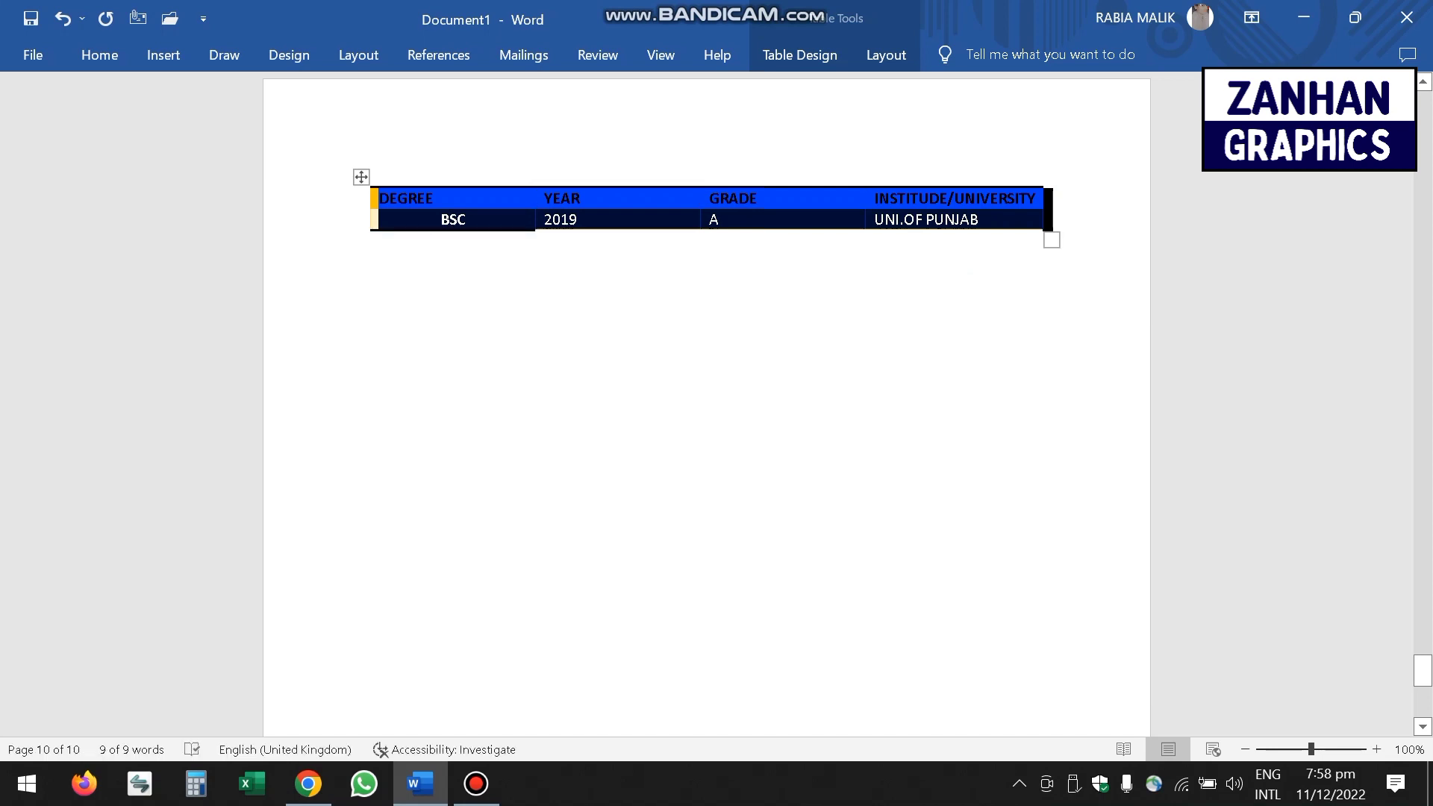
{"action": "left_click", "coordinate": [371, 241]}
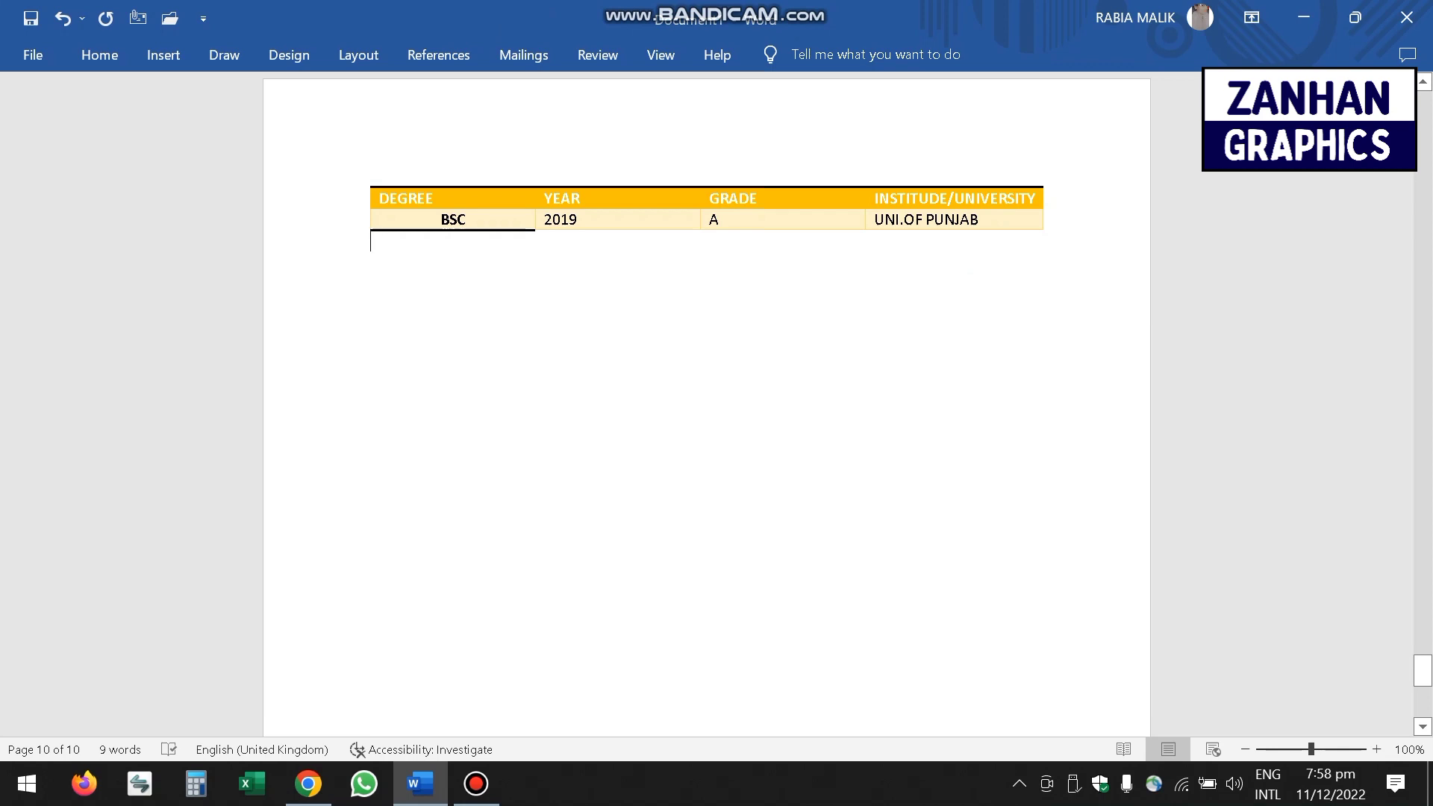
- Paint the black 1 ½ pt border beneath the UNI.OF PUNJAB, A and 2019 cells
{"action": "left_click", "coordinate": [579, 219]}
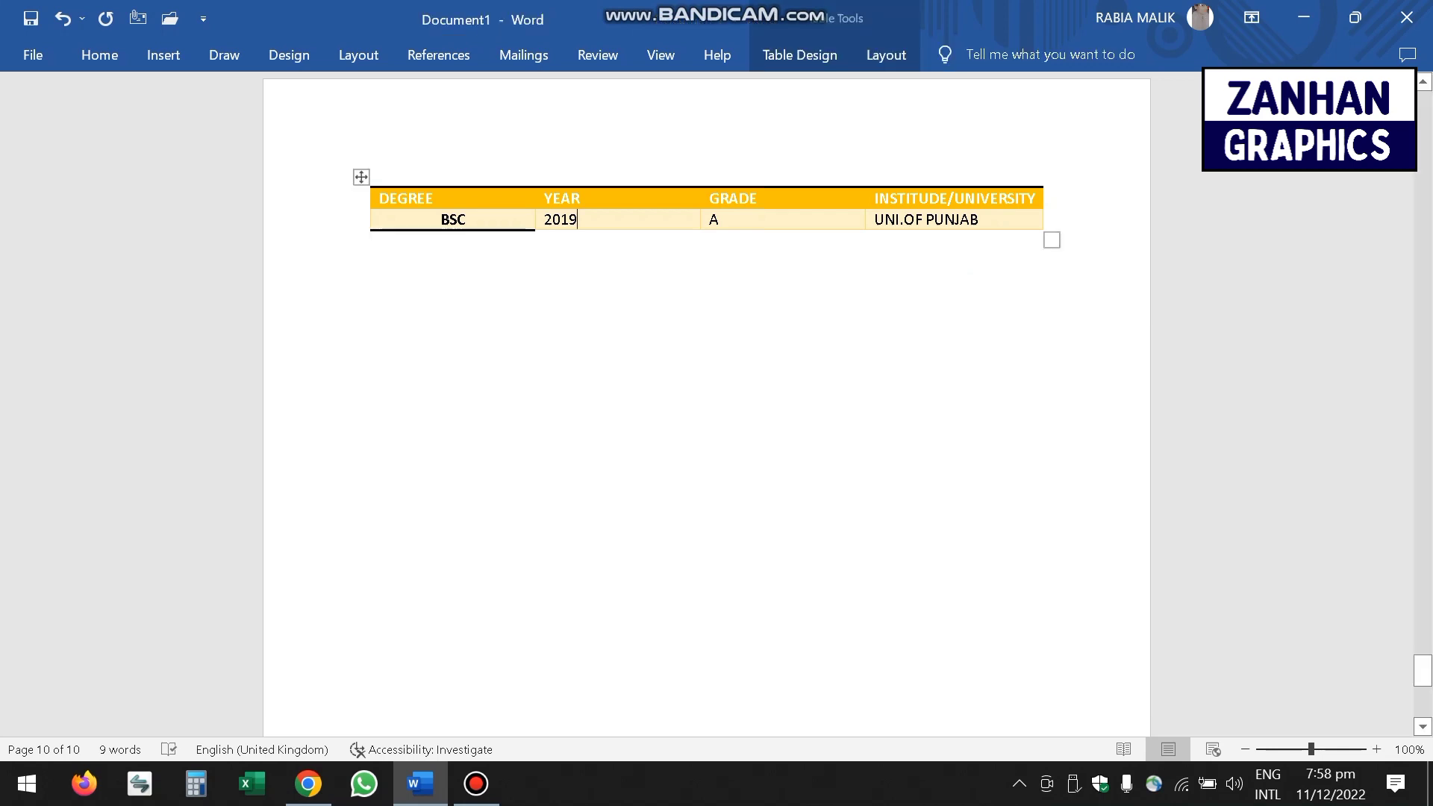
{"action": "left_click", "coordinate": [800, 54]}
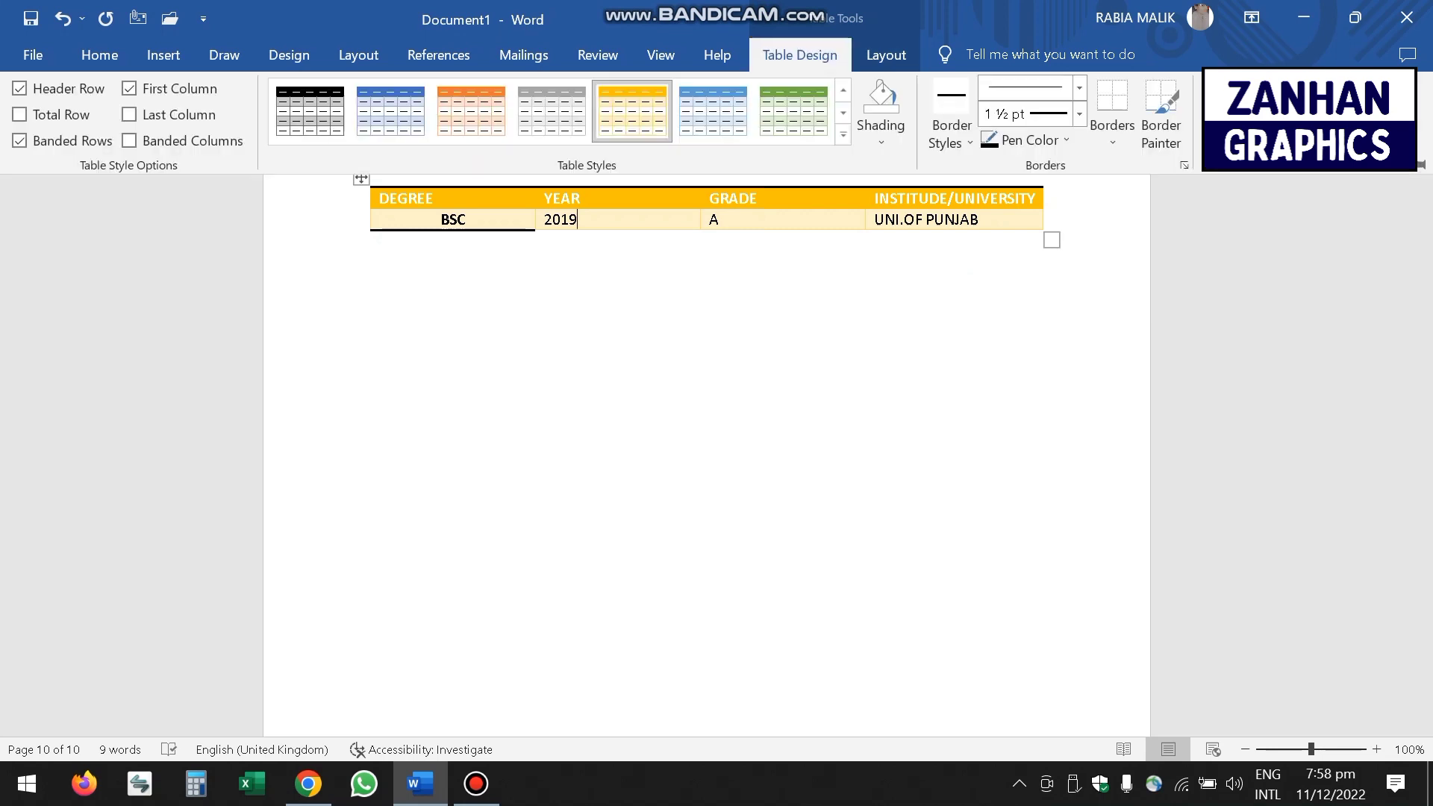
{"action": "left_click", "coordinate": [952, 112]}
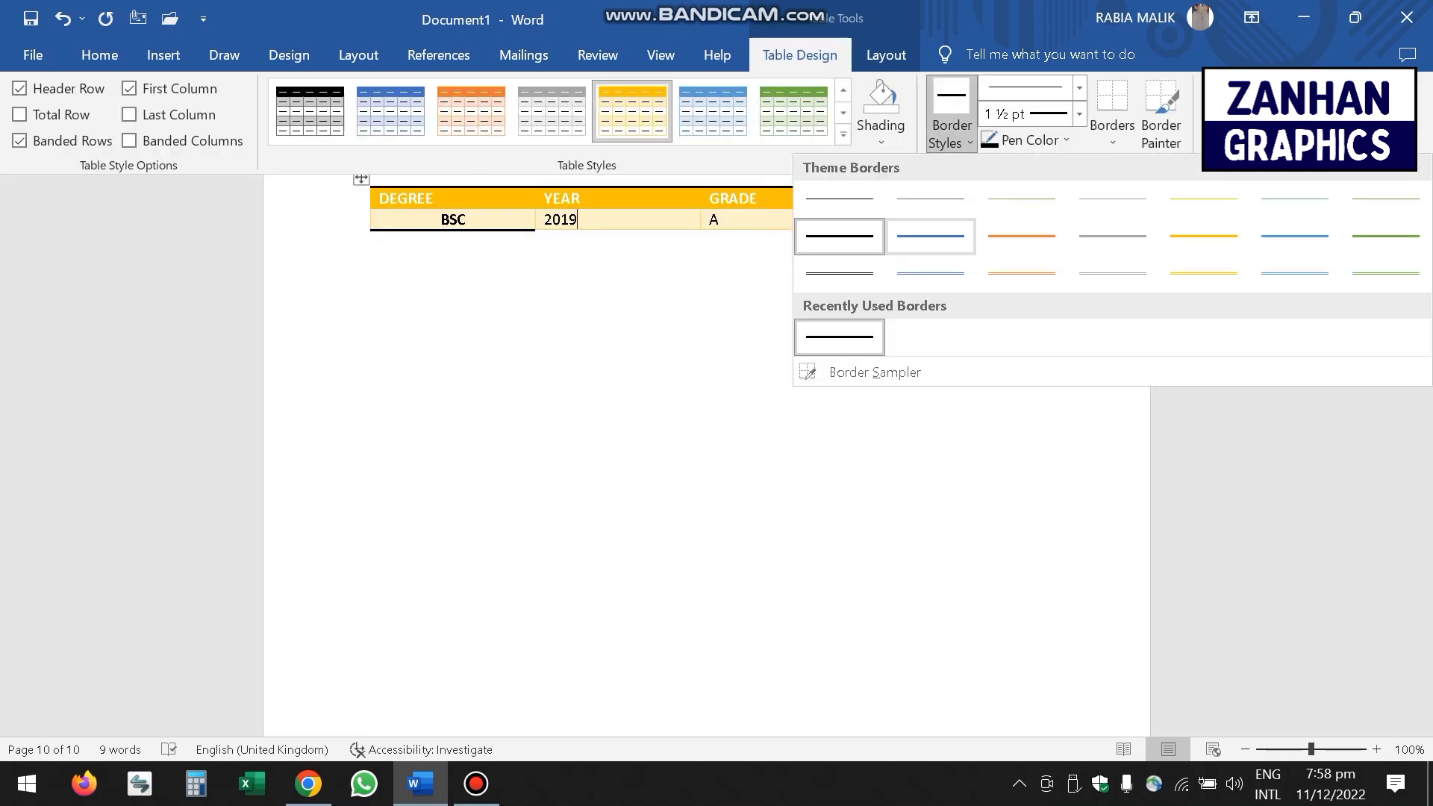
{"action": "left_click", "coordinate": [837, 237]}
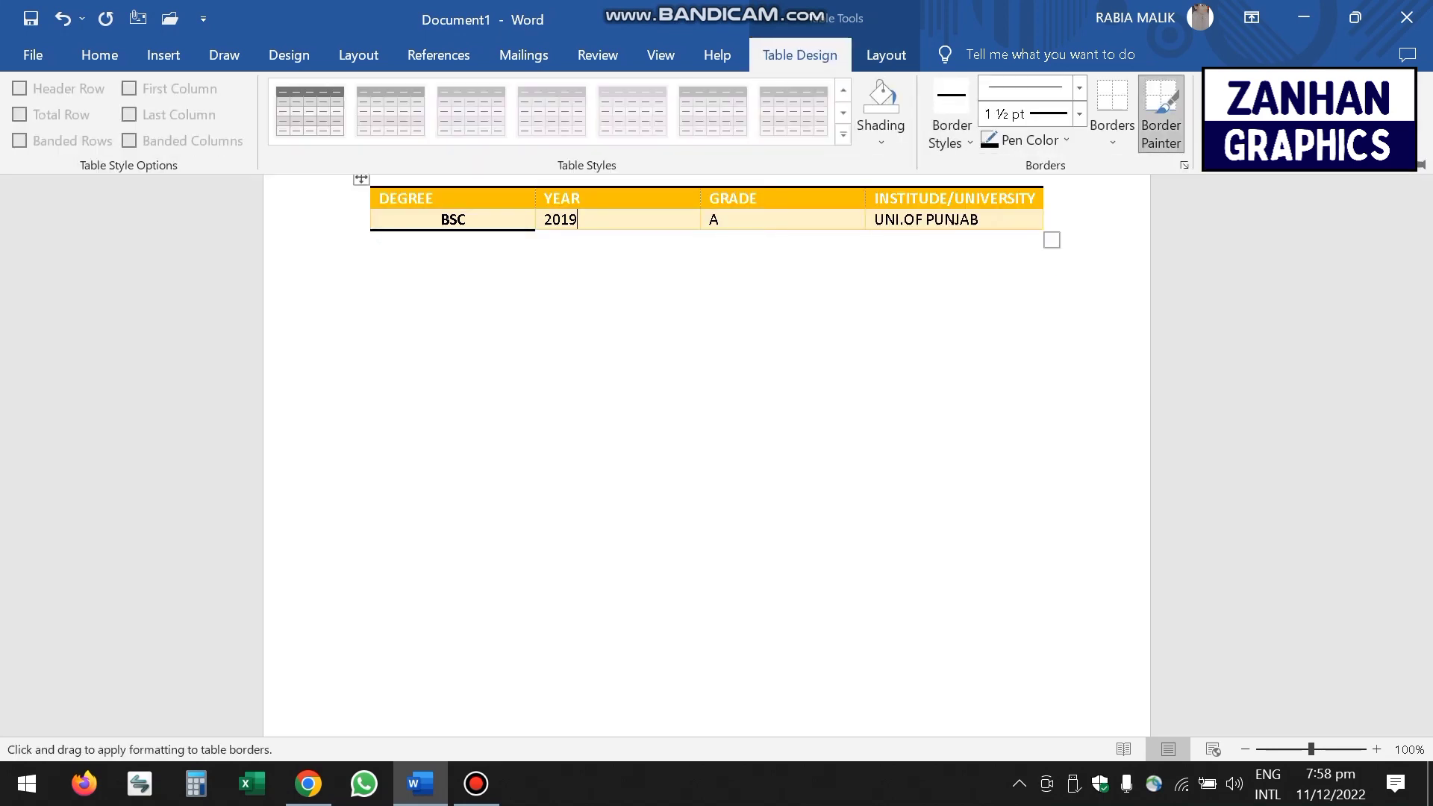
{"action": "left_click", "coordinate": [952, 133]}
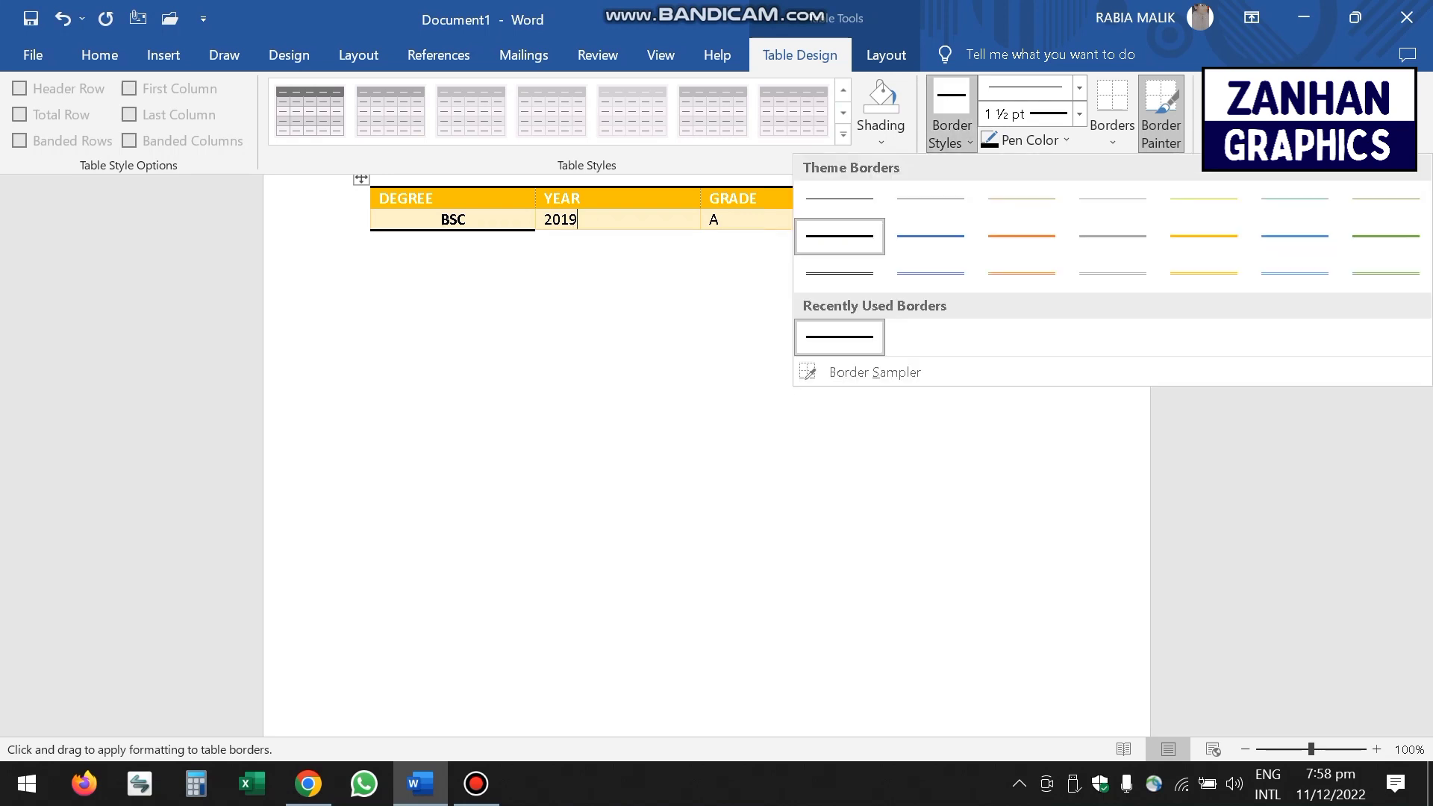
{"action": "left_click", "coordinate": [838, 238]}
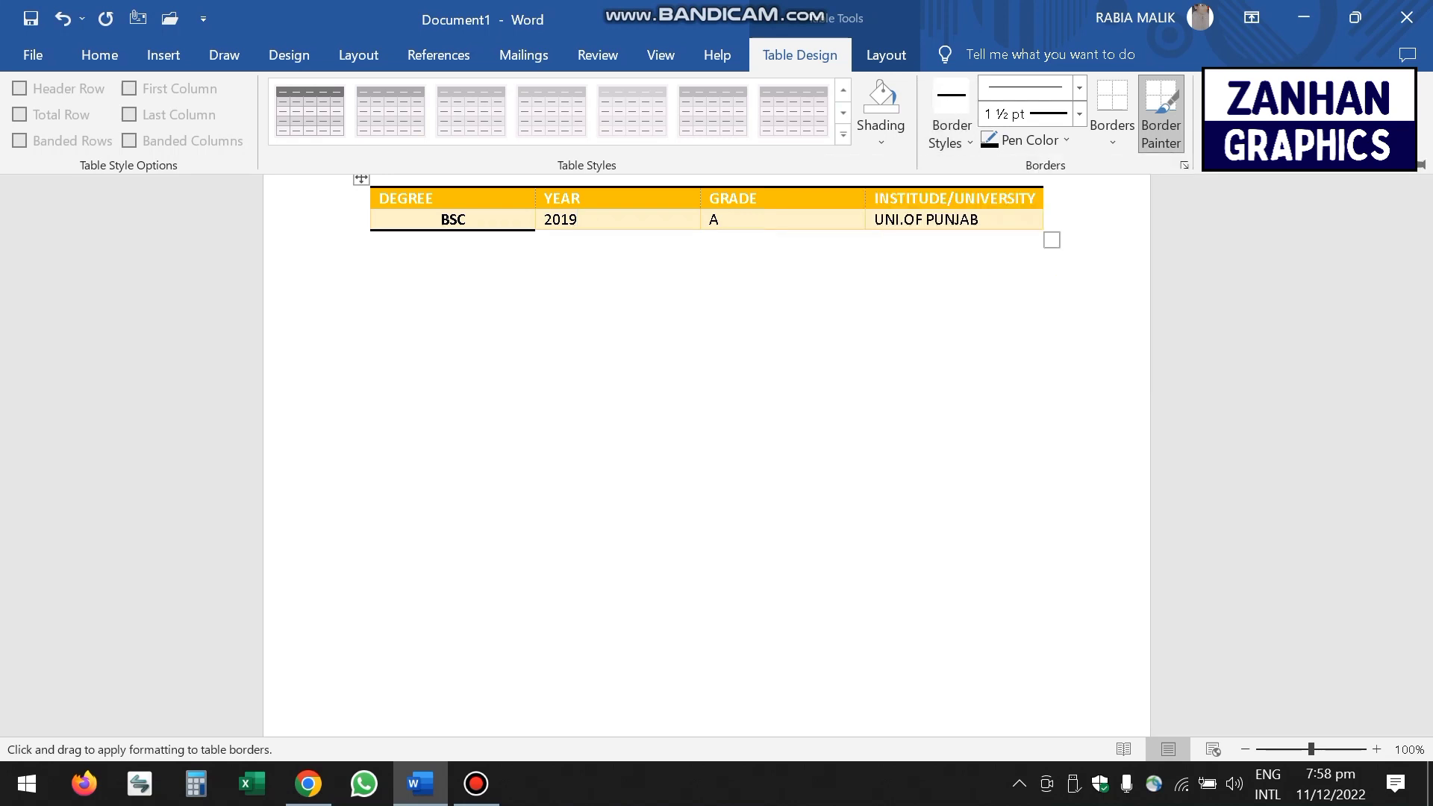
{"action": "left_click", "coordinate": [577, 224]}
{"action": "left_click", "coordinate": [954, 230]}
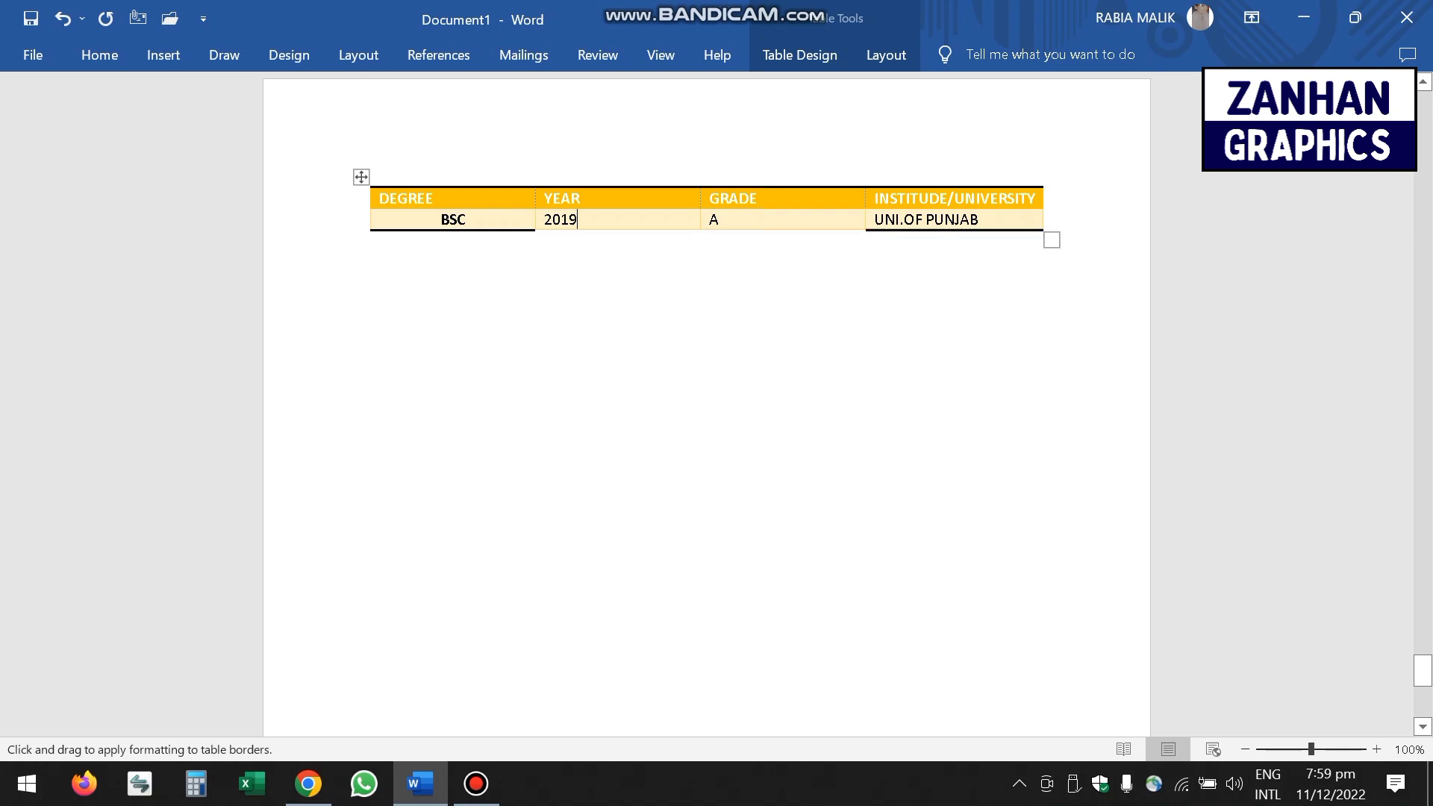
{"action": "left_click", "coordinate": [782, 230]}
{"action": "left_click", "coordinate": [617, 230]}
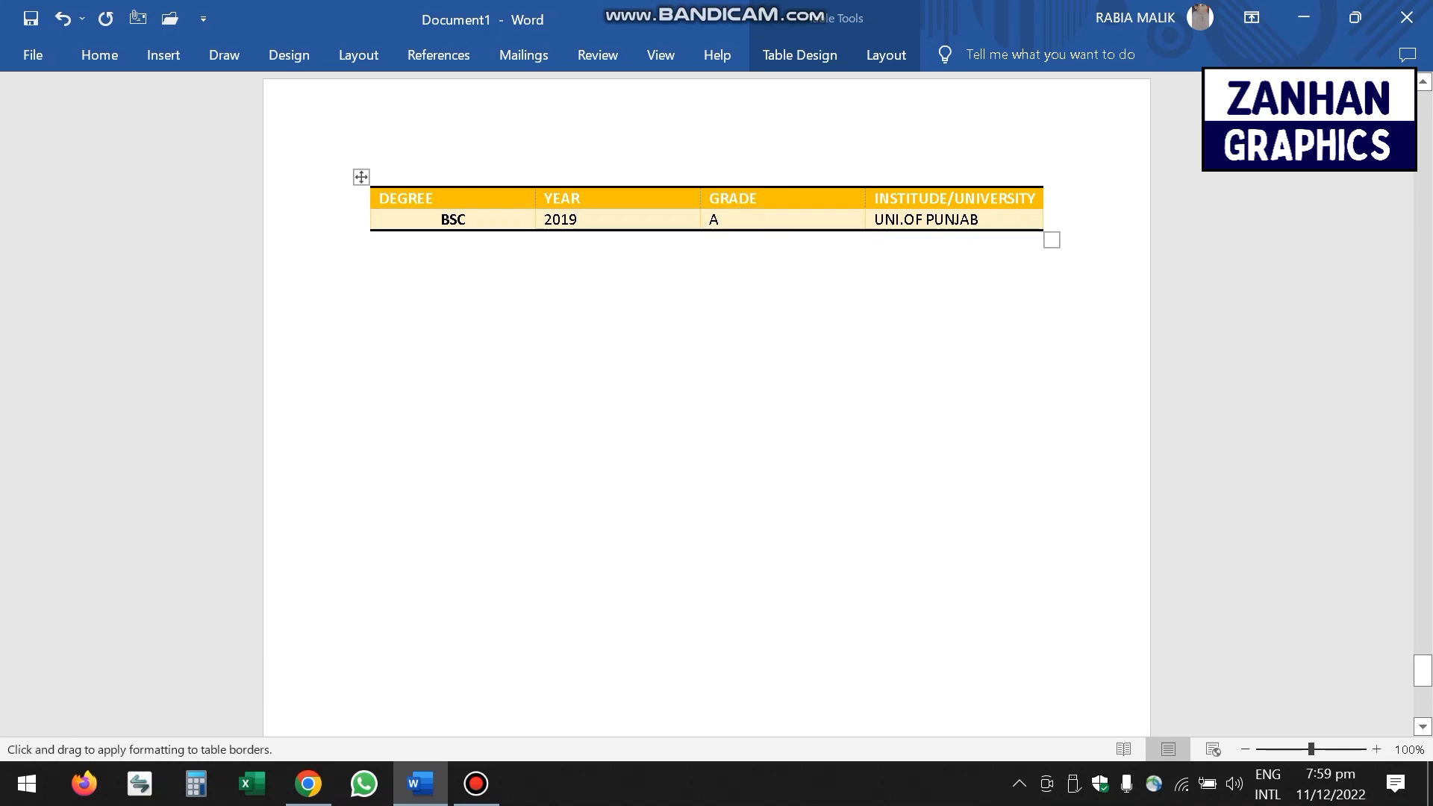
- Paint black 1 ½ pt borders down both outer sides of the table and along the dividers between its columns
{"action": "left_click", "coordinate": [371, 198]}
{"action": "left_click", "coordinate": [372, 220]}
{"action": "left_click", "coordinate": [456, 230]}
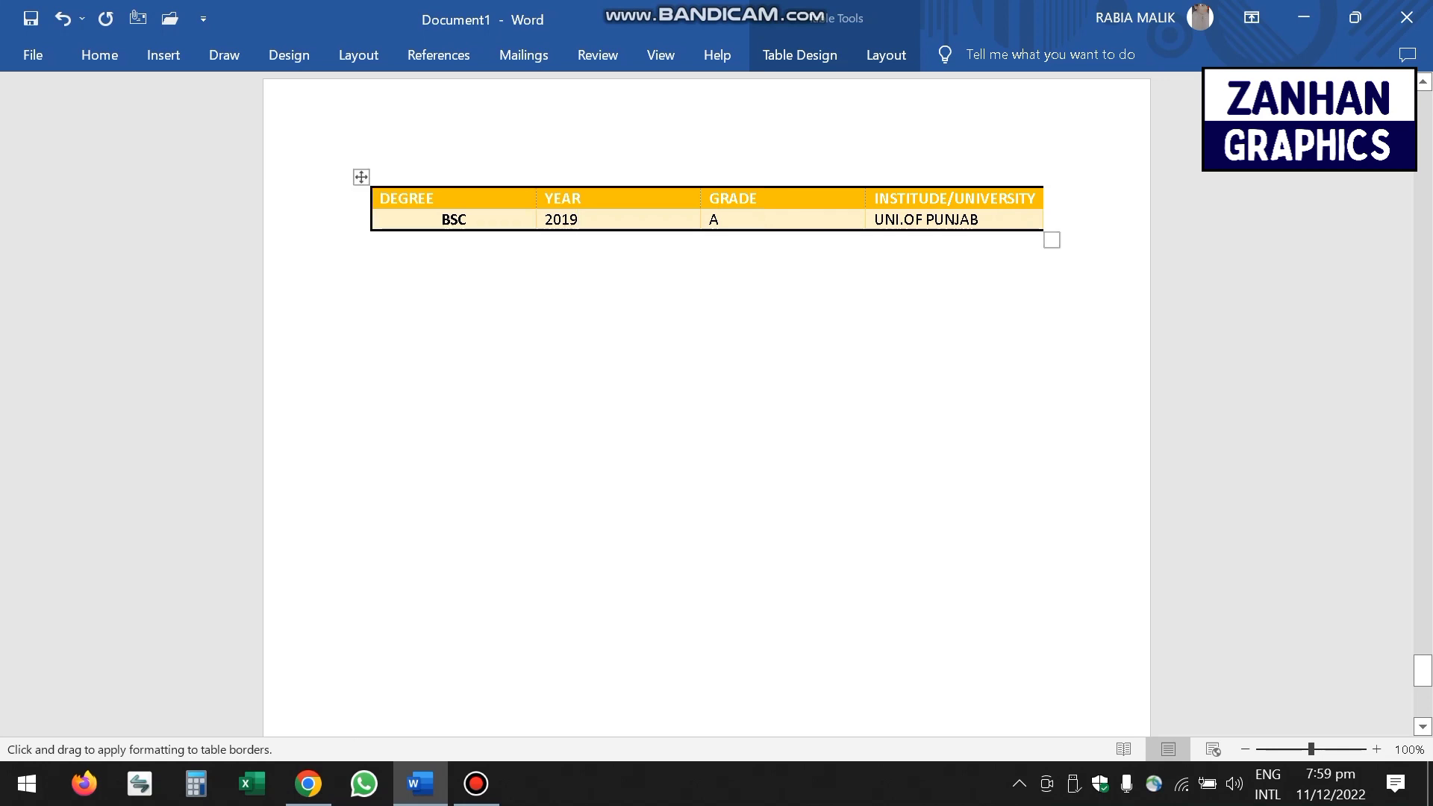
{"action": "left_click", "coordinate": [536, 199]}
{"action": "left_click", "coordinate": [701, 198]}
{"action": "left_click", "coordinate": [700, 220]}
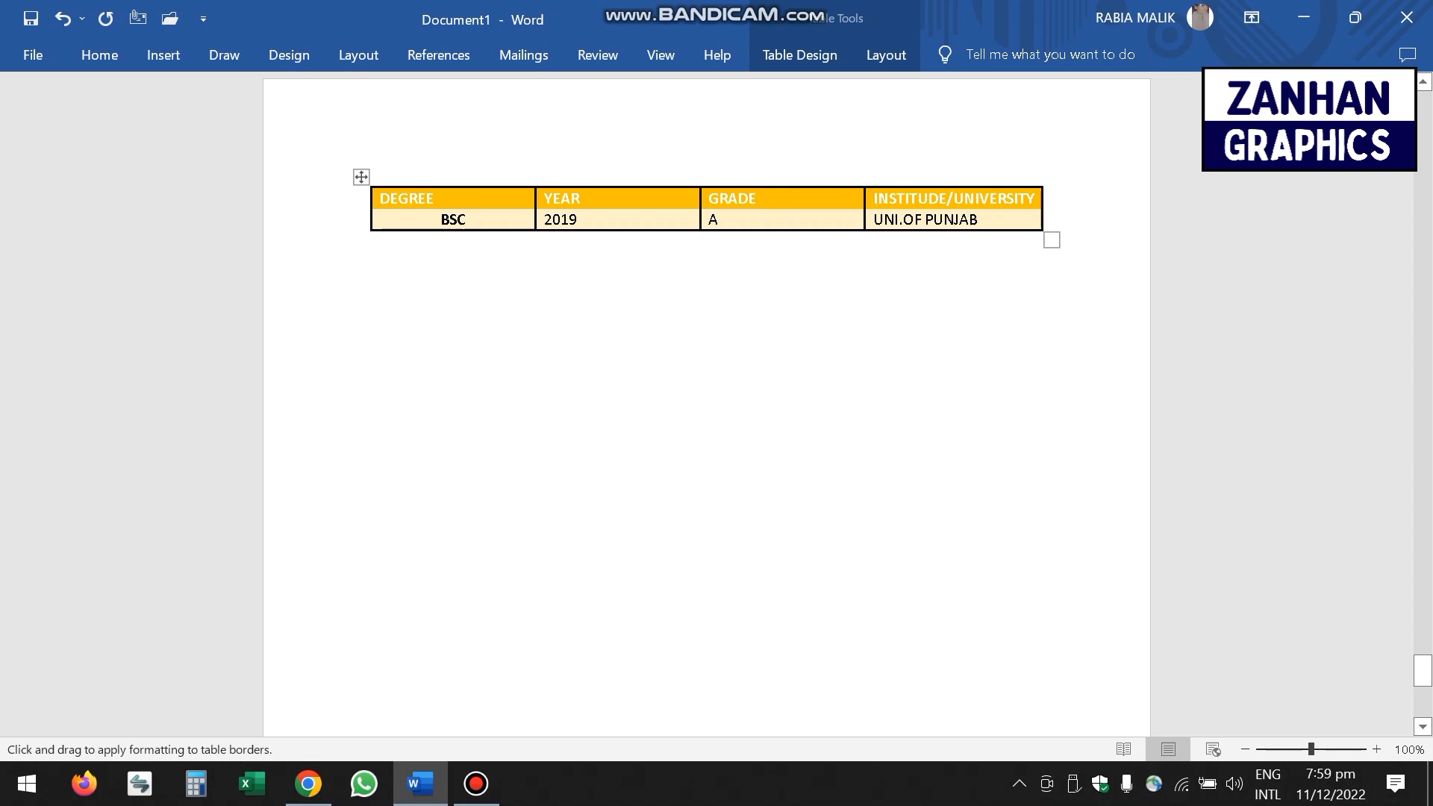
- Paint the black 1 ½ pt border between the header row and the BSC row across all four columns
{"action": "left_click", "coordinate": [453, 209]}
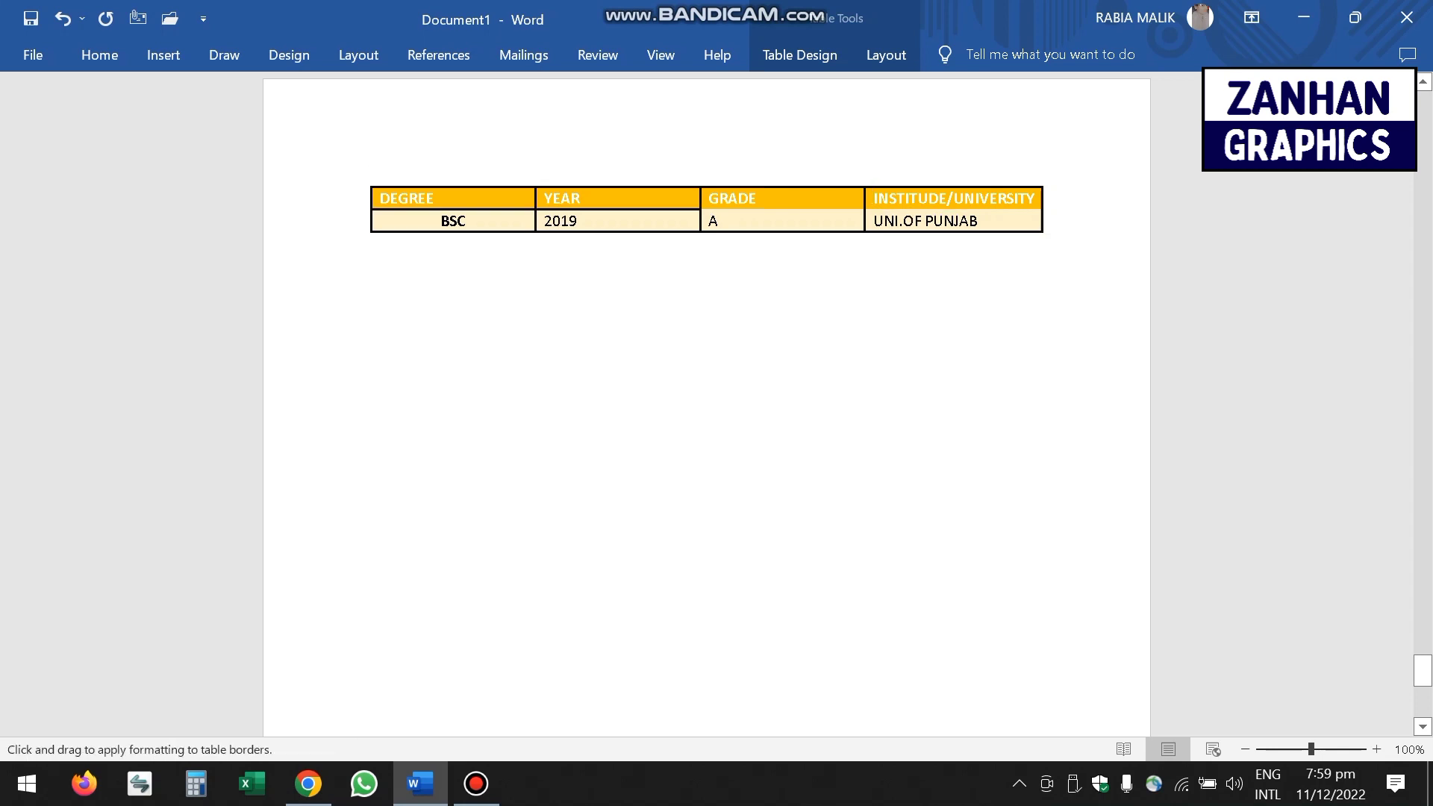
{"action": "left_click", "coordinate": [782, 208]}
{"action": "left_click", "coordinate": [953, 209]}
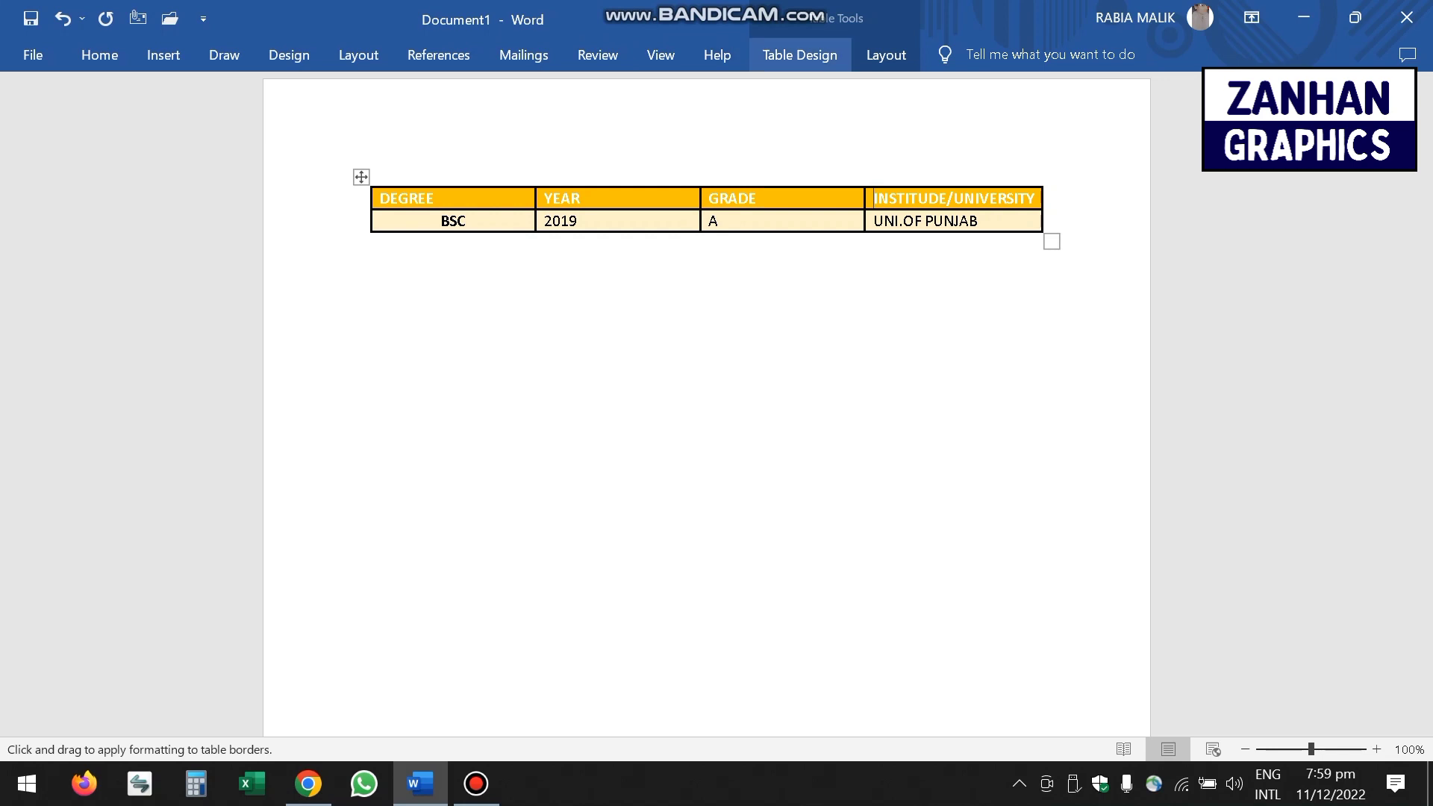
- Change the table border line style to the thin-thick-thin triple line
{"action": "left_click", "coordinate": [799, 55]}
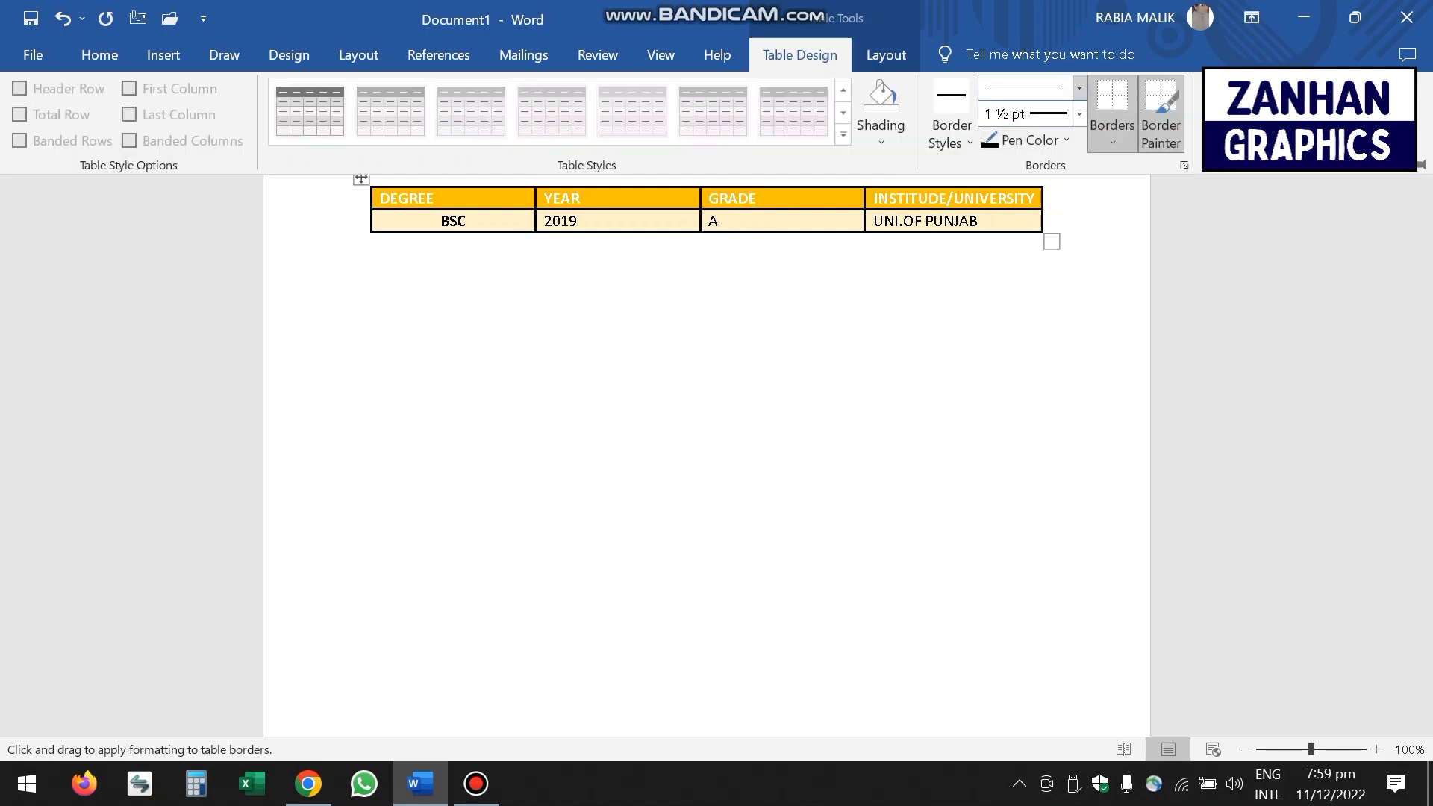
{"action": "left_click", "coordinate": [1079, 88]}
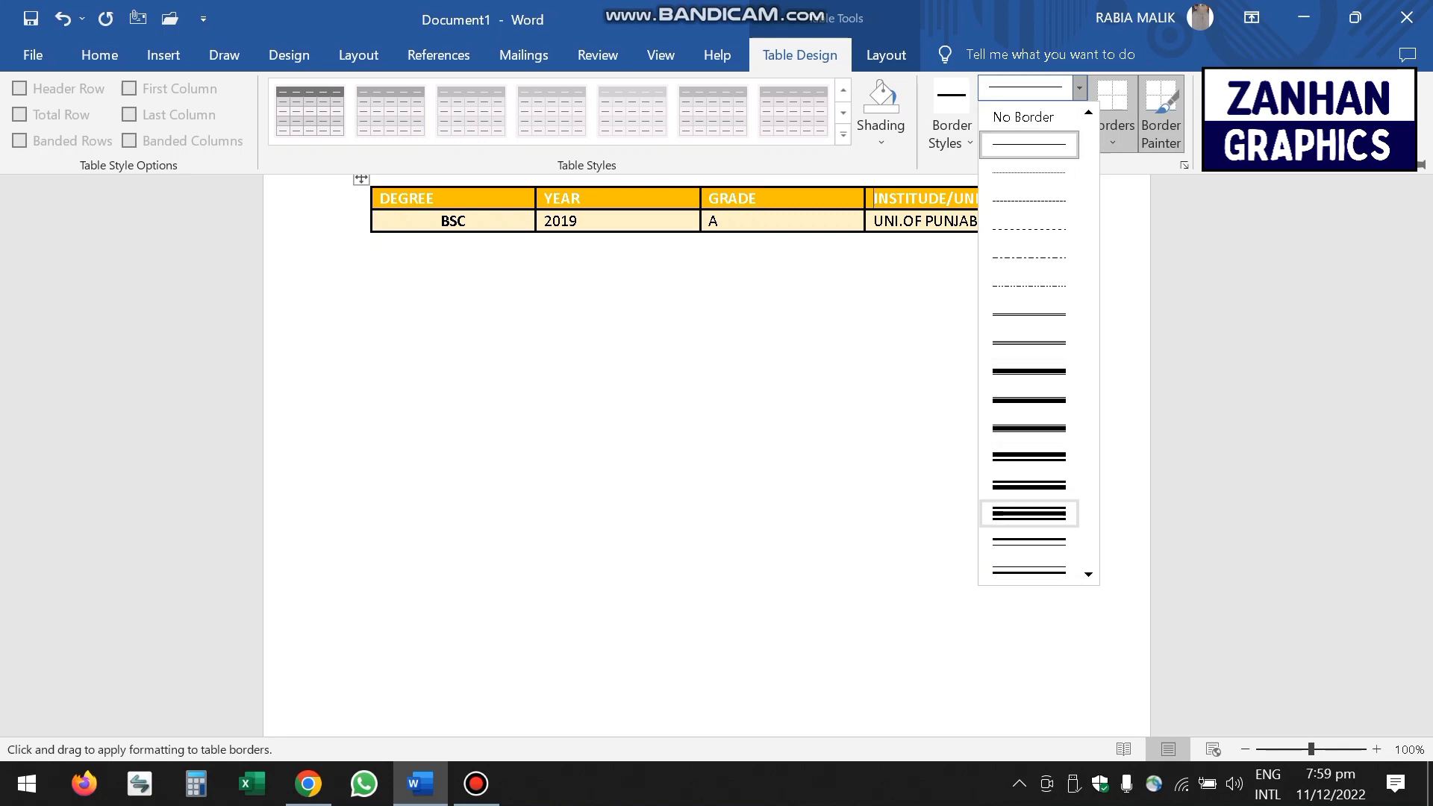
{"action": "left_click", "coordinate": [1028, 513]}
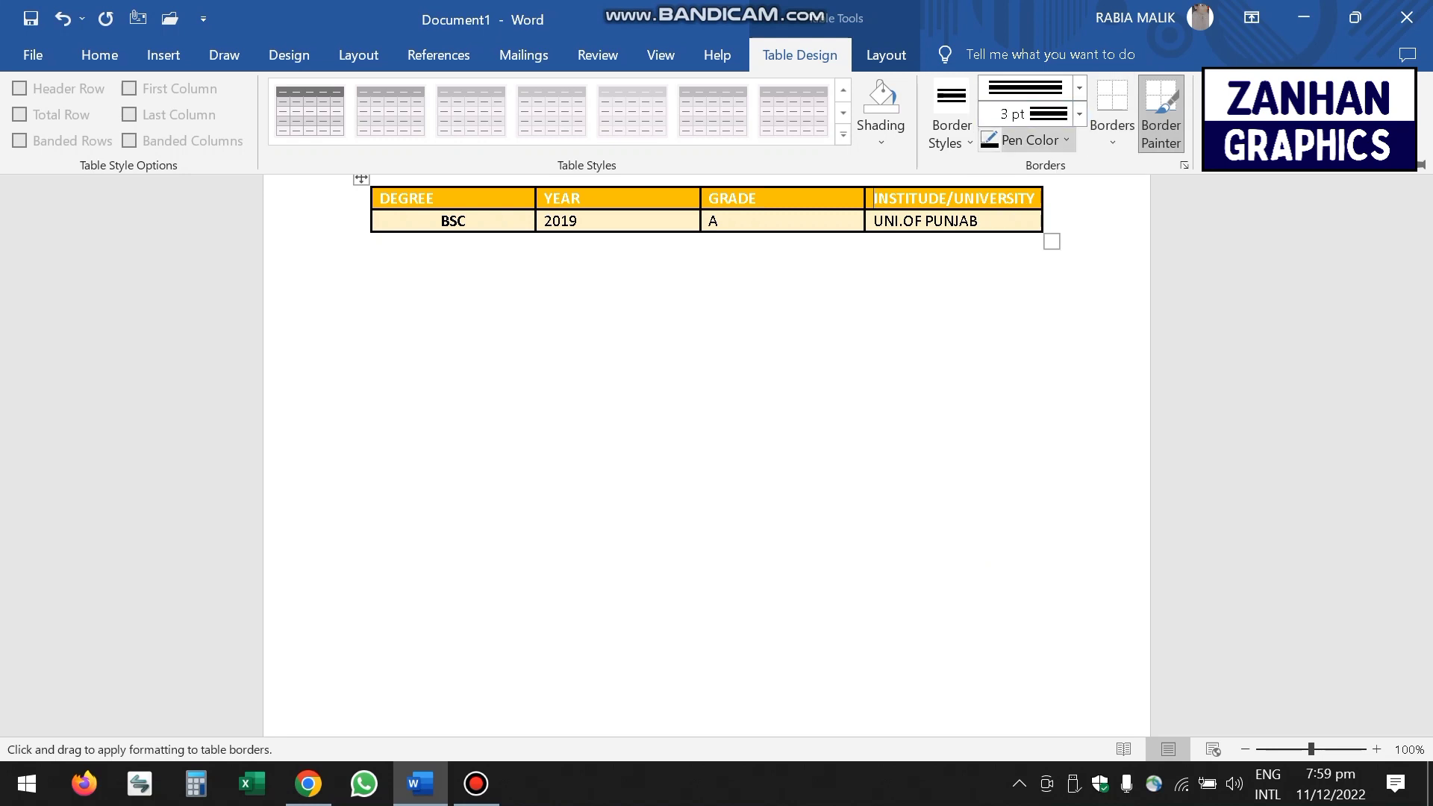
- Set the border pen color to blue and preview the Top Border option on the INSTITUDE/UNIVERSITY header cell
{"action": "left_click", "coordinate": [1030, 140]}
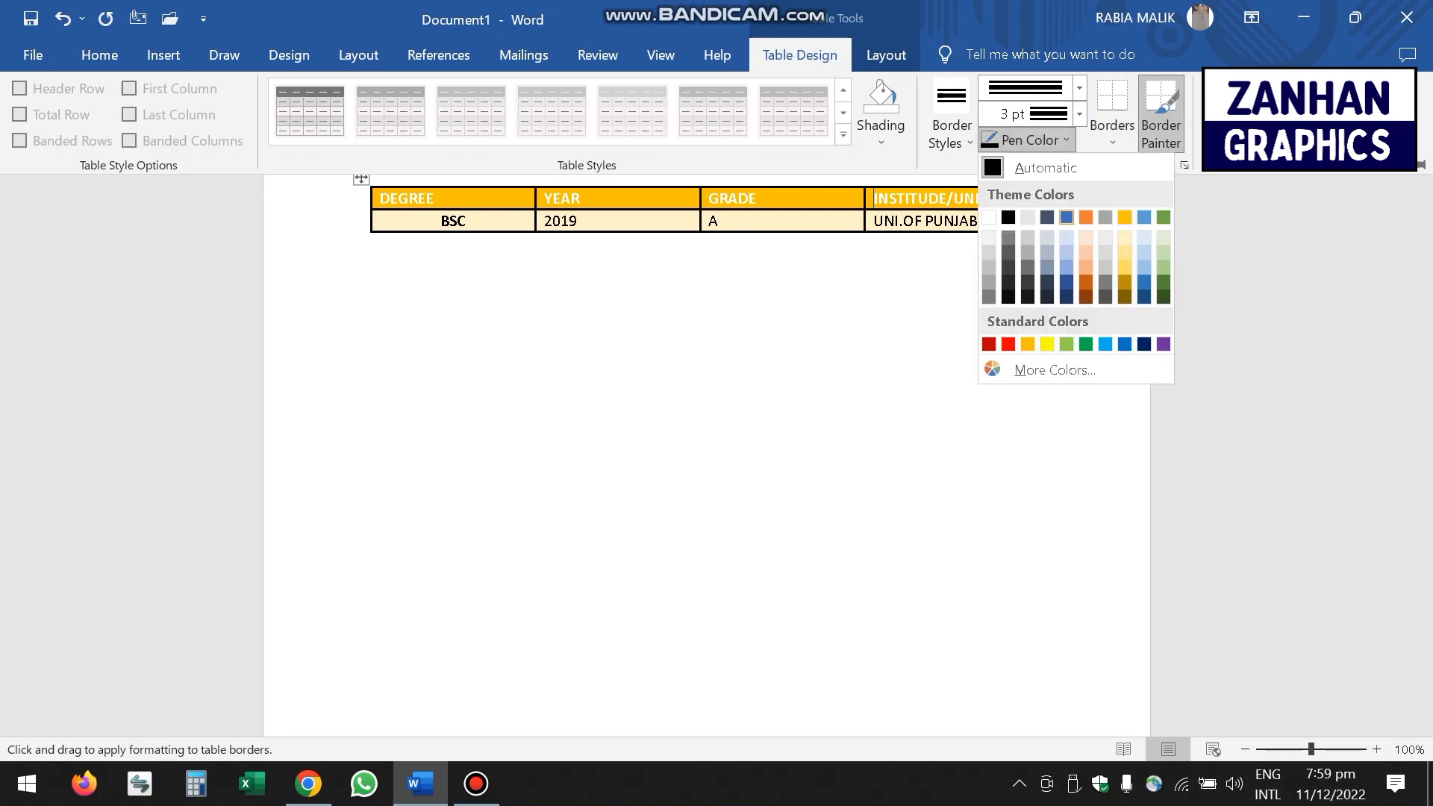
{"action": "left_click", "coordinate": [1067, 217]}
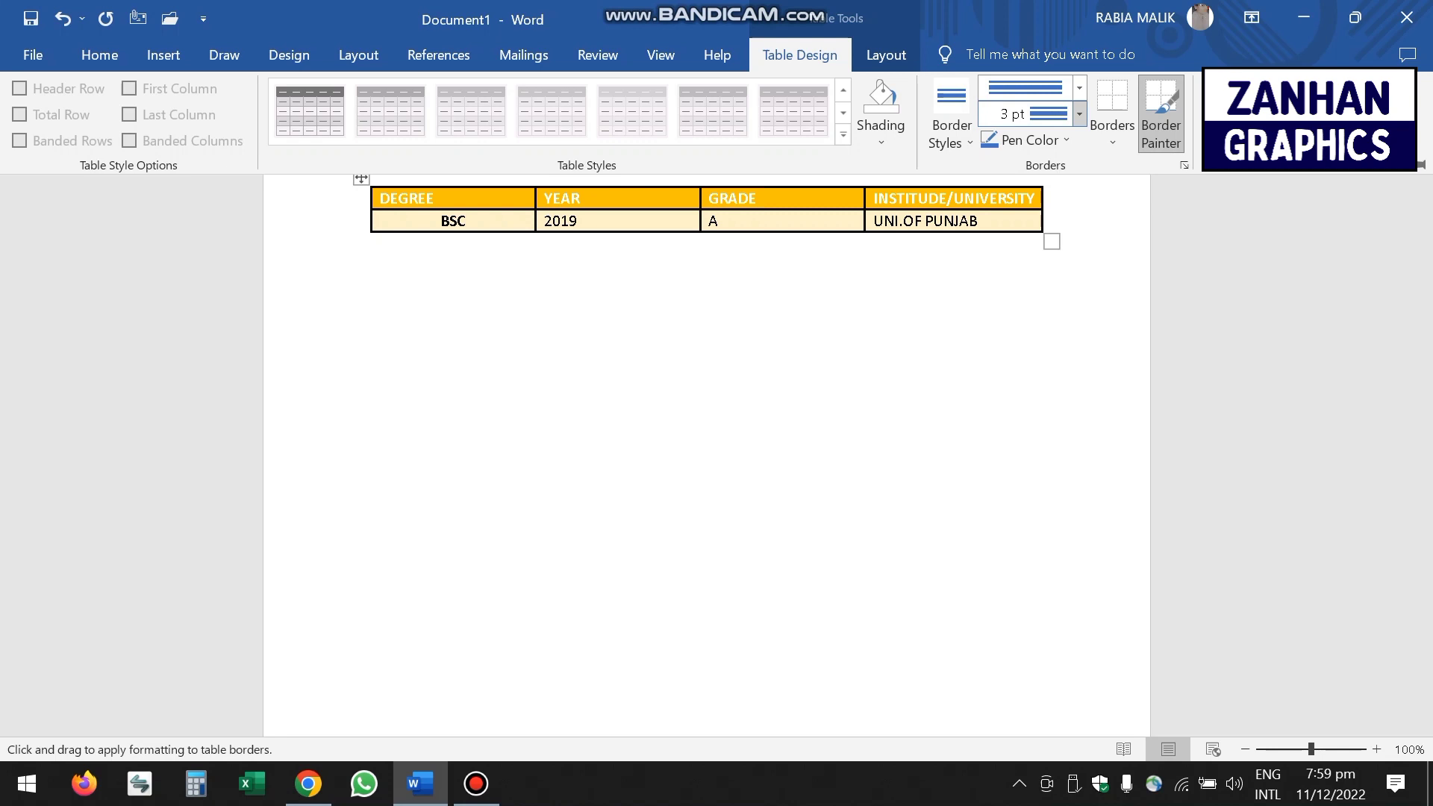
{"action": "left_click", "coordinate": [1112, 133]}
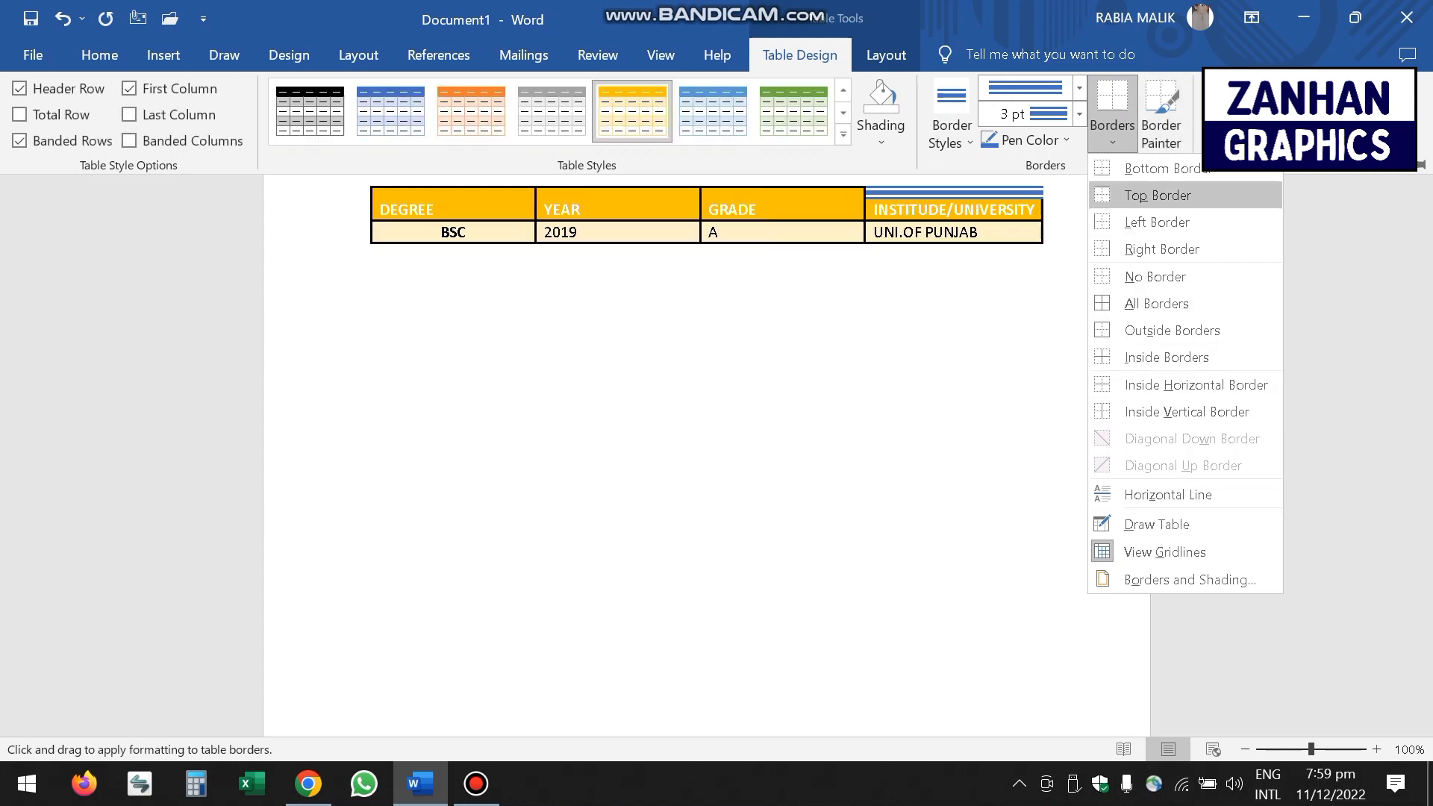
- Paint orange 1 ½ pt borders around the INSTITUDE/UNIVERSITY column and between its two cells, leaving out its inner side
{"action": "left_click", "coordinate": [1066, 139]}
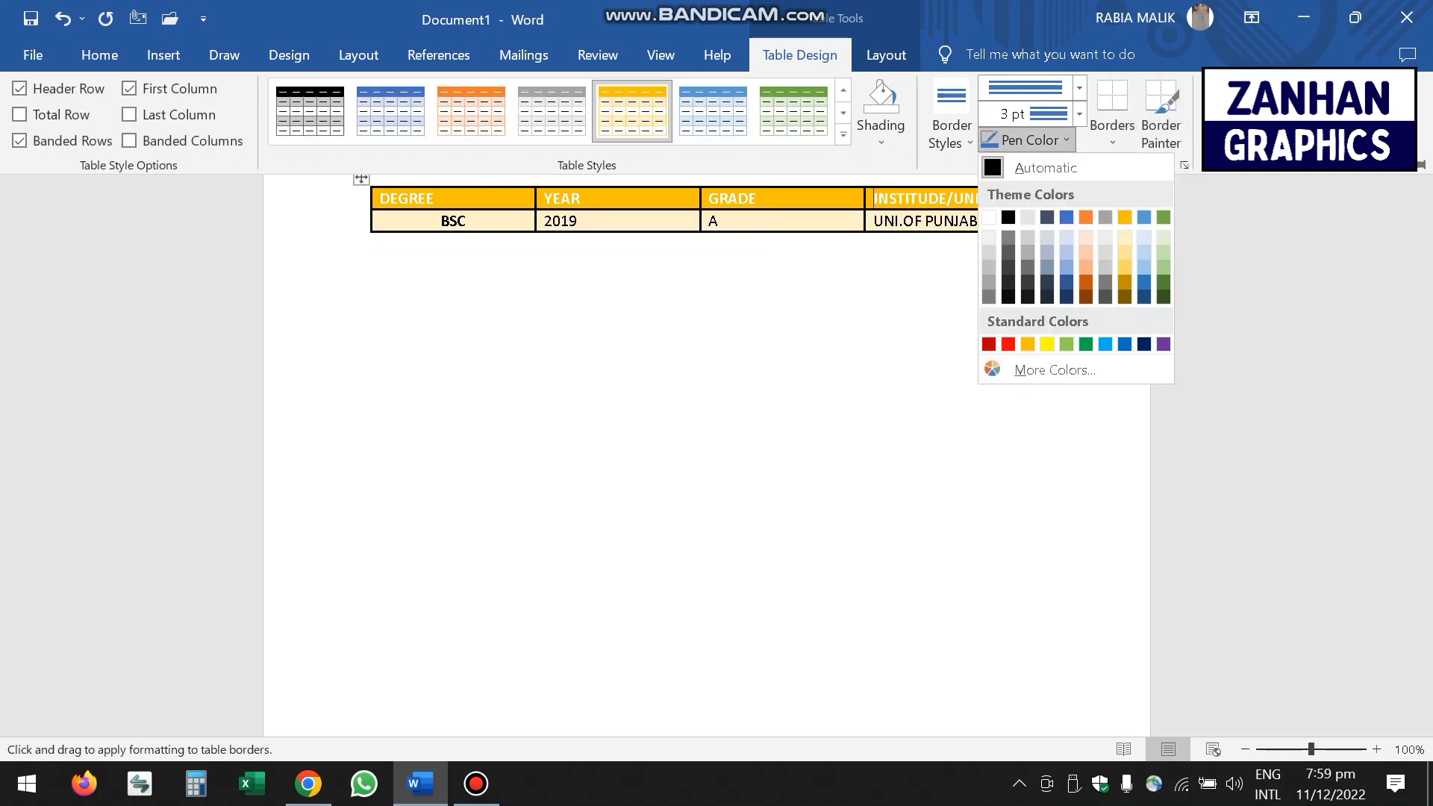
{"action": "left_click", "coordinate": [1086, 217]}
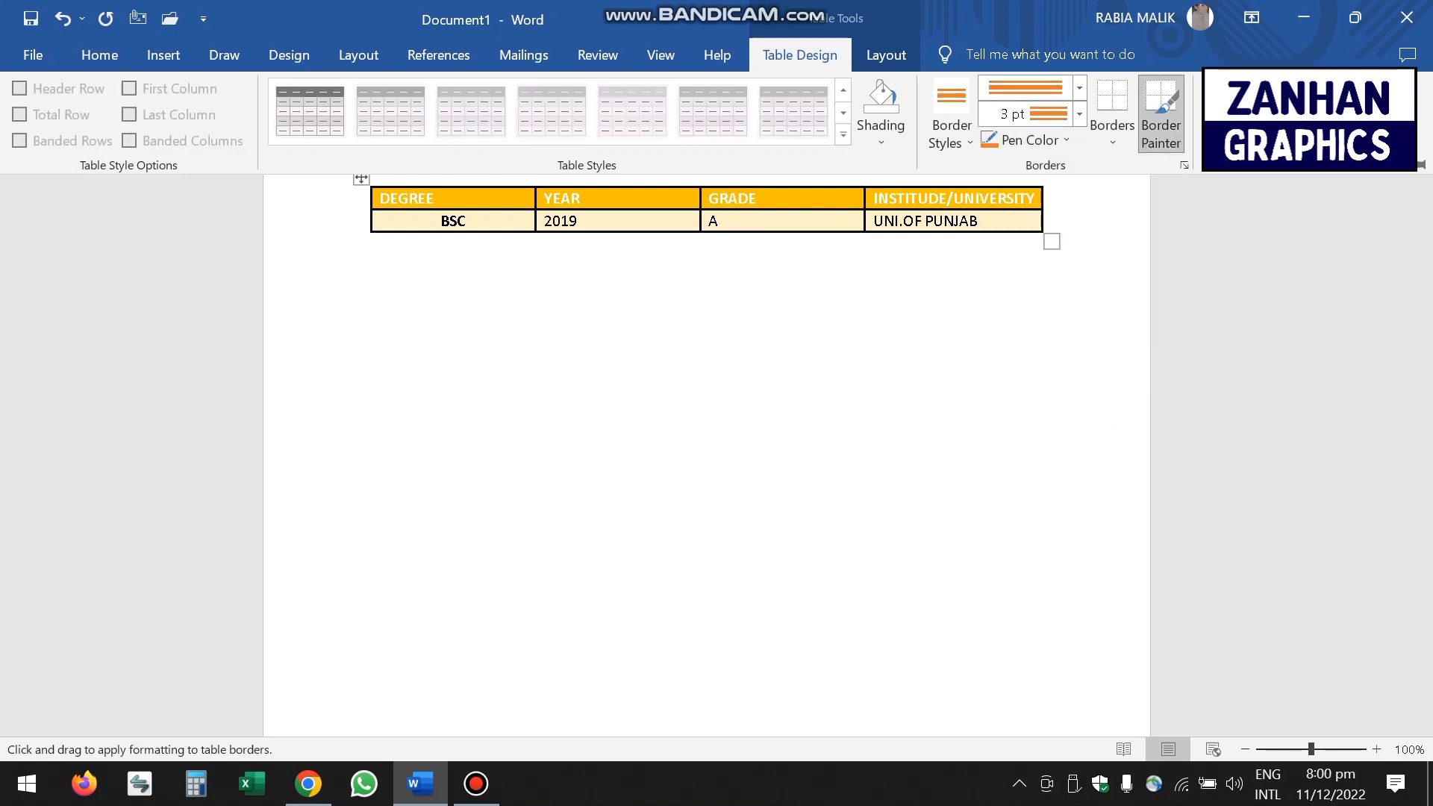
{"action": "left_click", "coordinate": [1079, 114]}
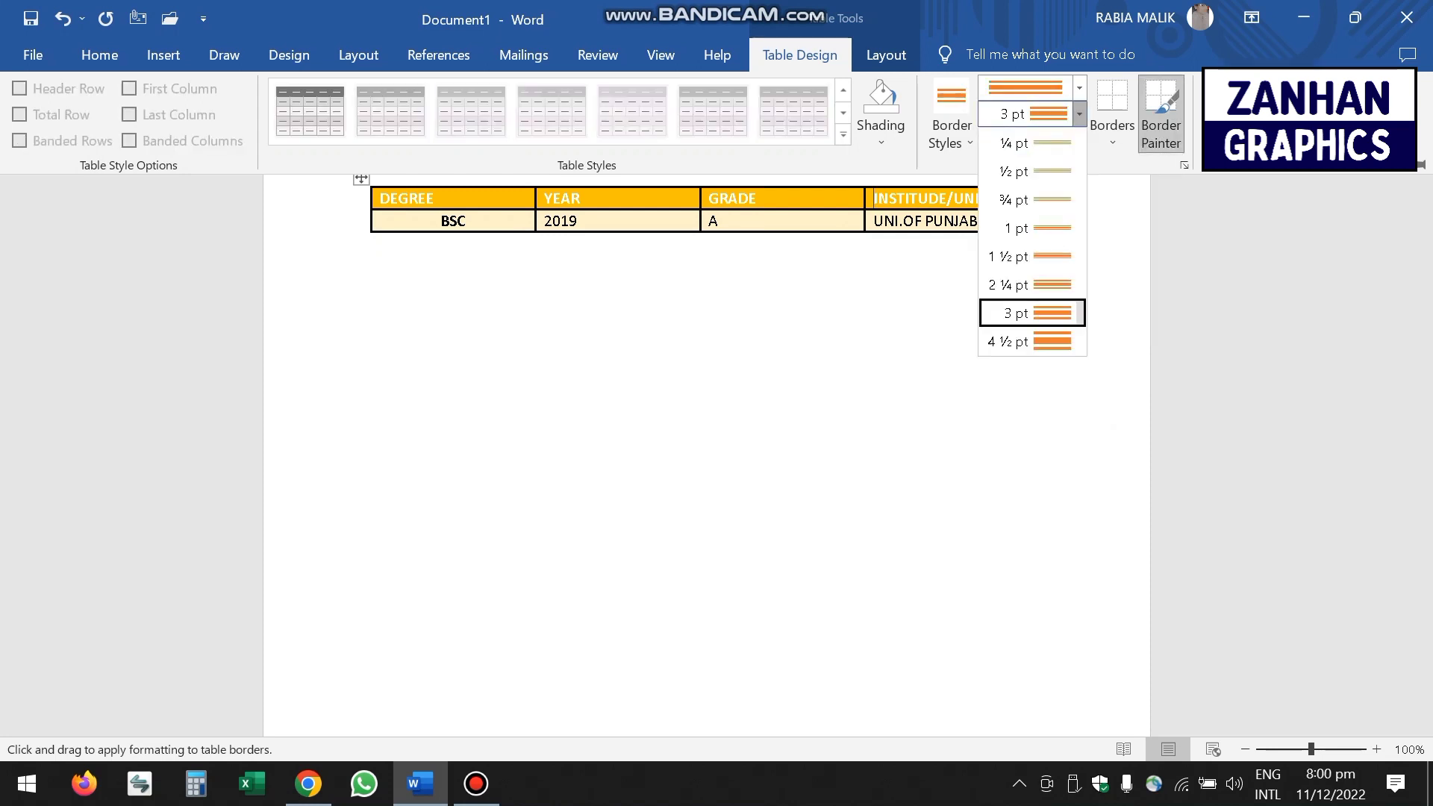
{"action": "left_click", "coordinate": [1030, 256]}
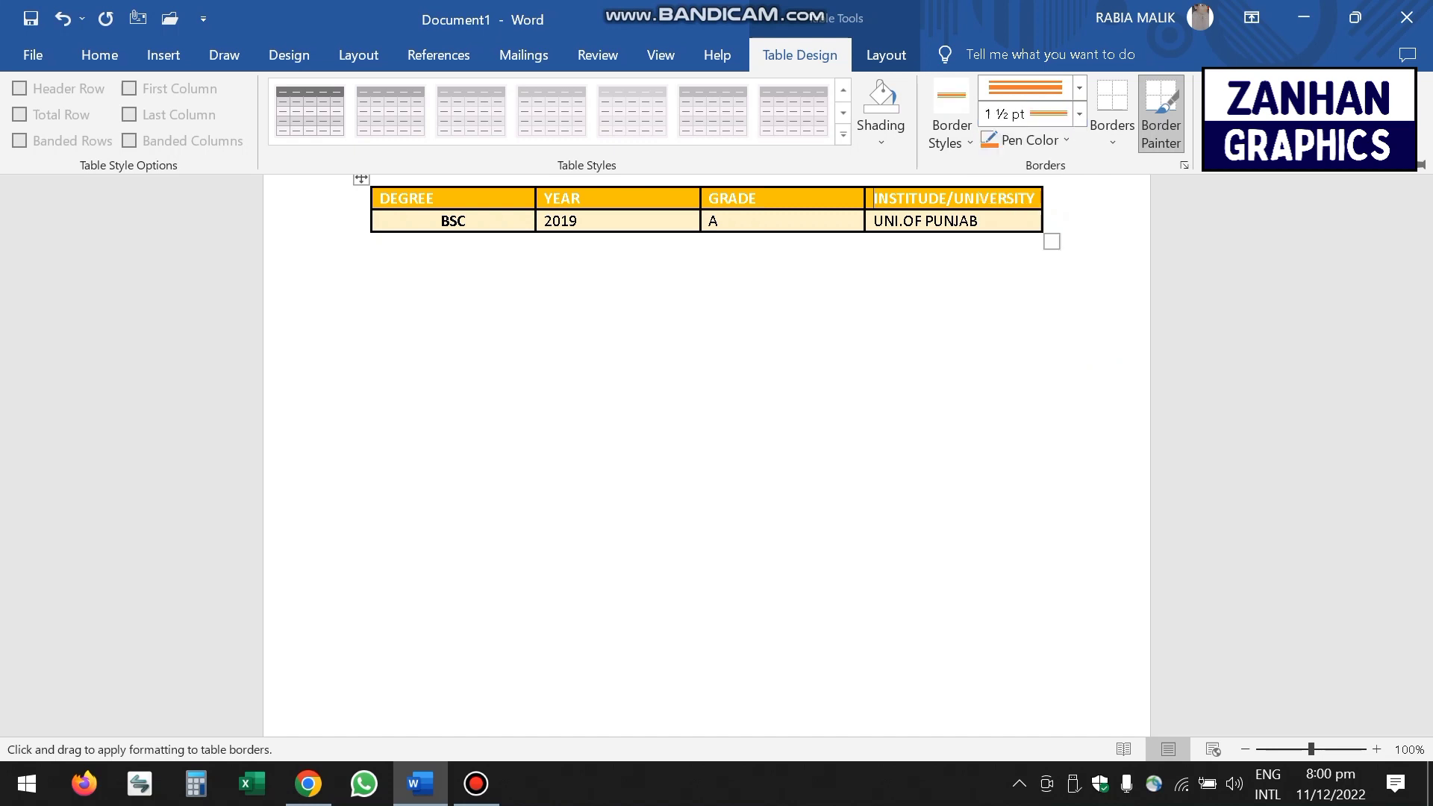
{"action": "left_click", "coordinate": [954, 232]}
{"action": "left_click", "coordinate": [954, 232]}
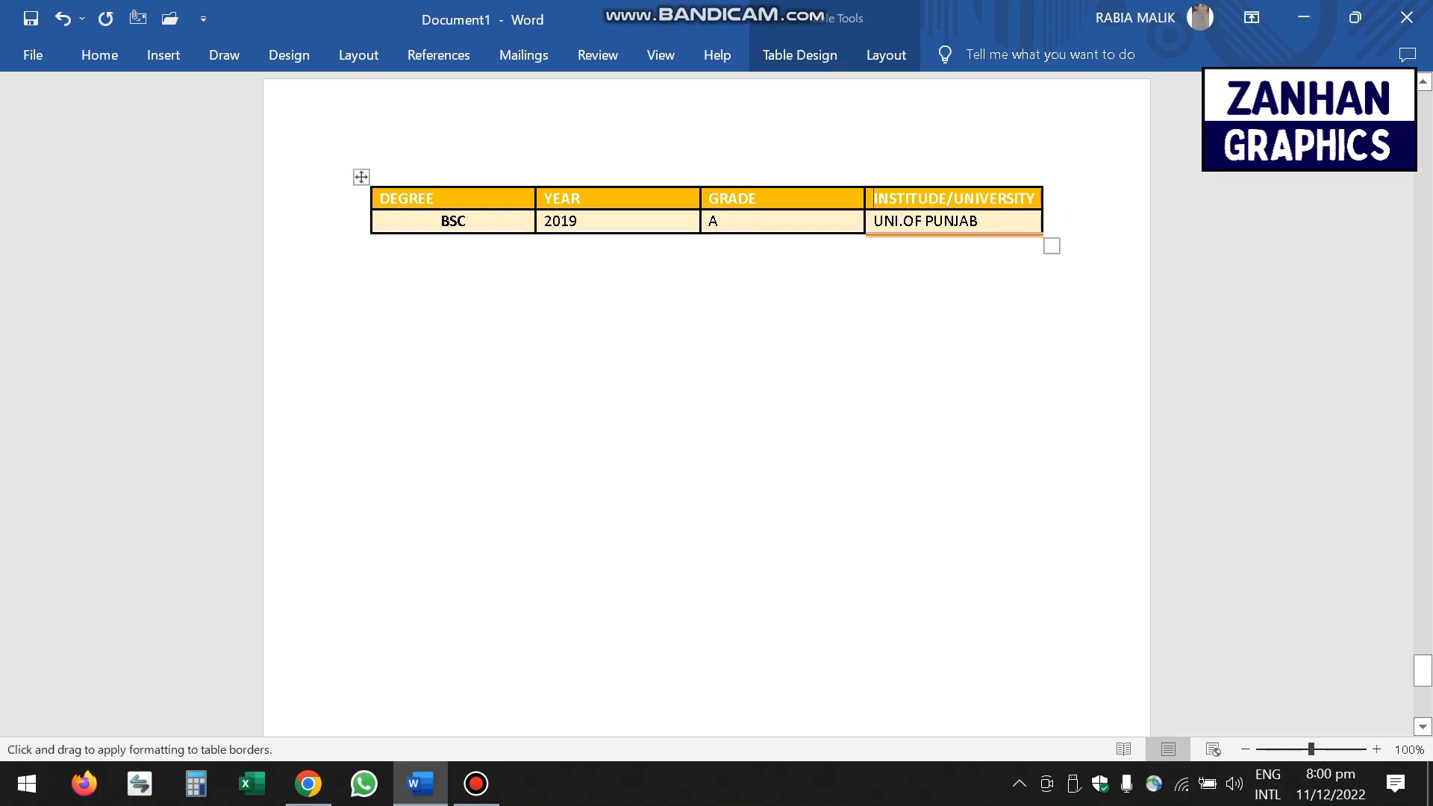
{"action": "left_click", "coordinate": [954, 209]}
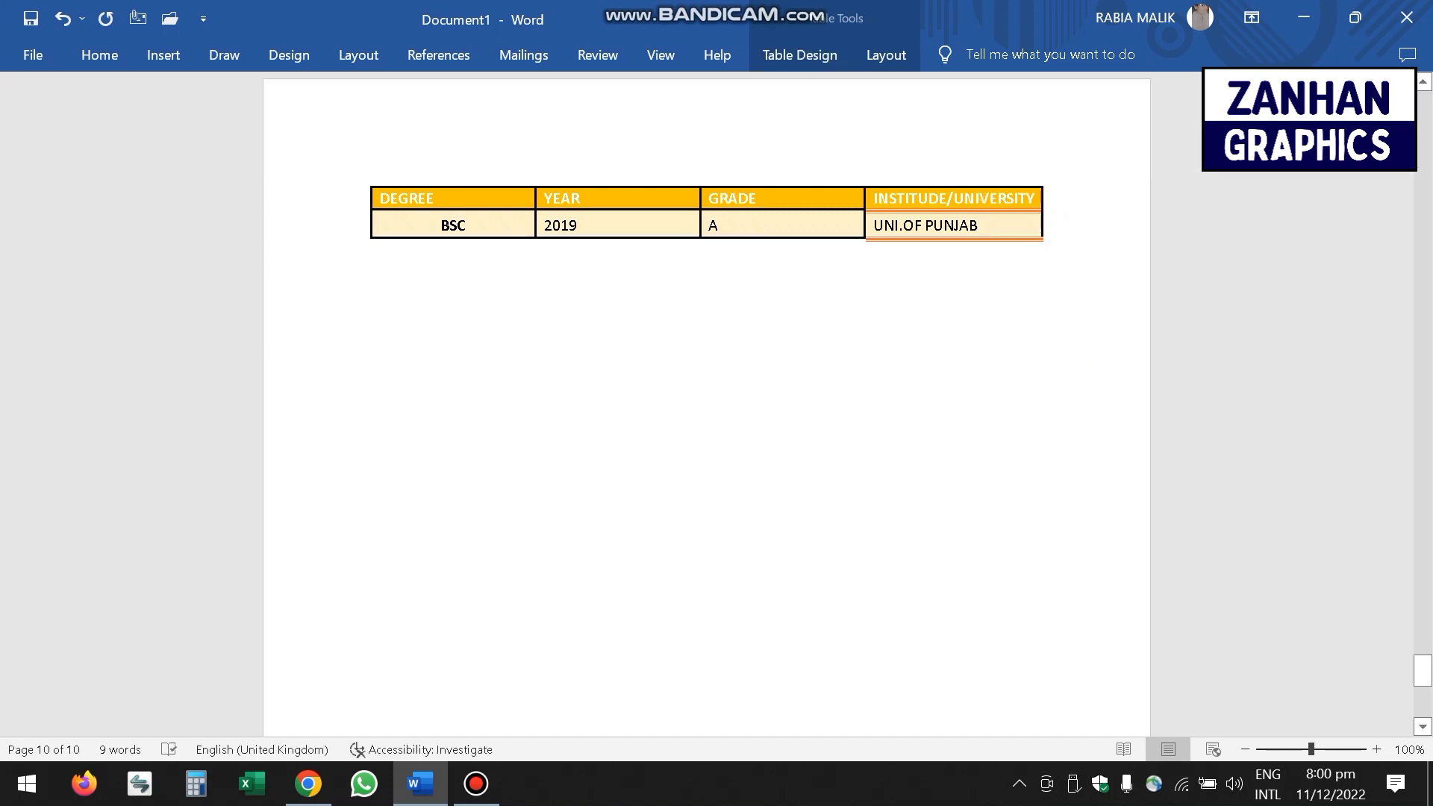
{"action": "left_click", "coordinate": [953, 187]}
{"action": "left_click", "coordinate": [1042, 202]}
{"action": "left_click", "coordinate": [1042, 229]}
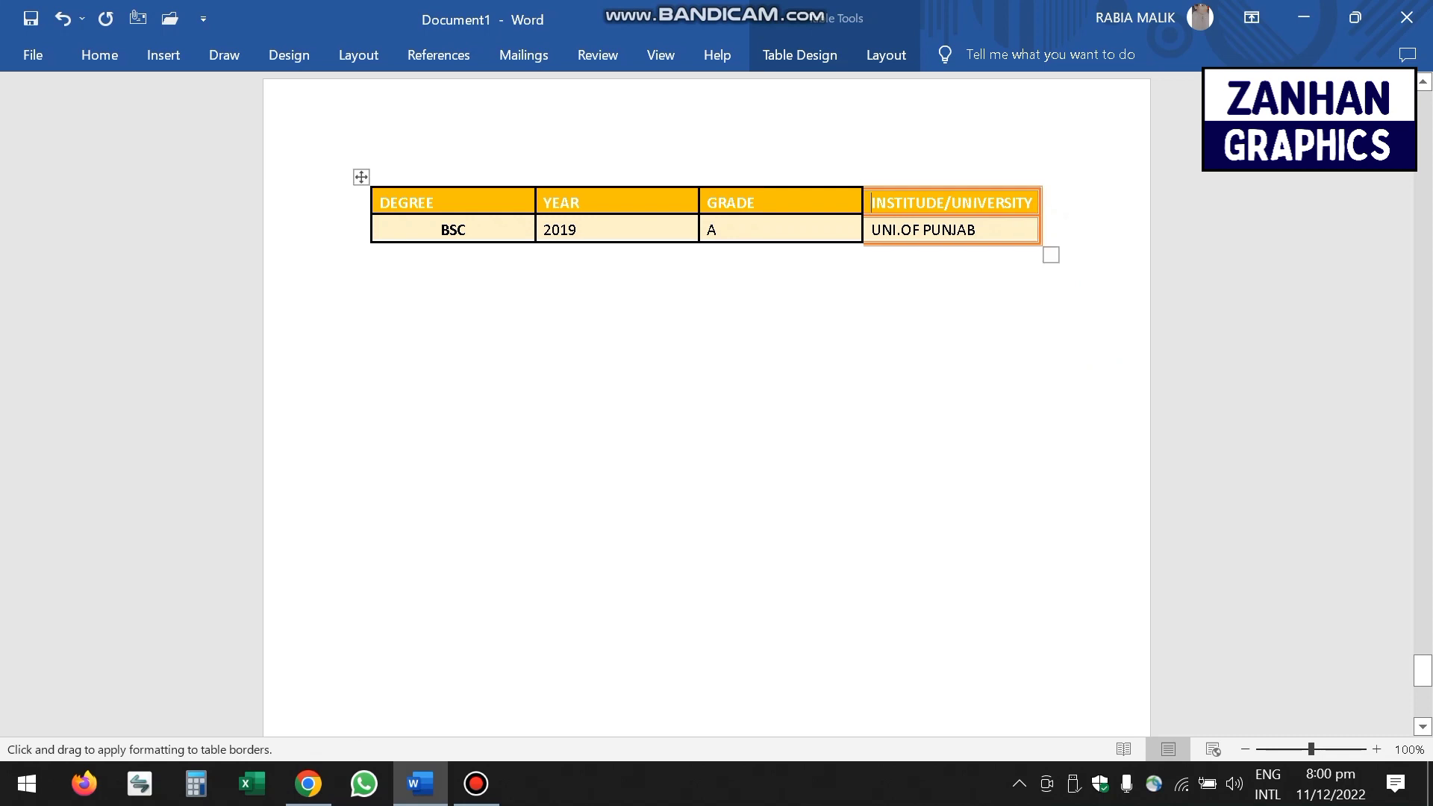
- Paint orange horizontal borders above, between and below the cells of the GRADE and YEAR columns
{"action": "left_click", "coordinate": [781, 215]}
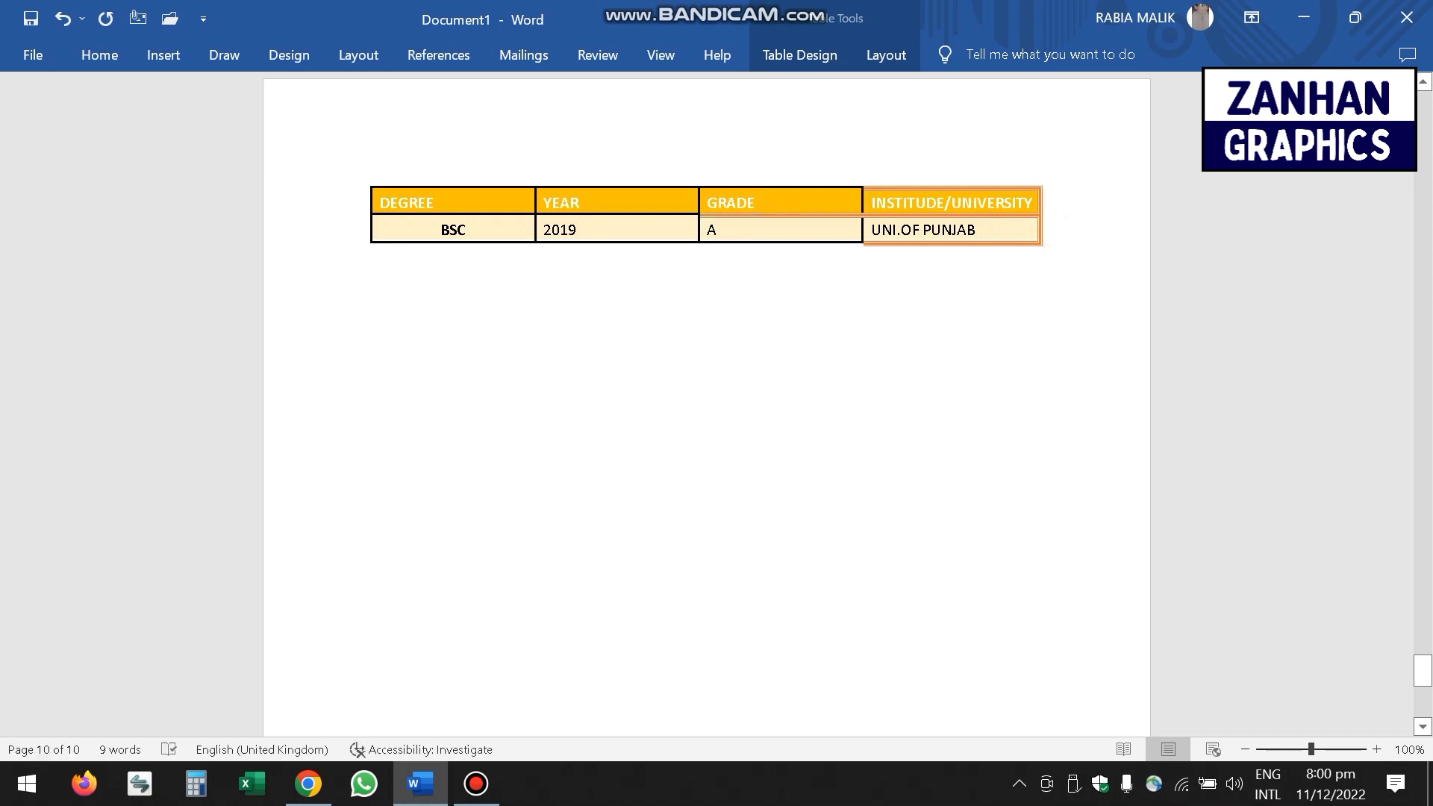
{"action": "left_click", "coordinate": [781, 187]}
{"action": "left_click", "coordinate": [781, 242]}
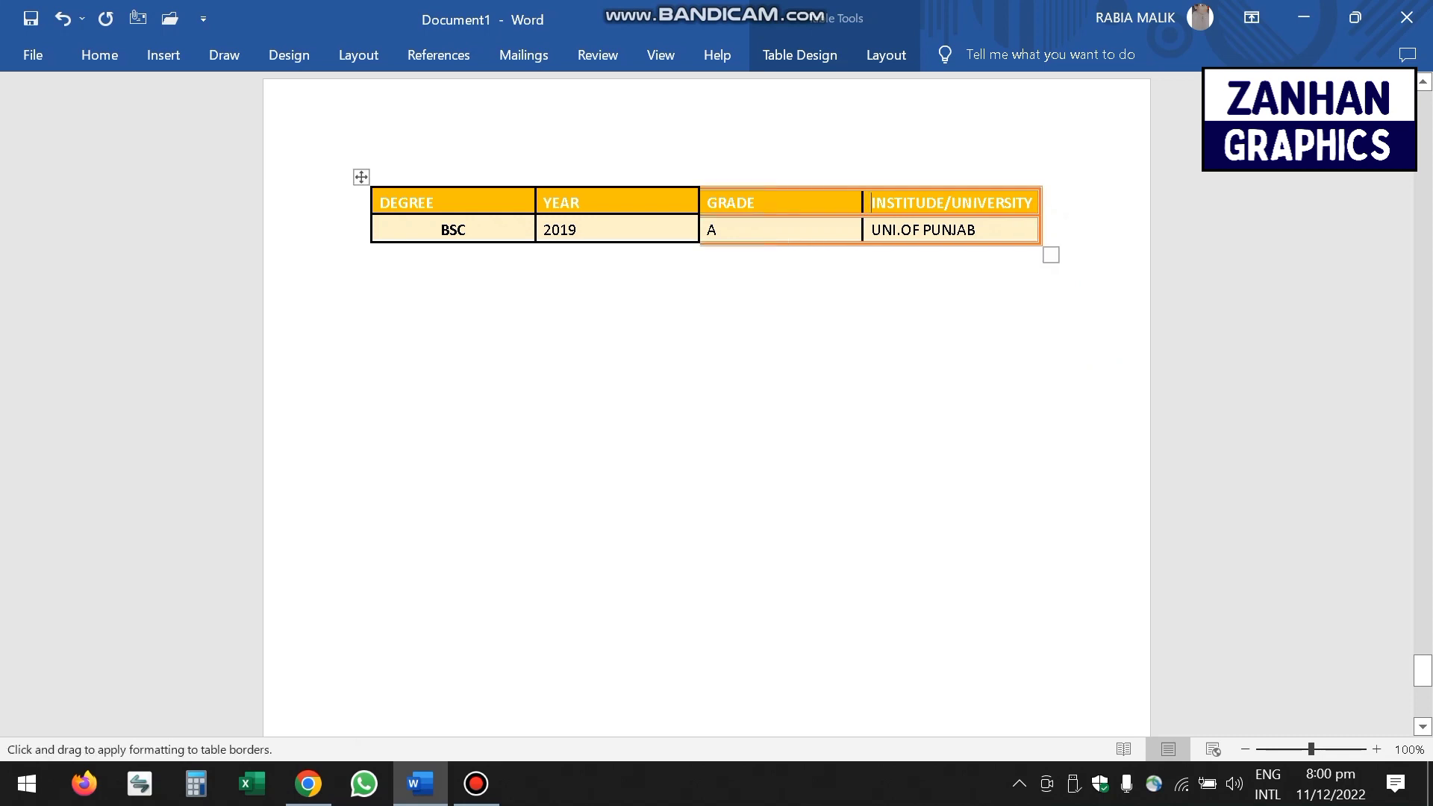
{"action": "left_click", "coordinate": [617, 188]}
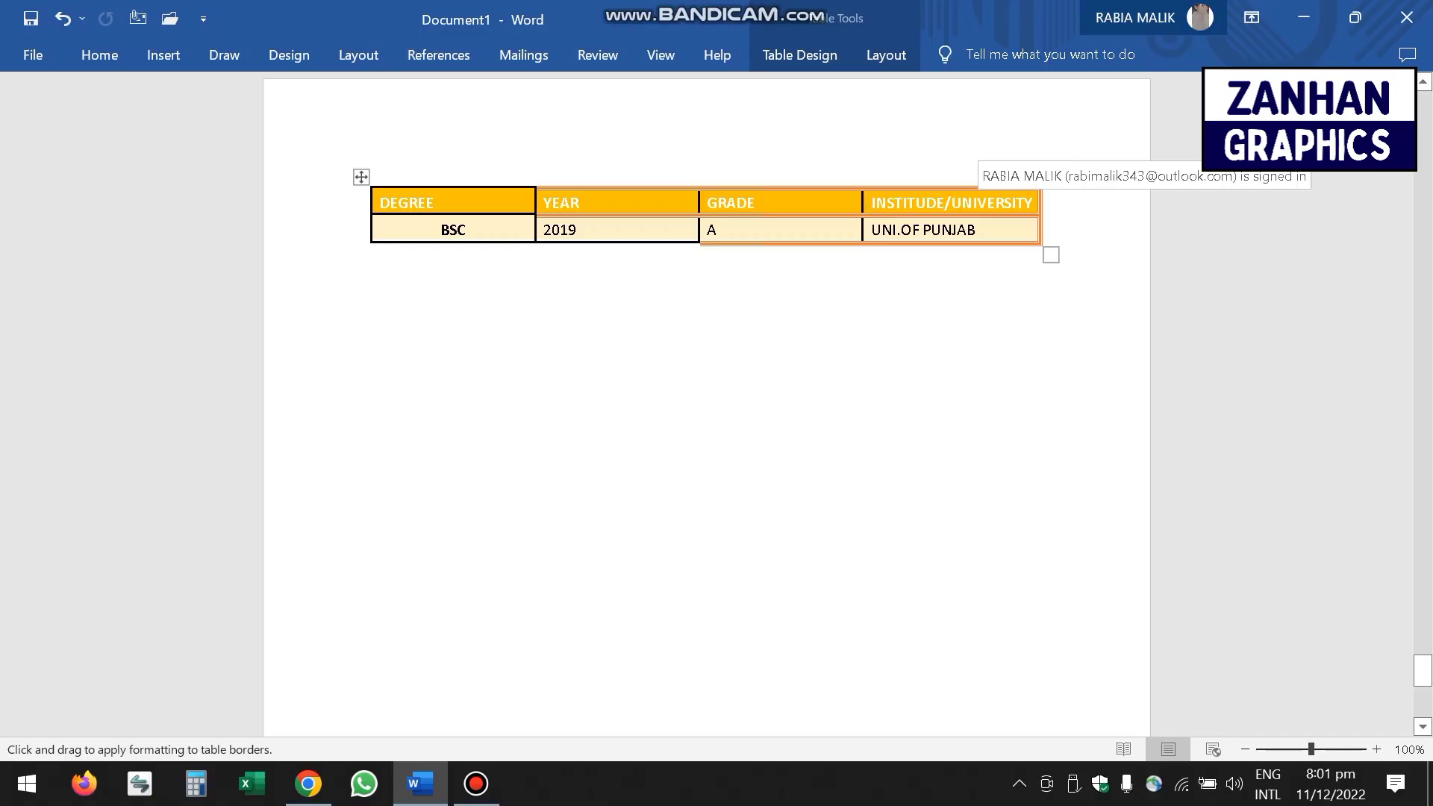
{"action": "left_click", "coordinate": [618, 242]}
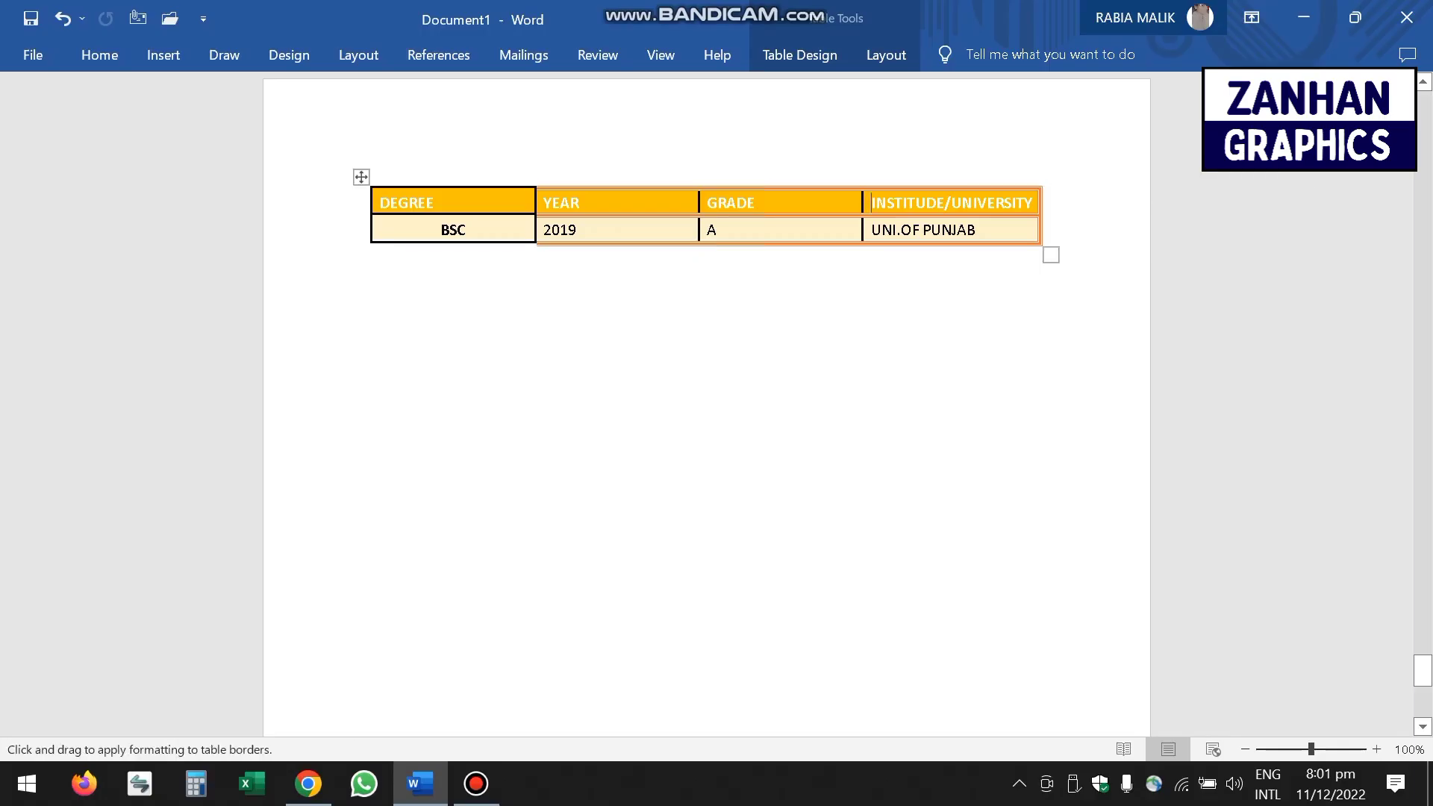
- Paint orange borders on the DEGREE column's horizontal edges and outer side, and on the header divider between YEAR and GRADE
{"action": "left_click", "coordinate": [454, 188]}
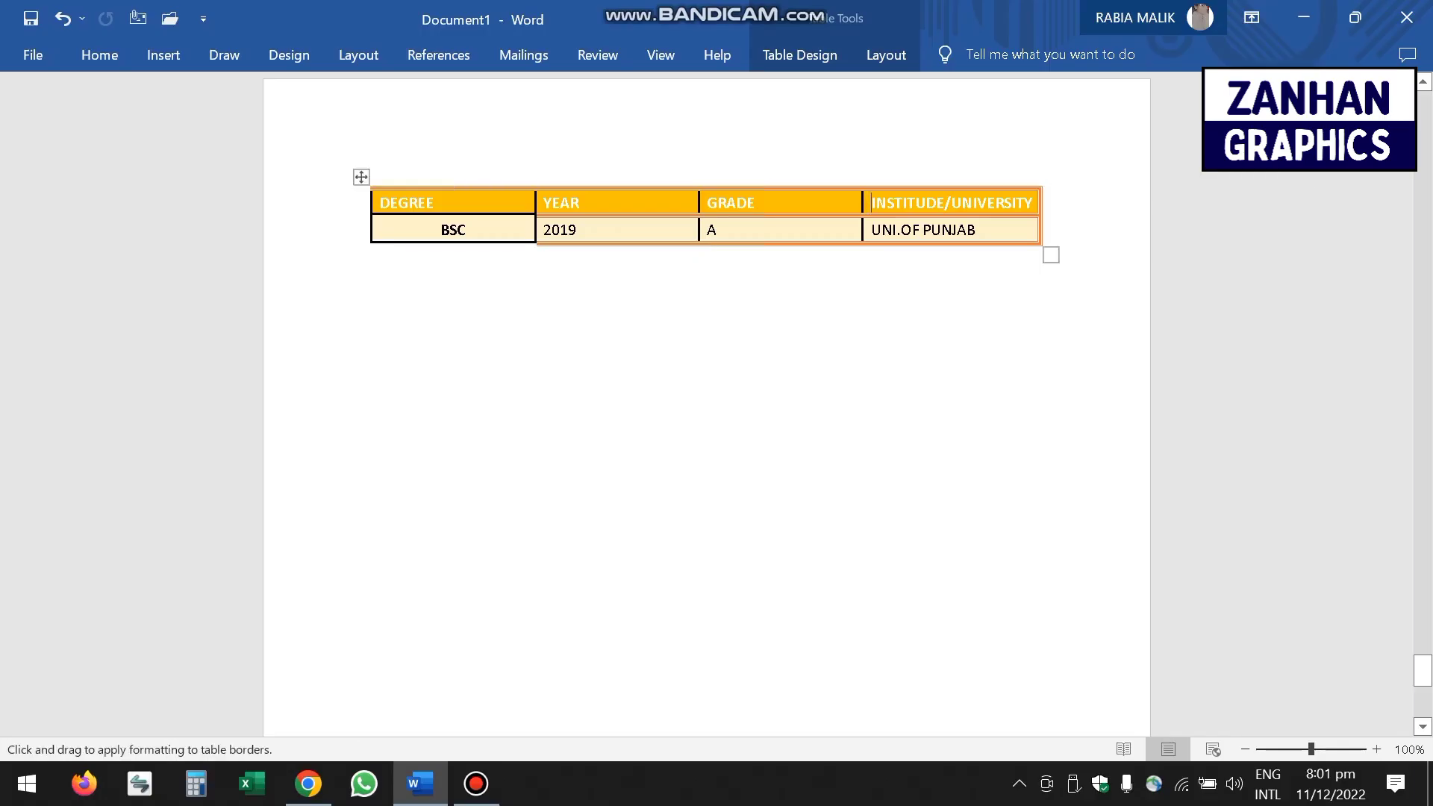
{"action": "left_click", "coordinate": [453, 215]}
{"action": "left_click", "coordinate": [454, 243]}
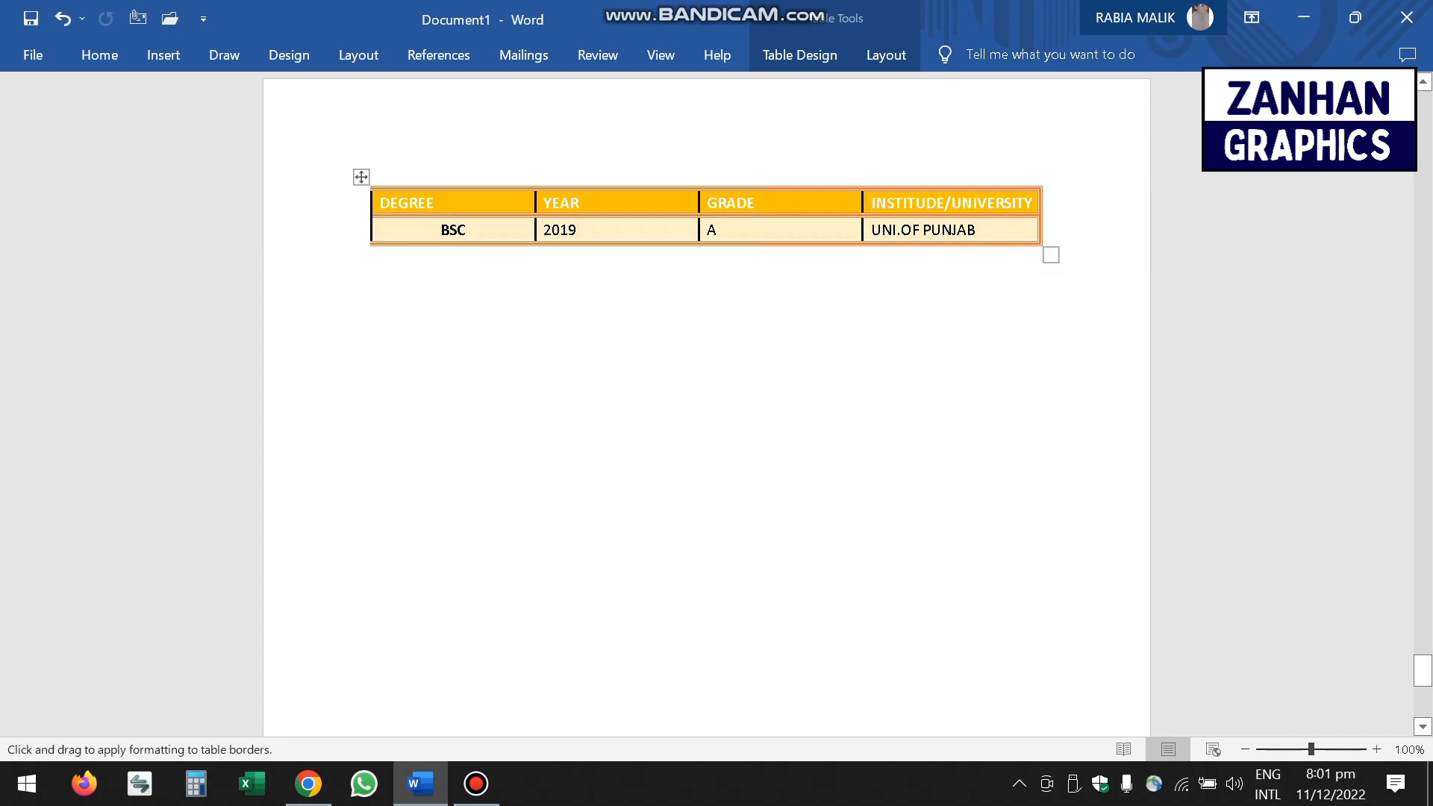
{"action": "left_click", "coordinate": [372, 202]}
{"action": "left_click", "coordinate": [372, 230]}
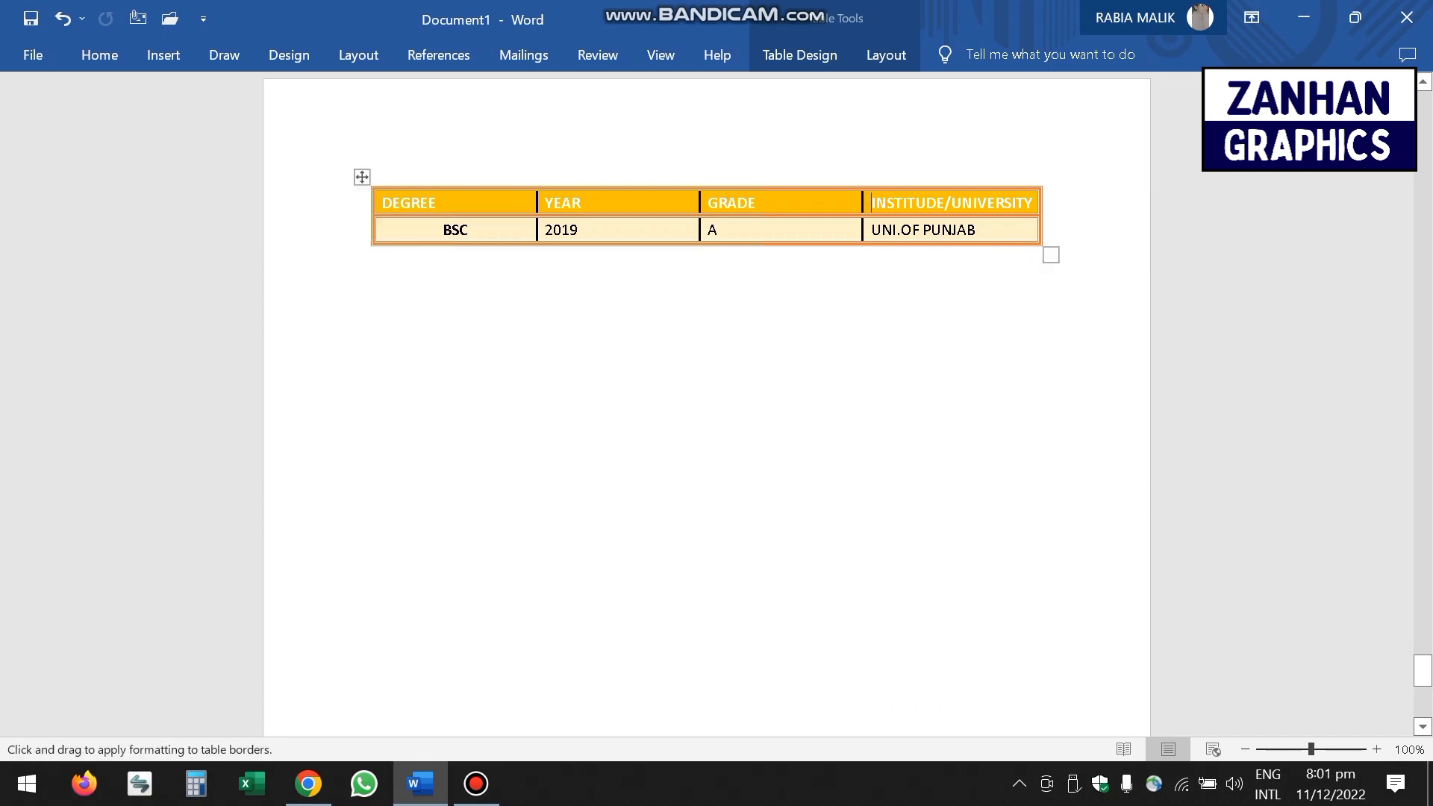
{"action": "left_click", "coordinate": [699, 202]}
- Undo all the orange painted borders along with the black header-row border under GRADE and INSTITUDE/UNIVERSITY
{"action": "key", "text": "ctrl+z"}
{"action": "key", "text": "ctrl+z"}
{"action": "key", "text": "ctrl+z"}
{"action": "key", "text": "ctrl+z"}
{"action": "key", "text": "ctrl+z"}
{"action": "key", "text": "ctrl+z"}
{"action": "key", "text": "ctrl+z"}
{"action": "key", "text": "ctrl+z"}
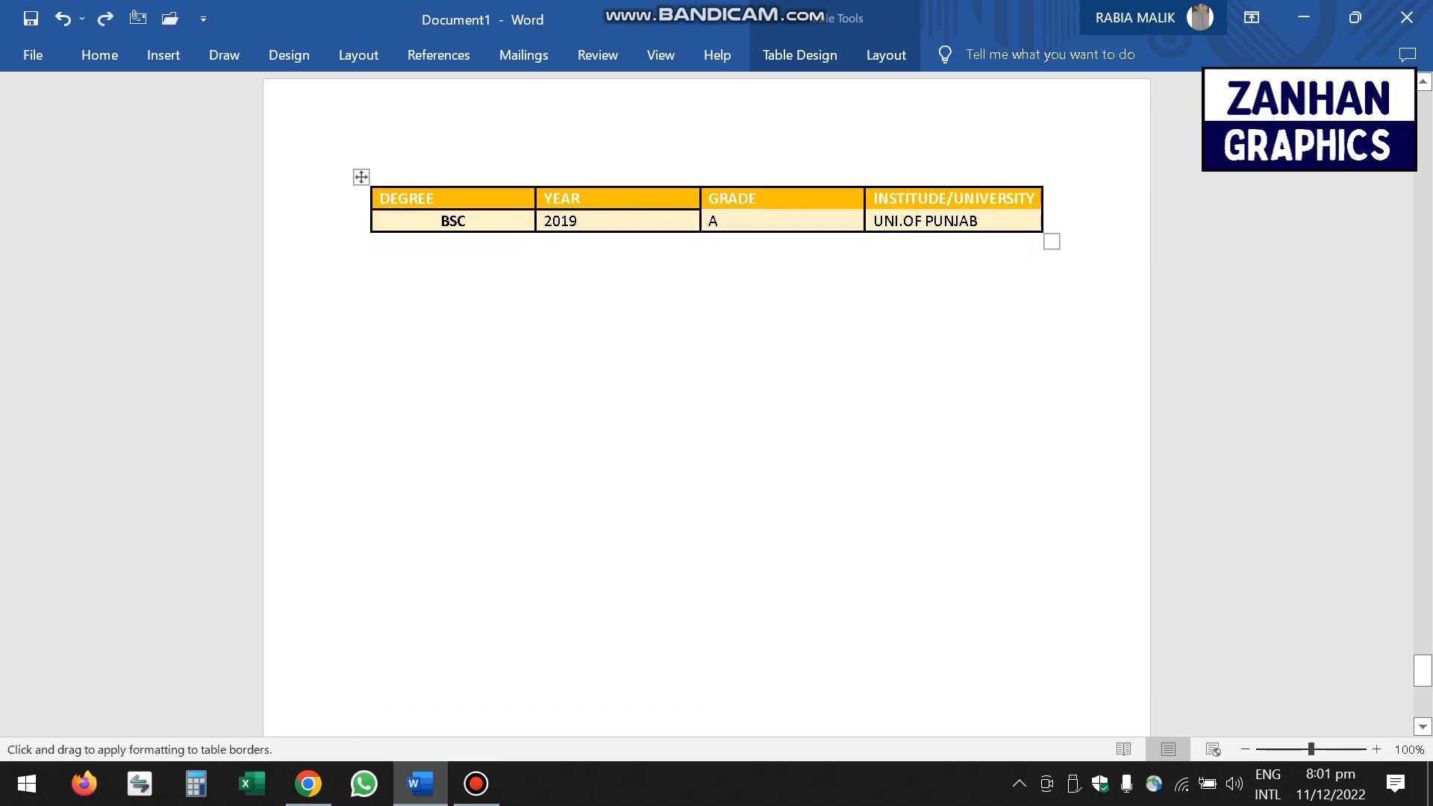
- Draw a rounded rectangle shape below the table, roughly under the DEGREE and YEAR columns
{"action": "left_click", "coordinate": [162, 54]}
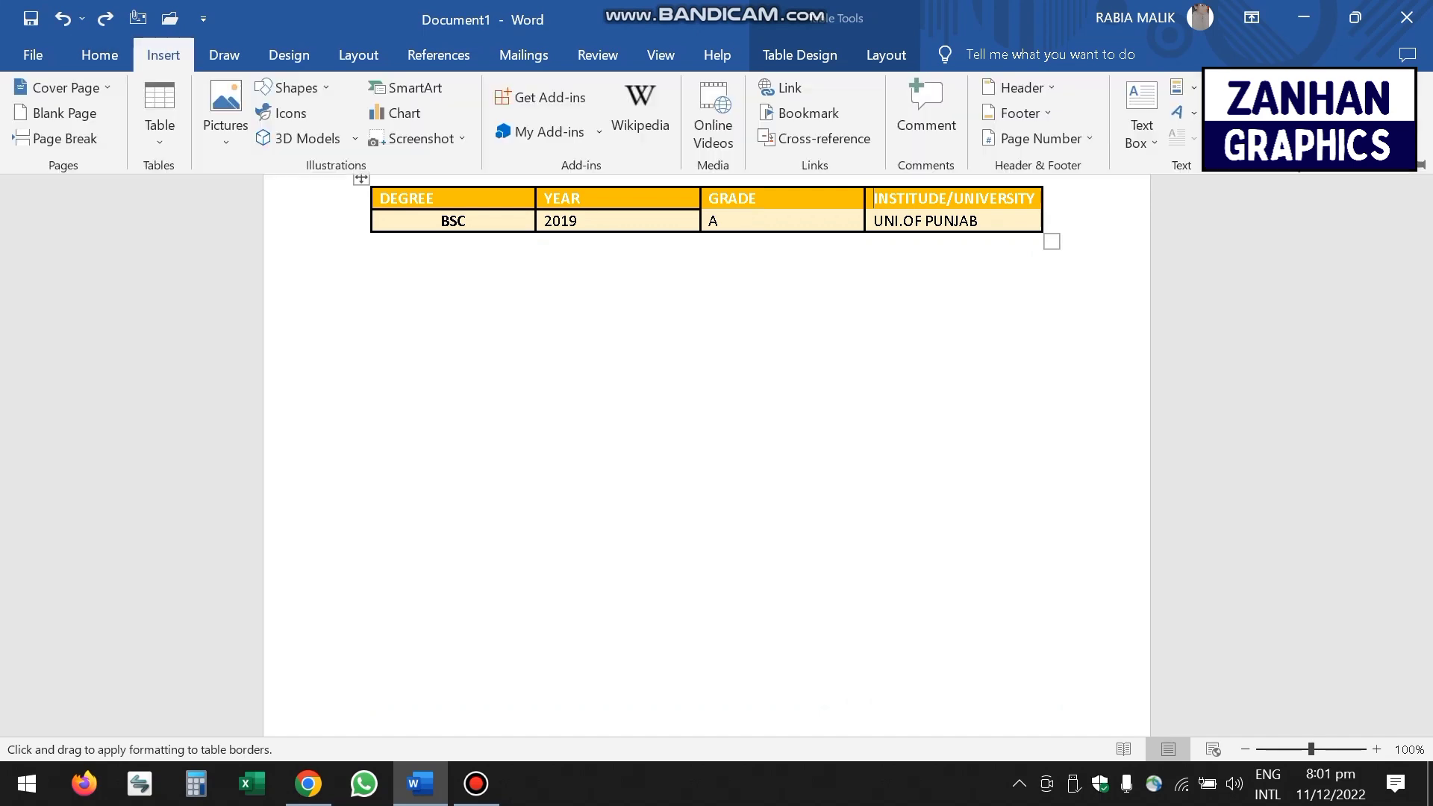
{"action": "left_click", "coordinate": [225, 119]}
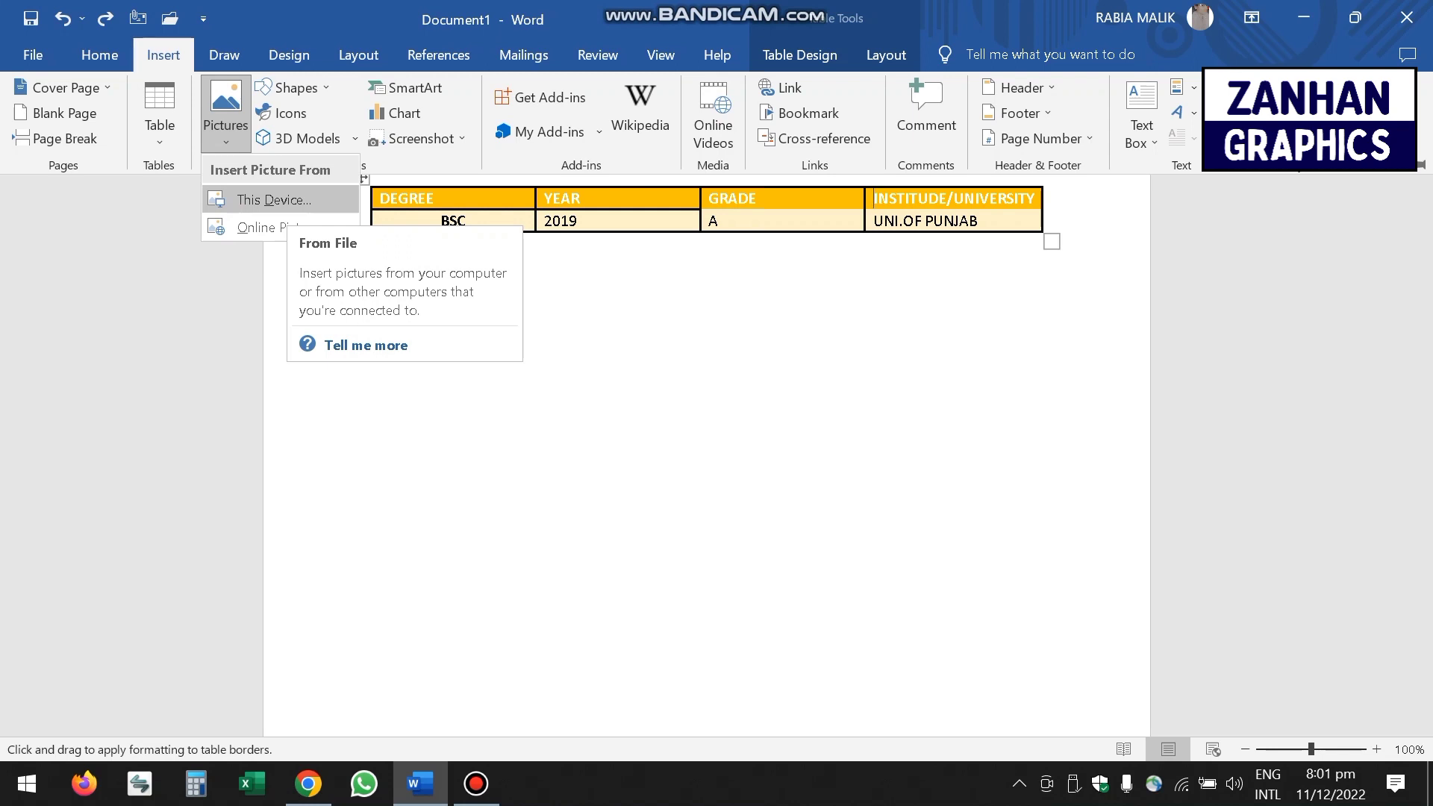
{"action": "left_click", "coordinate": [293, 88]}
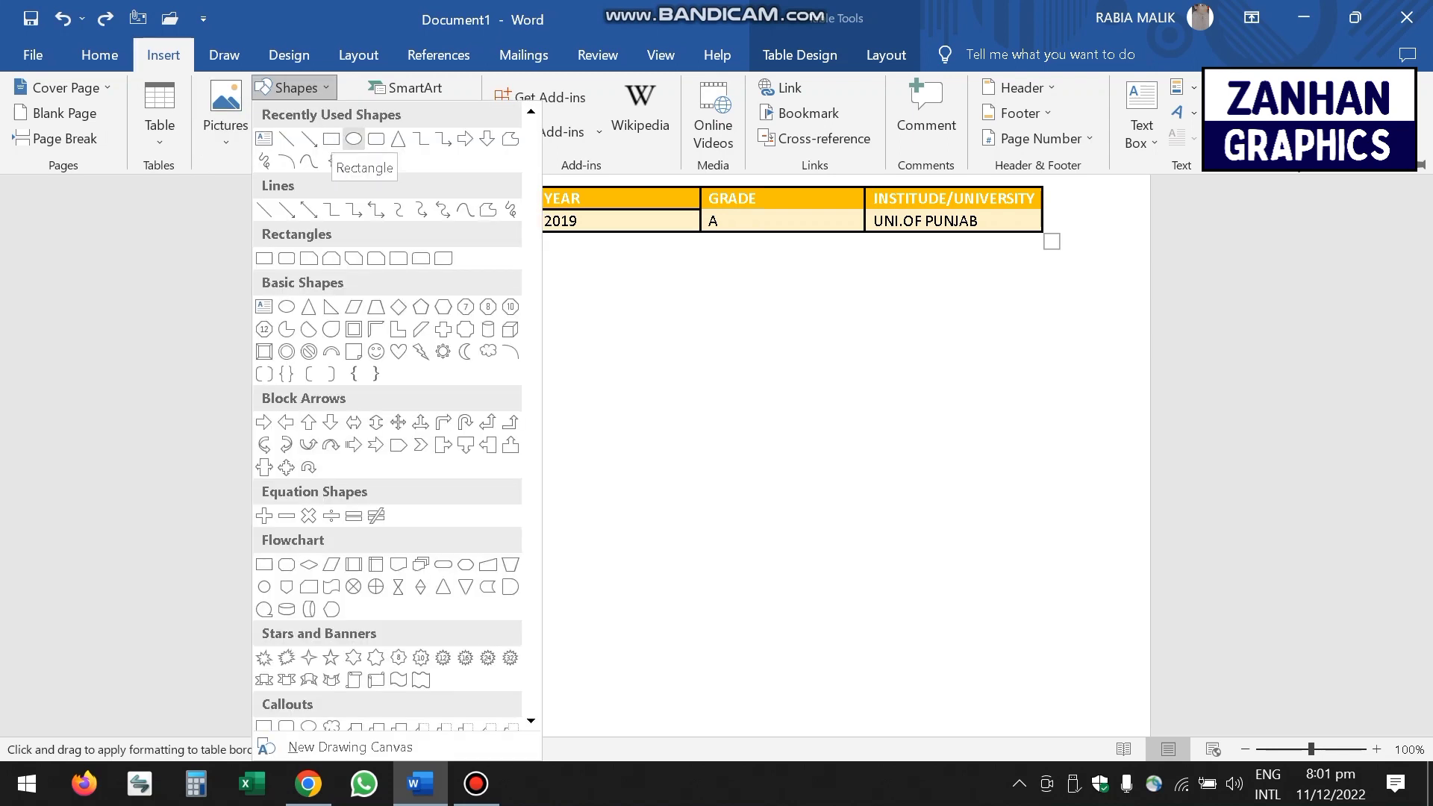
{"action": "left_click", "coordinate": [376, 138]}
{"action": "mouse_move", "coordinate": [341, 274]}
{"action": "left_mouse_down"}
{"action": "mouse_move", "coordinate": [621, 418]}
{"action": "mouse_move", "coordinate": [655, 464]}
{"action": "mouse_move", "coordinate": [678, 468]}
{"action": "mouse_move", "coordinate": [638, 452]}
{"action": "left_mouse_up"}
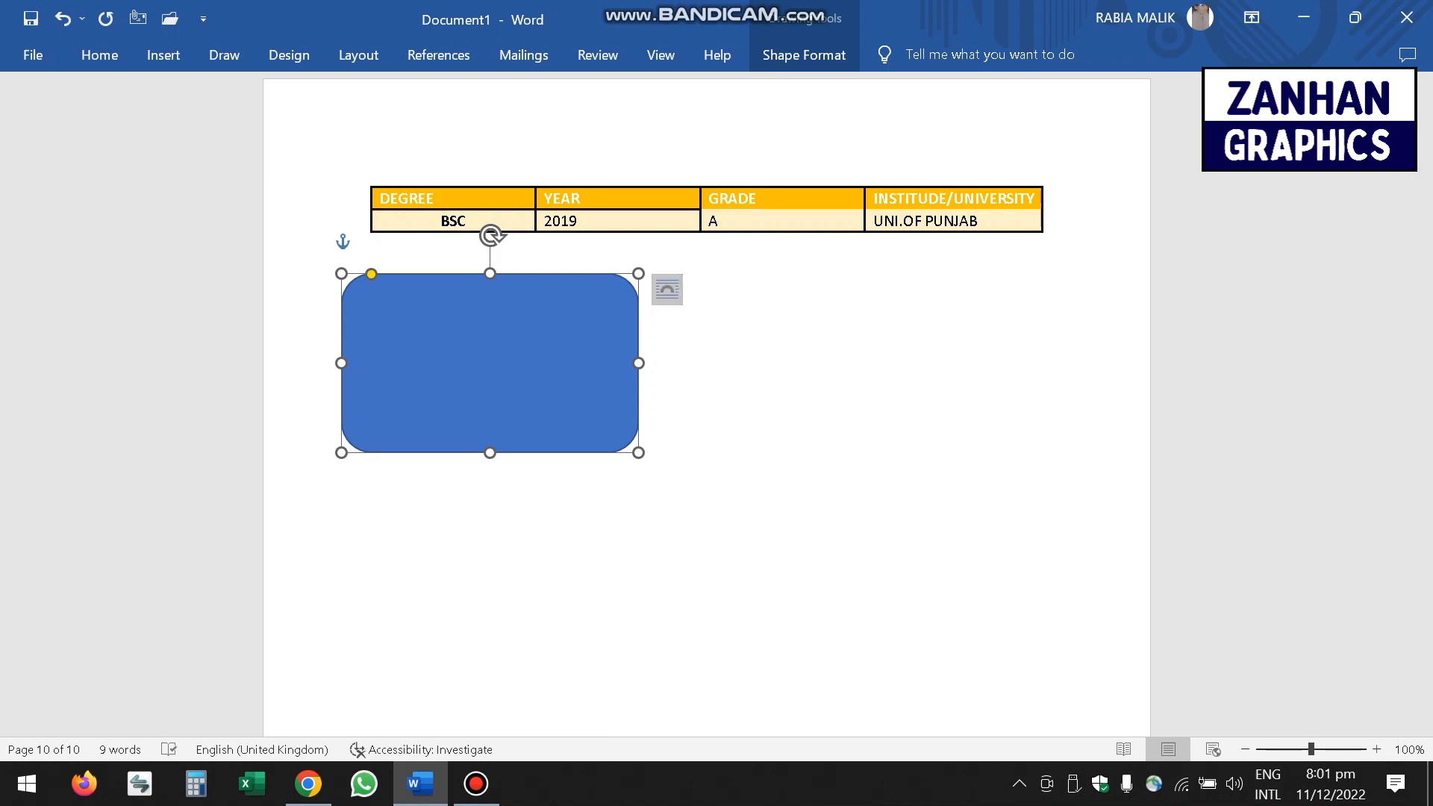
- Try the Tight, Square, Top and Bottom, Behind Text, In Front of Text and Through wrapping options on the rounded rectangle
{"action": "left_click", "coordinate": [666, 289]}
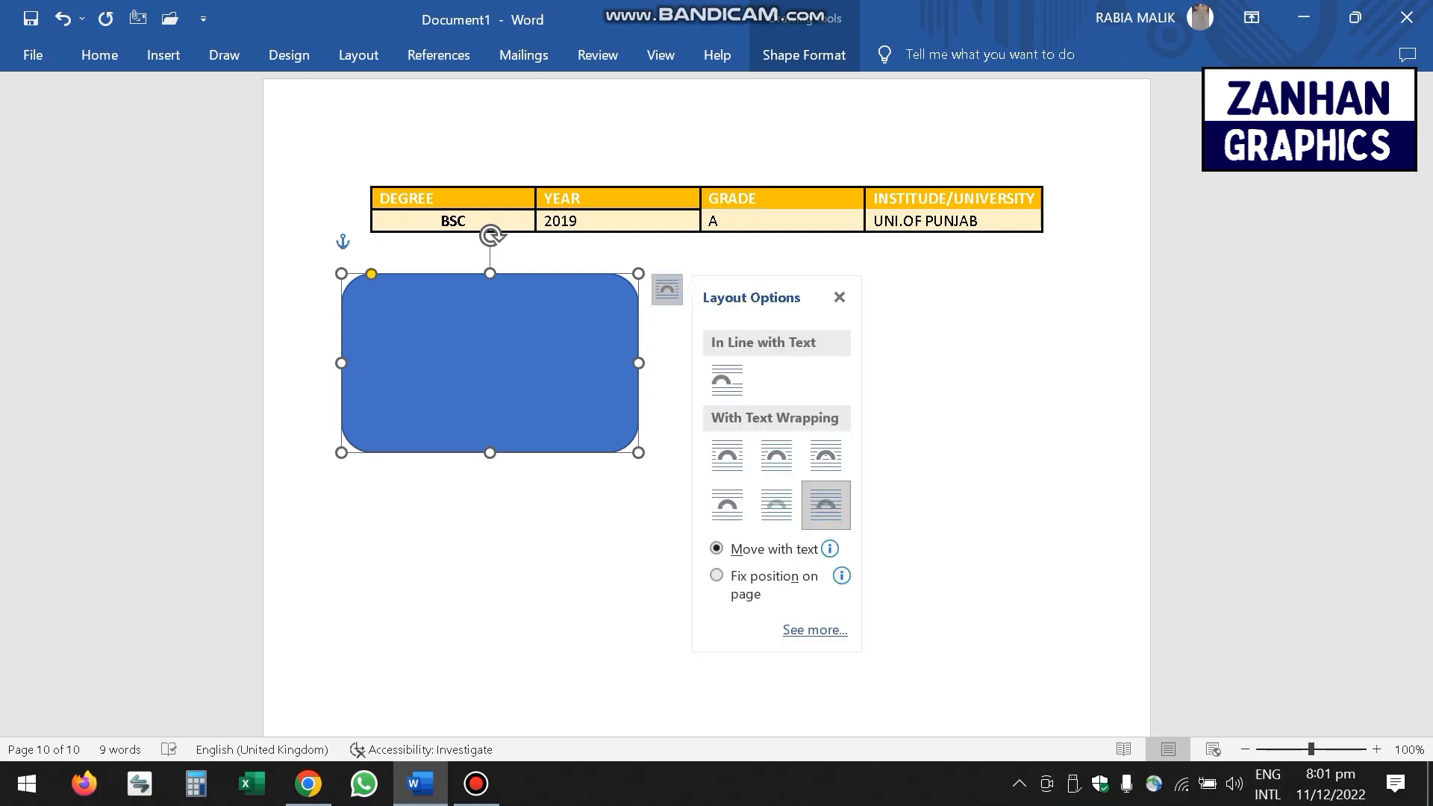
{"action": "left_click", "coordinate": [776, 455]}
{"action": "left_click", "coordinate": [727, 456]}
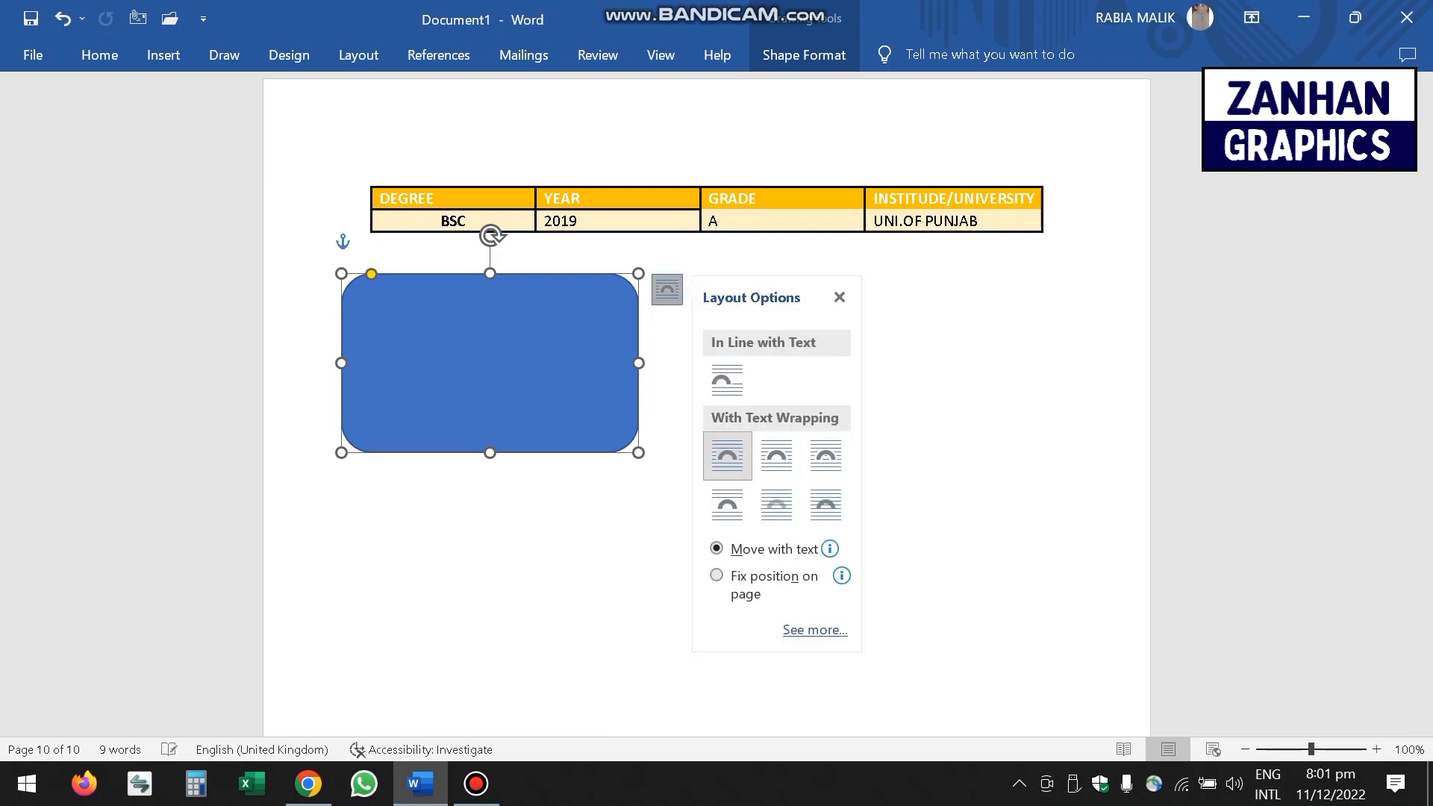
{"action": "left_click", "coordinate": [727, 506]}
{"action": "left_click", "coordinate": [776, 505]}
{"action": "left_click", "coordinate": [825, 505]}
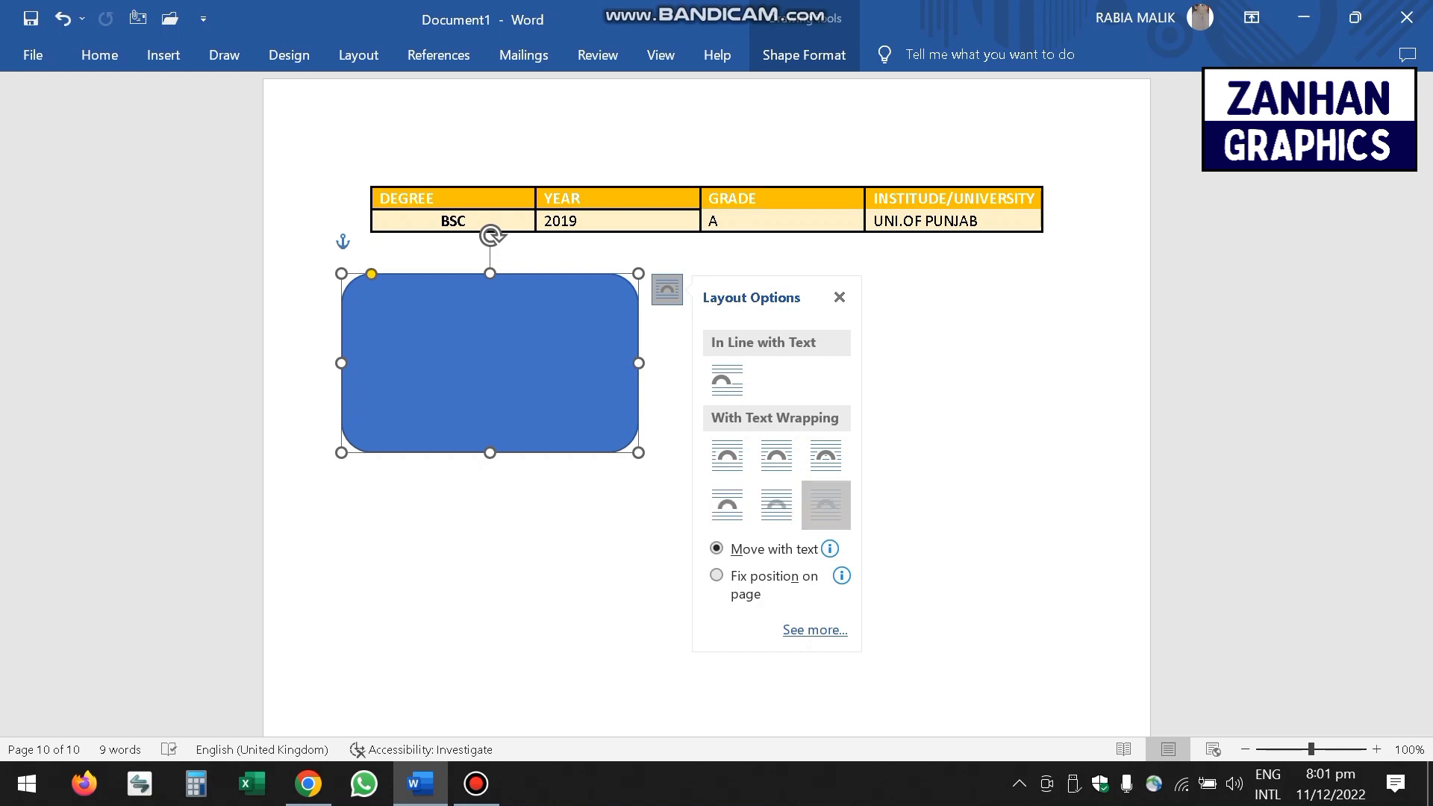
{"action": "left_click", "coordinate": [826, 455]}
{"action": "left_click", "coordinate": [371, 243]}
{"action": "left_click", "coordinate": [489, 363]}
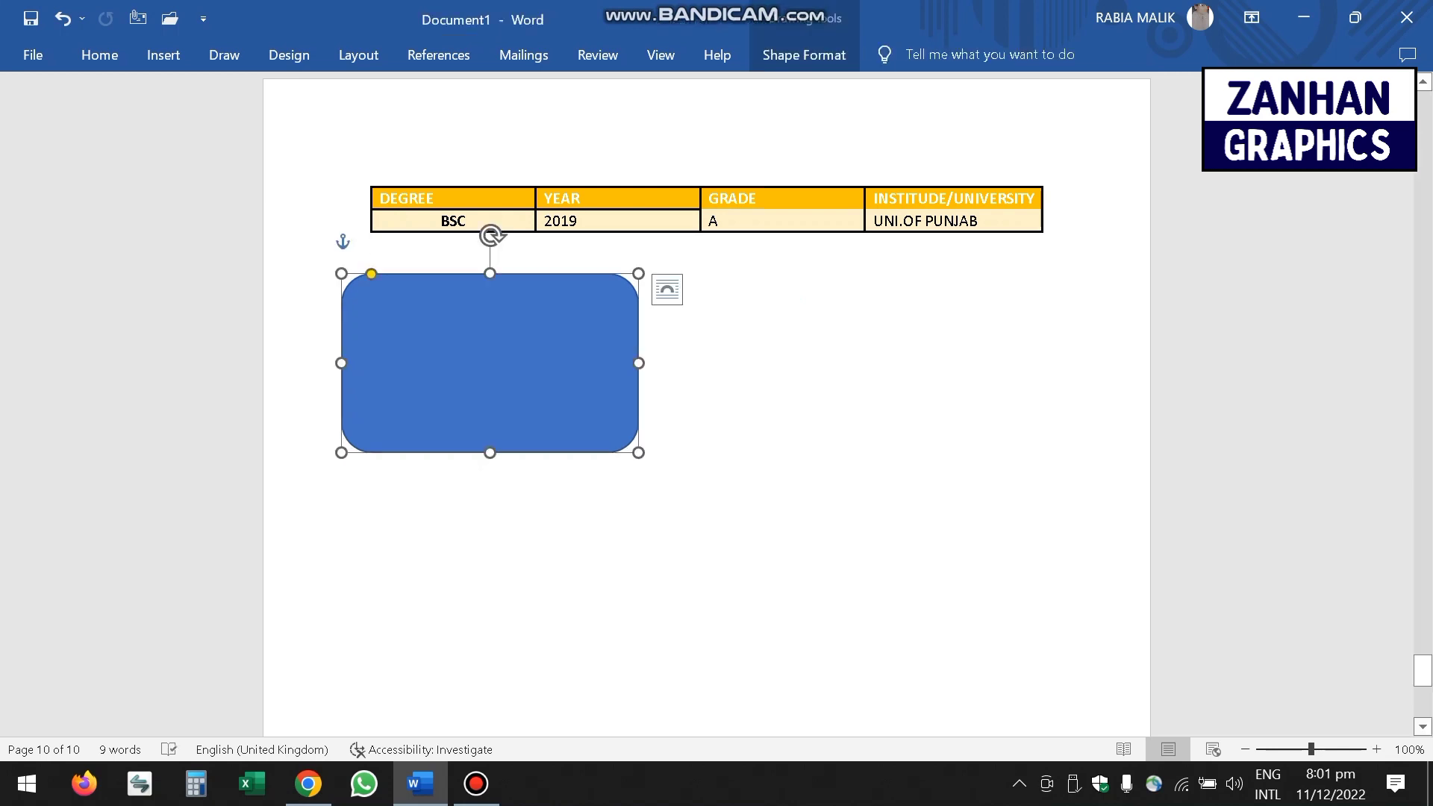
- Reposition the rounded rectangle slightly down and to the left, still beneath the DEGREE and YEAR columns
{"action": "left_click_drag", "start_coordinate": [489, 363], "coordinate": [475, 410]}
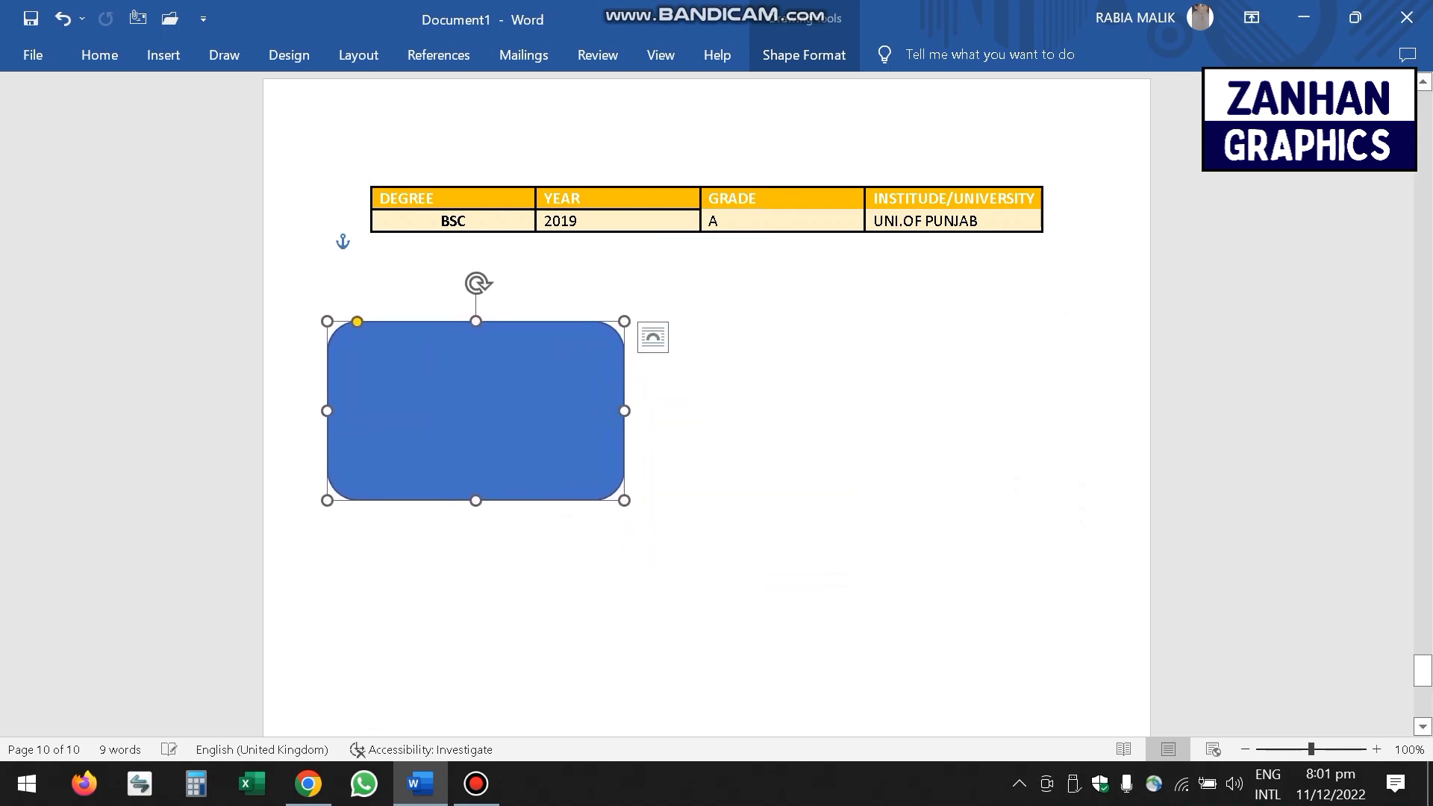
{"action": "mouse_move", "coordinate": [478, 284]}
{"action": "left_mouse_down"}
{"action": "mouse_move", "coordinate": [589, 358]}
{"action": "mouse_move", "coordinate": [416, 521]}
{"action": "mouse_move", "coordinate": [515, 289]}
{"action": "mouse_move", "coordinate": [602, 423]}
{"action": "mouse_move", "coordinate": [569, 495]}
{"action": "mouse_move", "coordinate": [358, 458]}
{"action": "mouse_move", "coordinate": [348, 424]}
{"action": "mouse_move", "coordinate": [579, 483]}
{"action": "mouse_move", "coordinate": [547, 514]}
{"action": "mouse_move", "coordinate": [380, 495]}
{"action": "mouse_move", "coordinate": [595, 365]}
{"action": "mouse_move", "coordinate": [579, 333]}
{"action": "mouse_move", "coordinate": [514, 288]}
{"action": "mouse_move", "coordinate": [477, 284]}
{"action": "left_mouse_up"}
{"action": "left_click_drag", "start_coordinate": [476, 411], "coordinate": [441, 388]}
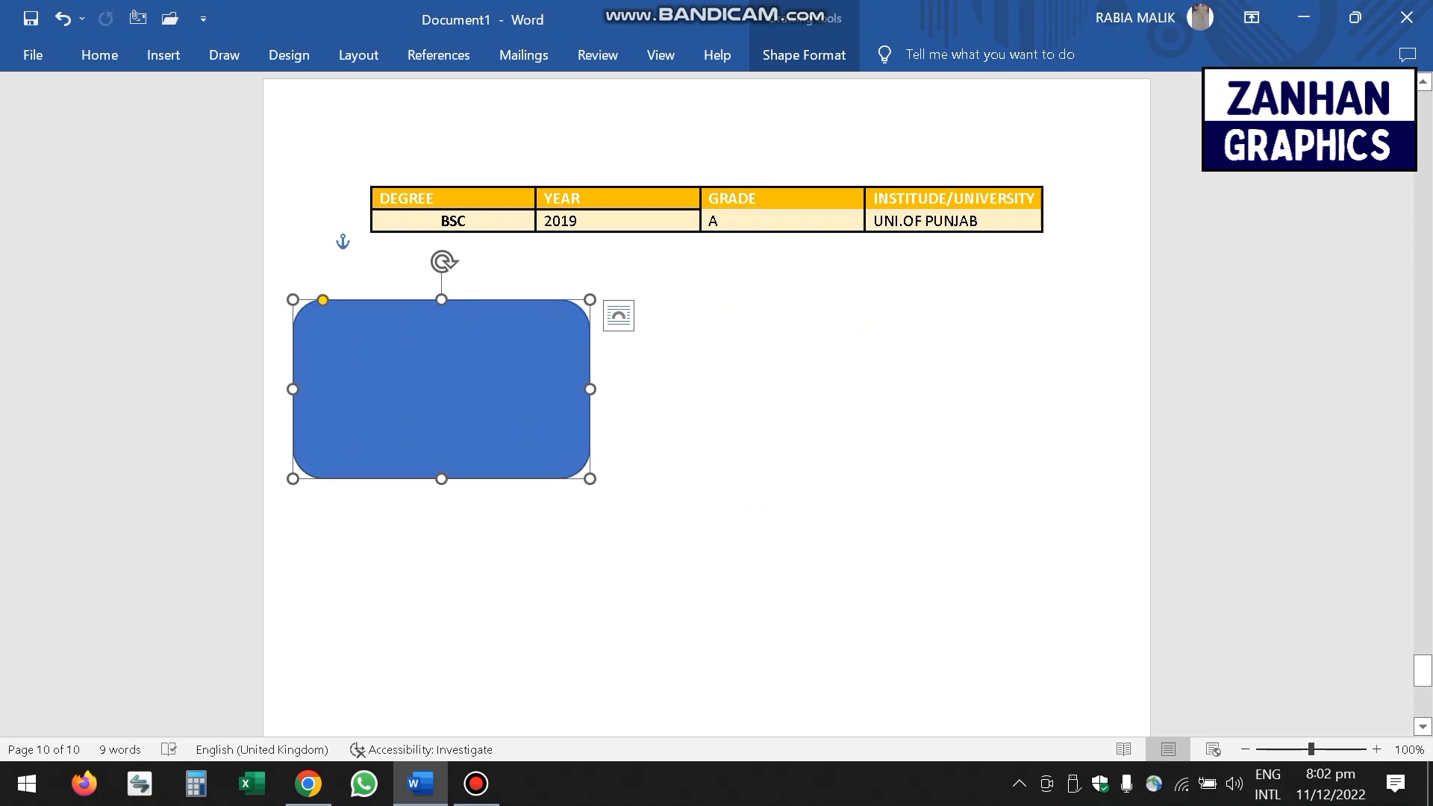
{"action": "left_click_drag", "start_coordinate": [441, 388], "coordinate": [471, 373]}
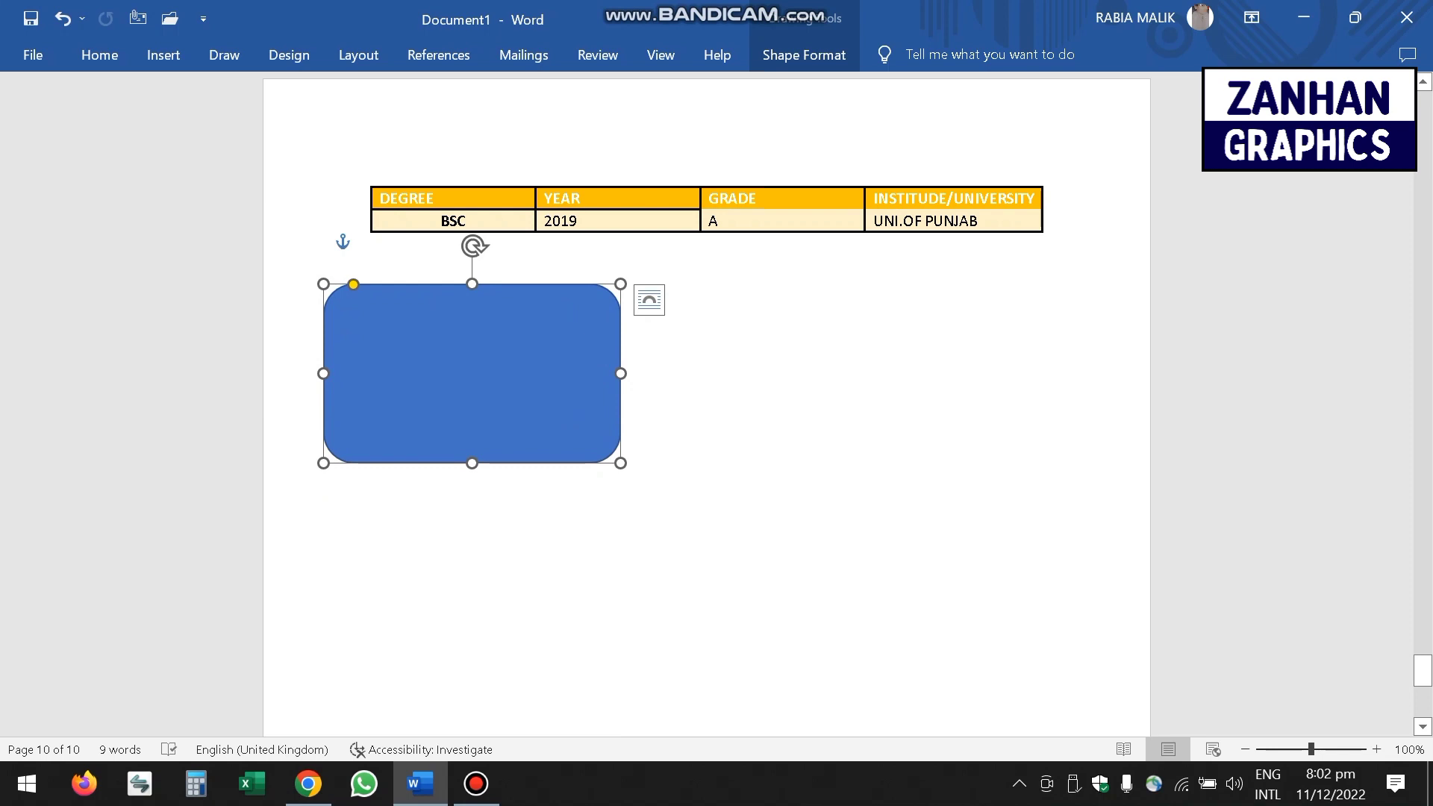
- Look through the rounded rectangle's style, fill and outline choices, and set its text wrapping to Behind Text
{"action": "right_click", "coordinate": [456, 373]}
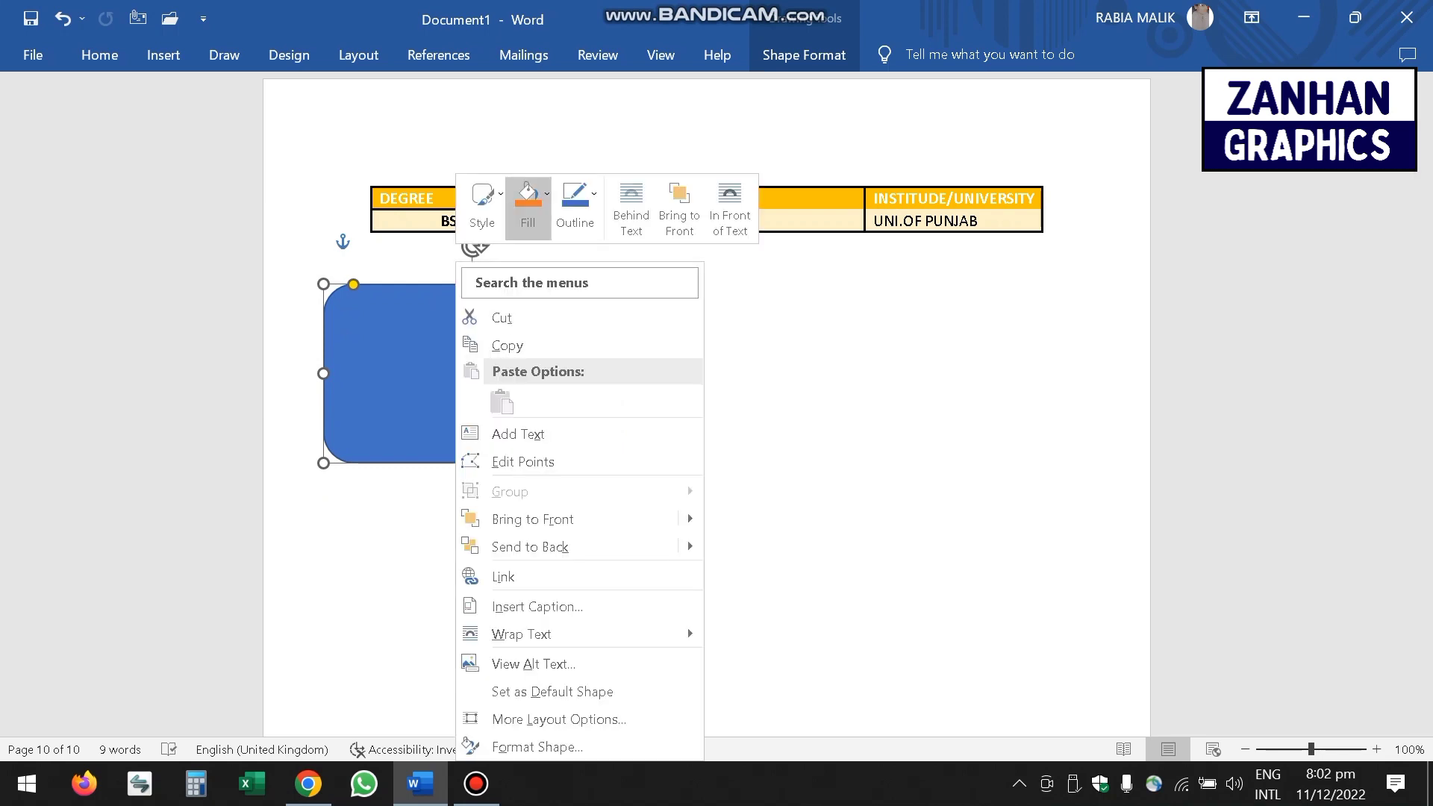
{"action": "left_click", "coordinate": [482, 205]}
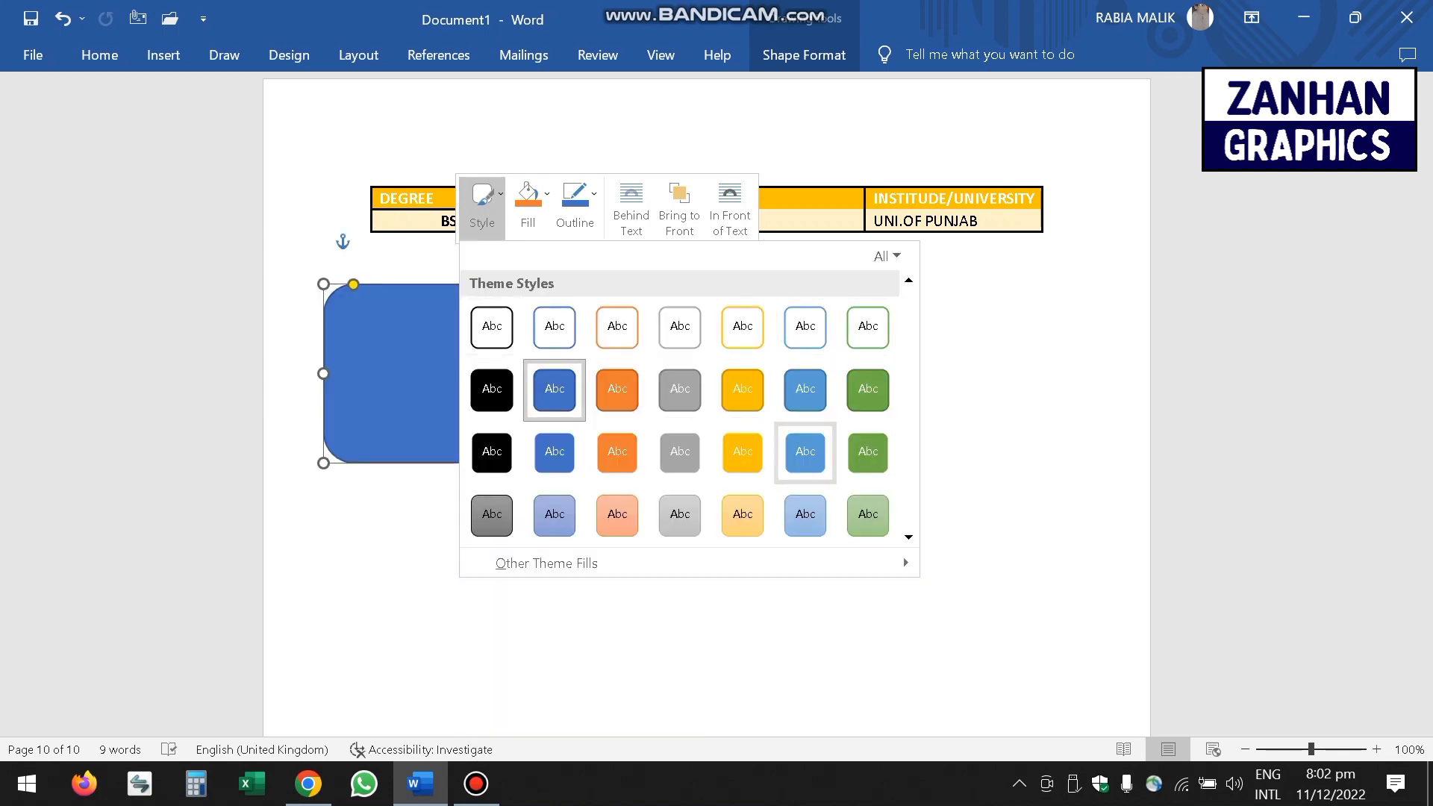
{"action": "left_click", "coordinate": [528, 205]}
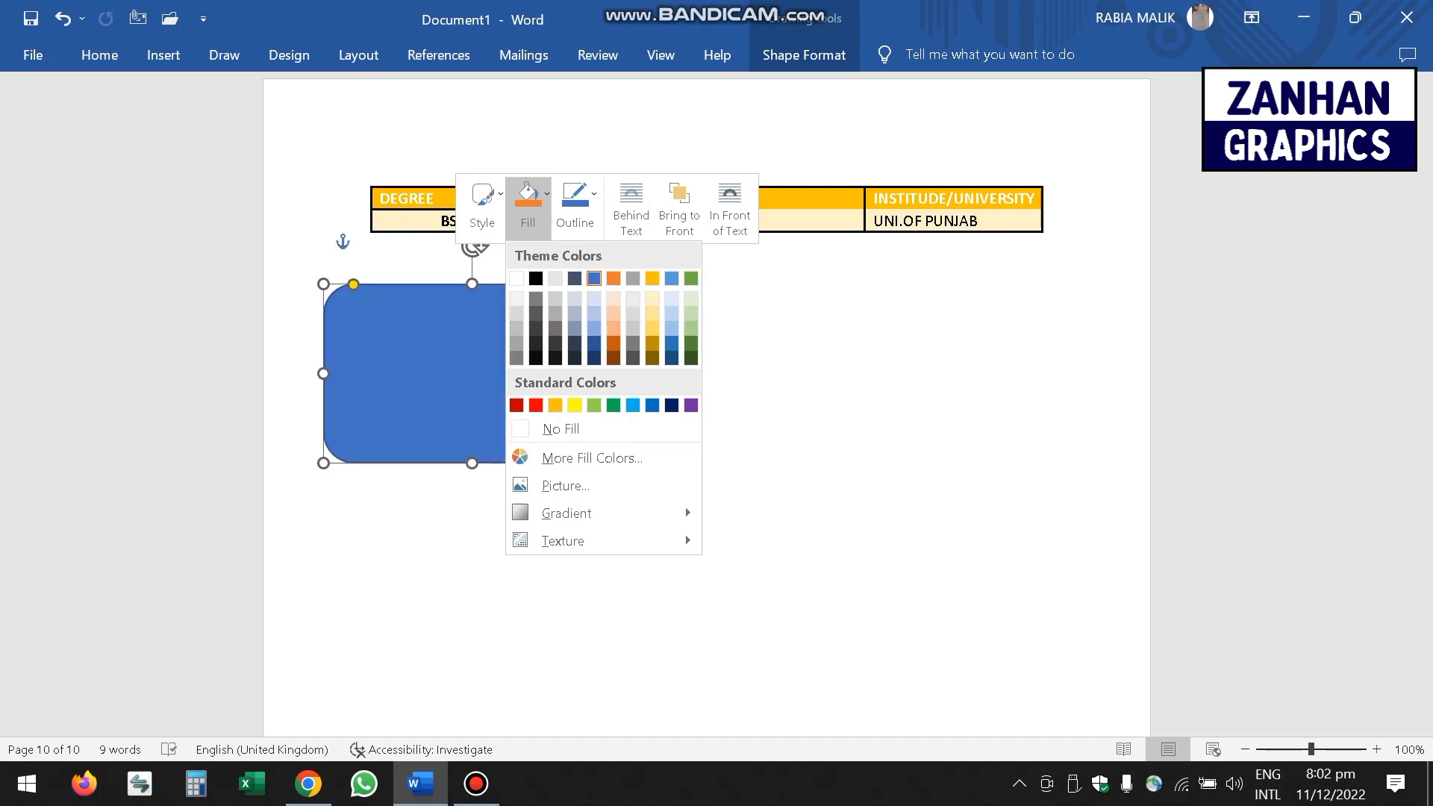
{"action": "left_click", "coordinate": [575, 205]}
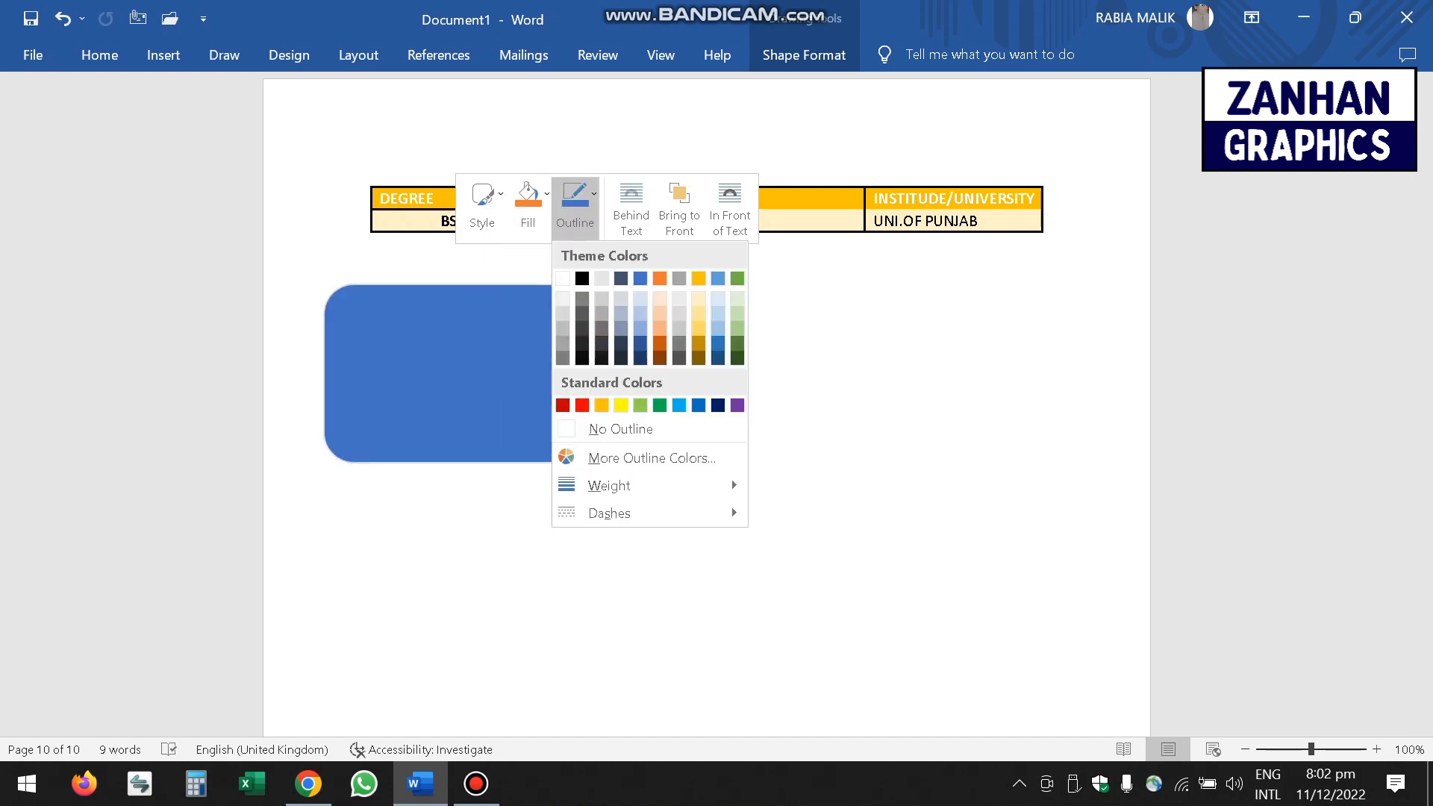
{"action": "left_click", "coordinate": [631, 209]}
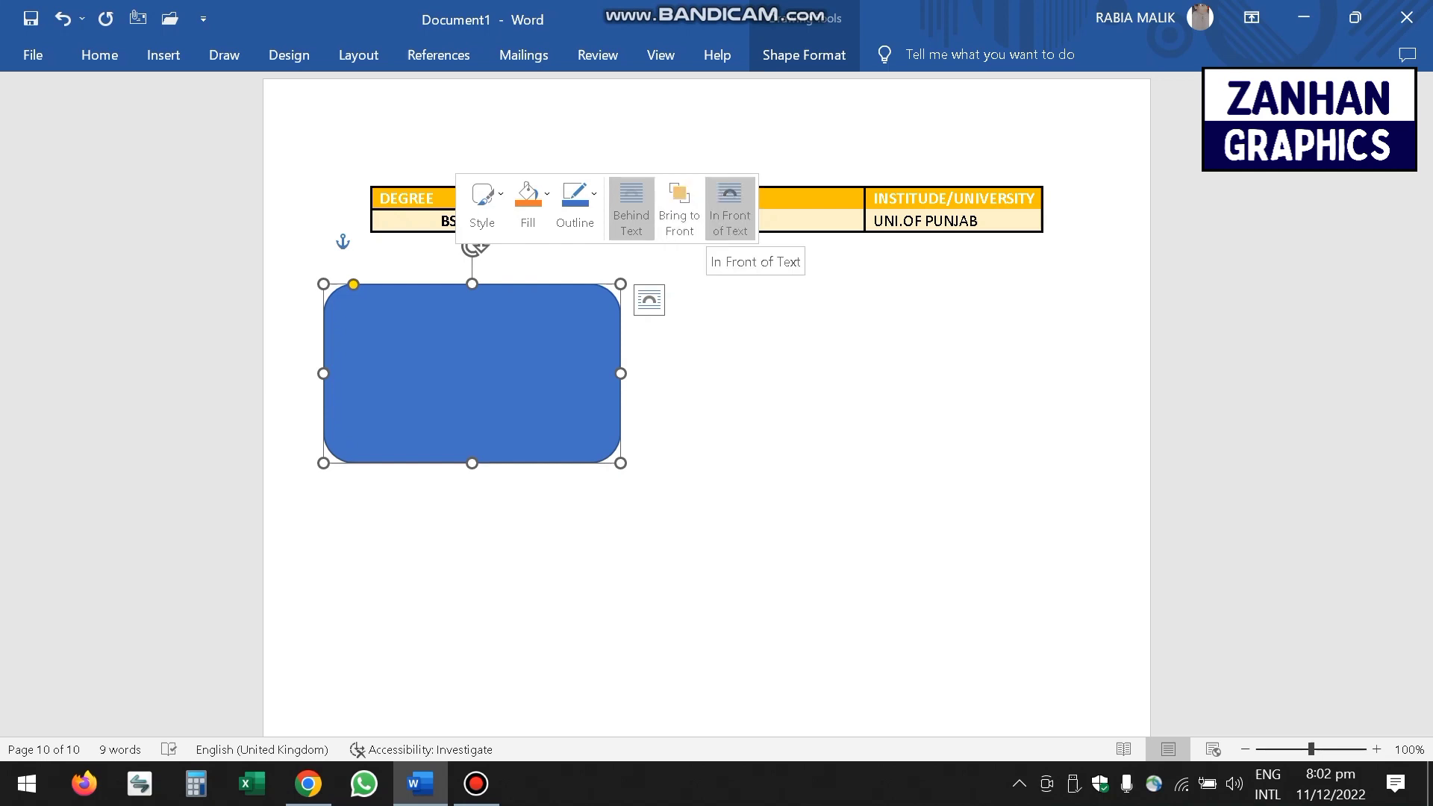
{"action": "left_click", "coordinate": [730, 213]}
{"action": "left_click", "coordinate": [631, 214]}
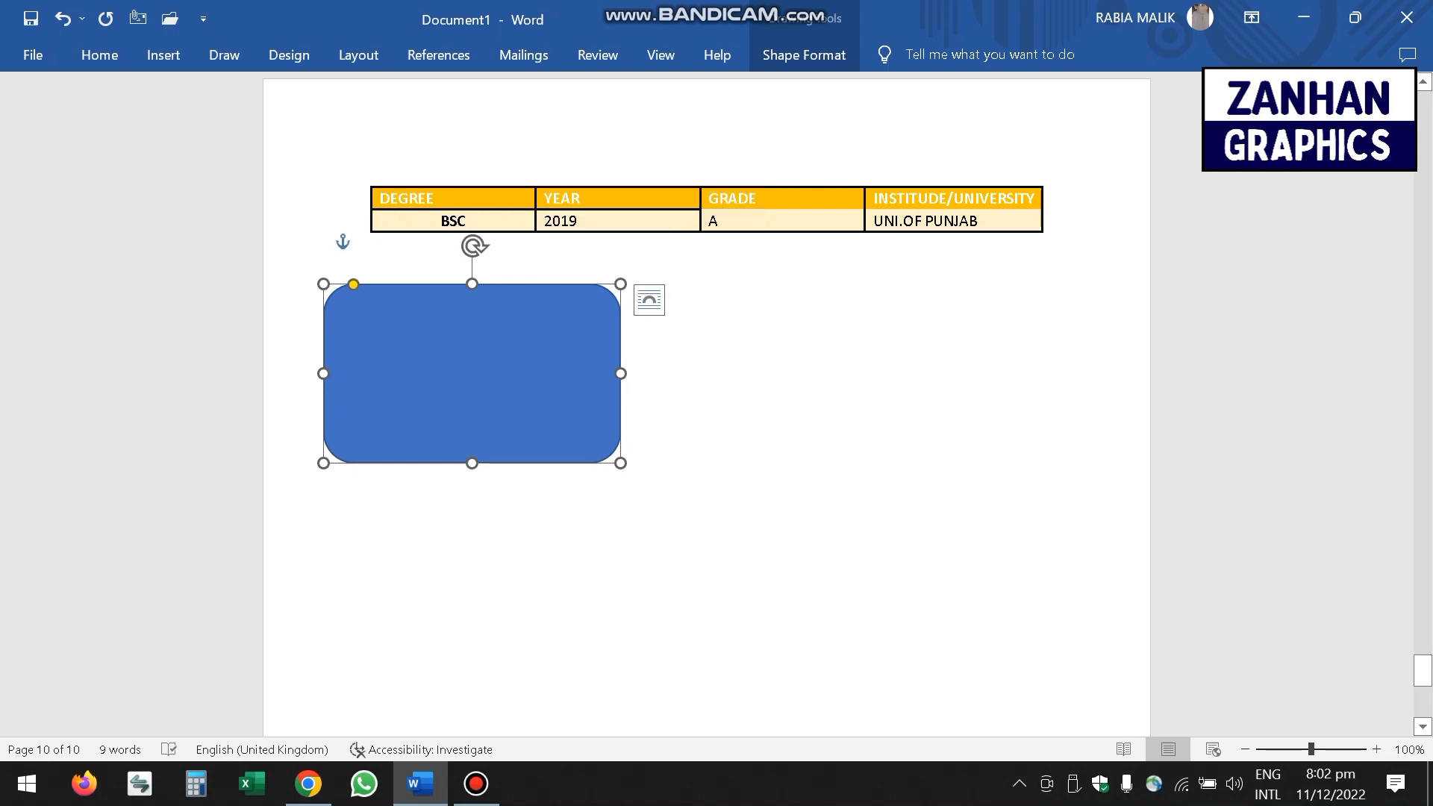
- Add the text COMPUTER inside the rounded rectangle
{"action": "right_click", "coordinate": [491, 371]}
{"action": "left_click", "coordinate": [553, 434]}
{"action": "type", "text": "COMPUTER"}
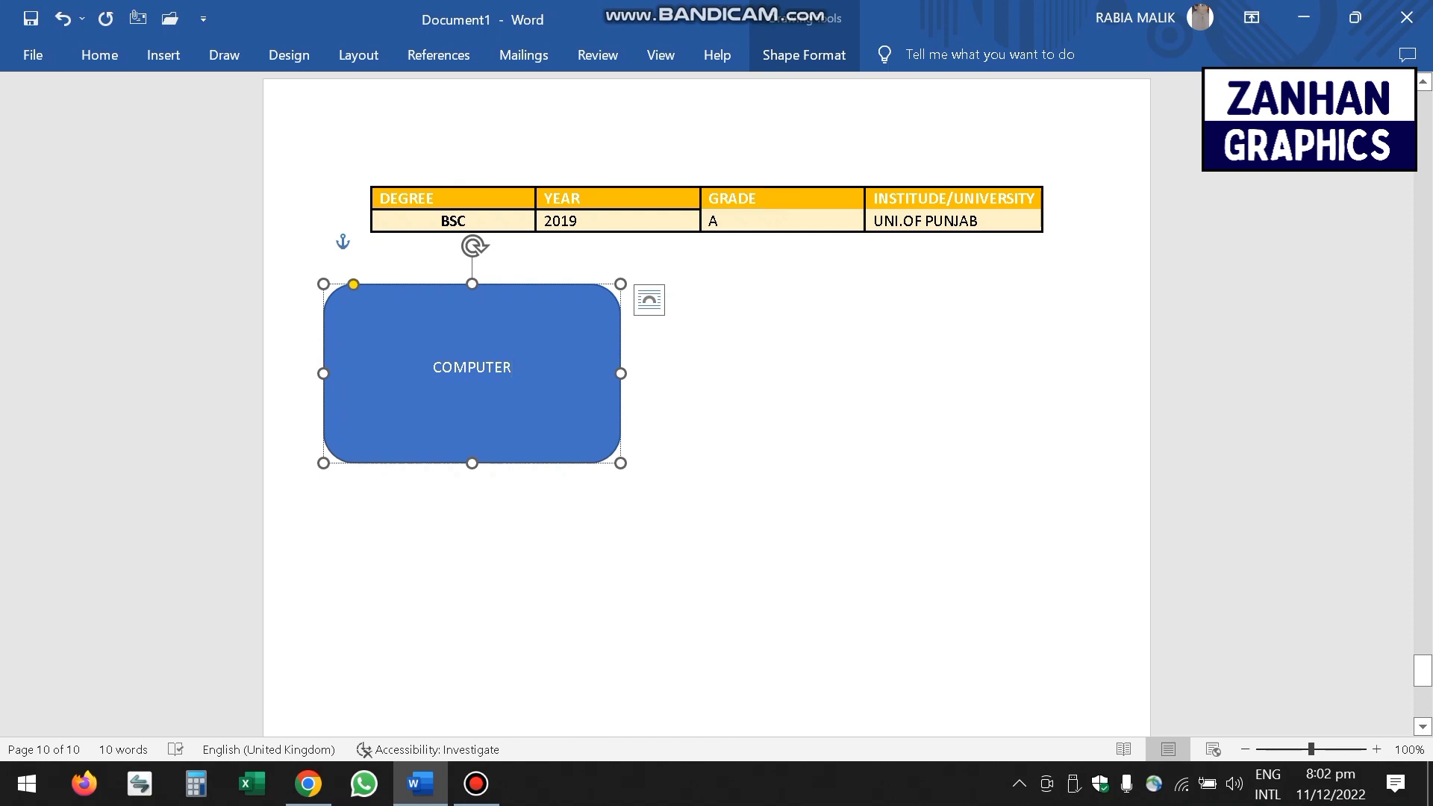
- Look through the formatting options for the COMPUTER text and the layout options of the rounded rectangle
{"action": "right_click", "coordinate": [561, 333]}
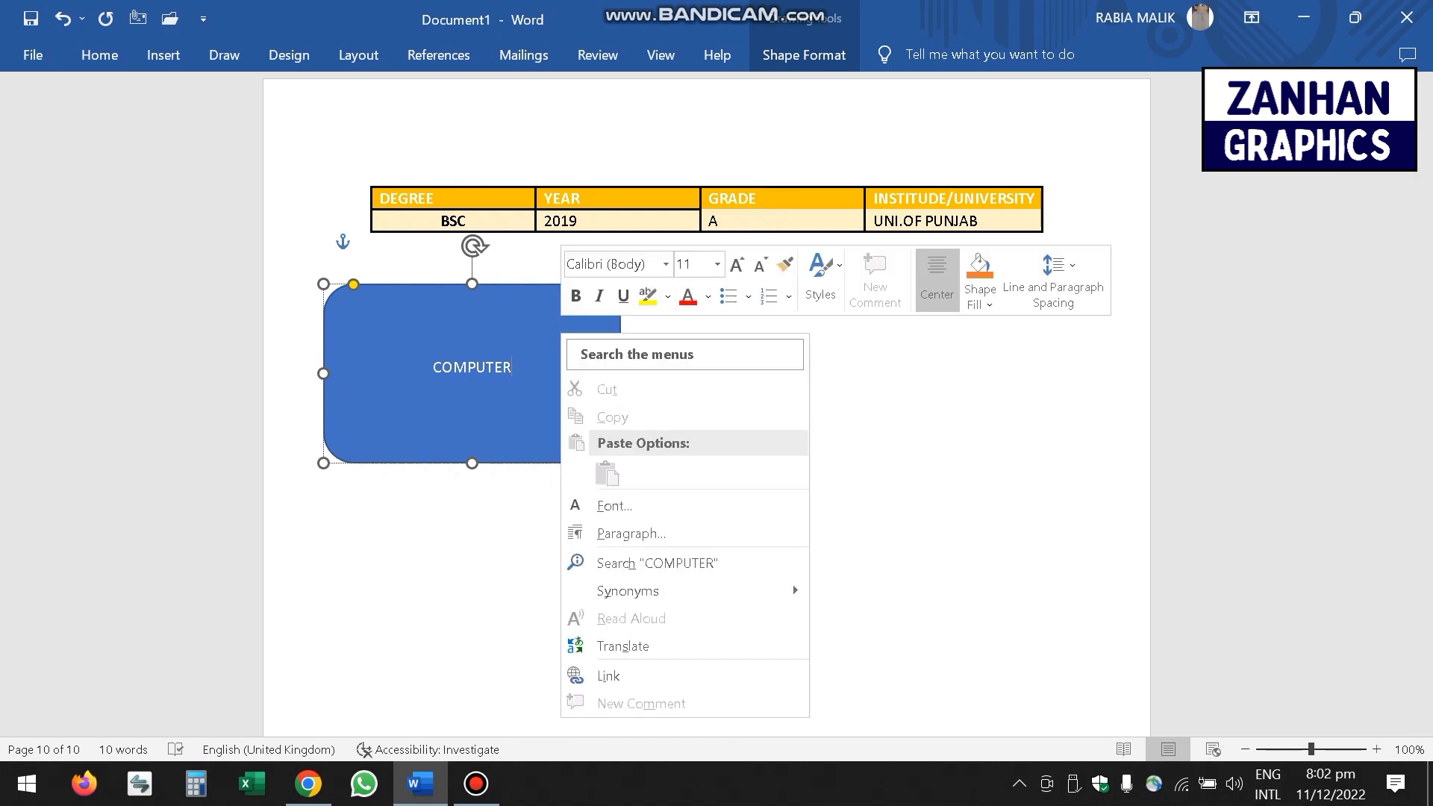
{"action": "right_click", "coordinate": [453, 332]}
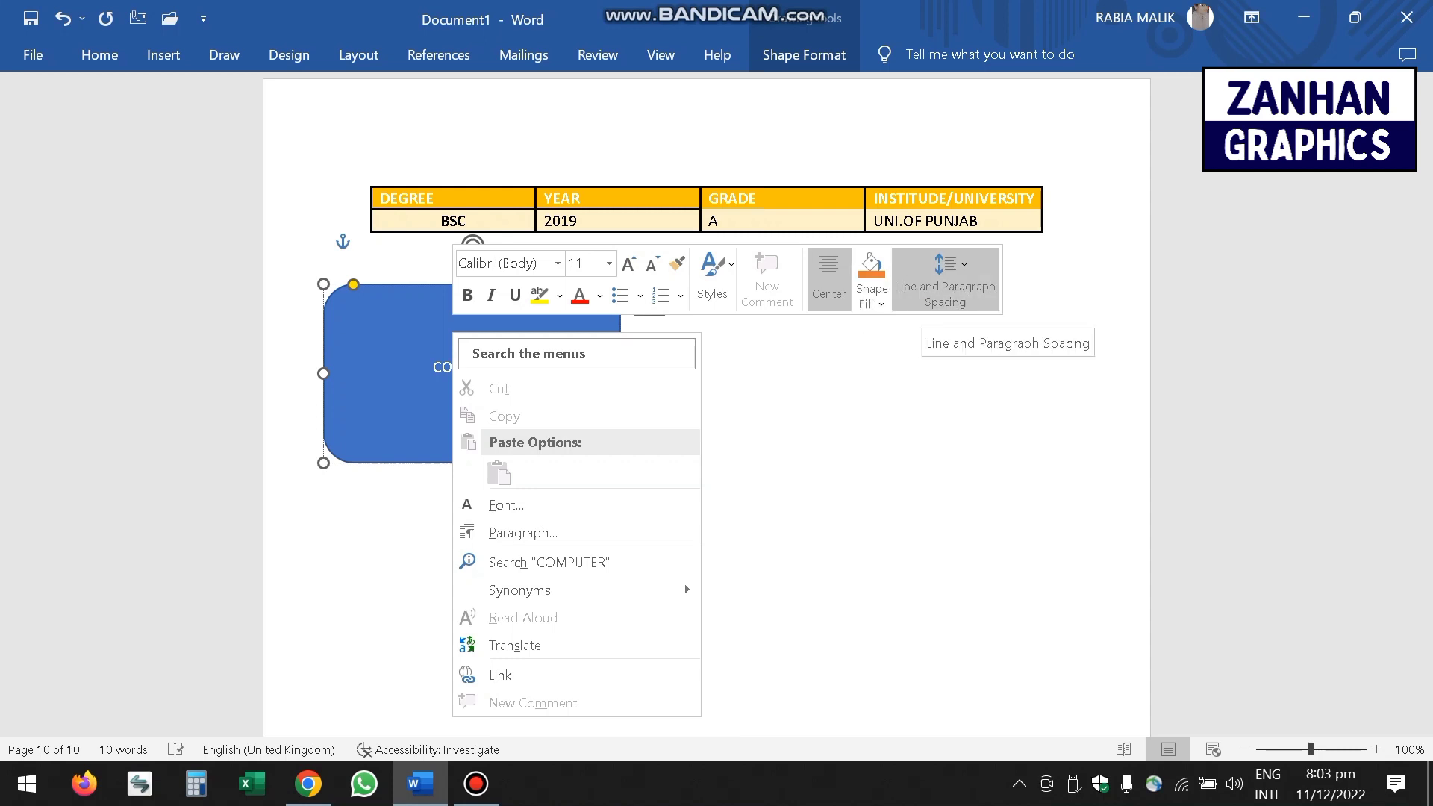
{"action": "left_click", "coordinate": [928, 293]}
{"action": "left_click", "coordinate": [929, 292]}
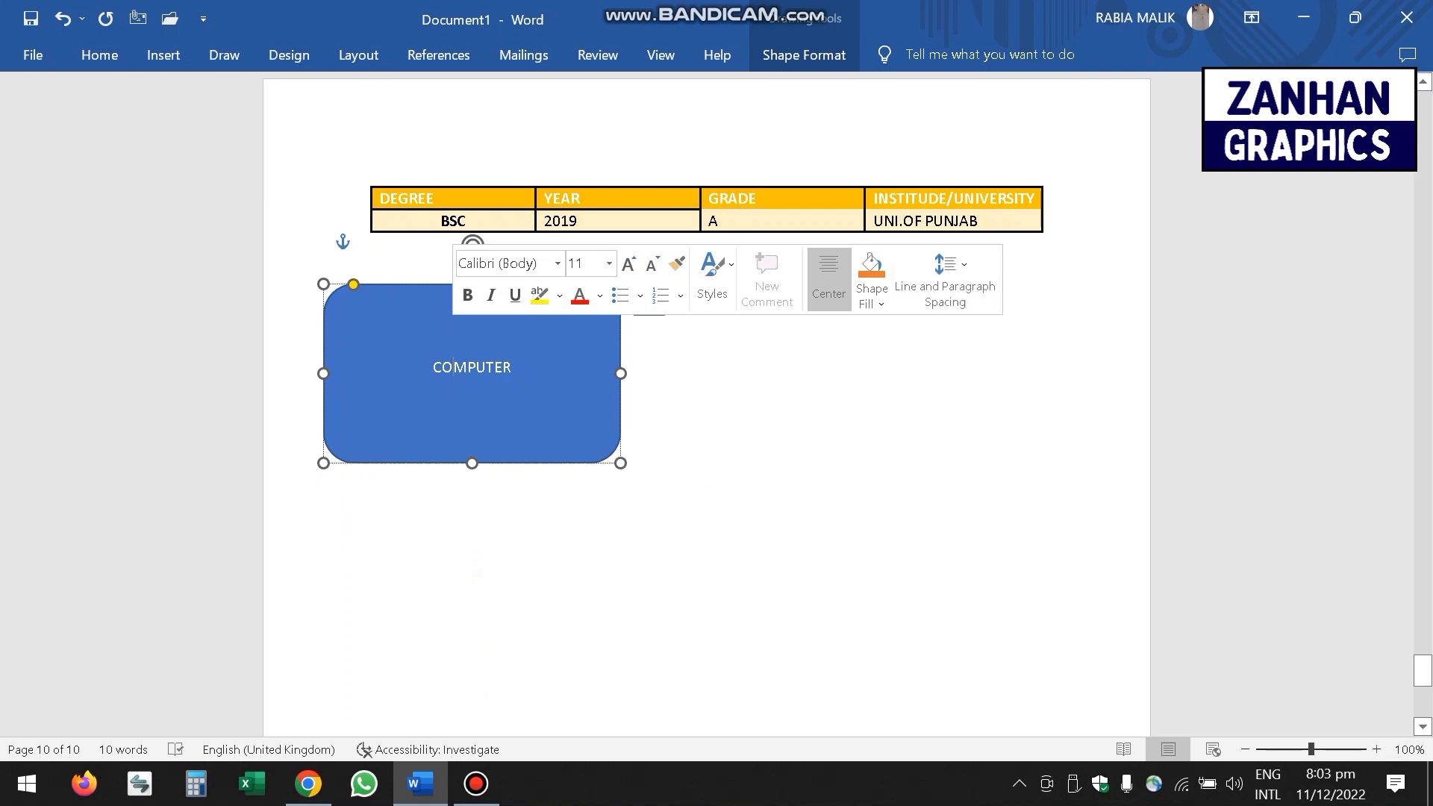
{"action": "double_click", "coordinate": [453, 367]}
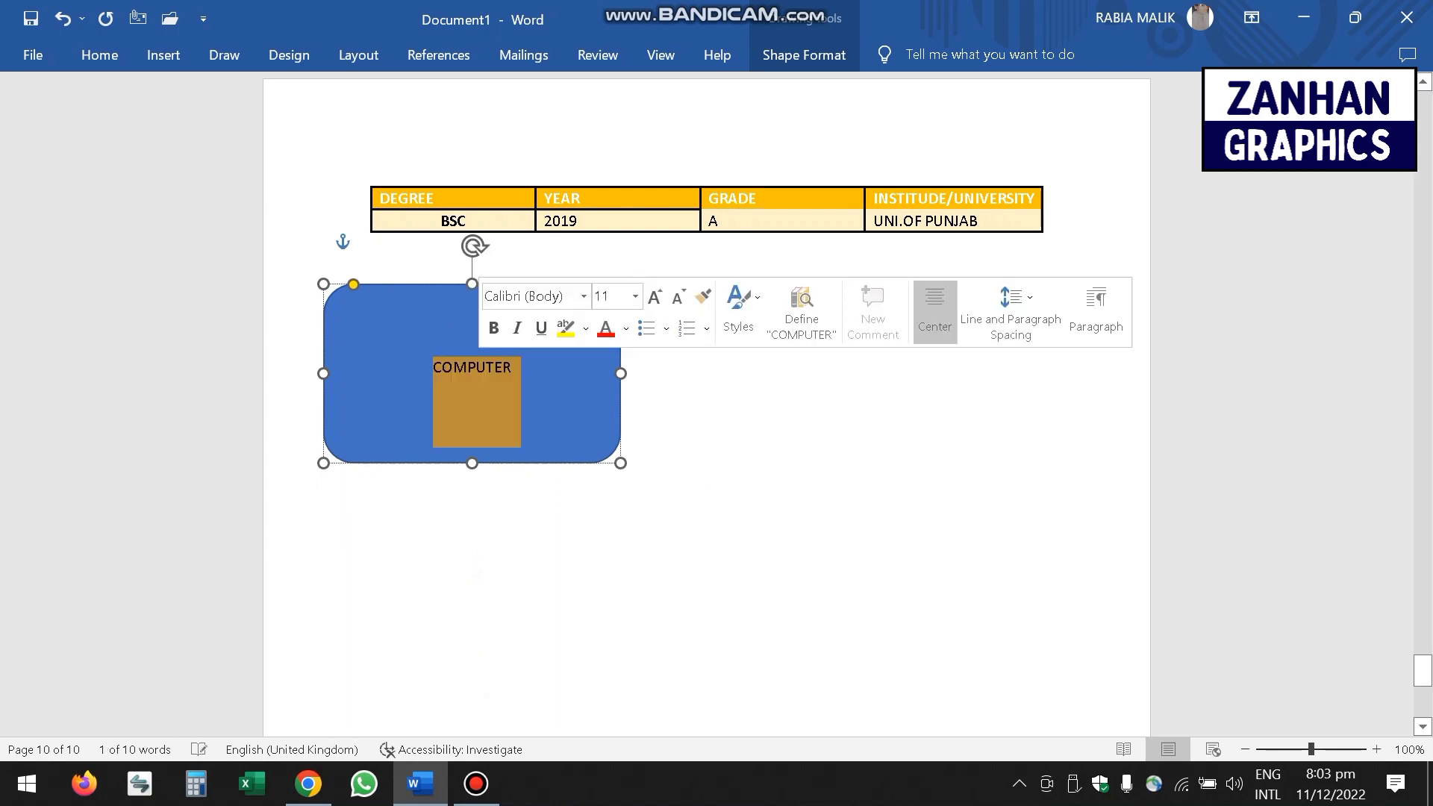
{"action": "right_click", "coordinate": [480, 367]}
{"action": "key", "text": "Escape"}
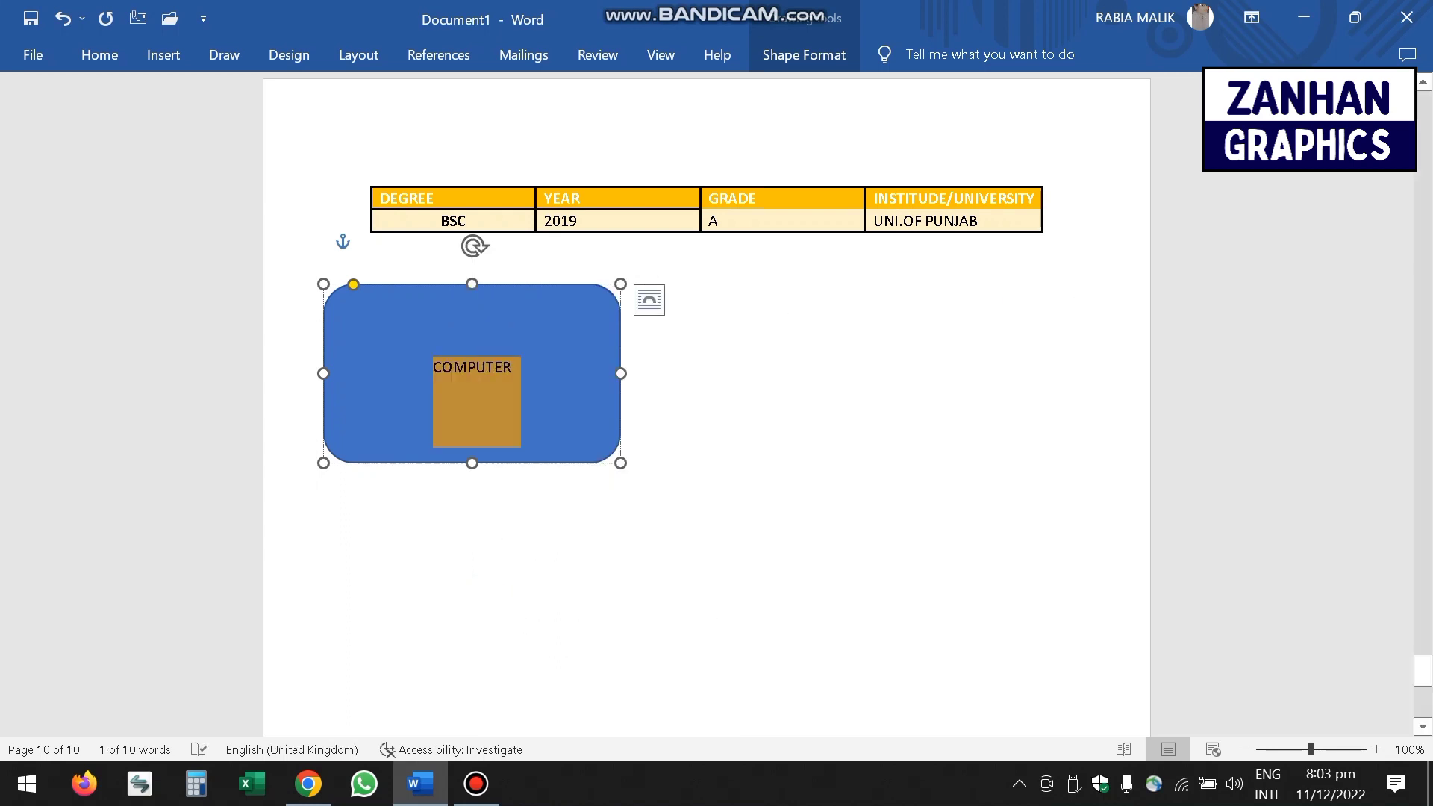
{"action": "right_click", "coordinate": [539, 353]}
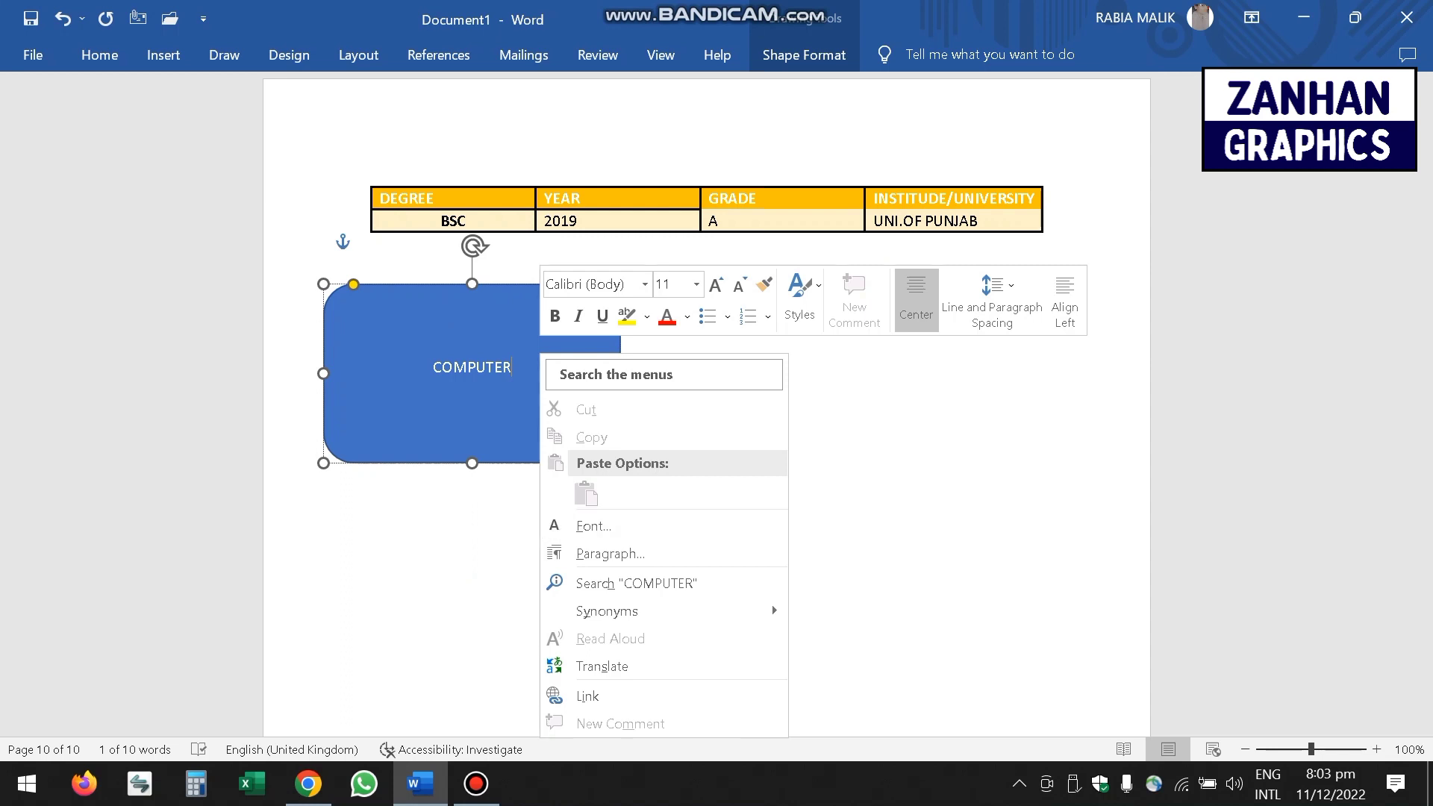
{"action": "key", "text": "Escape"}
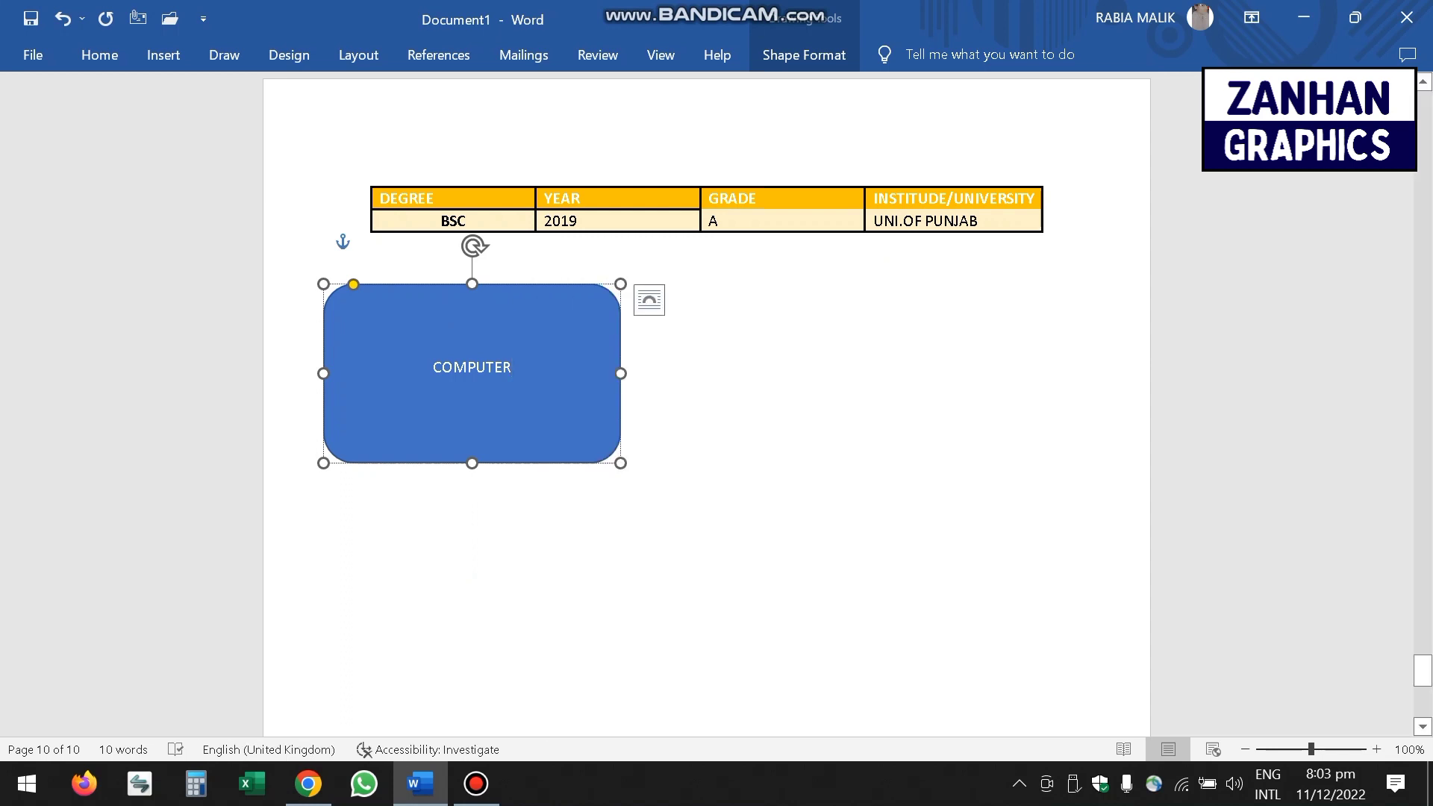
{"action": "triple_click", "coordinate": [473, 367]}
{"action": "left_click", "coordinate": [649, 305]}
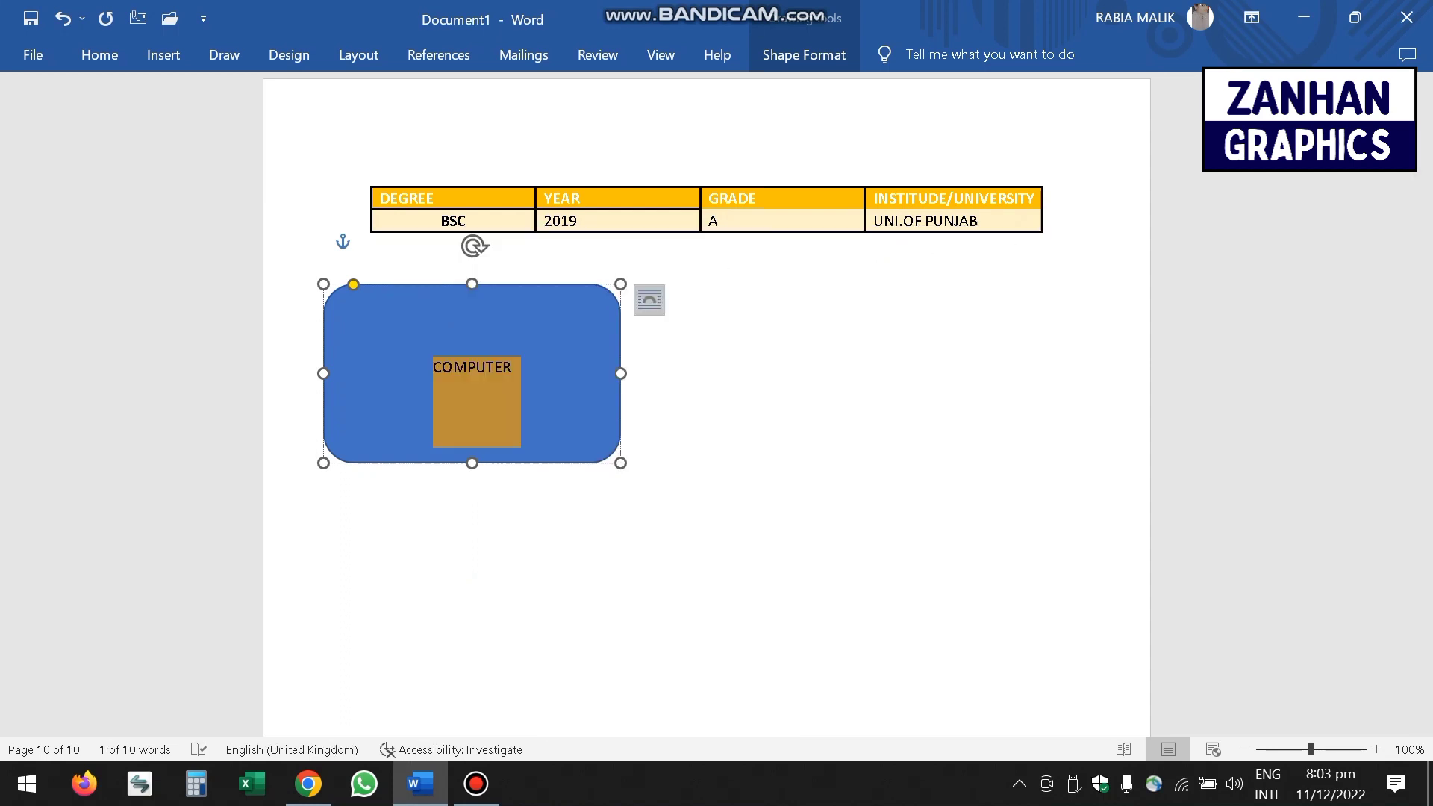
{"action": "left_click", "coordinate": [512, 367]}
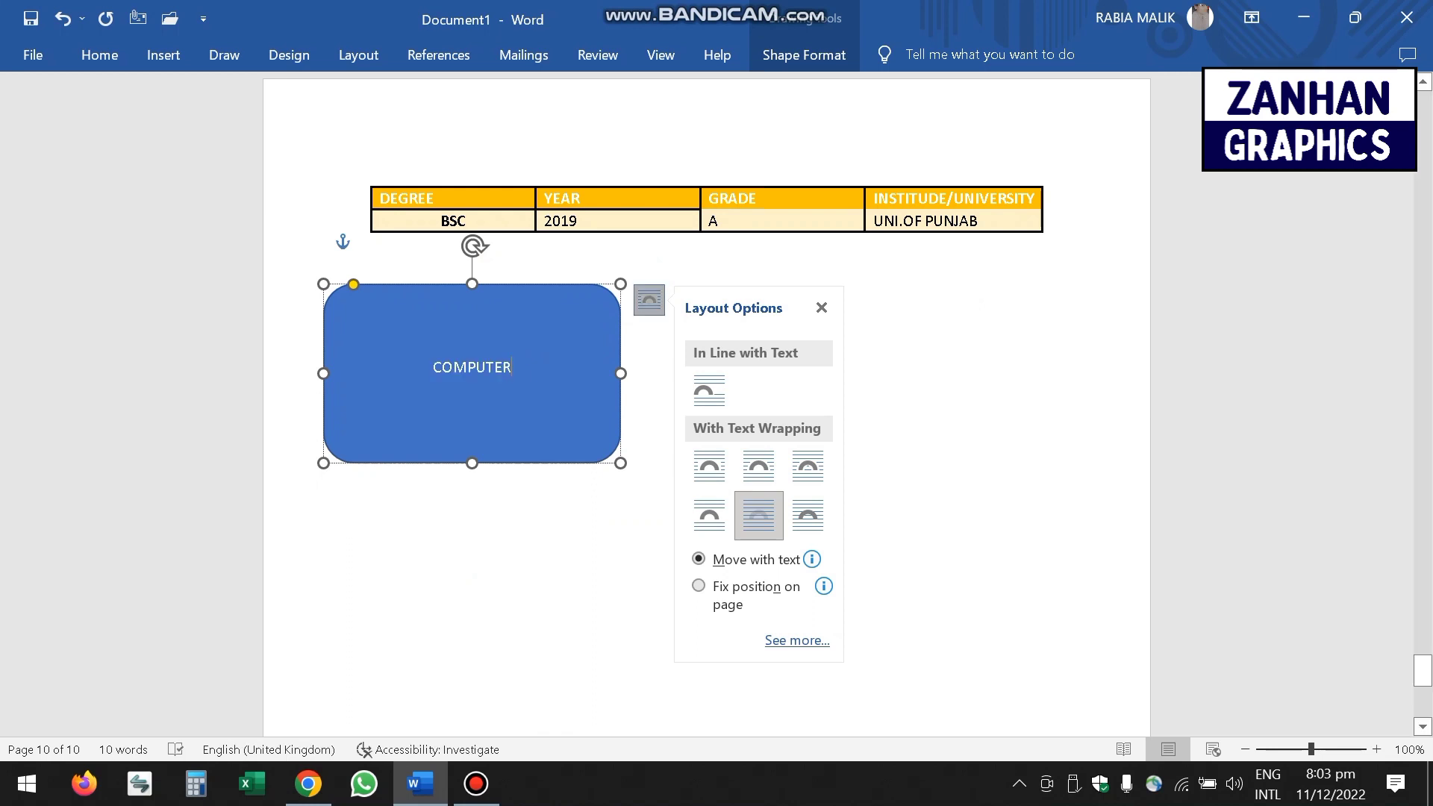
{"action": "right_click", "coordinate": [606, 302]}
{"action": "key", "text": "Escape"}
- Shrink the rounded rectangle slightly from its upper-left corner and select the COMPUTER text inside it
{"action": "mouse_move", "coordinate": [324, 284]}
{"action": "left_mouse_down"}
{"action": "mouse_move", "coordinate": [393, 313]}
{"action": "mouse_move", "coordinate": [344, 304]}
{"action": "left_mouse_up"}
{"action": "triple_click", "coordinate": [481, 377]}
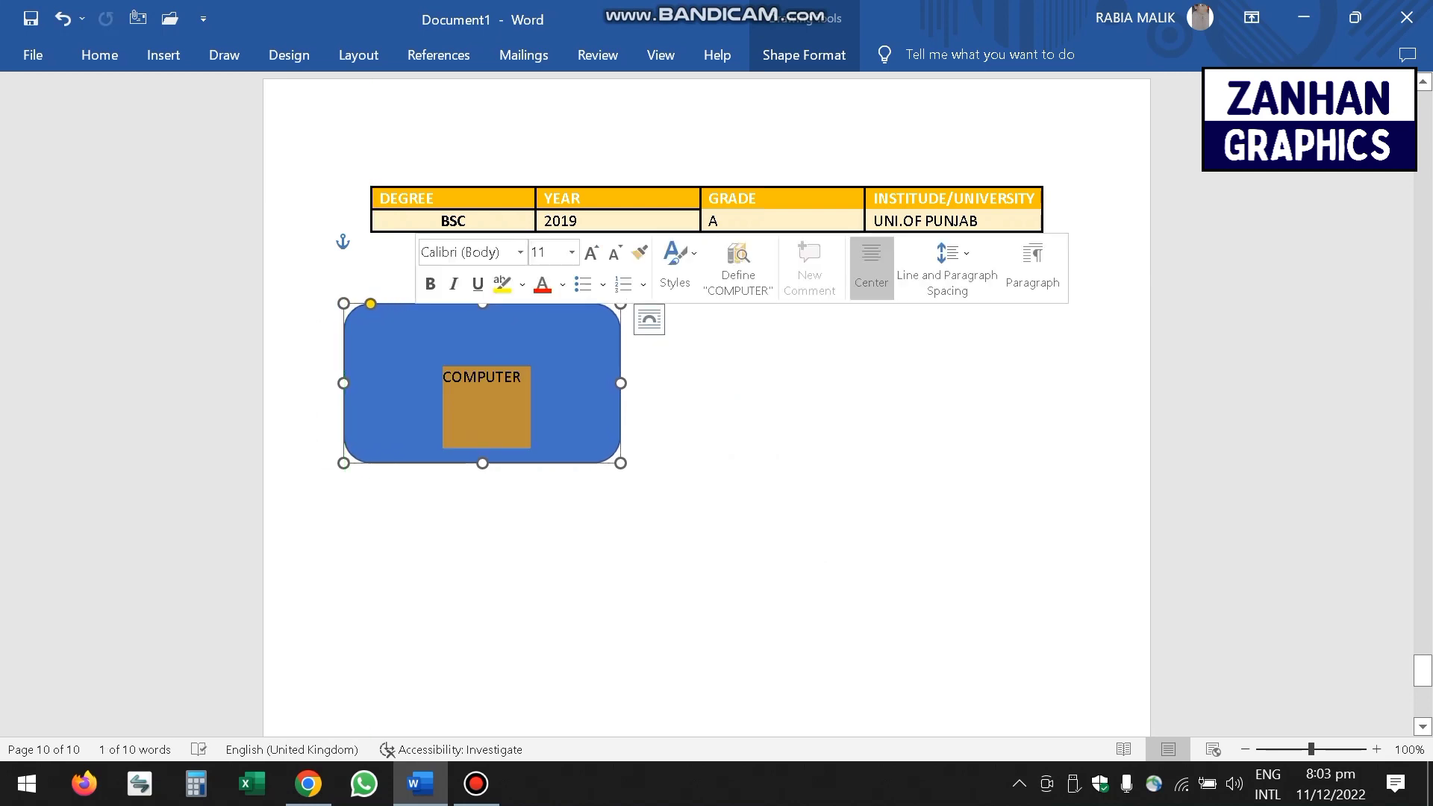
{"action": "right_click", "coordinate": [418, 322]}
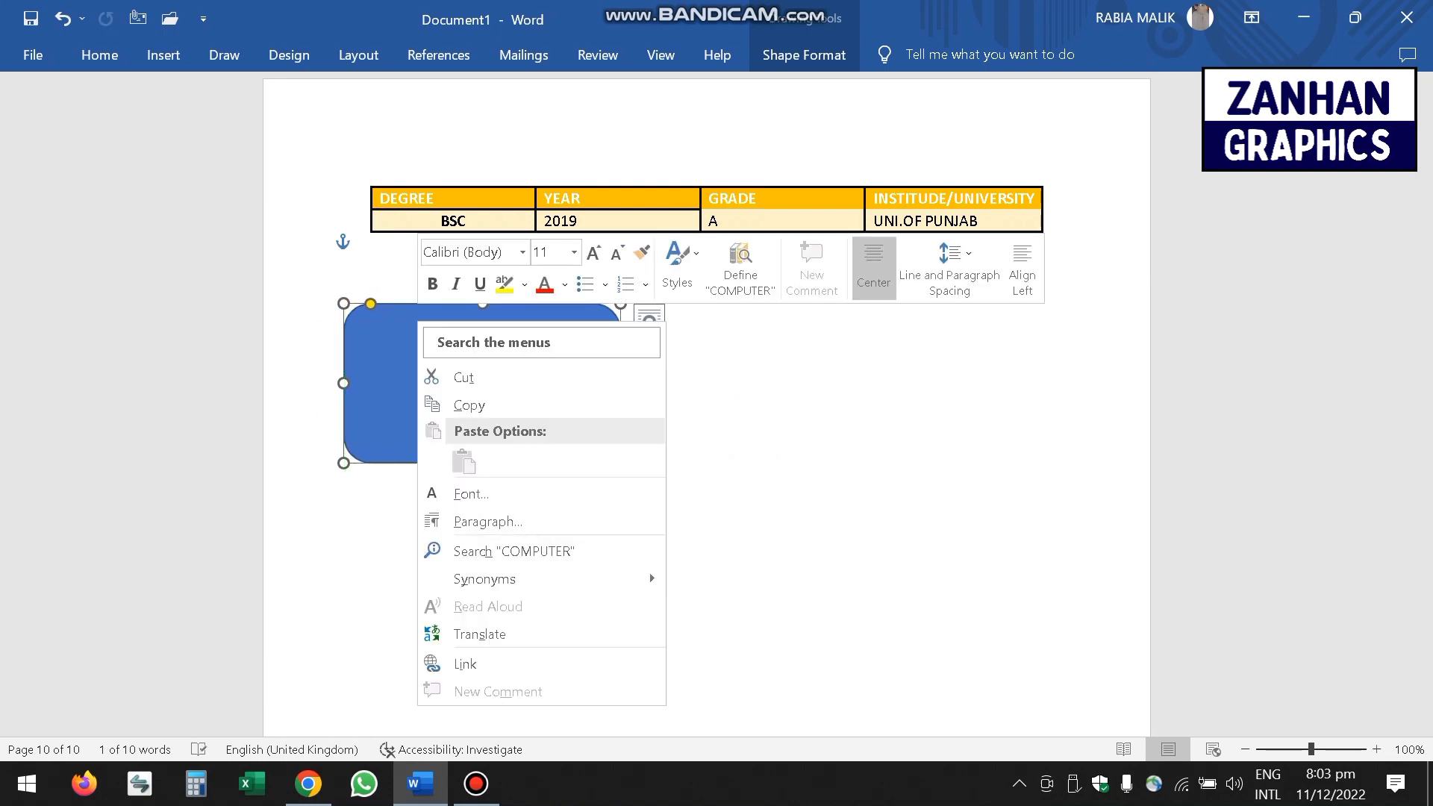
{"action": "mouse_move", "coordinate": [485, 579]}
{"action": "key", "text": "Escape"}
- Search the icon library for COMPUTER and insert the monitor, laptop and desktop-with-tower icons in place of the selected text
{"action": "left_click", "coordinate": [162, 55]}
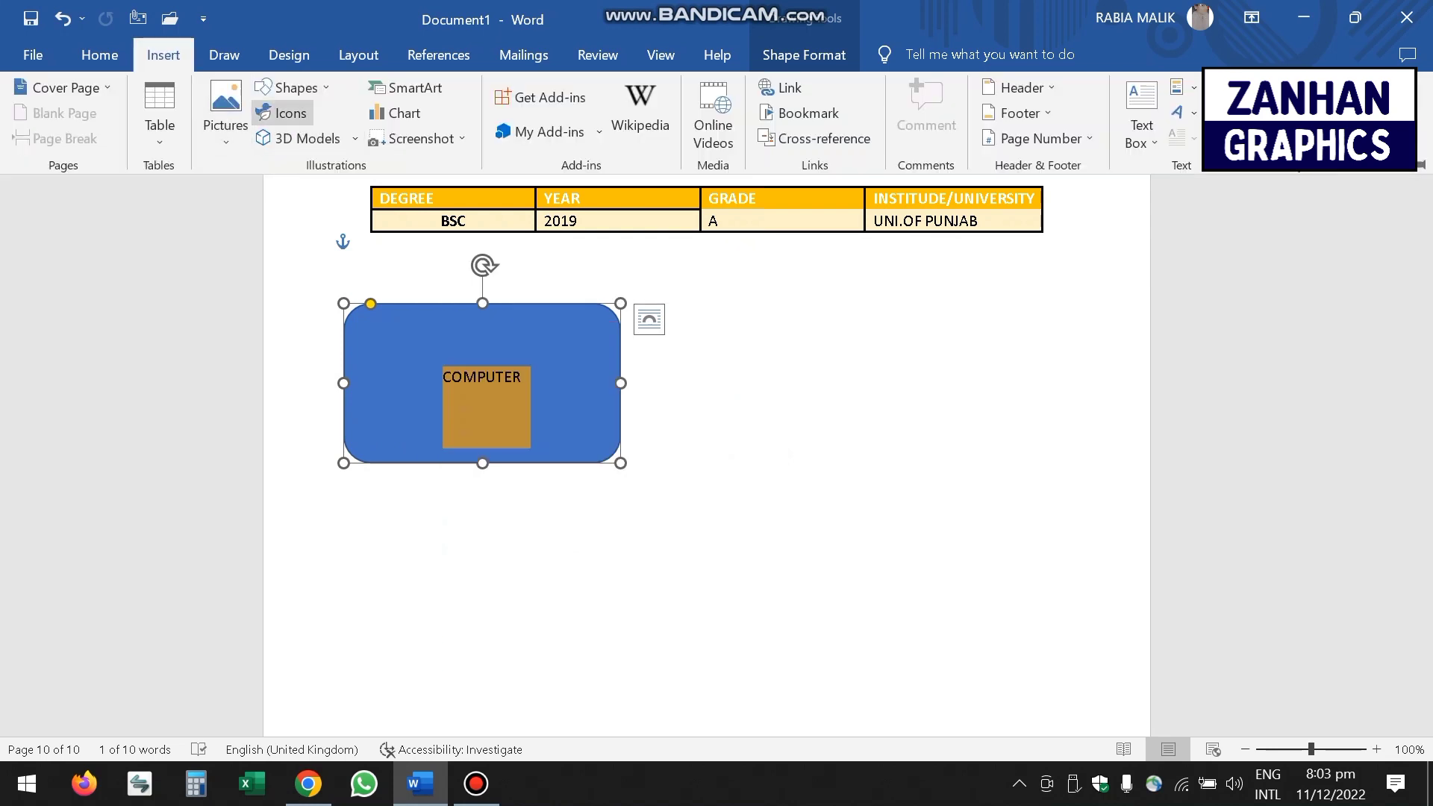
{"action": "left_click", "coordinate": [283, 112]}
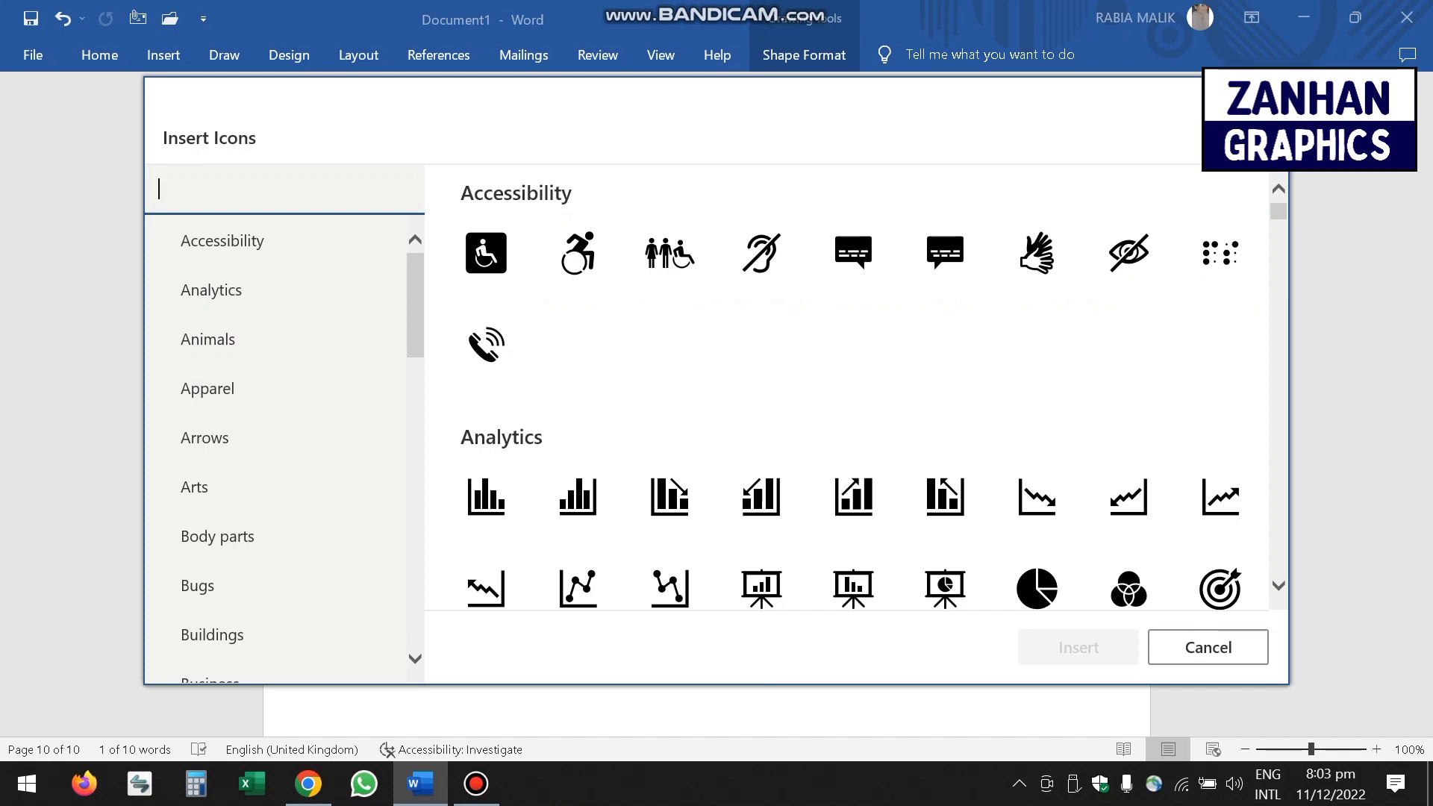
{"action": "type", "text": "COMPU"}
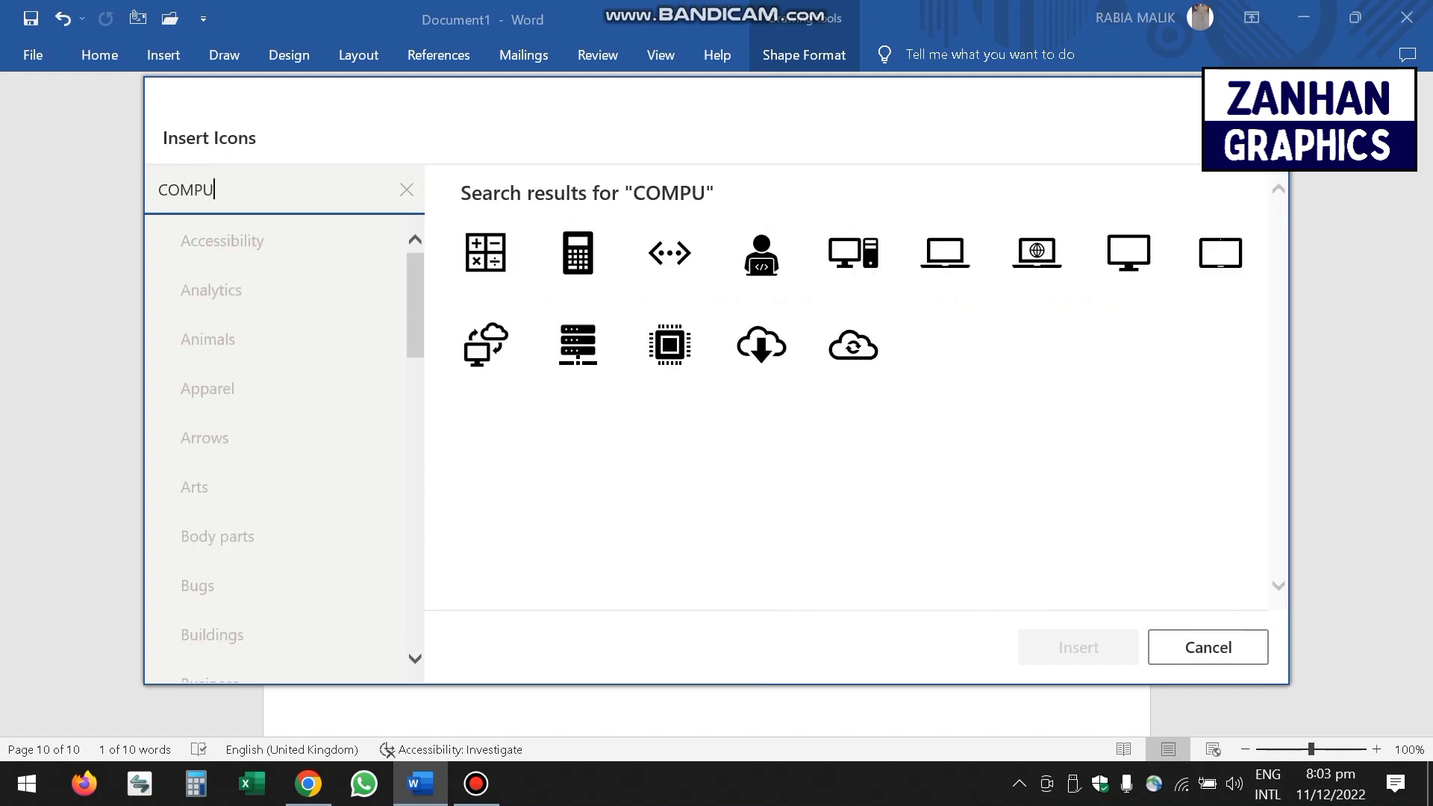
{"action": "type", "text": "TER"}
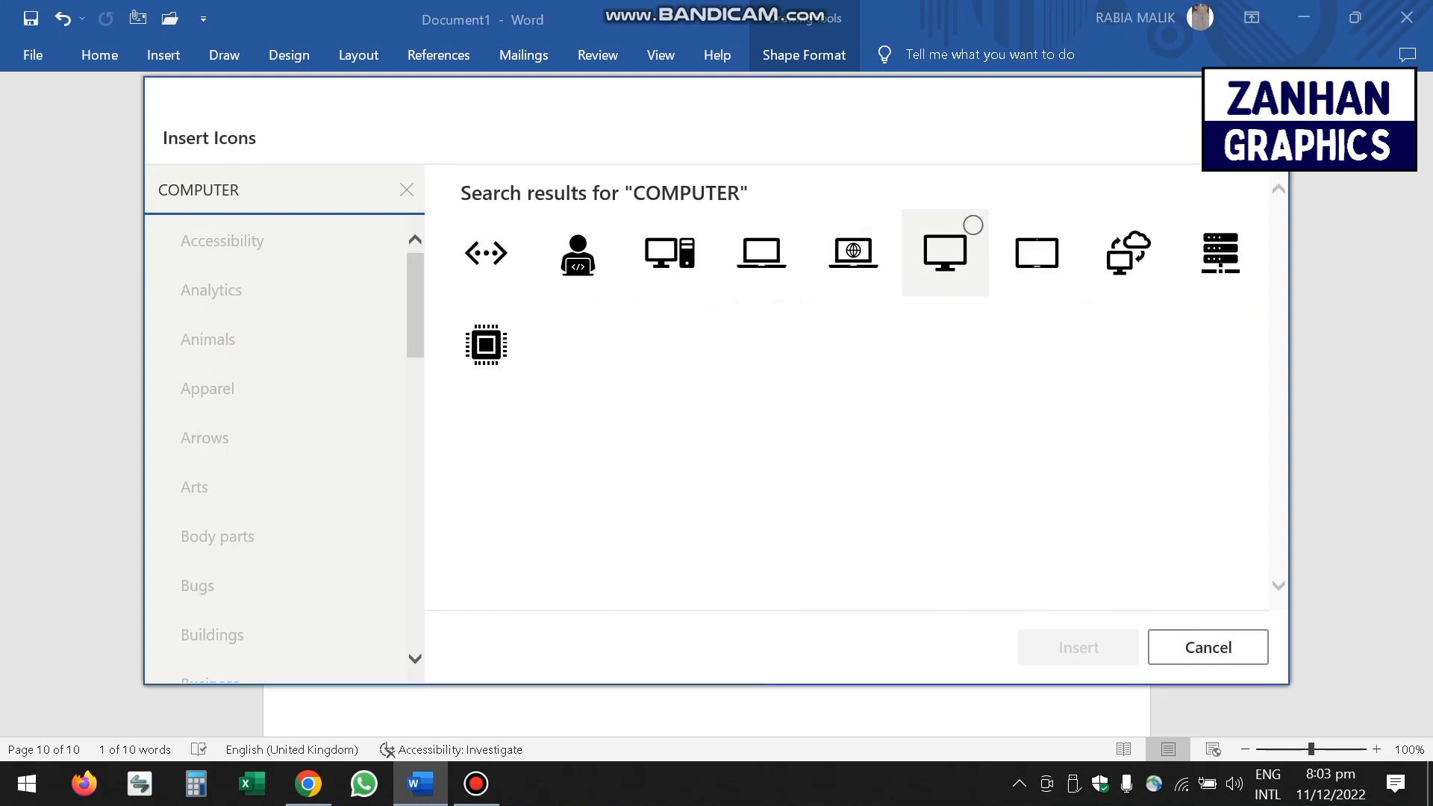
{"action": "left_click", "coordinate": [945, 253]}
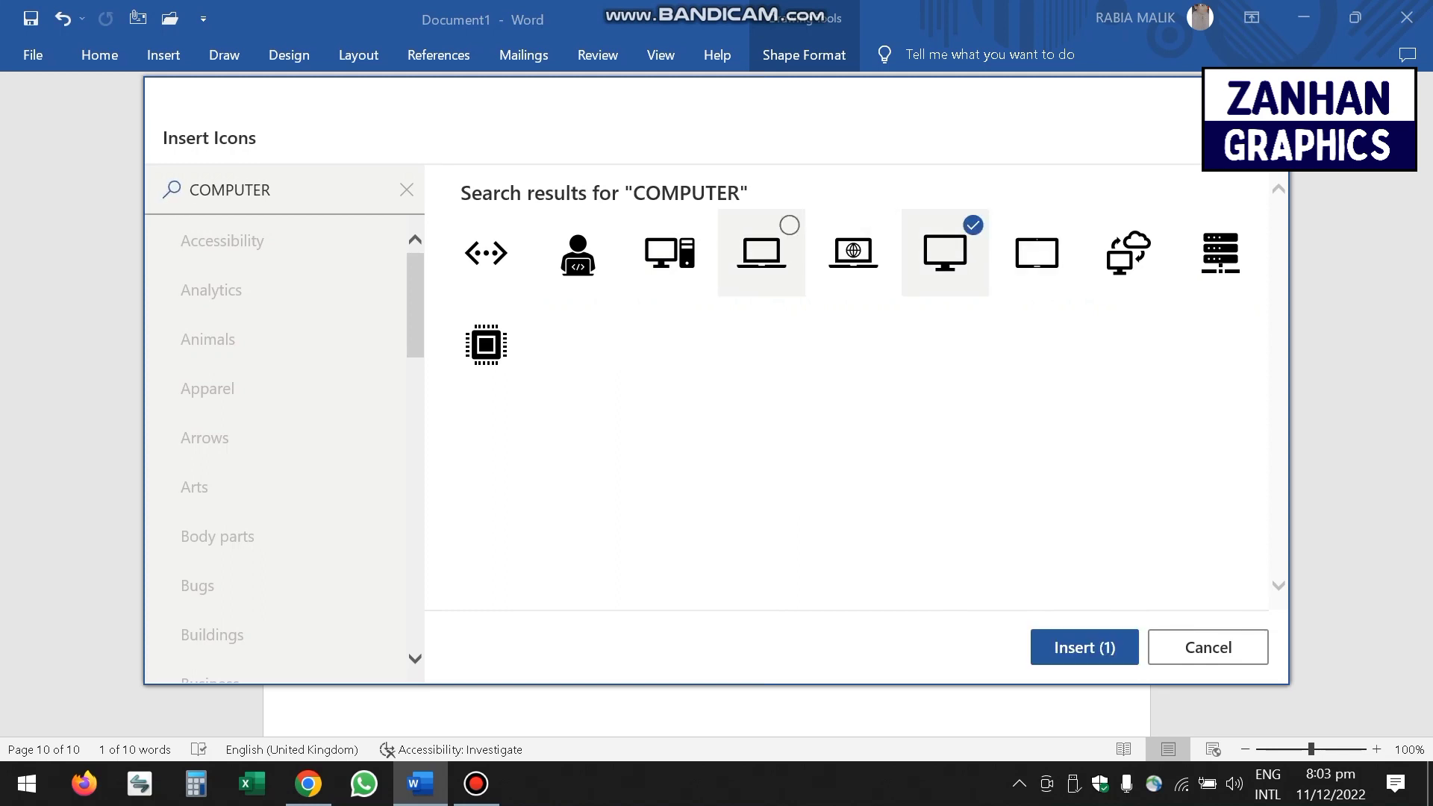
{"action": "left_click", "coordinate": [761, 253]}
{"action": "left_click", "coordinate": [669, 253]}
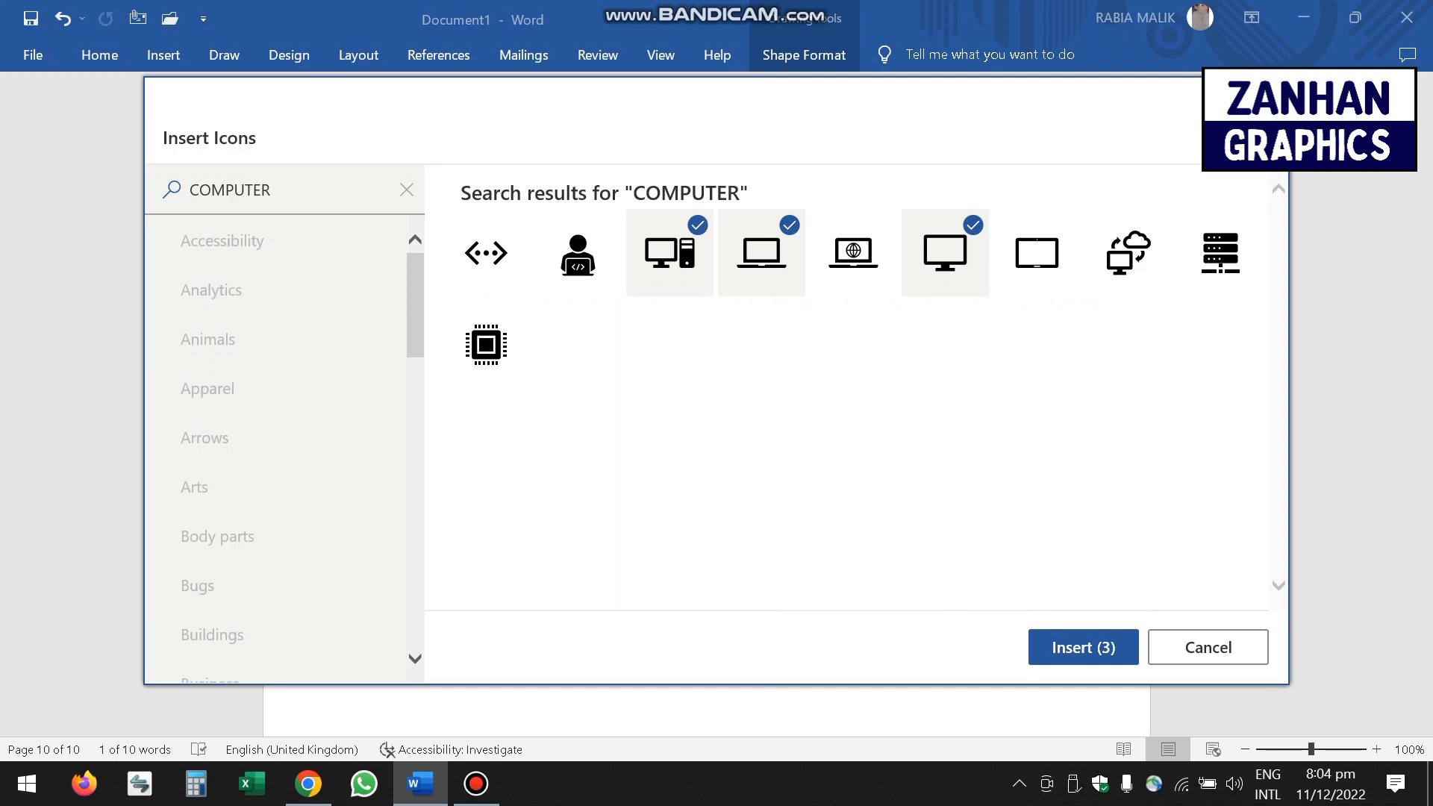
{"action": "left_click", "coordinate": [1084, 647]}
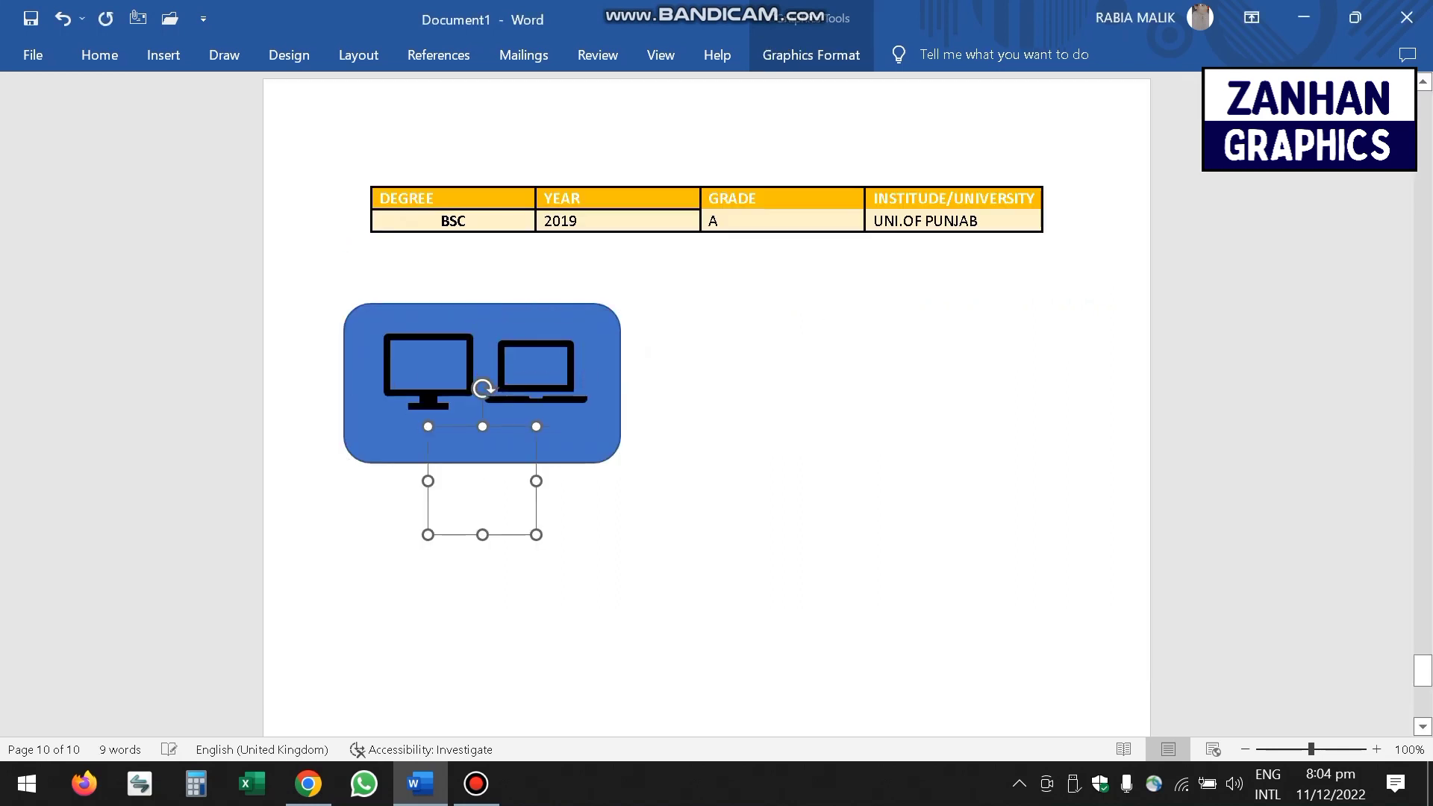
- Move the rounded rectangle with its icons slightly up, closer to the table
{"action": "left_click", "coordinate": [371, 242]}
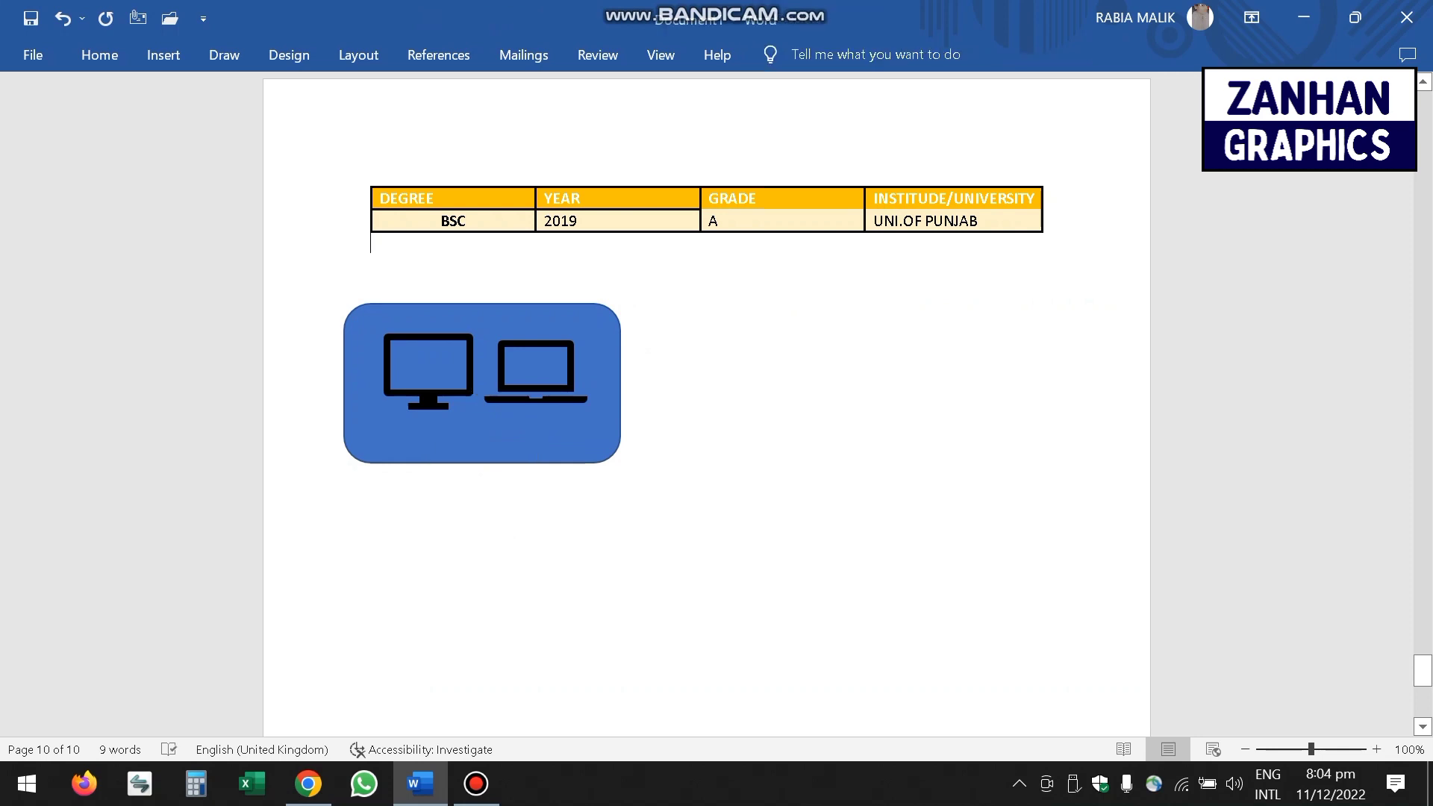
{"action": "left_click", "coordinate": [482, 482]}
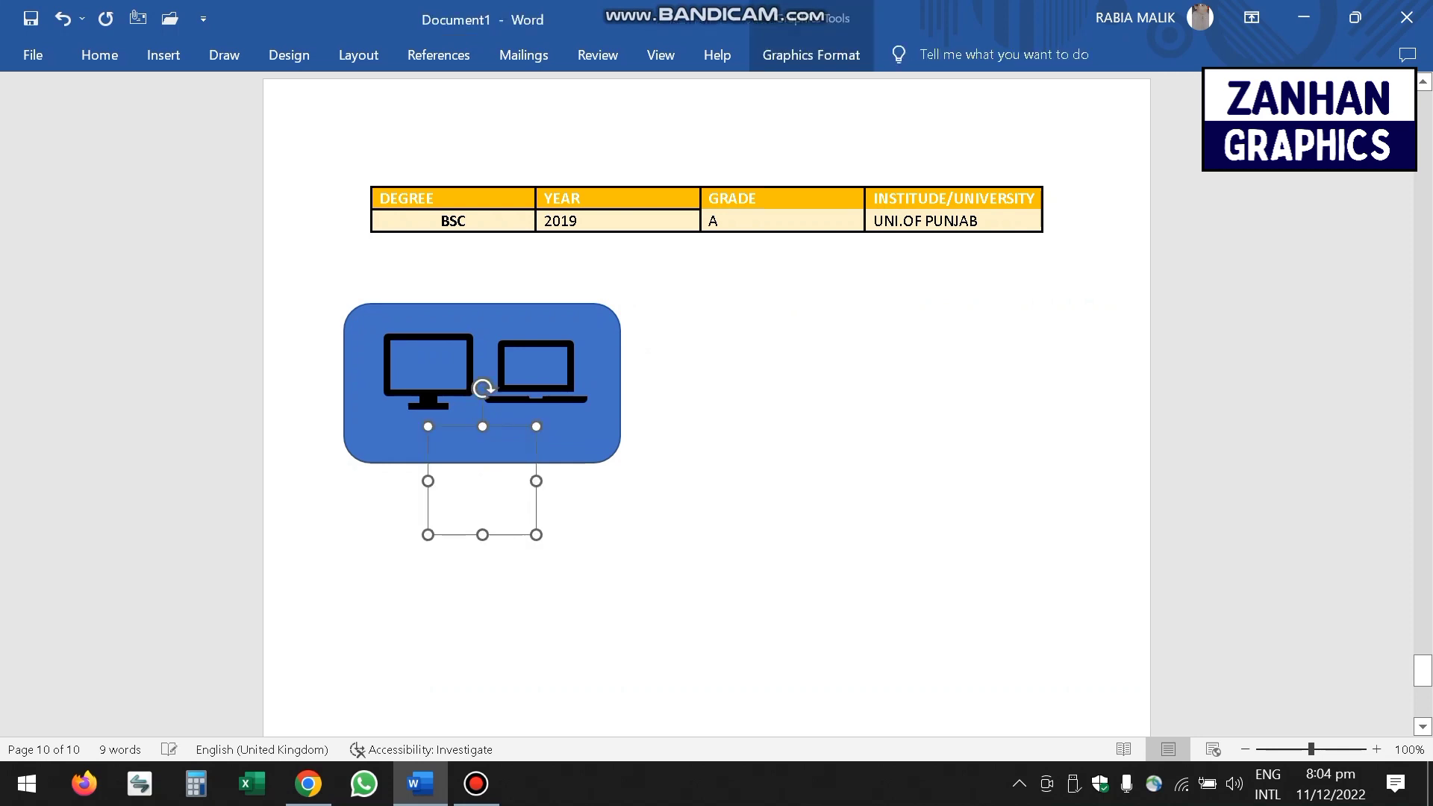
{"action": "mouse_move", "coordinate": [597, 388]}
{"action": "left_mouse_down"}
{"action": "mouse_move", "coordinate": [697, 360]}
{"action": "mouse_move", "coordinate": [596, 371]}
{"action": "left_mouse_up"}
{"action": "left_click", "coordinate": [482, 480]}
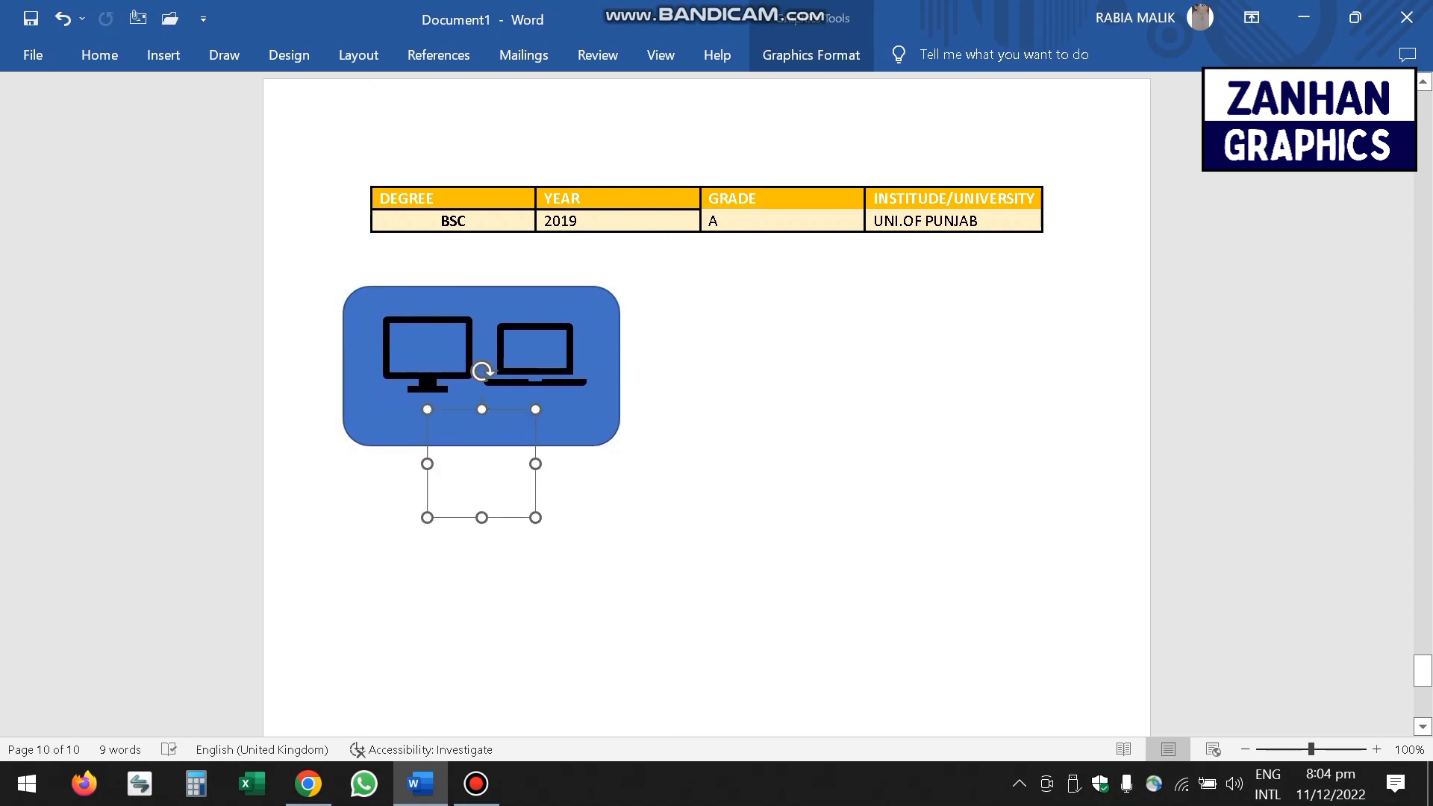
{"action": "left_click", "coordinate": [570, 425]}
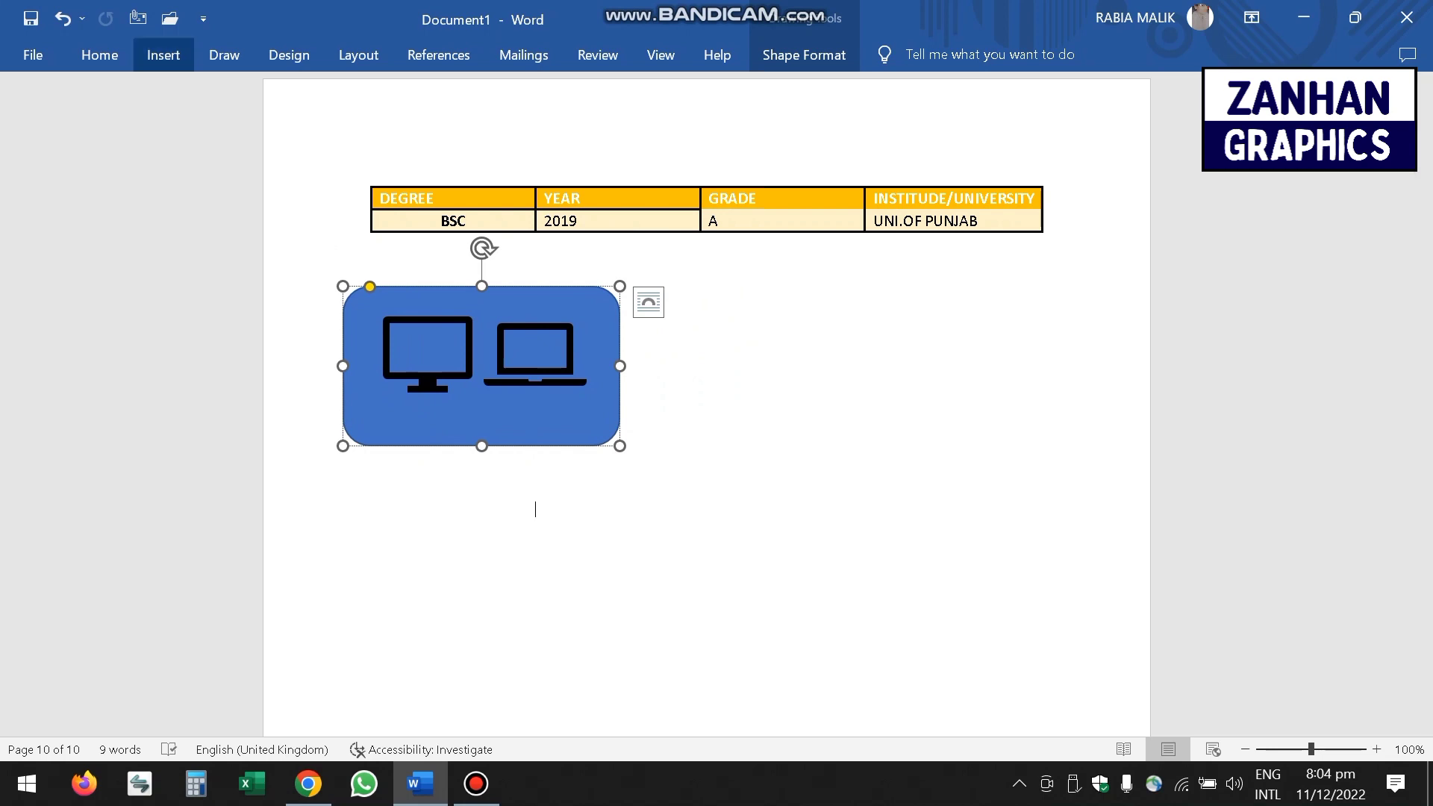
{"action": "left_click", "coordinate": [536, 508]}
{"action": "left_click", "coordinate": [535, 354]}
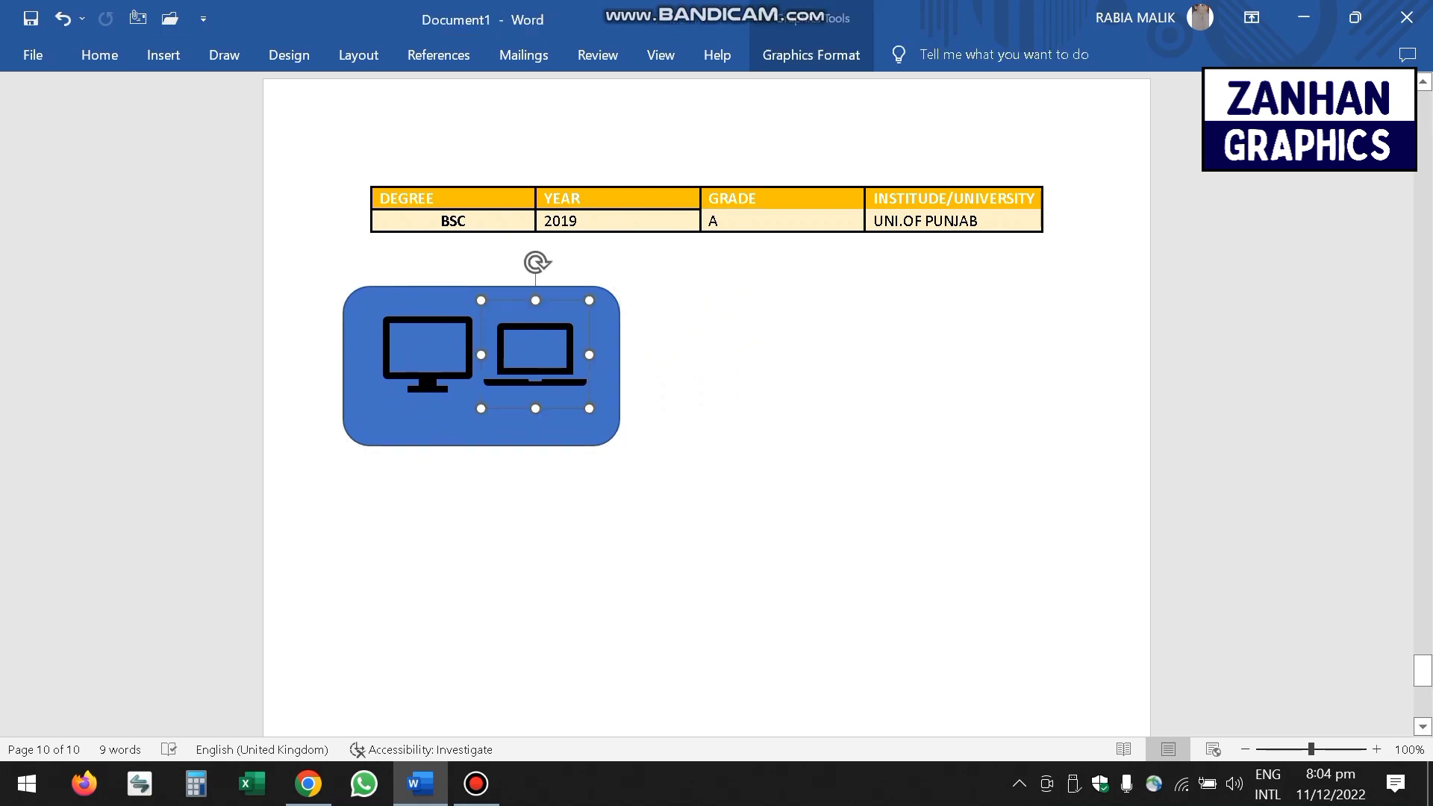
{"action": "left_click", "coordinate": [543, 493]}
{"action": "left_click", "coordinate": [481, 477]}
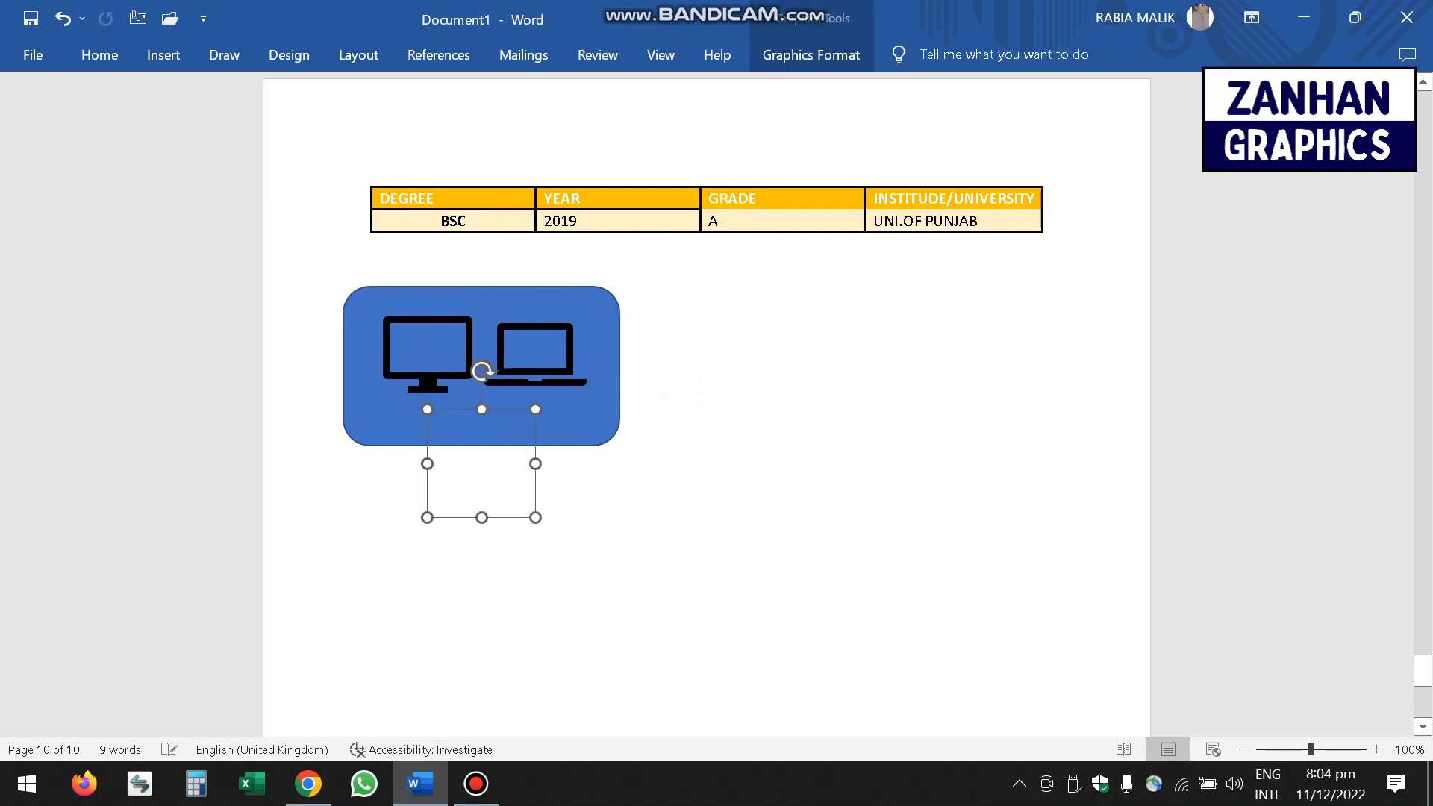
- Move the laptop icon and the desktop-with-tower icon out of the rounded rectangle's text to the line directly below the table
{"action": "left_click_drag", "start_coordinate": [535, 355], "coordinate": [545, 507]}
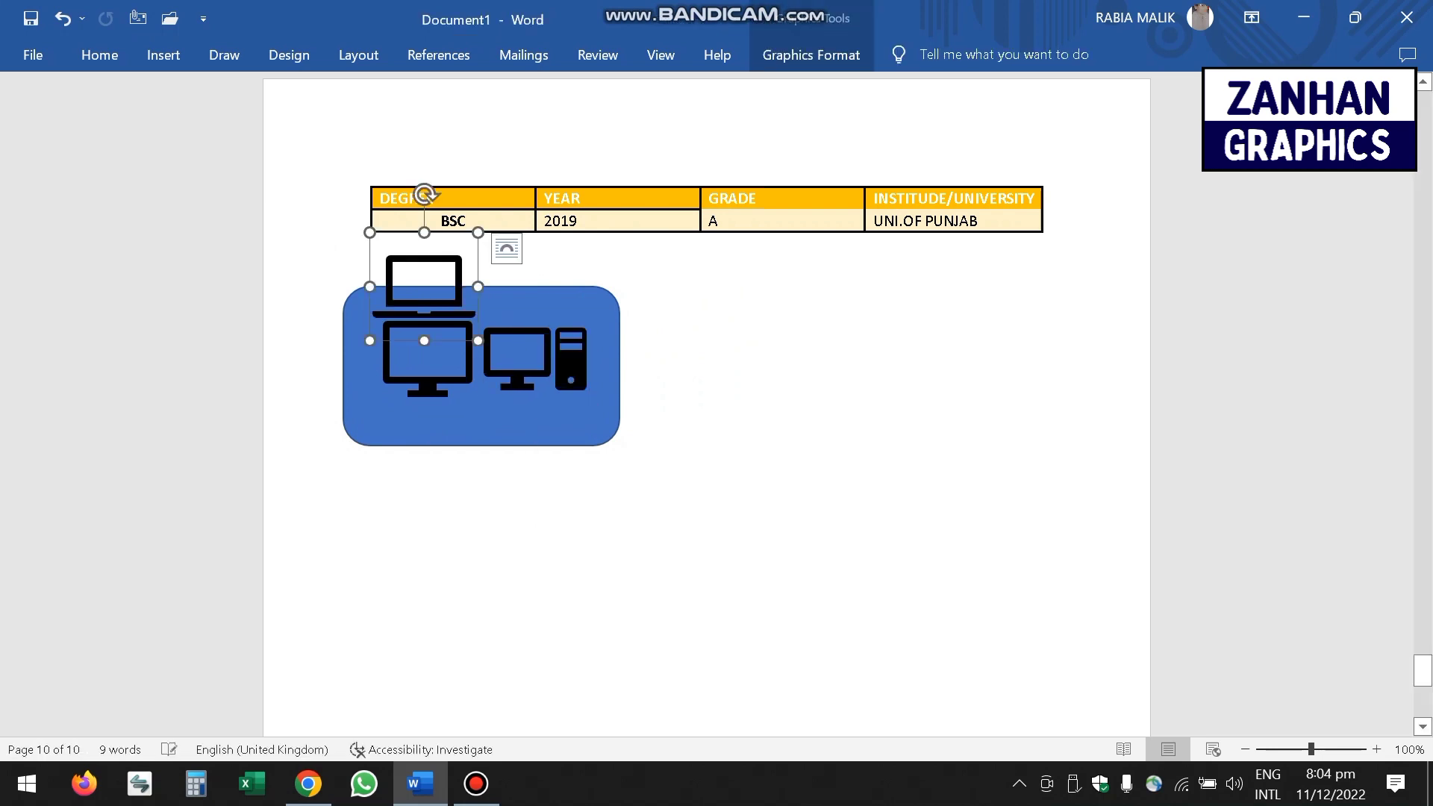
{"action": "left_click_drag", "start_coordinate": [535, 358], "coordinate": [395, 299]}
{"action": "left_click_drag", "start_coordinate": [522, 287], "coordinate": [585, 328]}
- Cut the remaining monitor icon from inside the rounded rectangle
{"action": "left_click", "coordinate": [548, 405]}
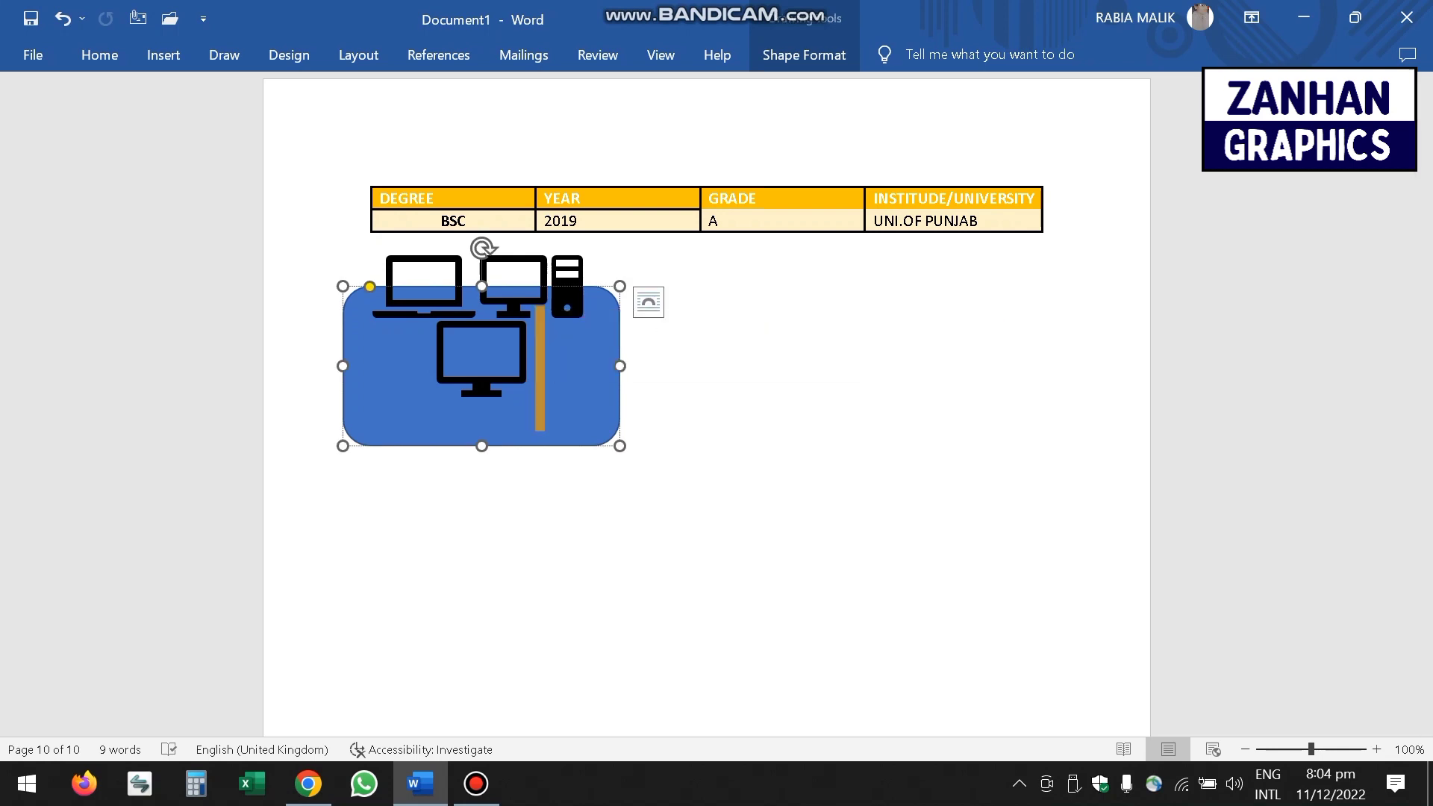
{"action": "right_click", "coordinate": [556, 407]}
{"action": "key", "text": "Escape"}
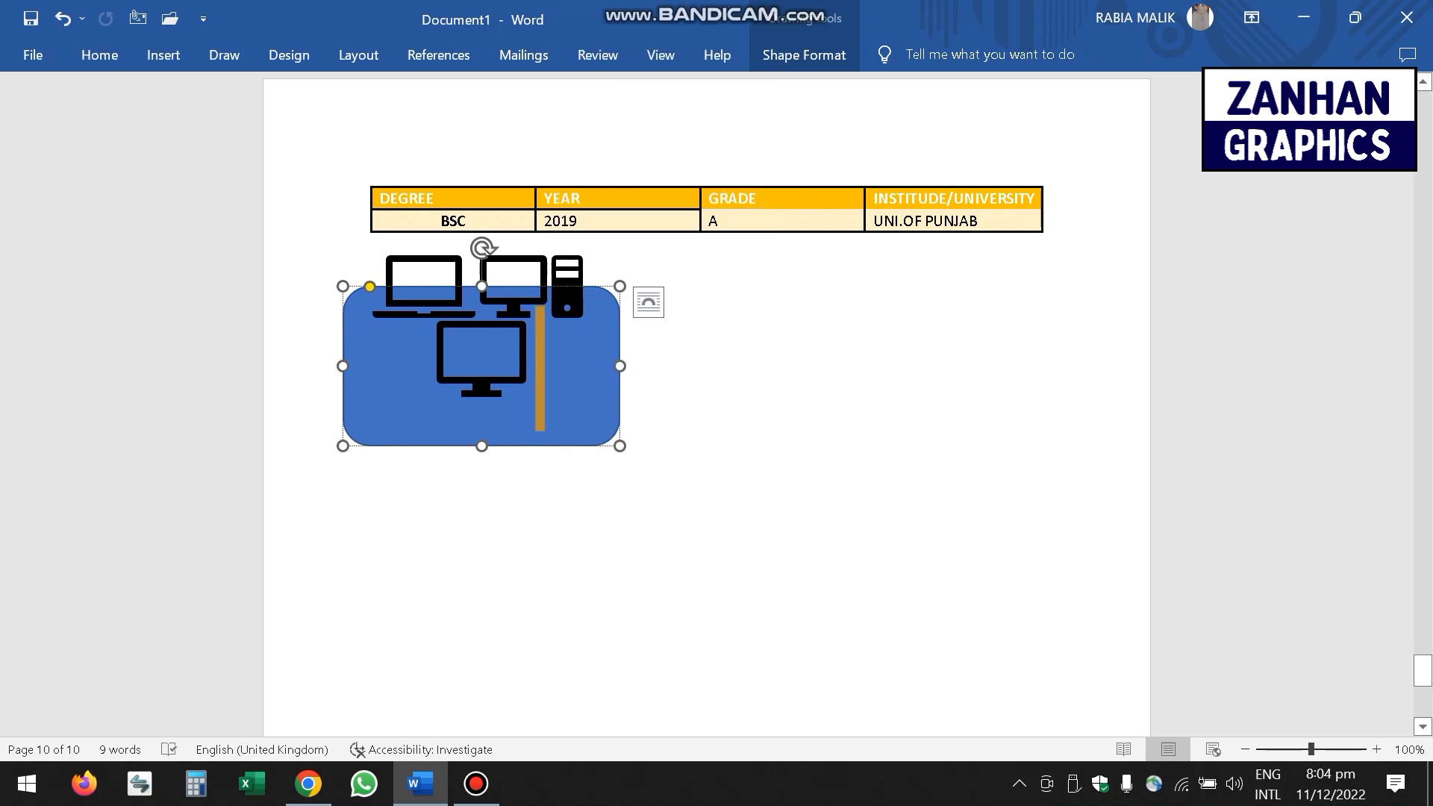
{"action": "left_click", "coordinate": [481, 359]}
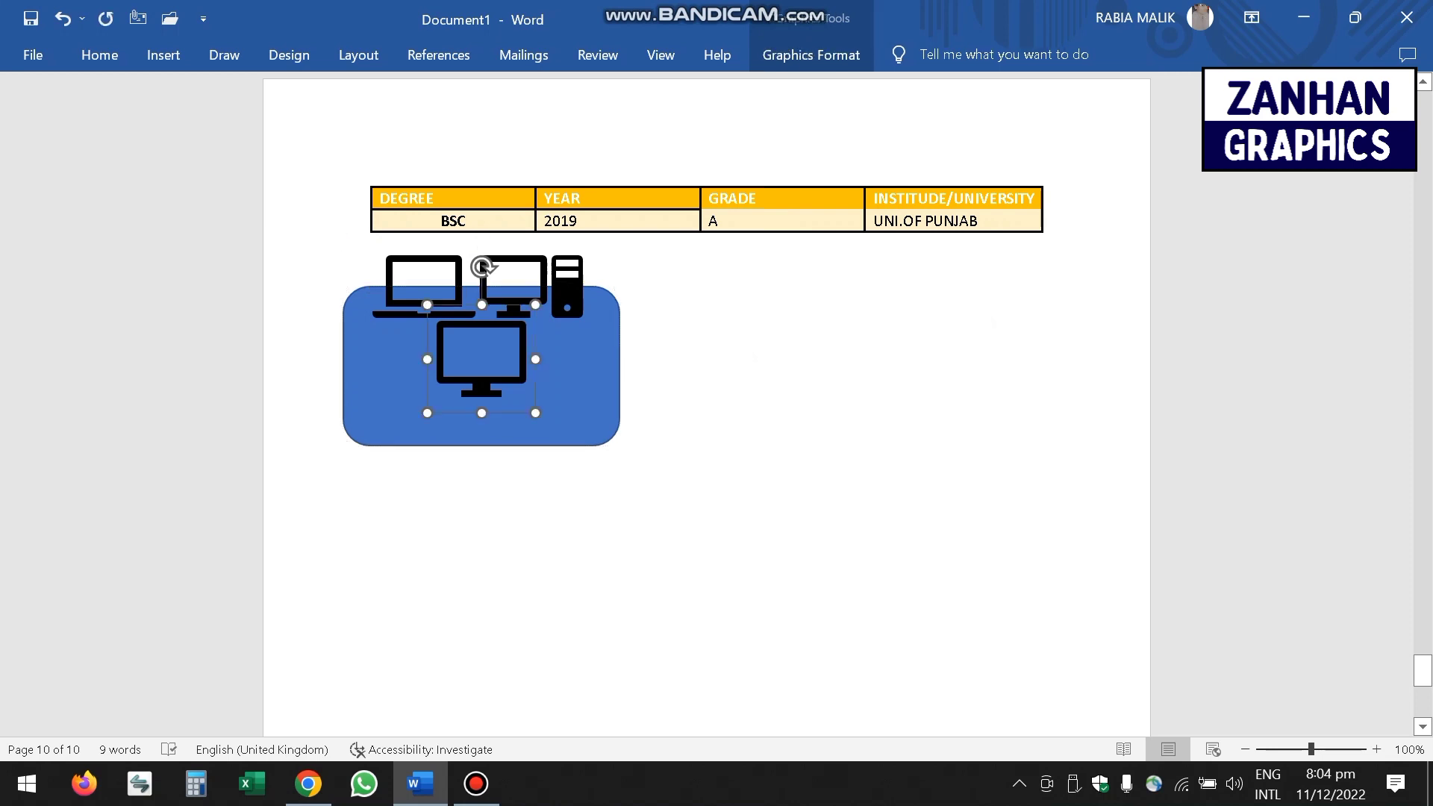
{"action": "right_click", "coordinate": [437, 359]}
{"action": "right_click", "coordinate": [404, 379]}
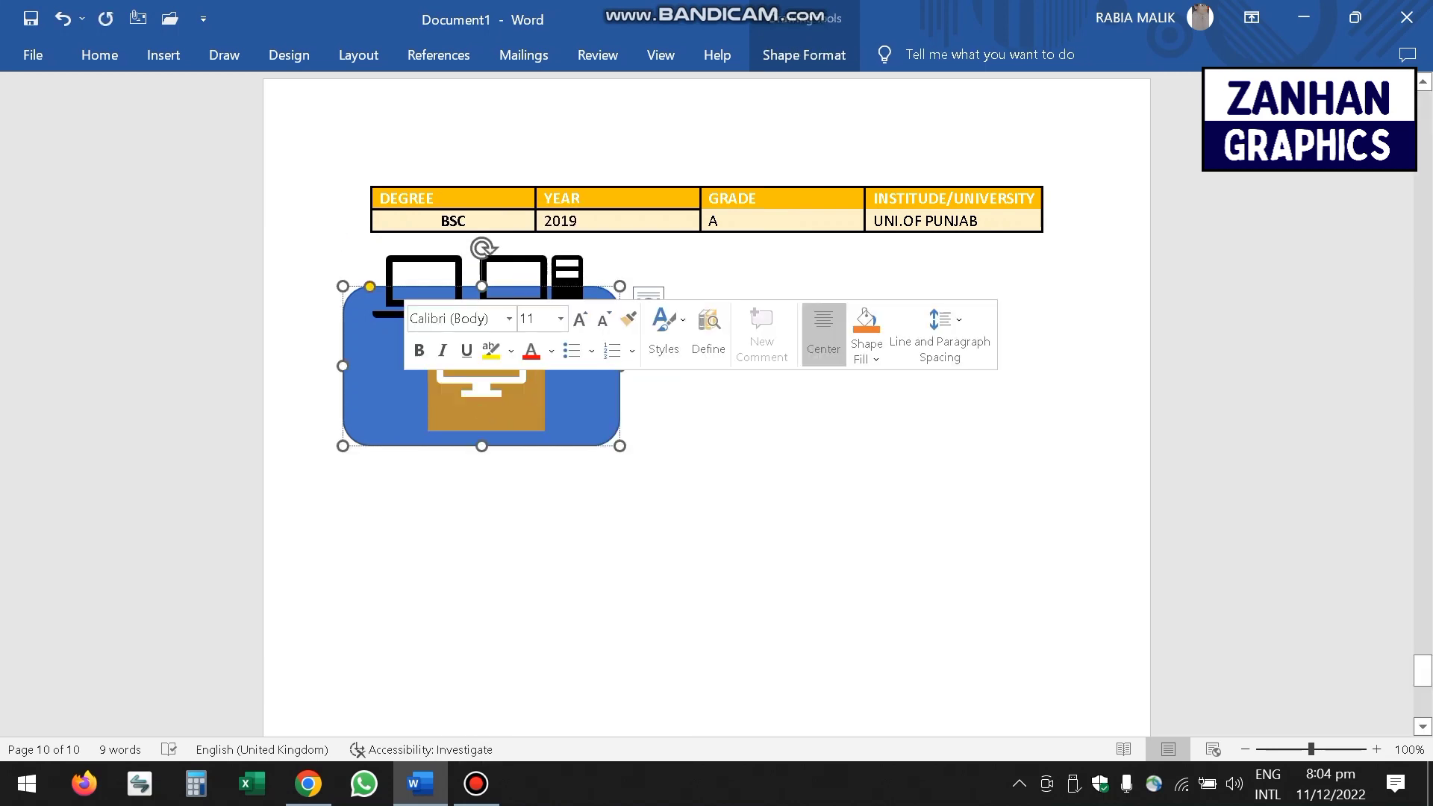
{"action": "right_click", "coordinate": [406, 388]}
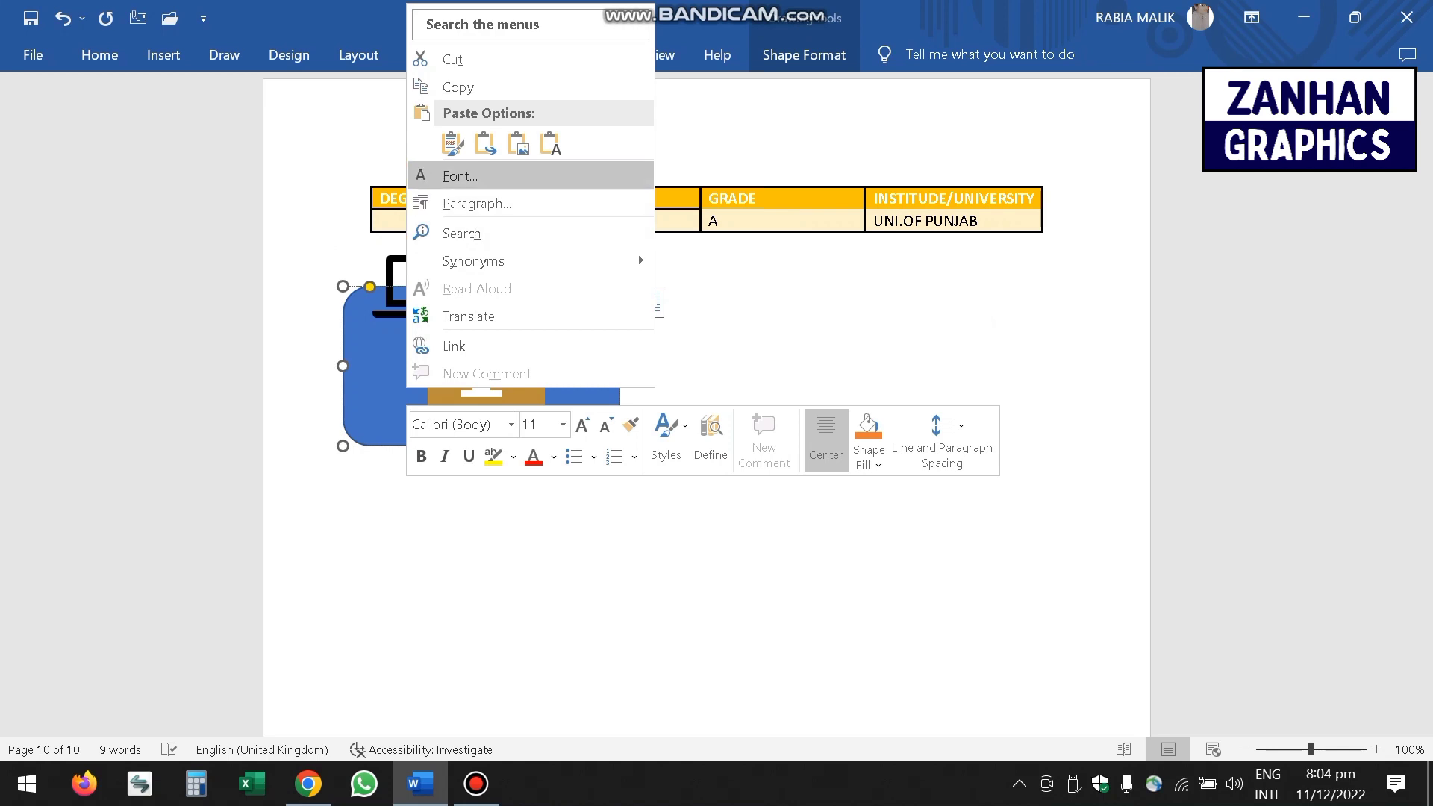
{"action": "left_click", "coordinate": [498, 60]}
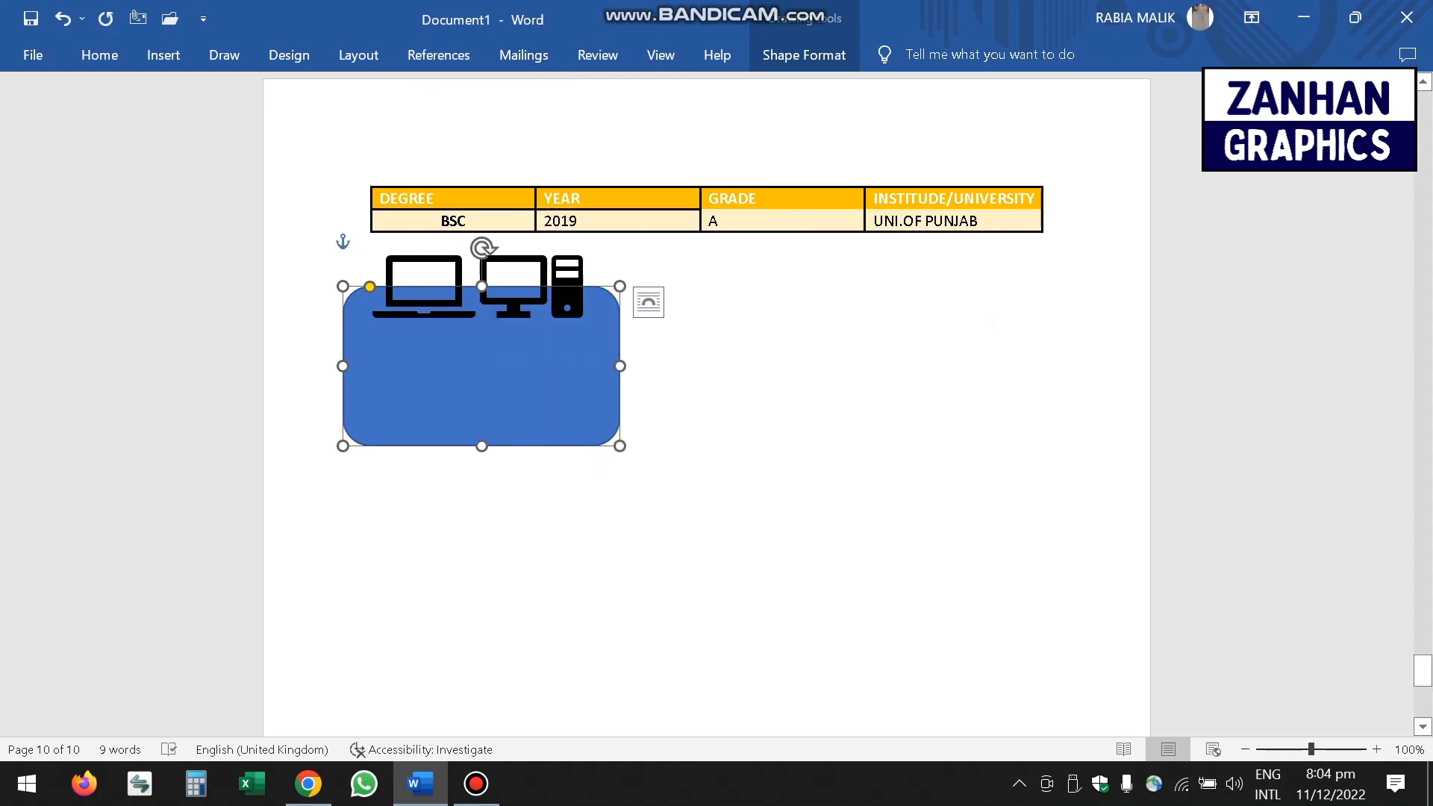
- Move the rounded rectangle away from the icons to beneath the GRADE and INSTITUDE/UNIVERSITY columns, and select the laptop icon
{"action": "left_click_drag", "start_coordinate": [481, 365], "coordinate": [912, 376]}
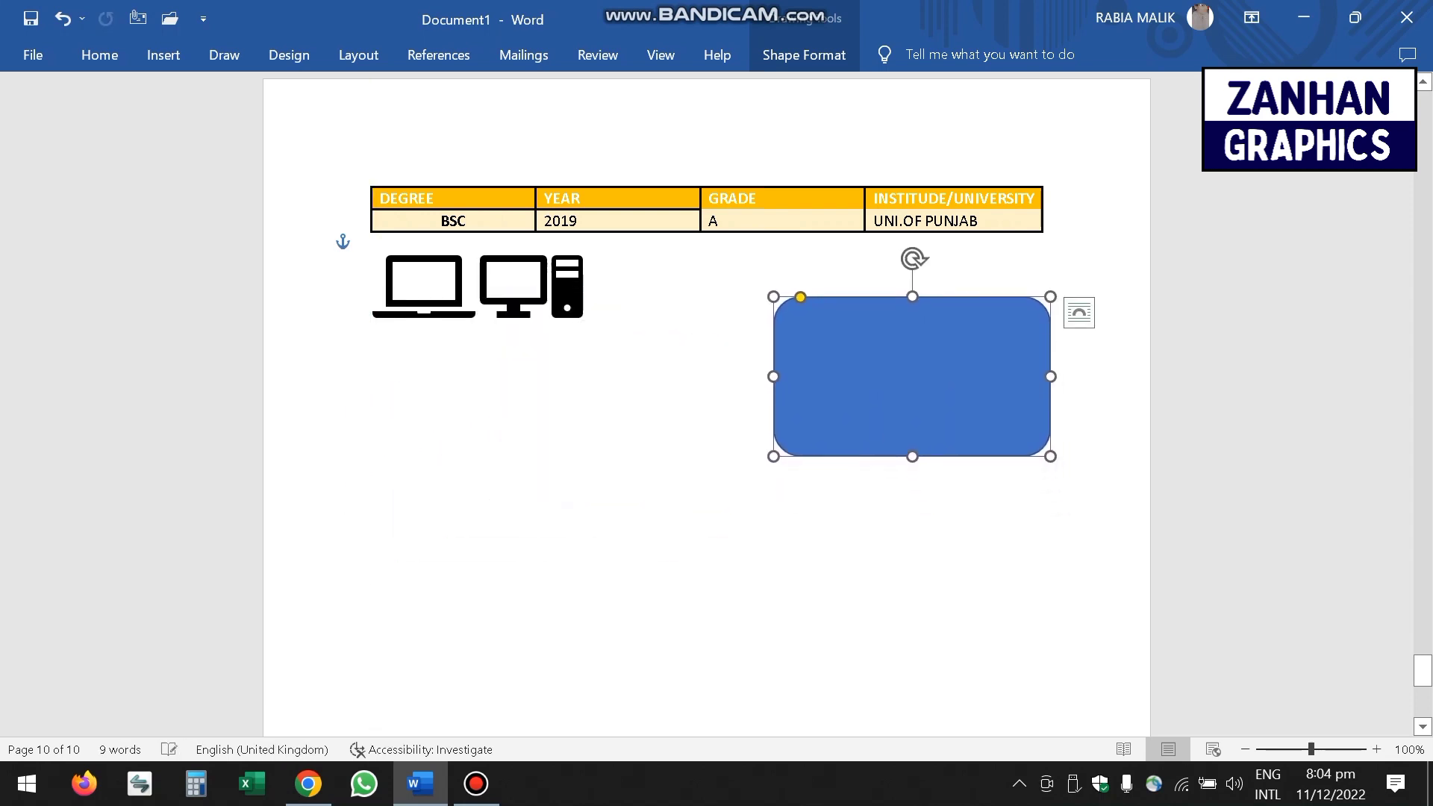
{"action": "left_click", "coordinate": [328, 298]}
{"action": "left_click", "coordinate": [424, 287]}
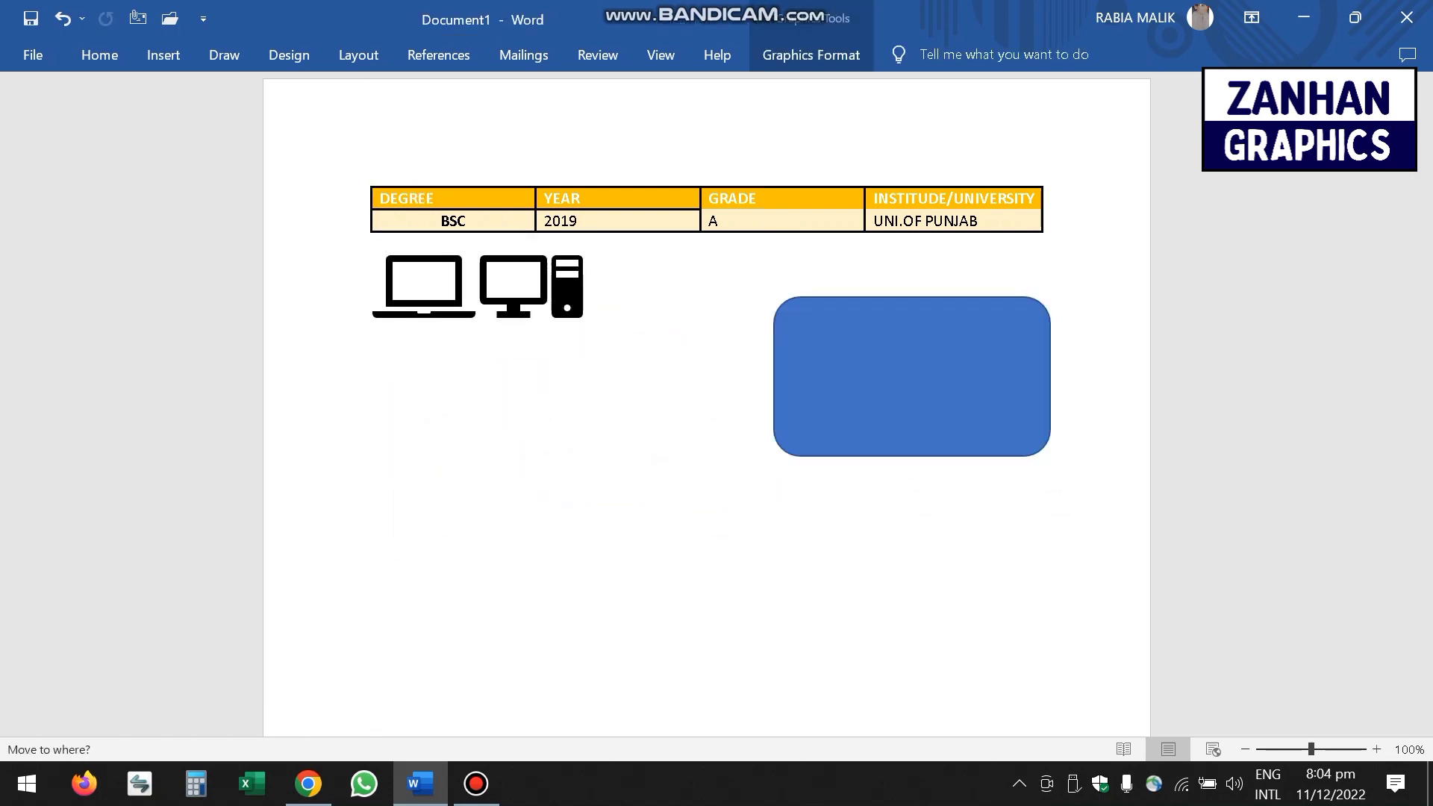
{"action": "left_click", "coordinate": [531, 286]}
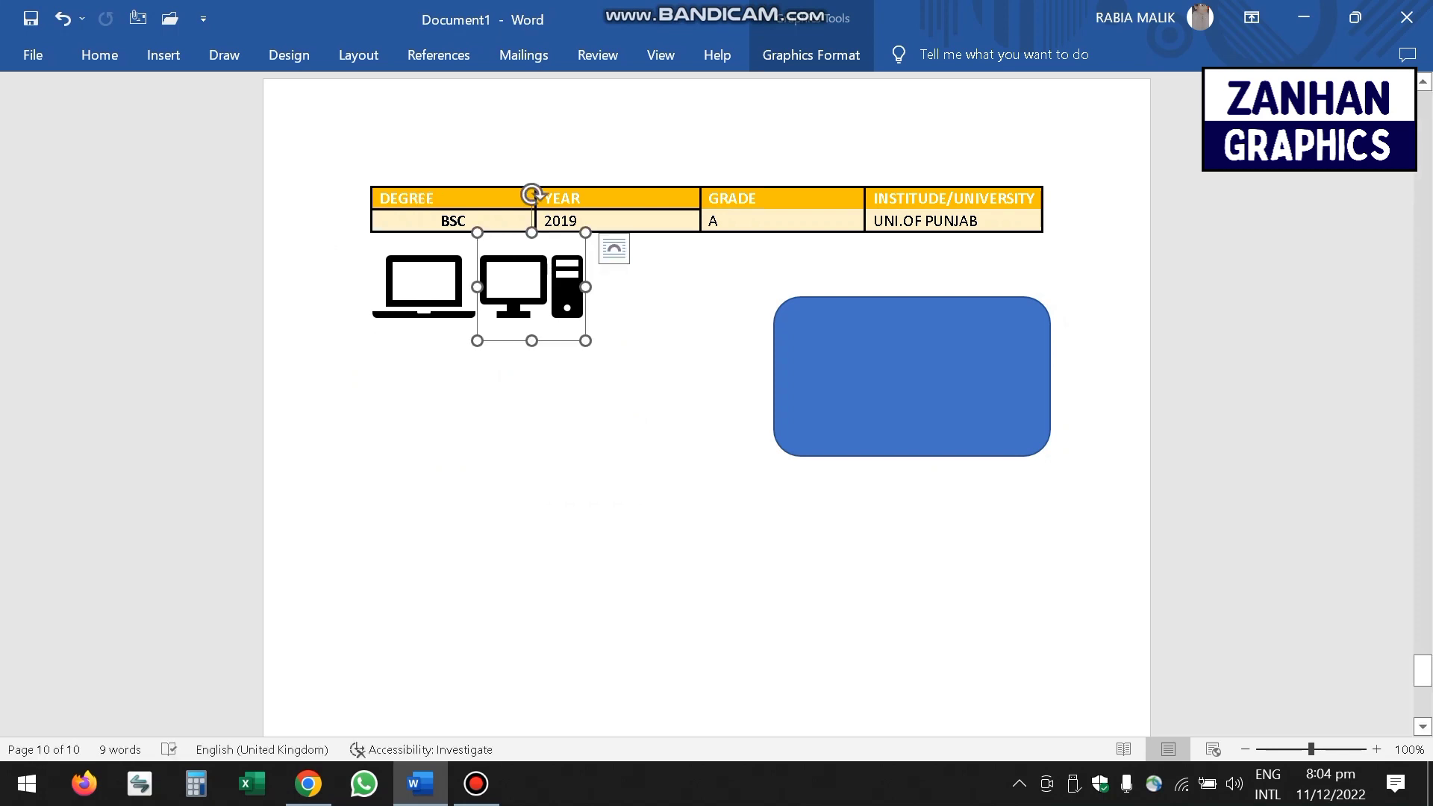
{"action": "left_click", "coordinate": [424, 287]}
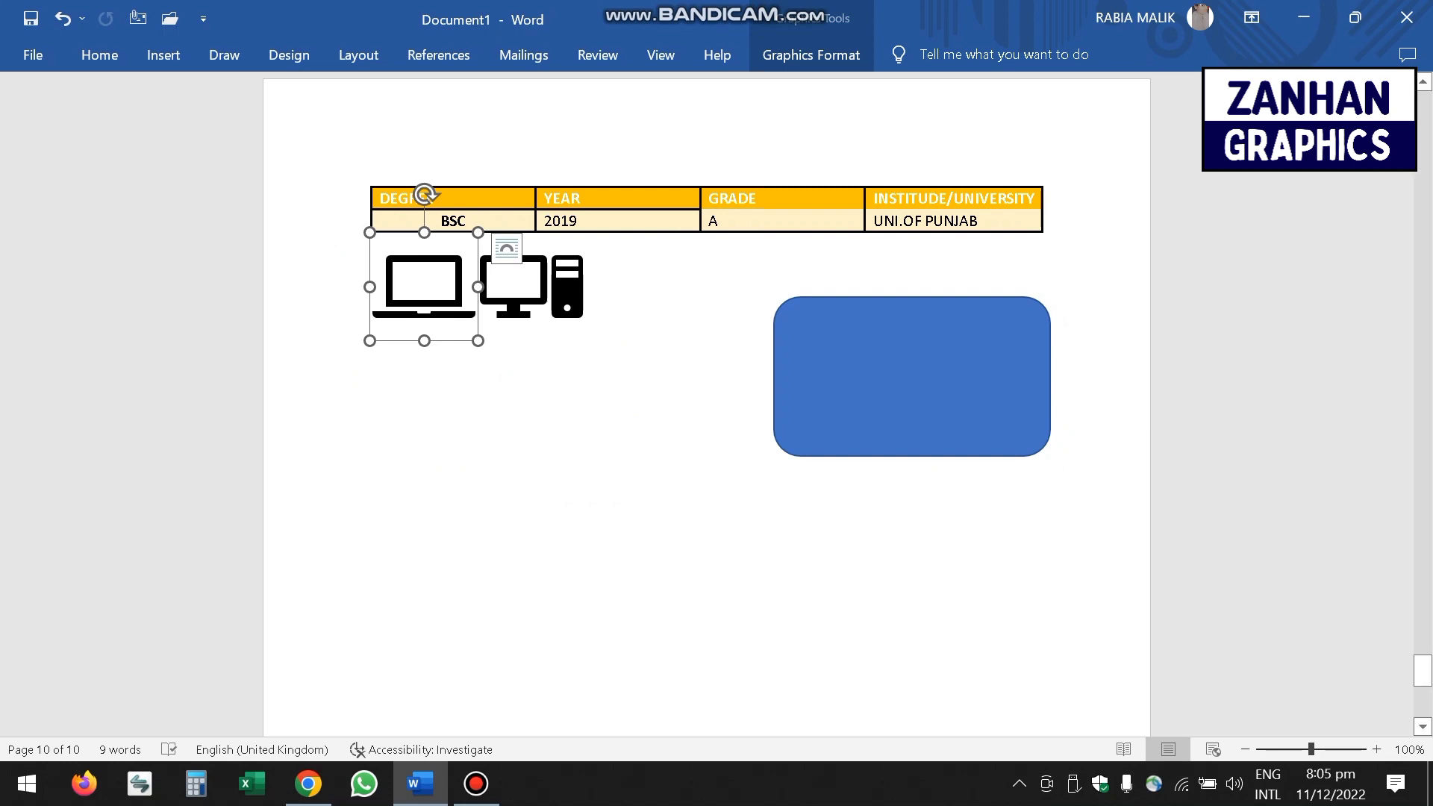
{"action": "left_click", "coordinate": [163, 54]}
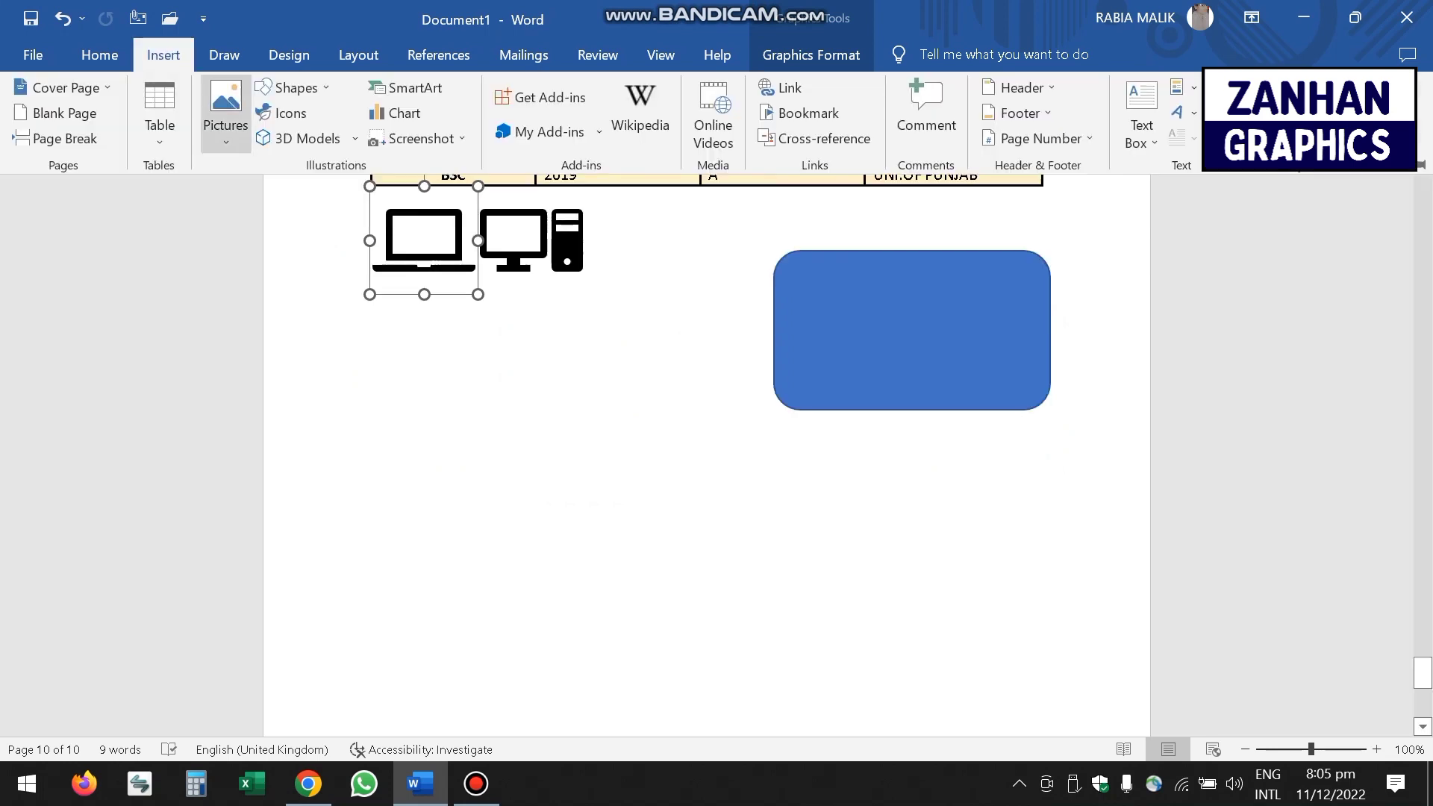
{"action": "left_click", "coordinate": [292, 87]}
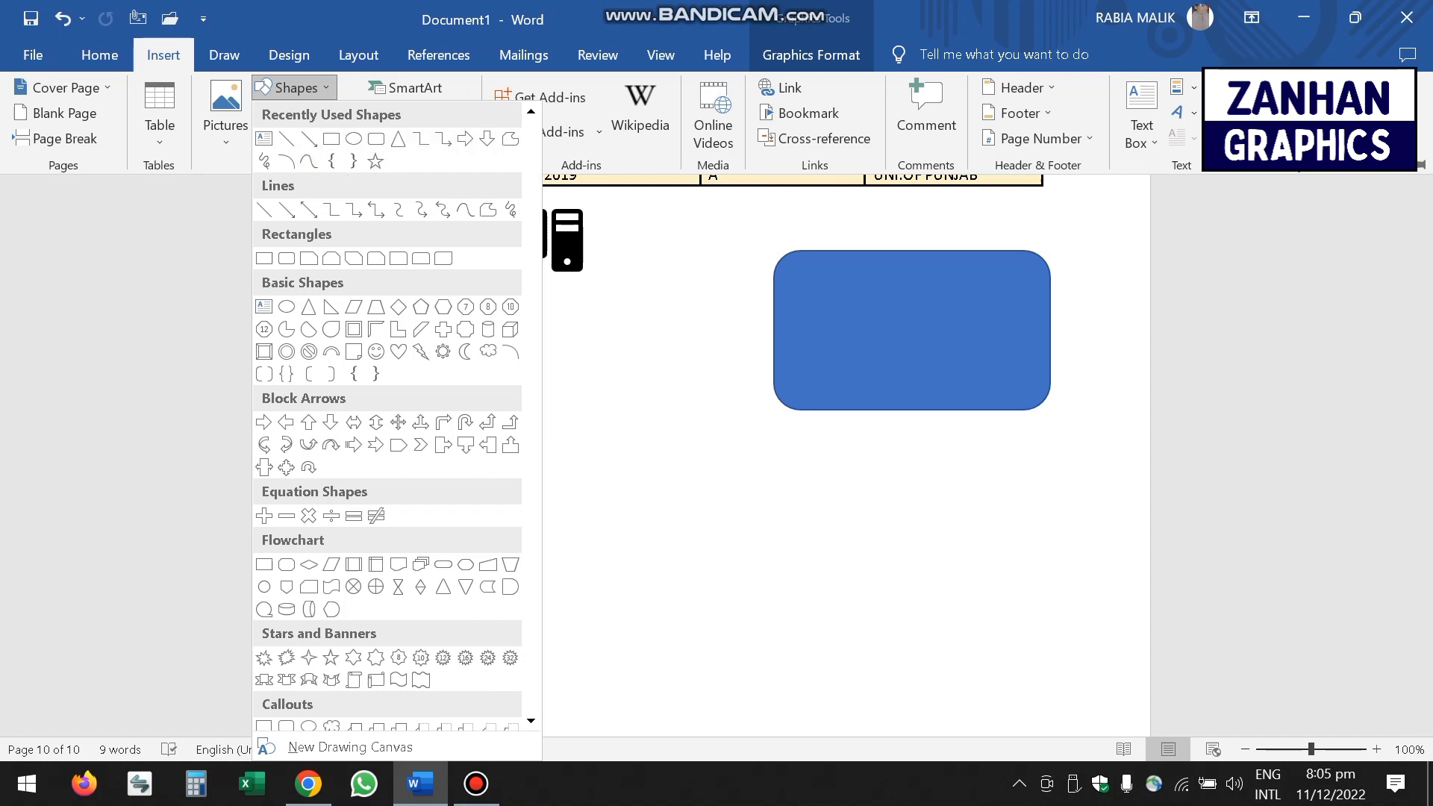
{"action": "left_click", "coordinate": [309, 138]}
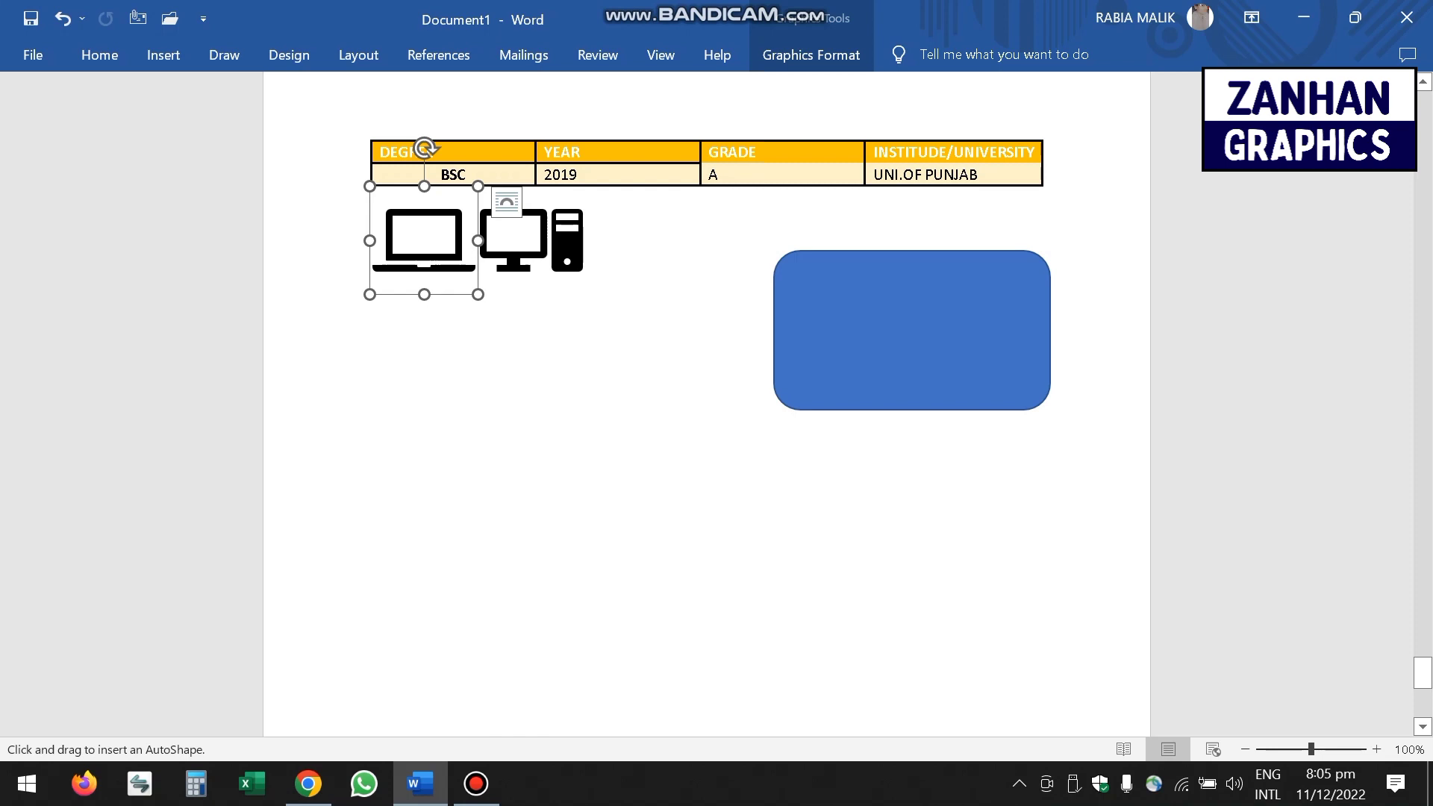
{"action": "left_click_drag", "start_coordinate": [435, 349], "coordinate": [543, 455]}
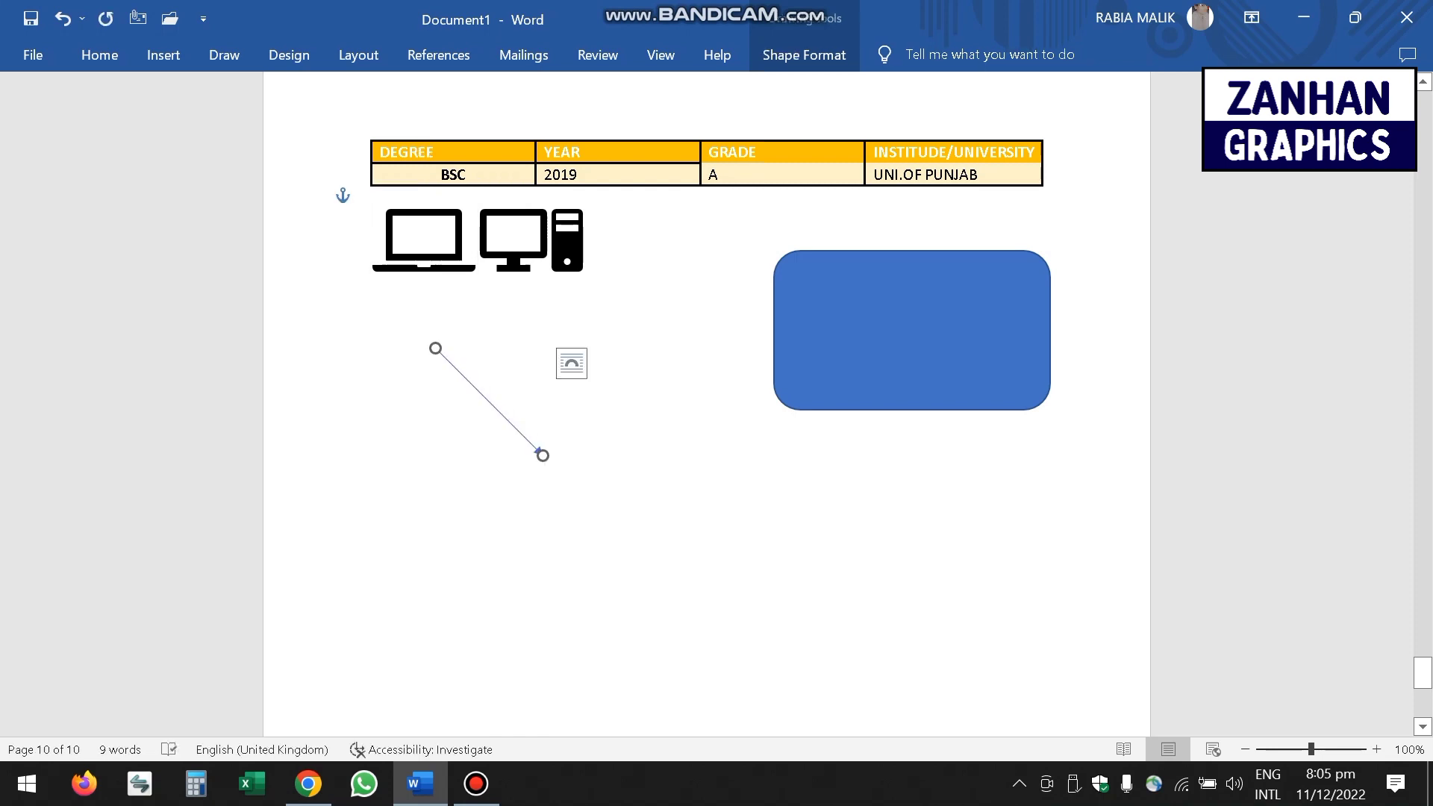
{"action": "key", "text": "ctrl+z"}
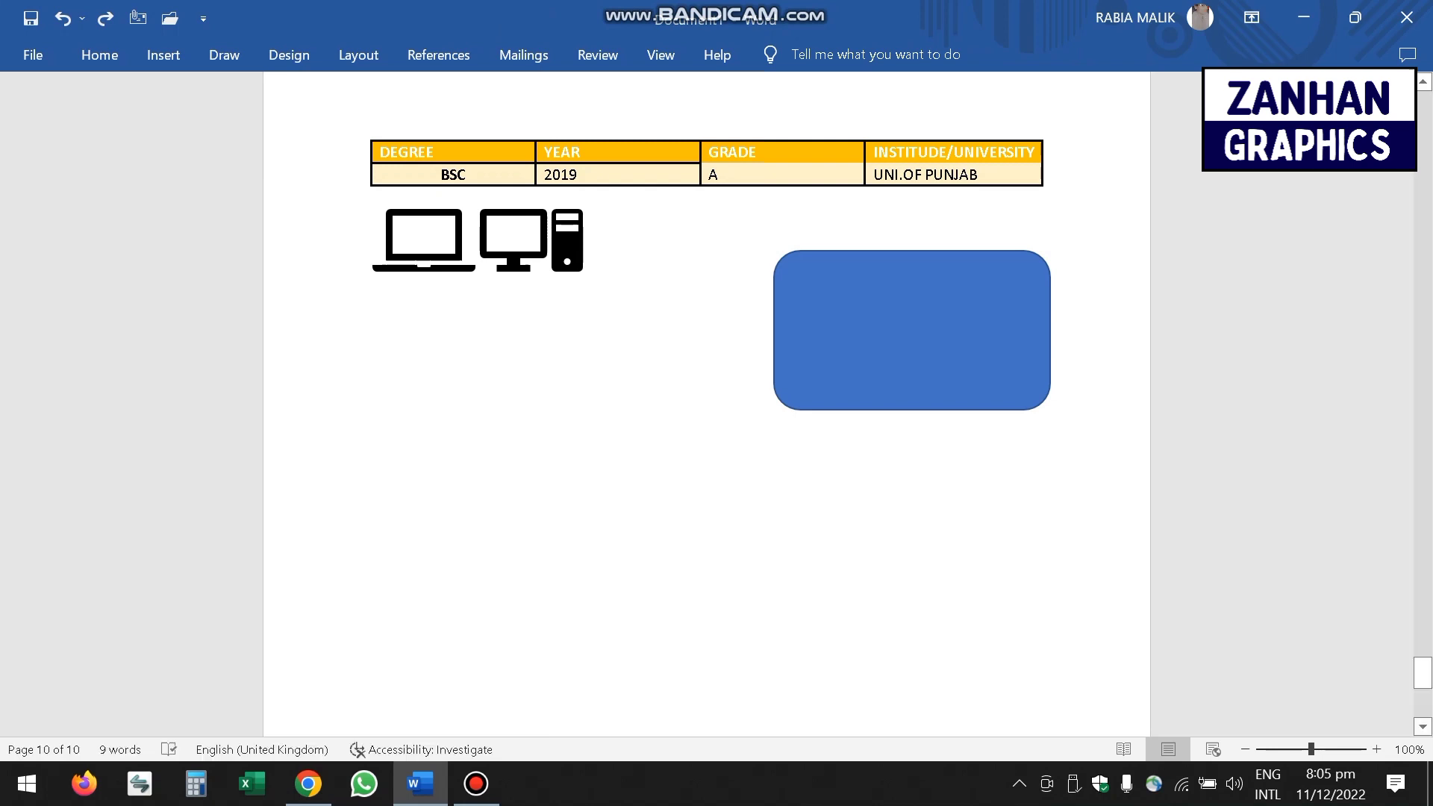
{"action": "left_click", "coordinate": [423, 240]}
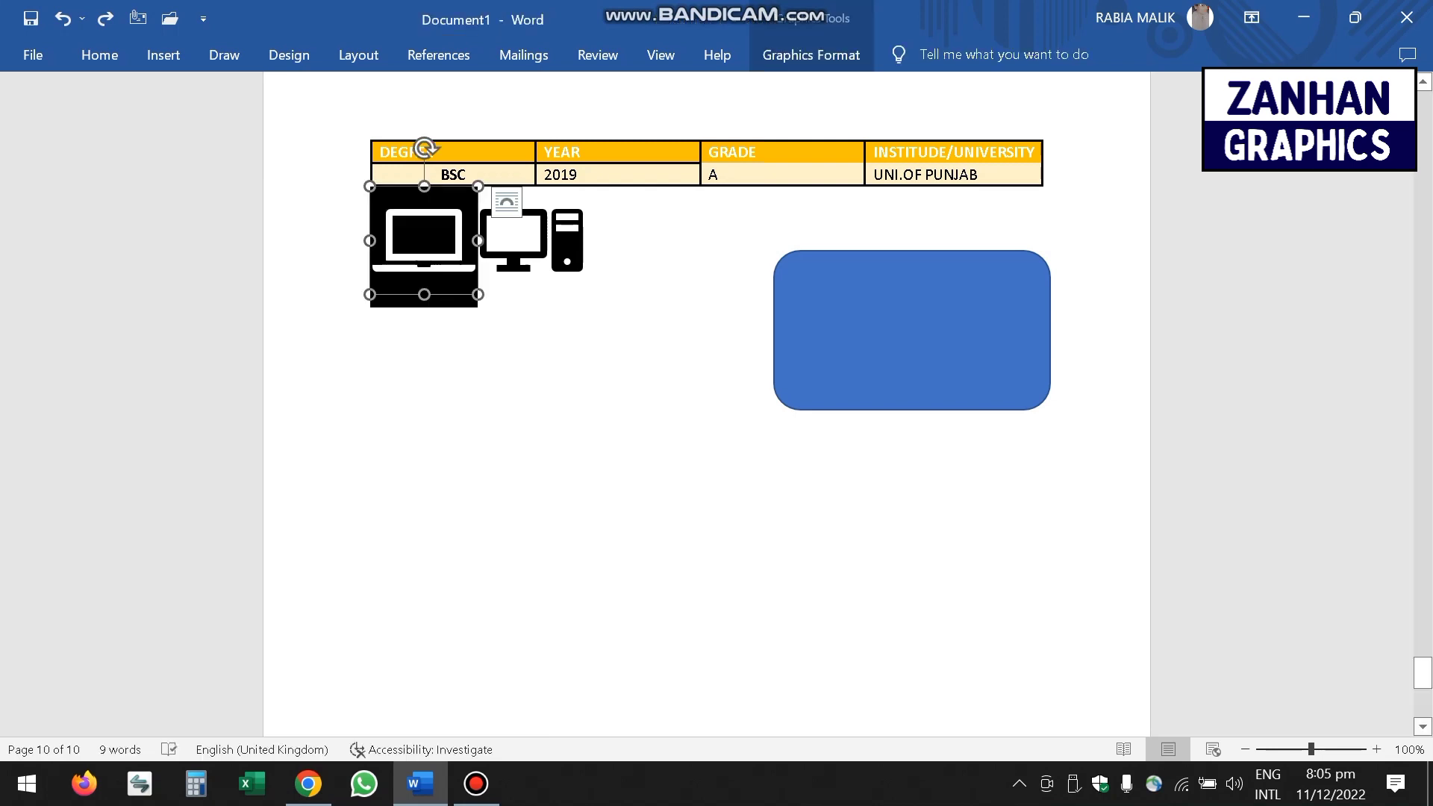
{"action": "left_click", "coordinate": [531, 241]}
{"action": "left_click", "coordinate": [424, 241]}
{"action": "left_click", "coordinate": [532, 241]}
{"action": "left_click", "coordinate": [424, 240]}
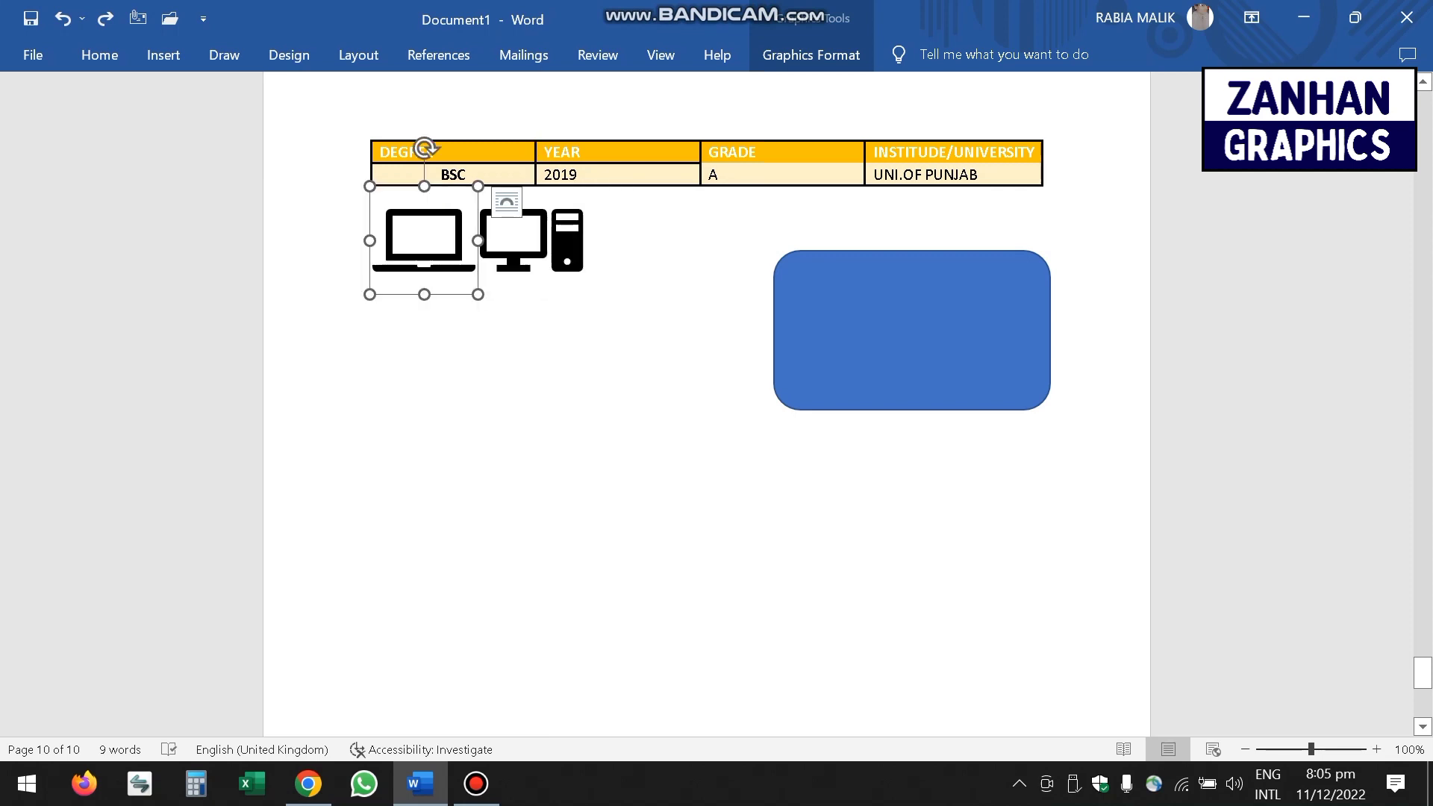
- Draw a slanted double-headed arrow line directly below the laptop icon
{"action": "left_click", "coordinate": [163, 56]}
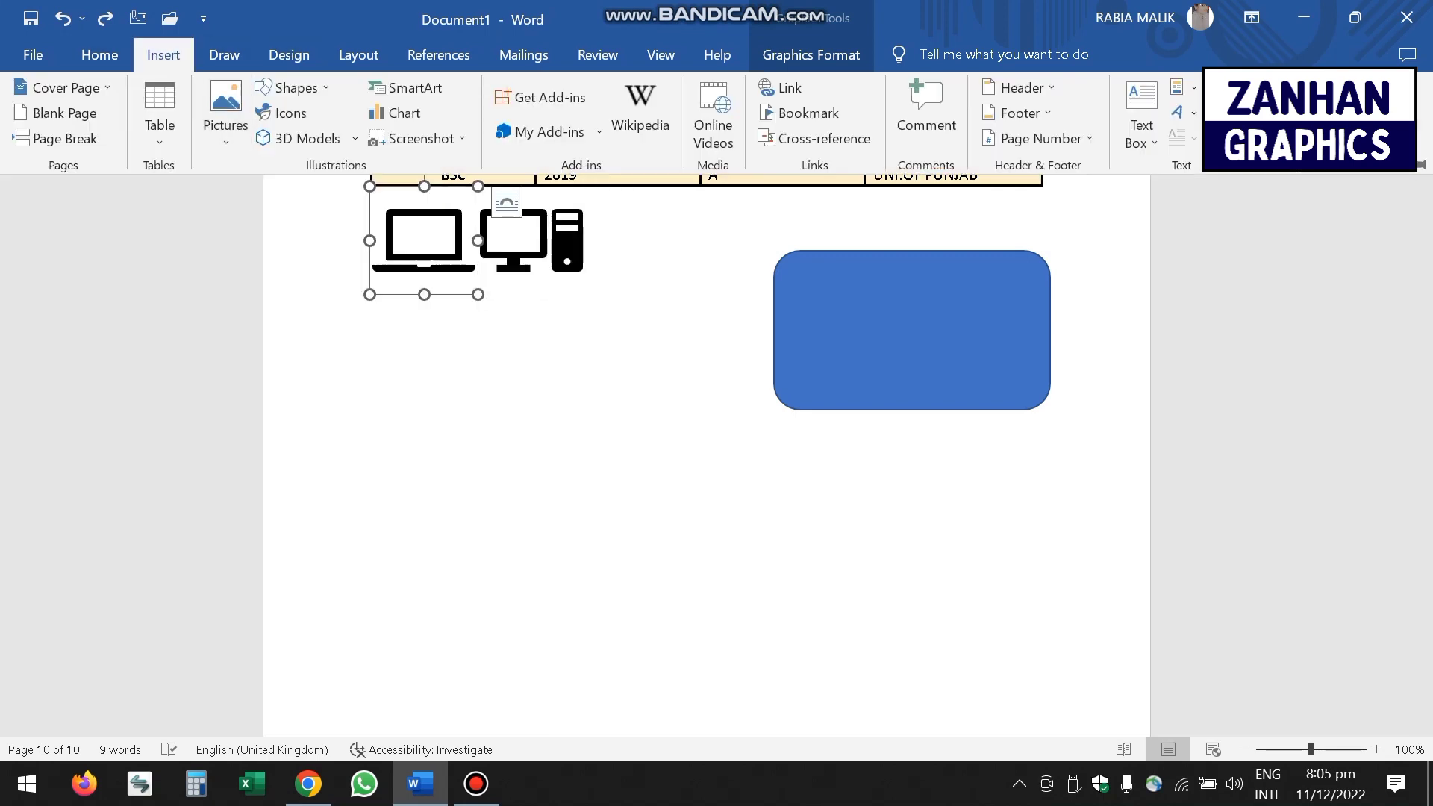
{"action": "left_click", "coordinate": [294, 87]}
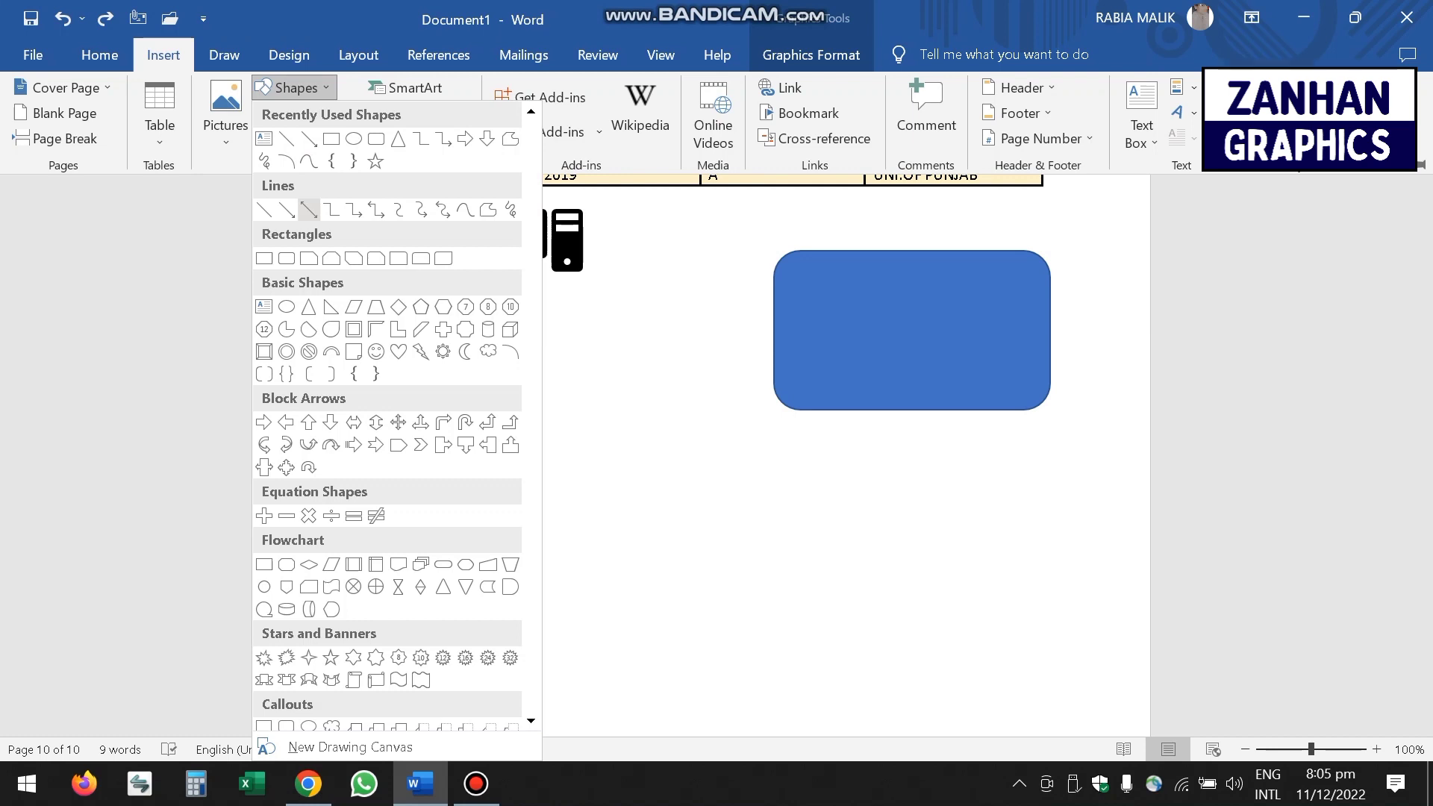
{"action": "left_click", "coordinate": [309, 210]}
{"action": "left_click_drag", "start_coordinate": [401, 312], "coordinate": [415, 345]}
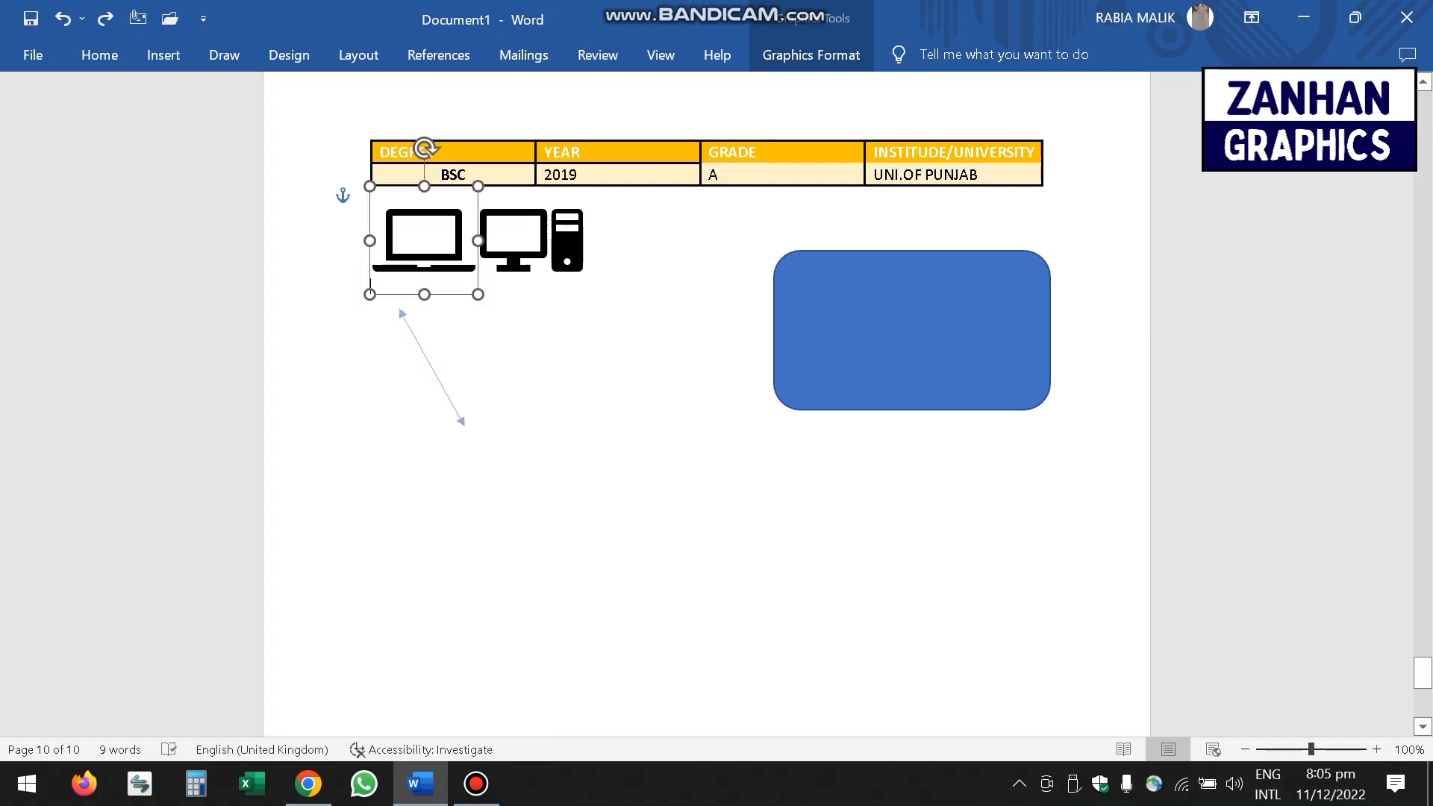
{"action": "left_click_drag", "start_coordinate": [464, 426], "coordinate": [464, 426]}
- Enter the text COMPUTER on the icon line, directly before the laptop icon
{"action": "left_click", "coordinate": [531, 240]}
{"action": "left_click", "coordinate": [424, 241]}
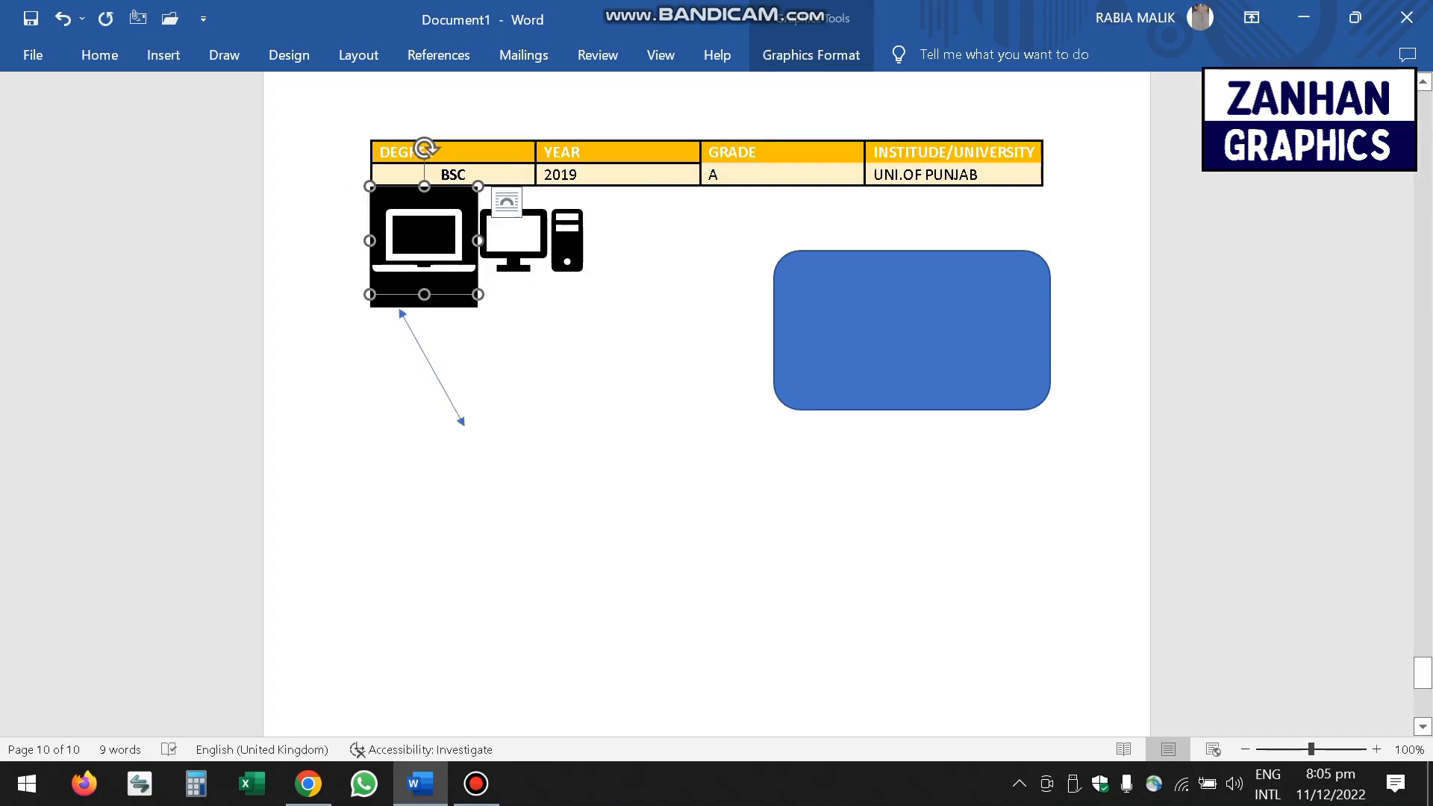
{"action": "type", "text": "COM"}
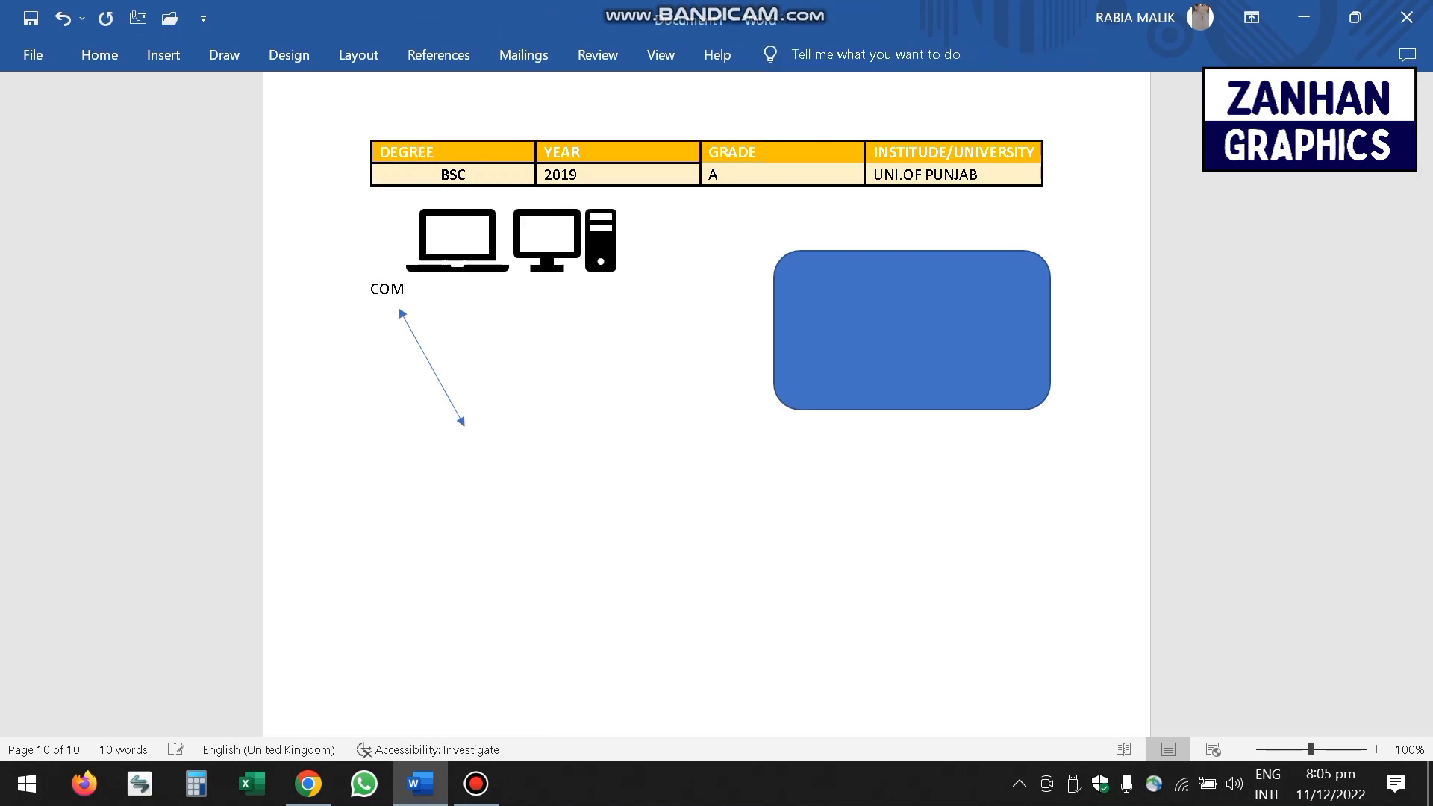
{"action": "type", "text": "PUTER"}
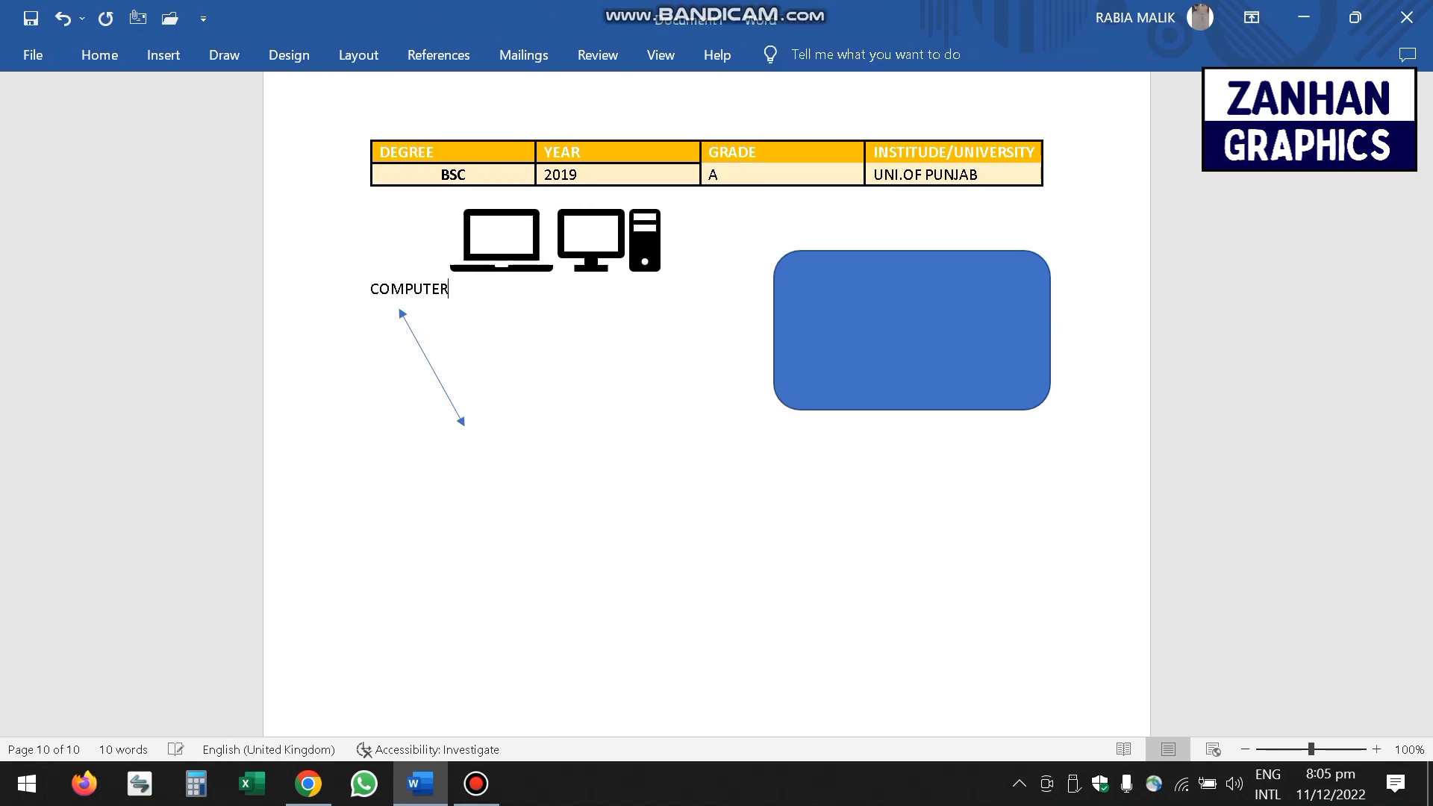
{"action": "left_click", "coordinate": [502, 240]}
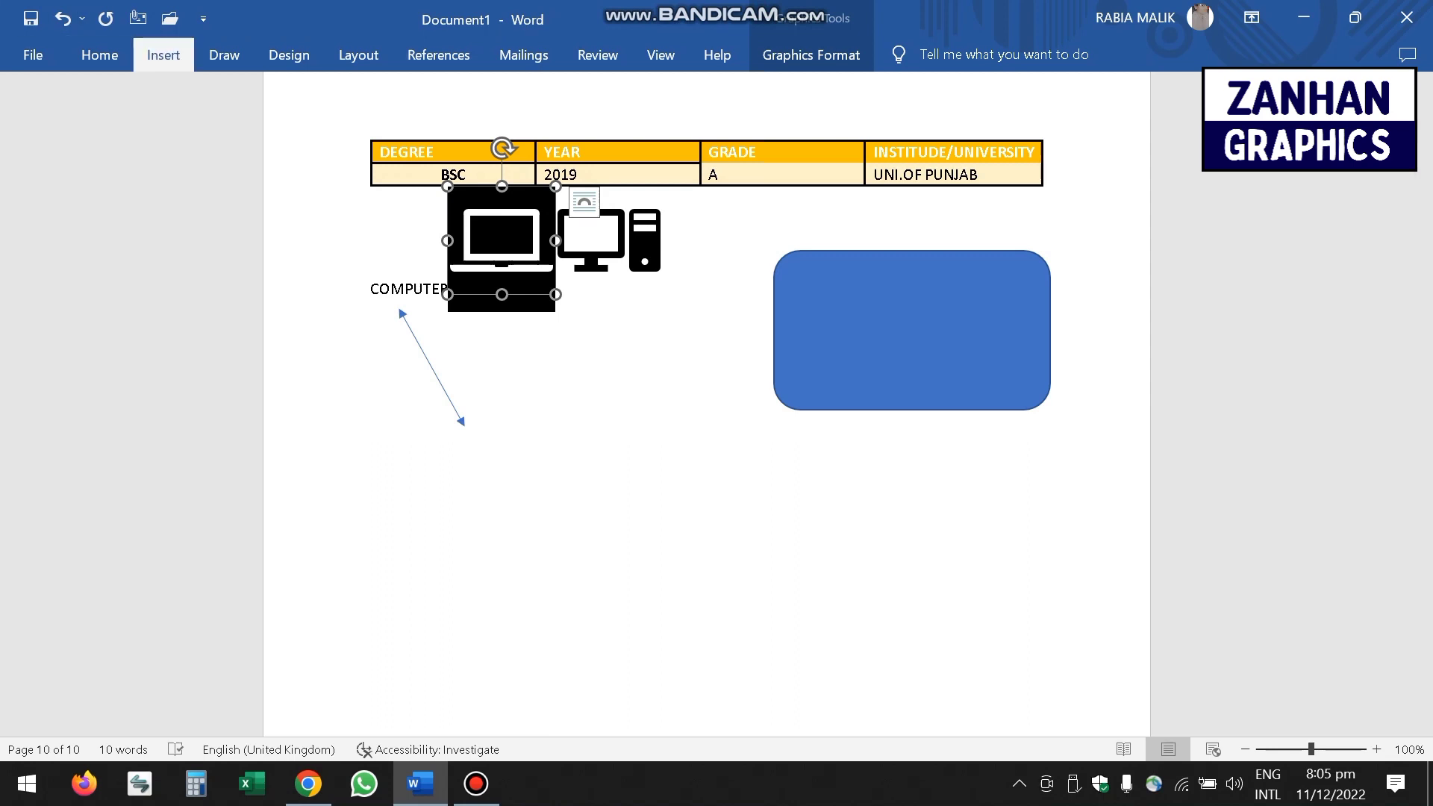
{"action": "left_click", "coordinate": [163, 54]}
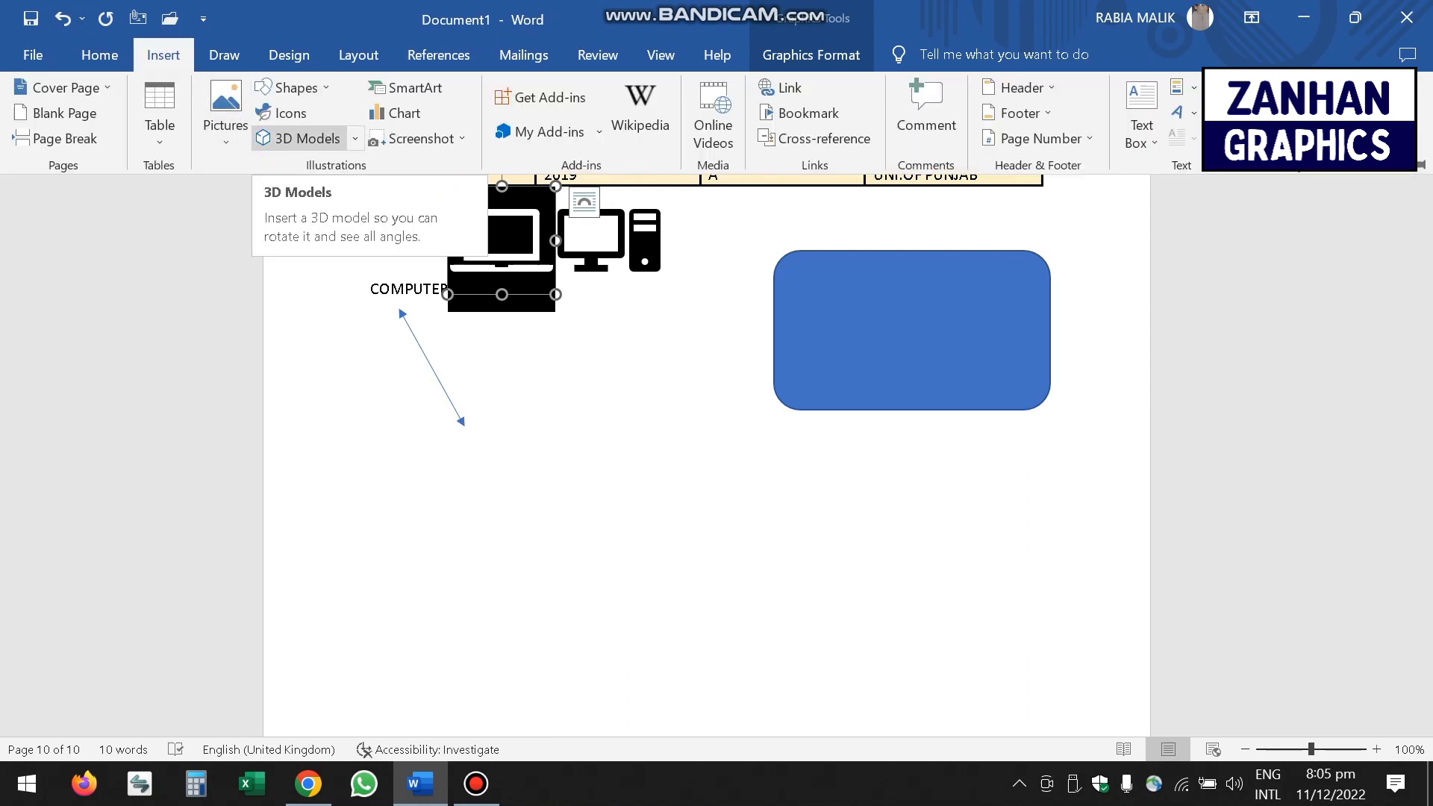
{"action": "left_click", "coordinate": [302, 138]}
{"action": "left_click", "coordinate": [324, 196]}
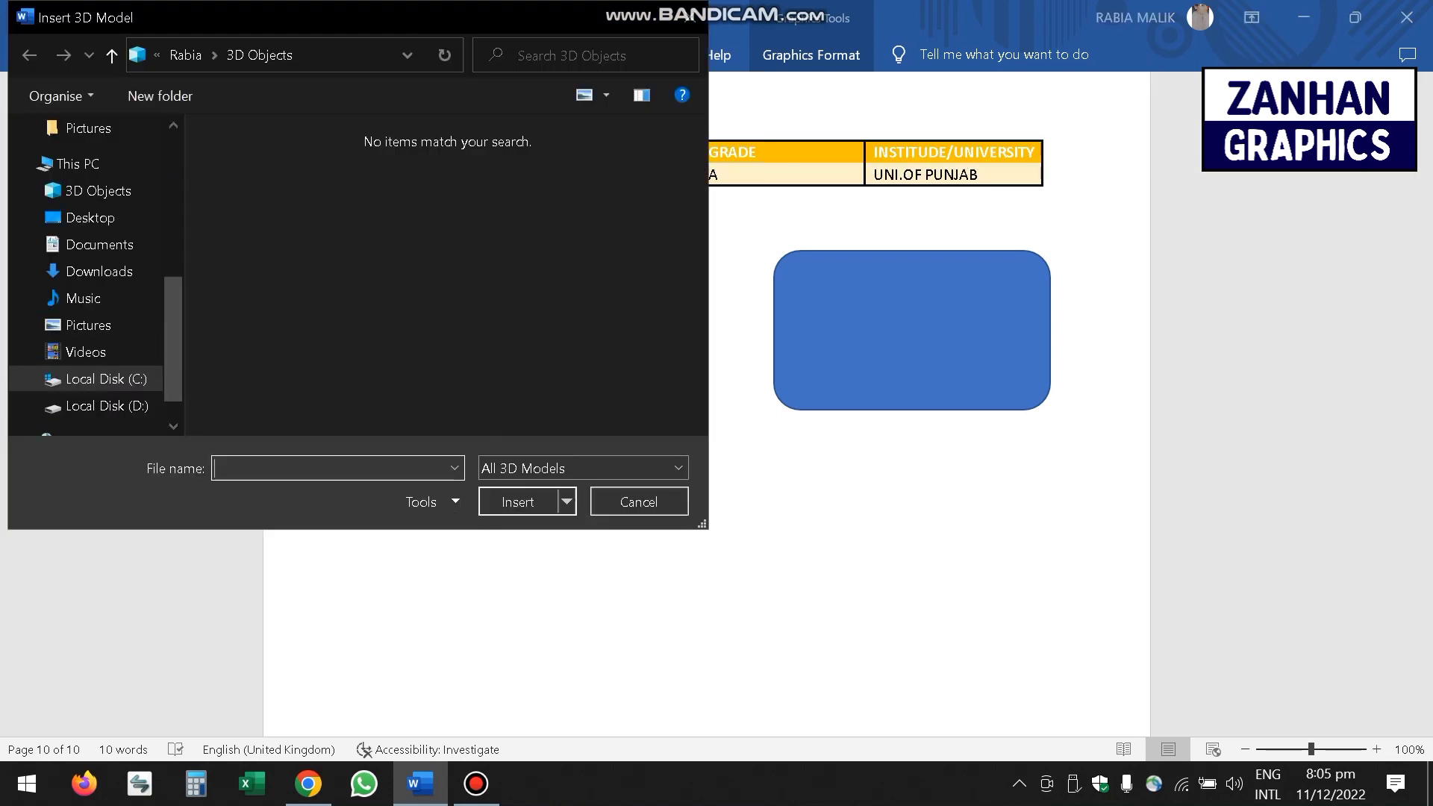
{"action": "left_click", "coordinate": [638, 502]}
- Insert the smiling emoji with black sunglasses from the Emoji category of the online 3D models
{"action": "left_click", "coordinate": [163, 54]}
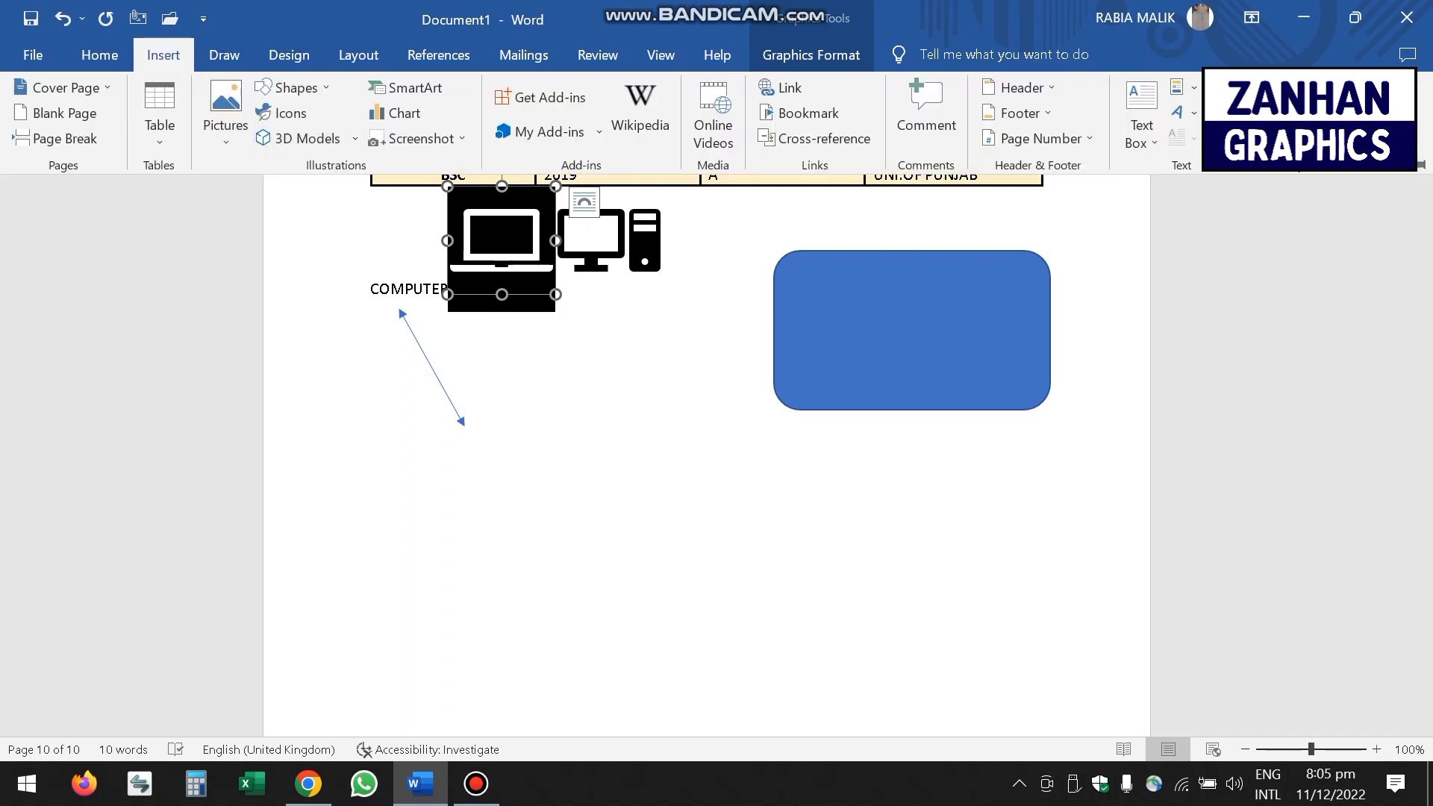
{"action": "left_click", "coordinate": [307, 139]}
{"action": "left_click", "coordinate": [324, 221]}
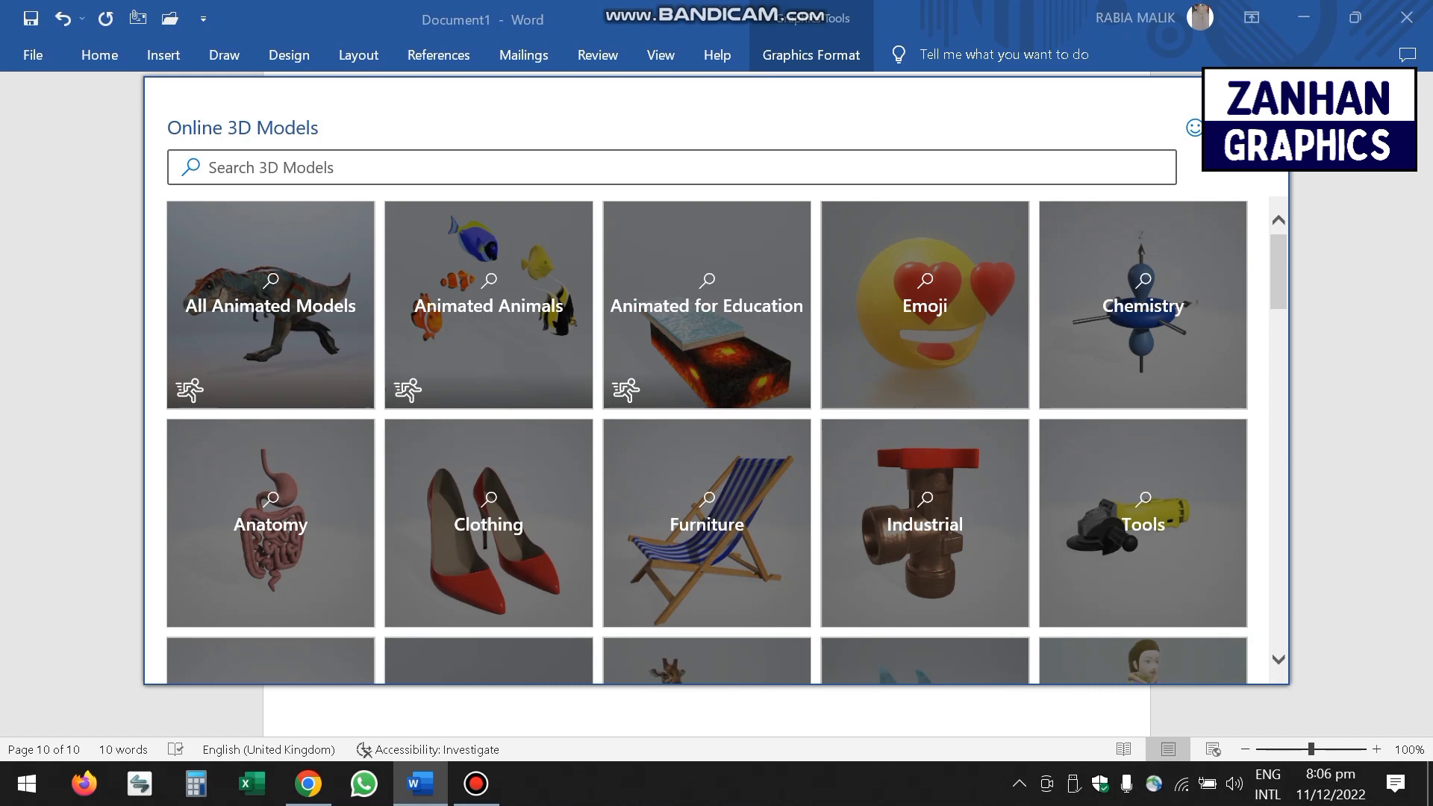
{"action": "scroll", "coordinate": [707, 440], "scroll_direction": "down", "scroll_amount": 5}
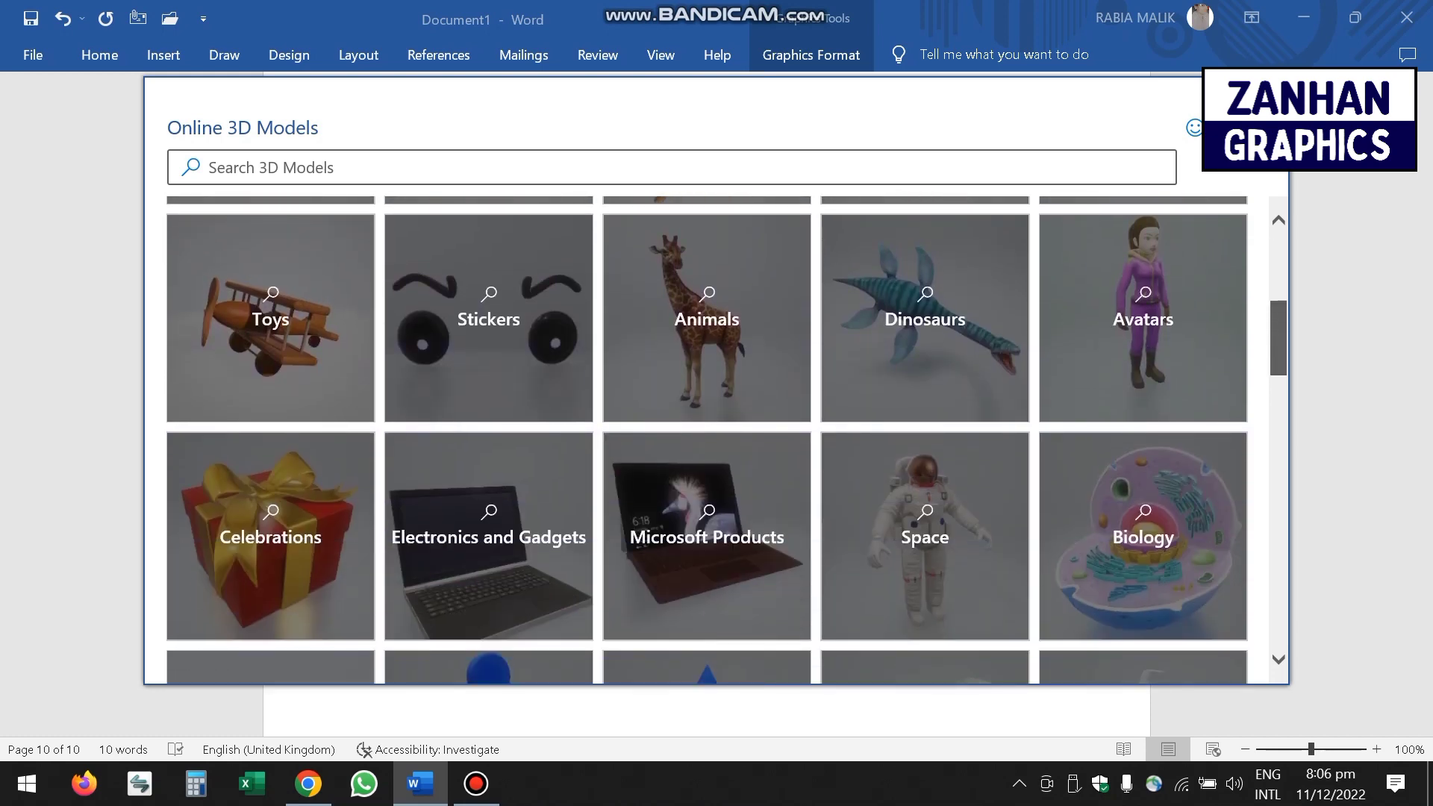
{"action": "scroll", "coordinate": [707, 441], "scroll_direction": "down", "scroll_amount": 10}
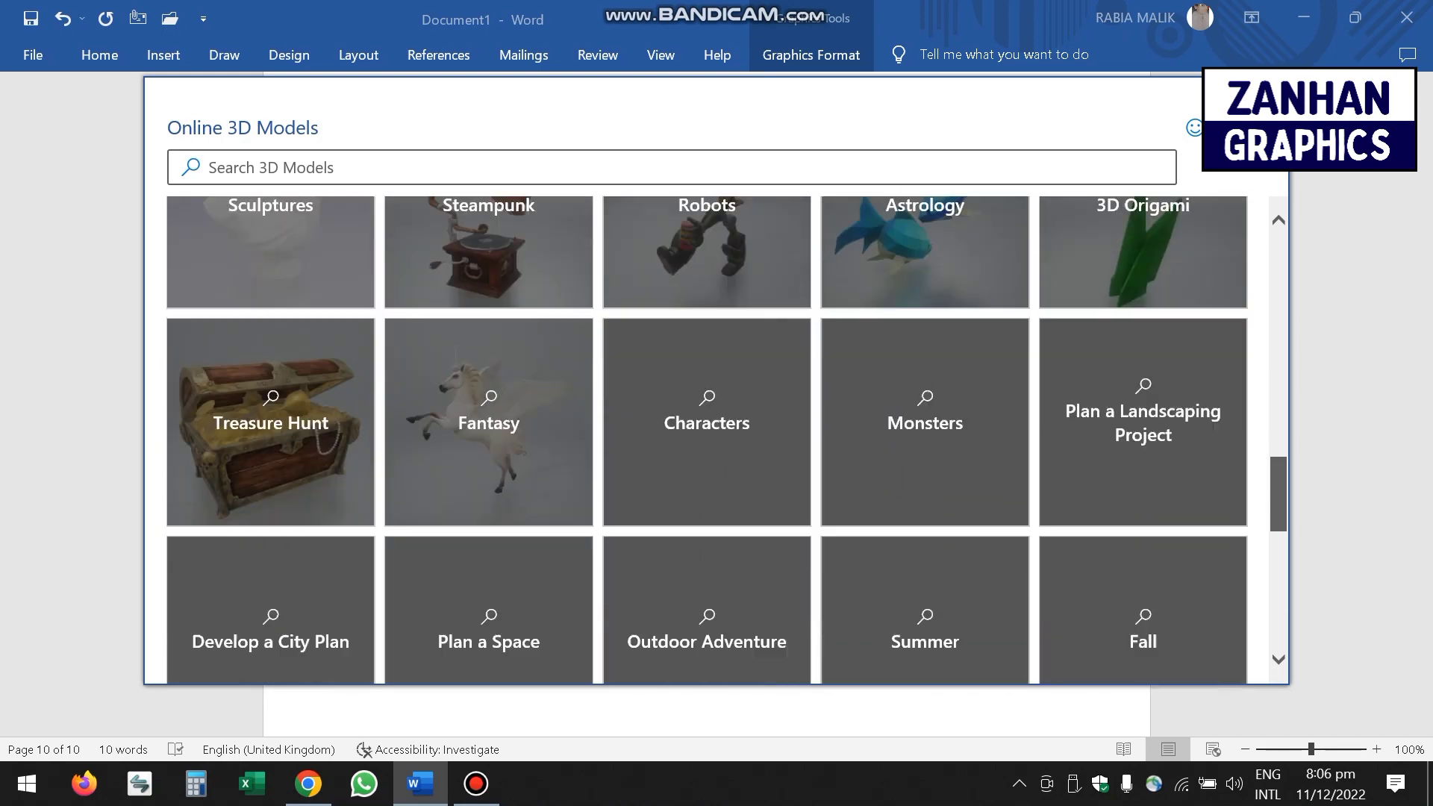
{"action": "scroll", "coordinate": [706, 440], "scroll_direction": "down", "scroll_amount": 11}
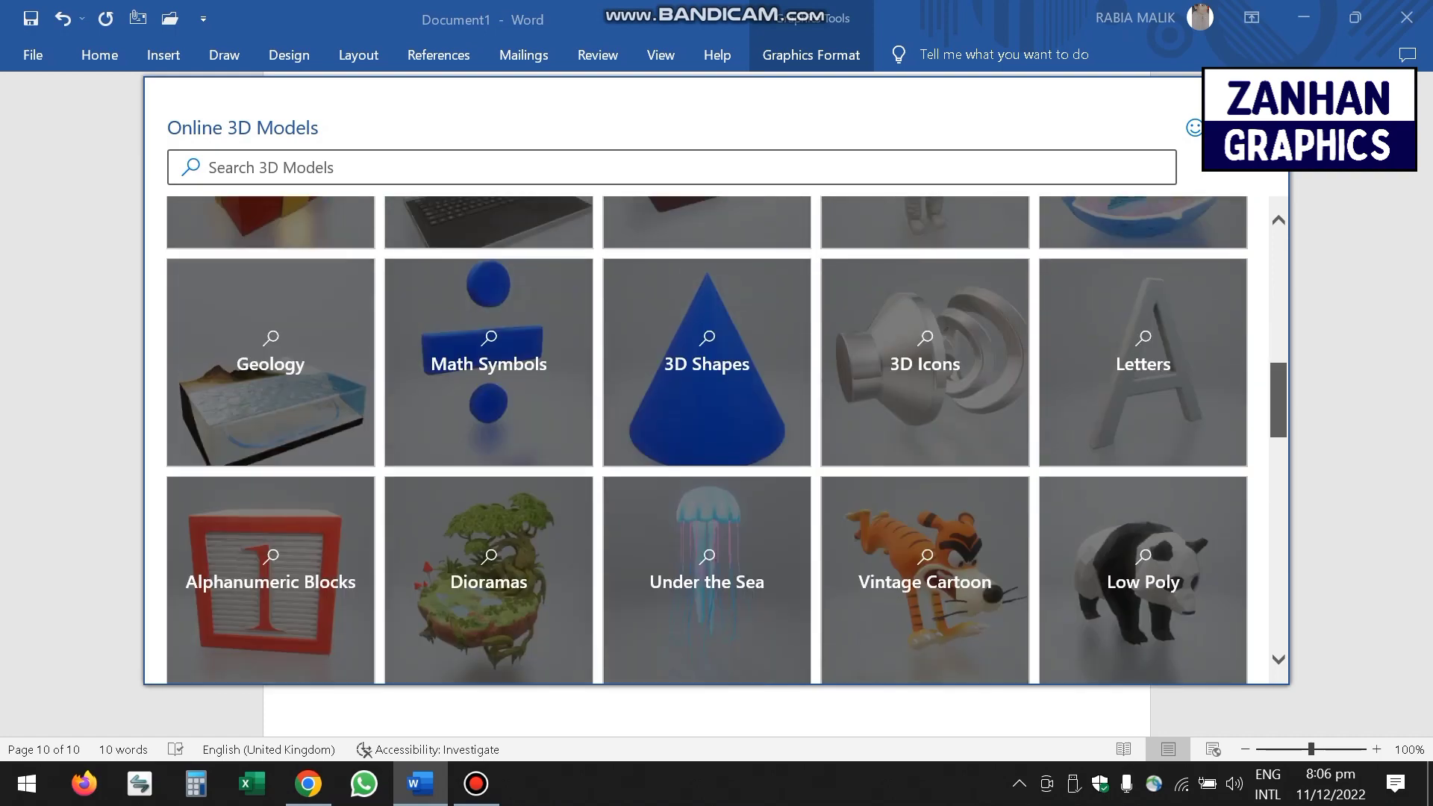
{"action": "scroll", "coordinate": [706, 440], "scroll_direction": "up", "scroll_amount": 20}
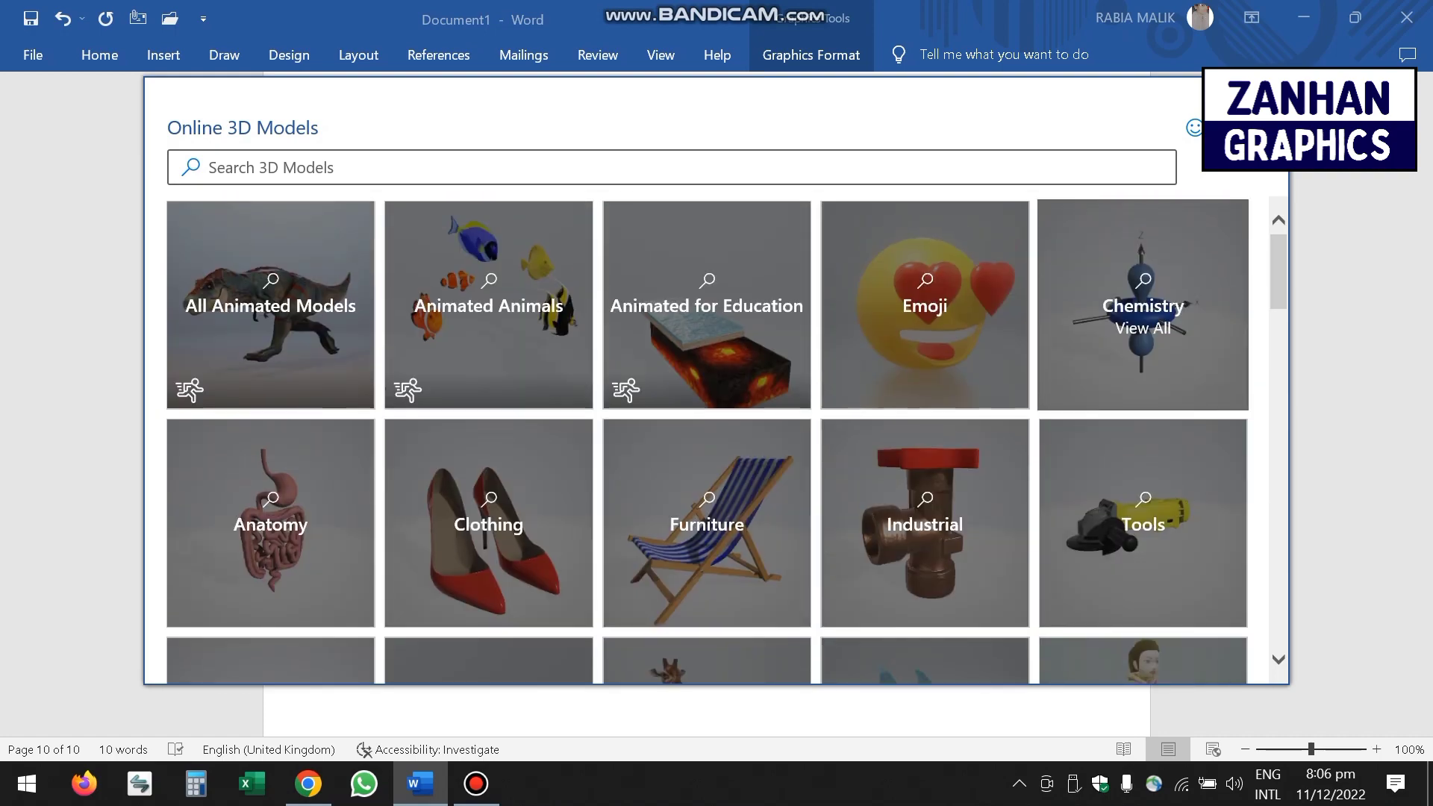
{"action": "left_click", "coordinate": [925, 328]}
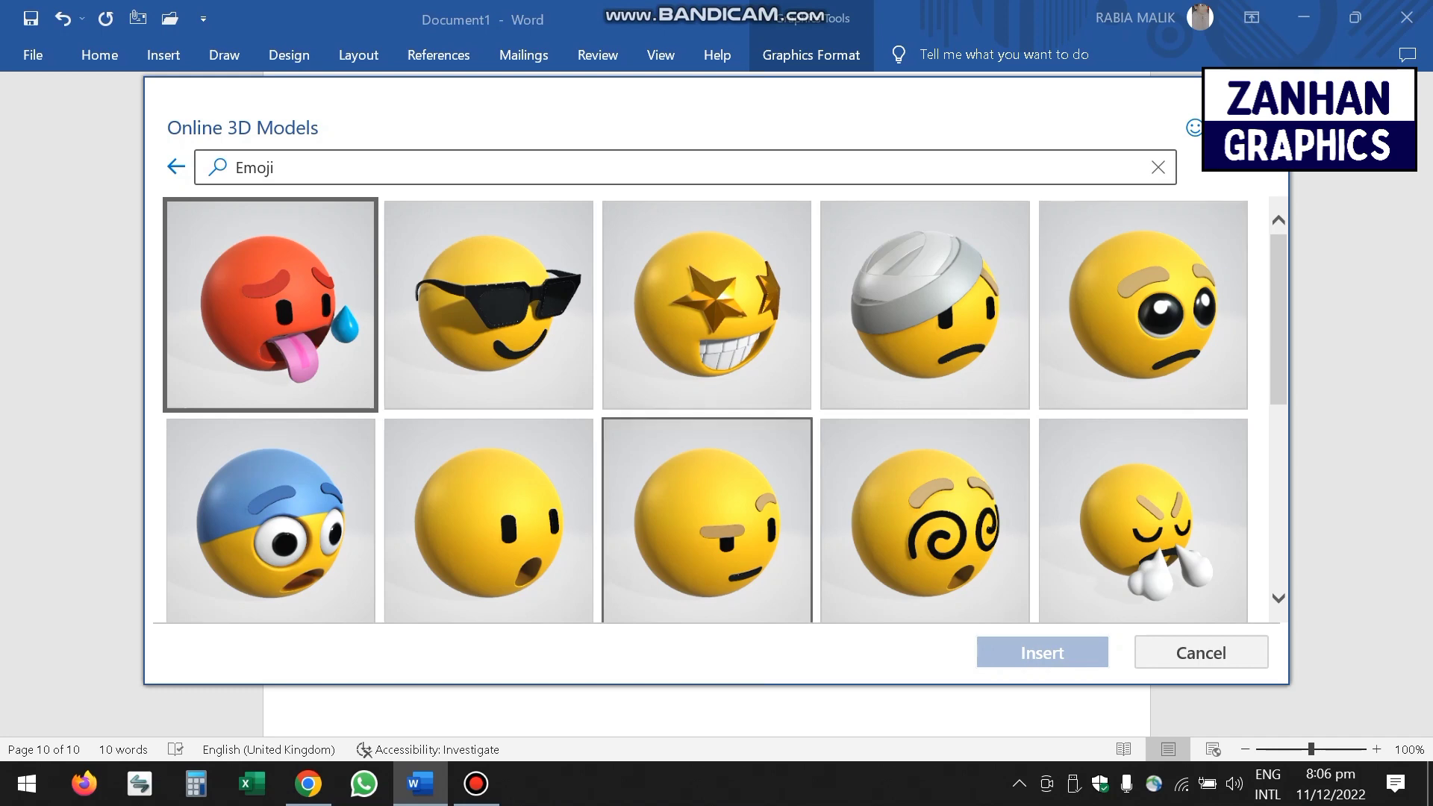
{"action": "left_click", "coordinate": [489, 304]}
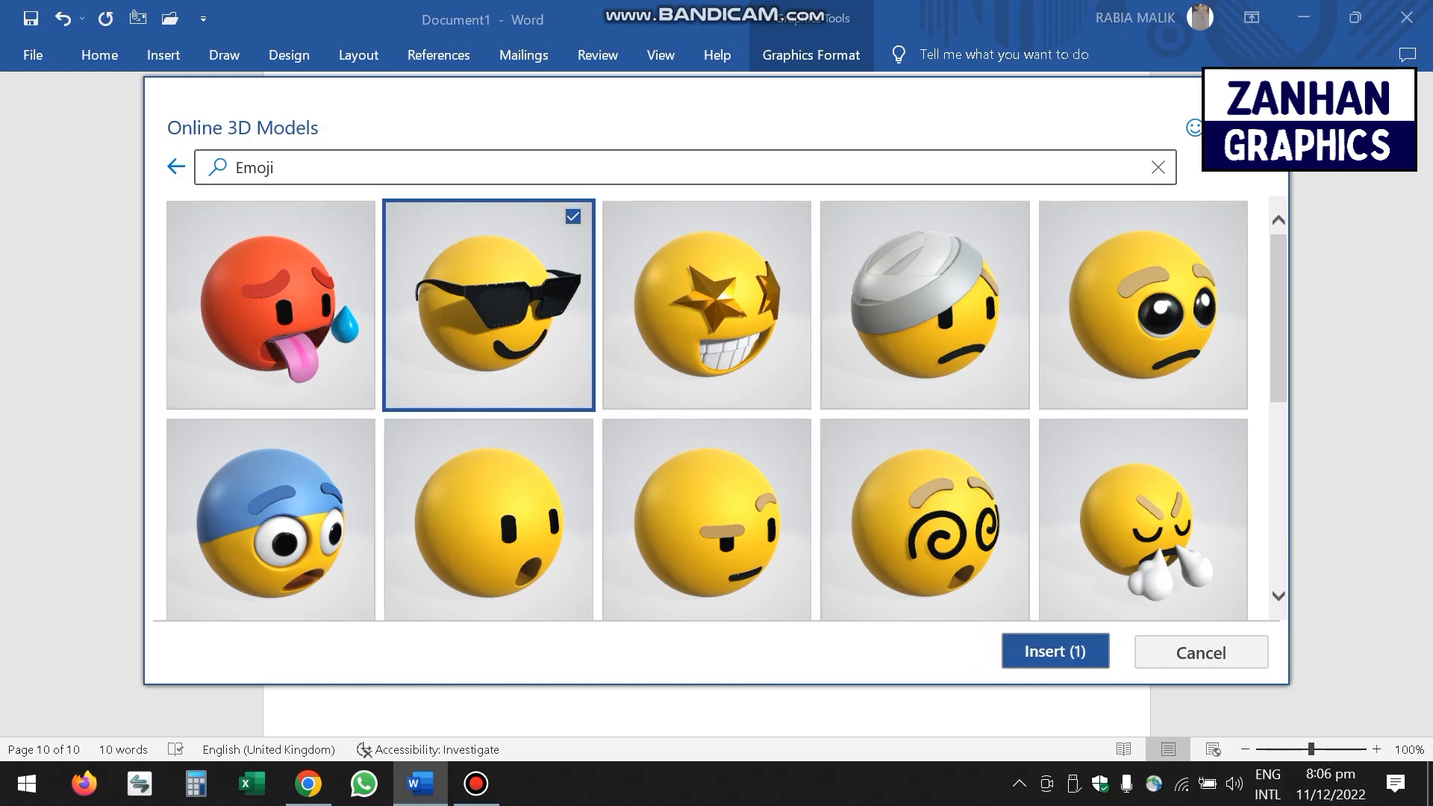
{"action": "left_click", "coordinate": [1054, 650]}
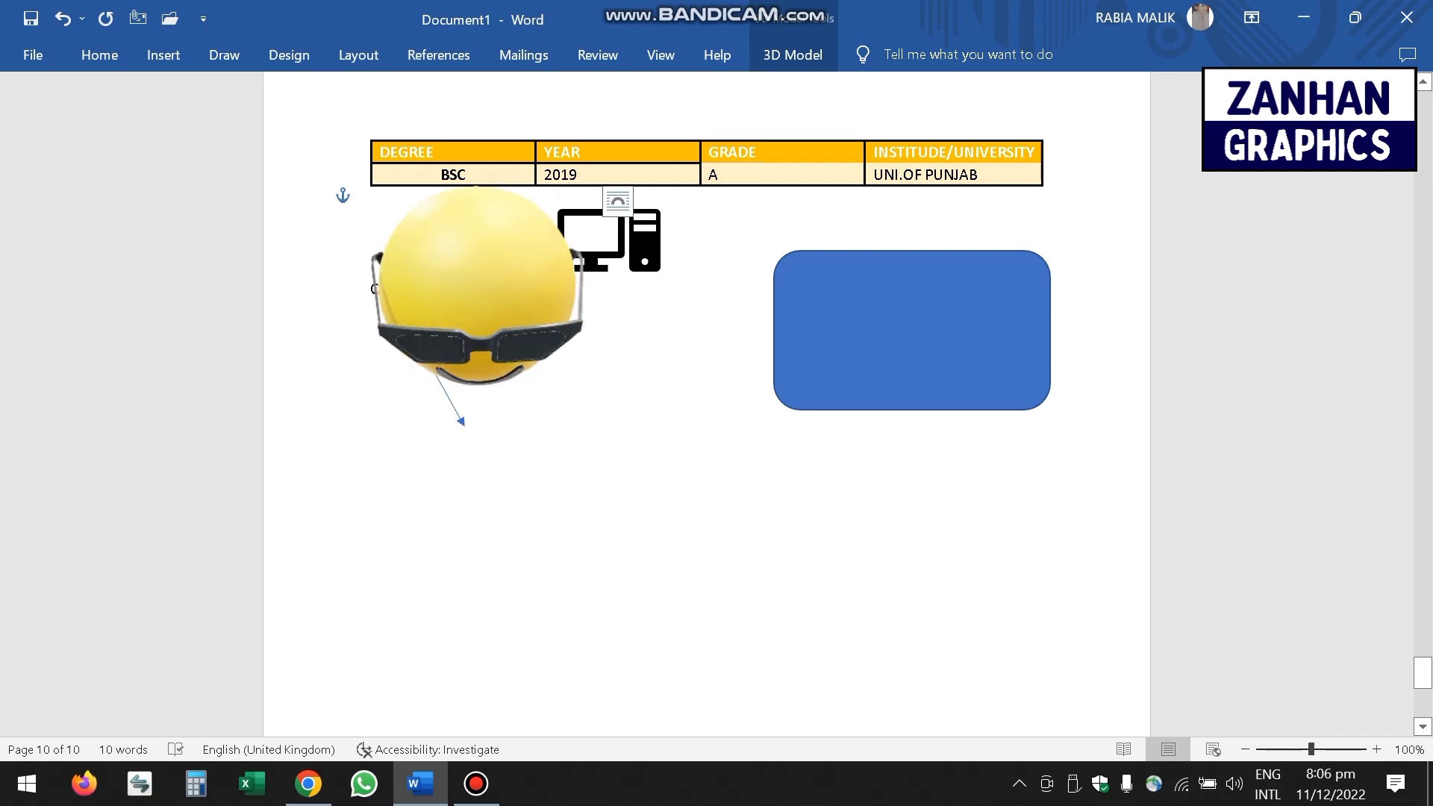
- Move the 3D sunglasses emoji to the empty area below the icons and rotate it to face straight forward
{"action": "left_click", "coordinate": [390, 288]}
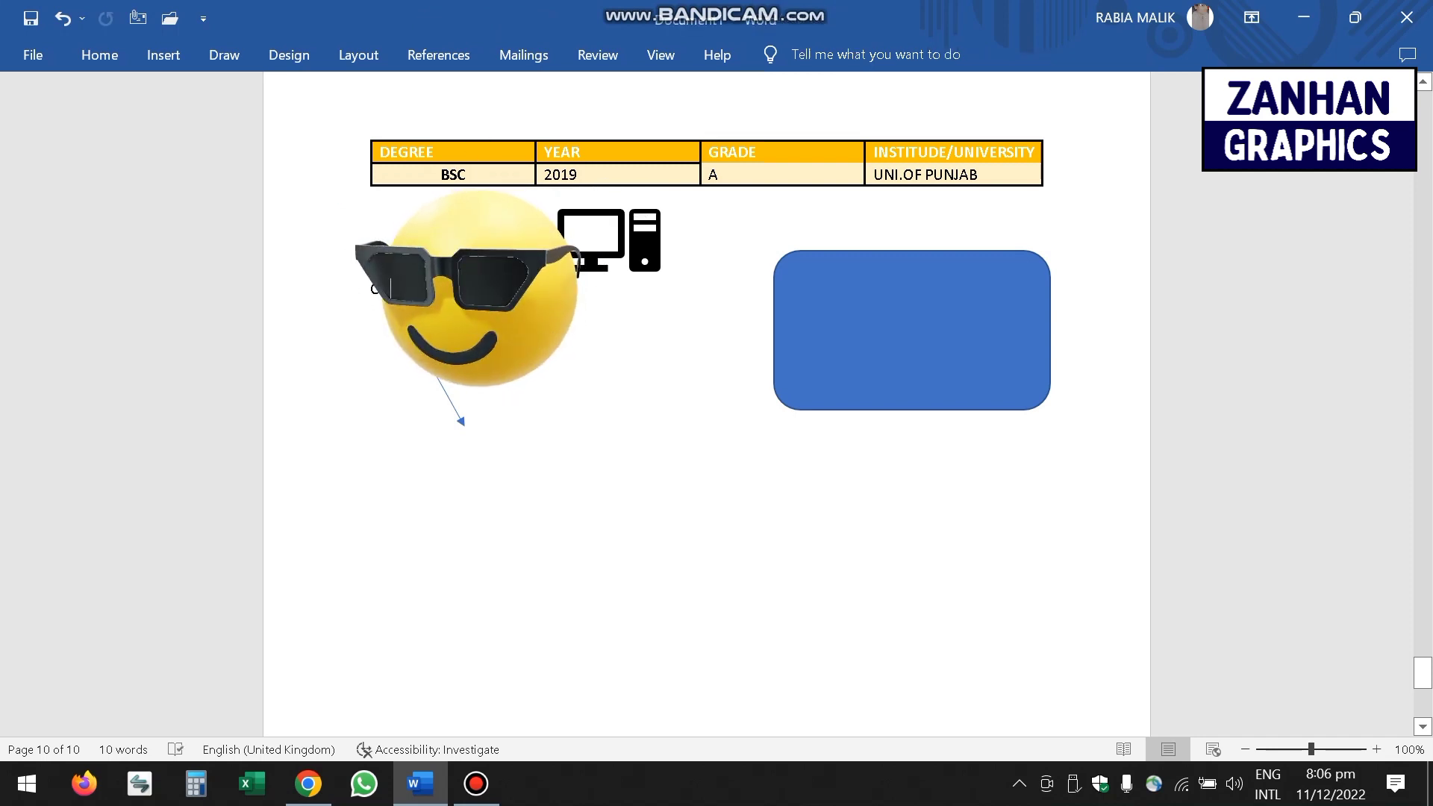
{"action": "left_click", "coordinate": [477, 290]}
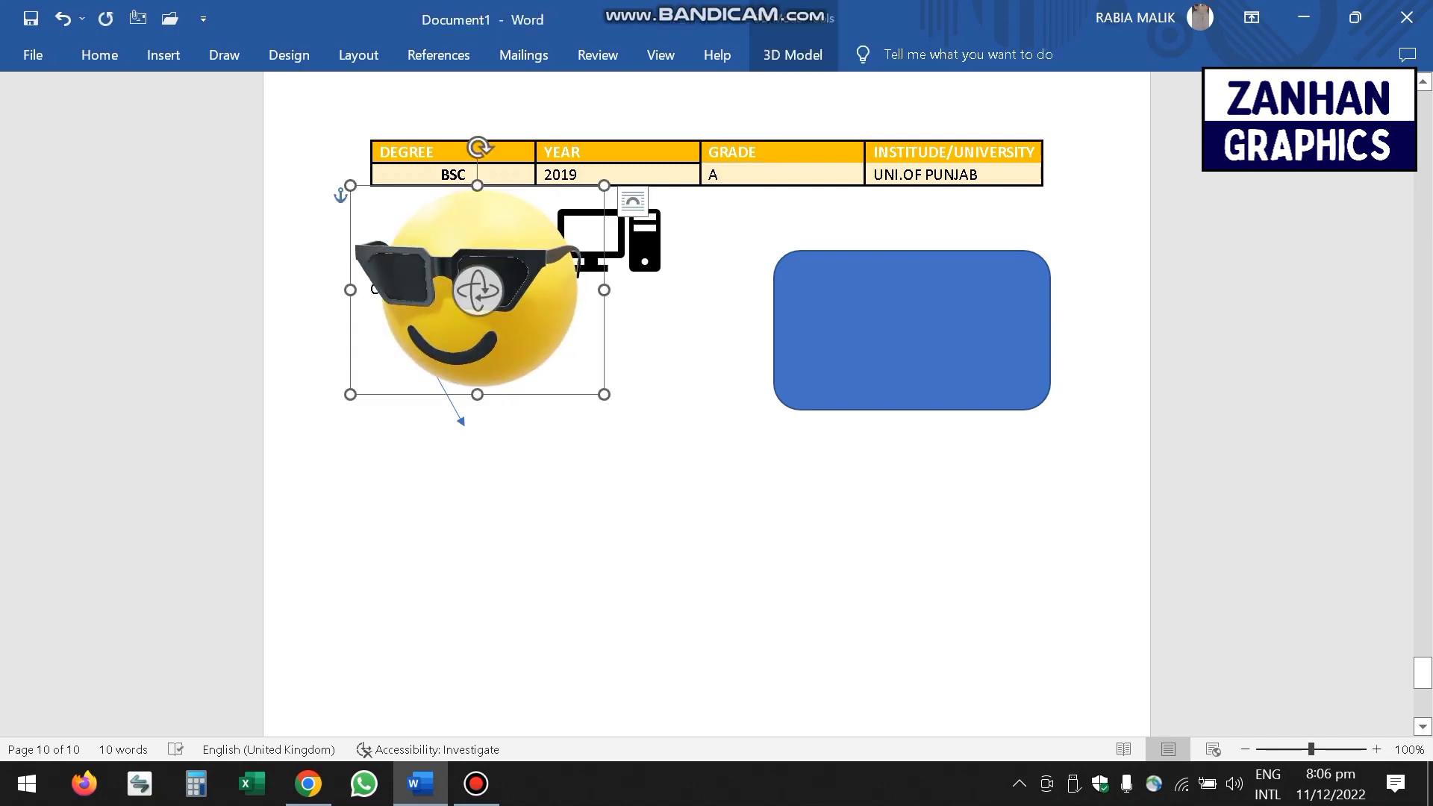
{"action": "left_click_drag", "start_coordinate": [463, 328], "coordinate": [655, 439]}
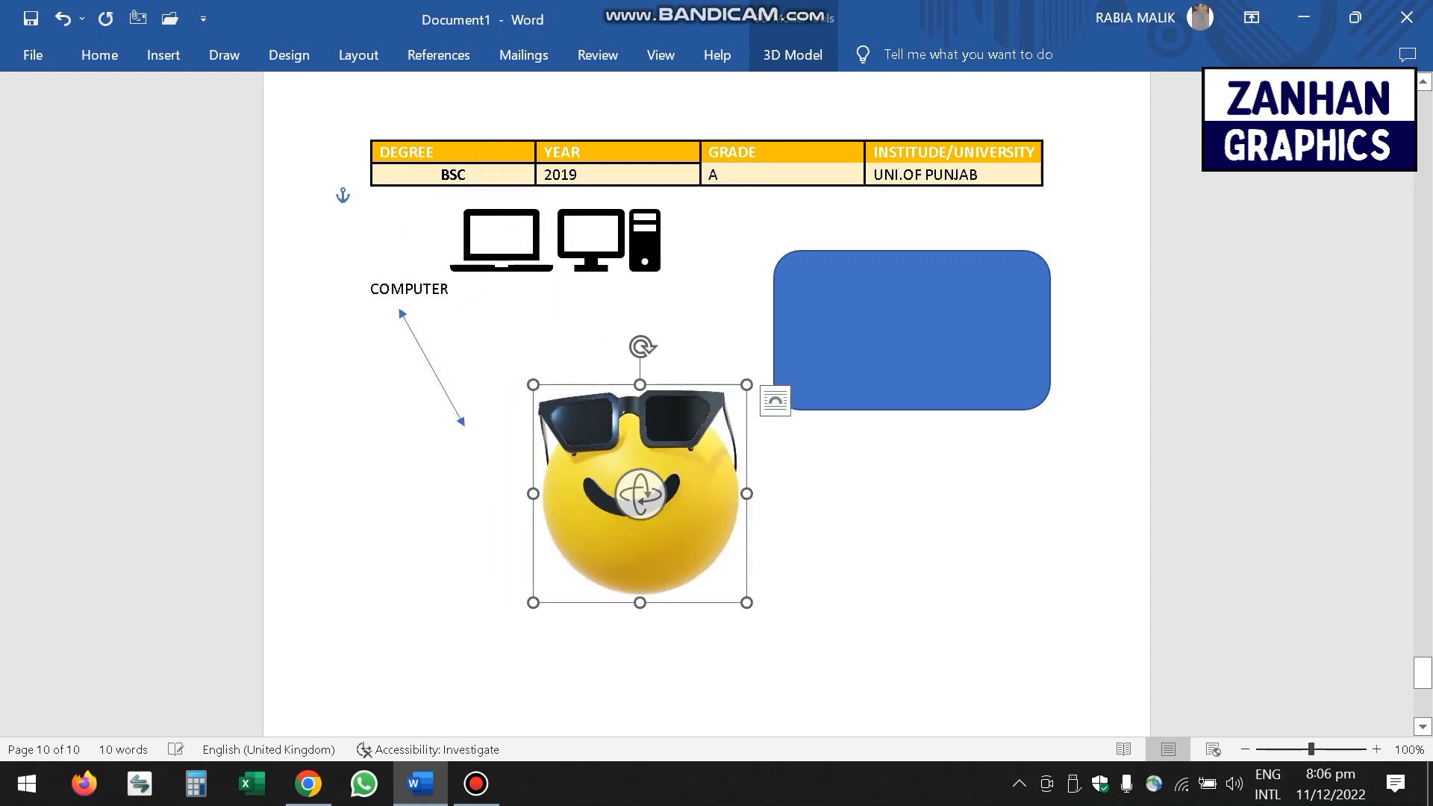
{"action": "mouse_move", "coordinate": [640, 494]}
{"action": "left_mouse_down"}
{"action": "mouse_move", "coordinate": [642, 549]}
{"action": "mouse_move", "coordinate": [593, 541]}
{"action": "mouse_move", "coordinate": [705, 519]}
{"action": "mouse_move", "coordinate": [593, 533]}
{"action": "mouse_move", "coordinate": [563, 508]}
{"action": "mouse_move", "coordinate": [508, 526]}
{"action": "mouse_move", "coordinate": [698, 507]}
{"action": "mouse_move", "coordinate": [619, 515]}
{"action": "mouse_move", "coordinate": [640, 522]}
{"action": "left_mouse_up"}
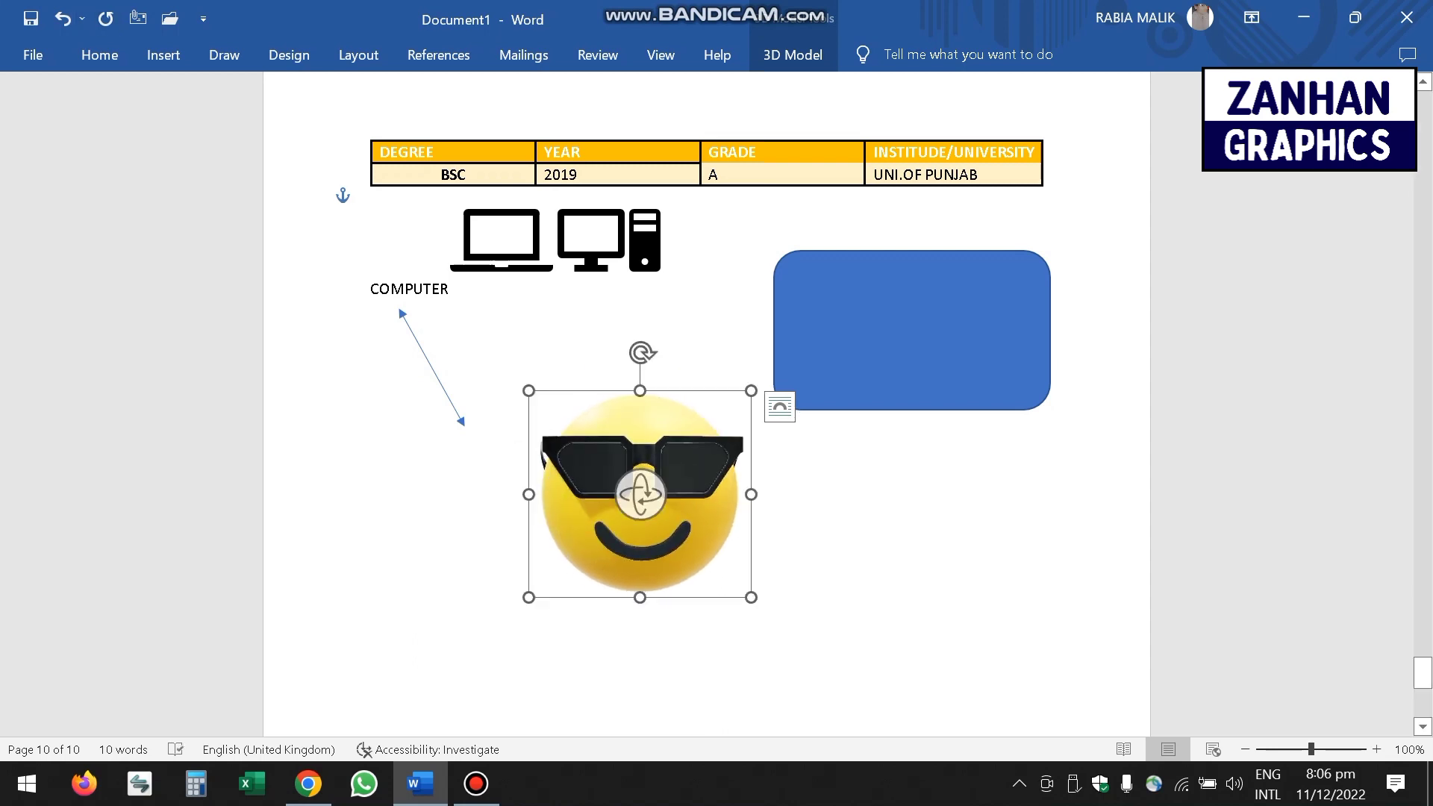
- Bring up the options for inserting another illustration
{"action": "left_click", "coordinate": [164, 54]}
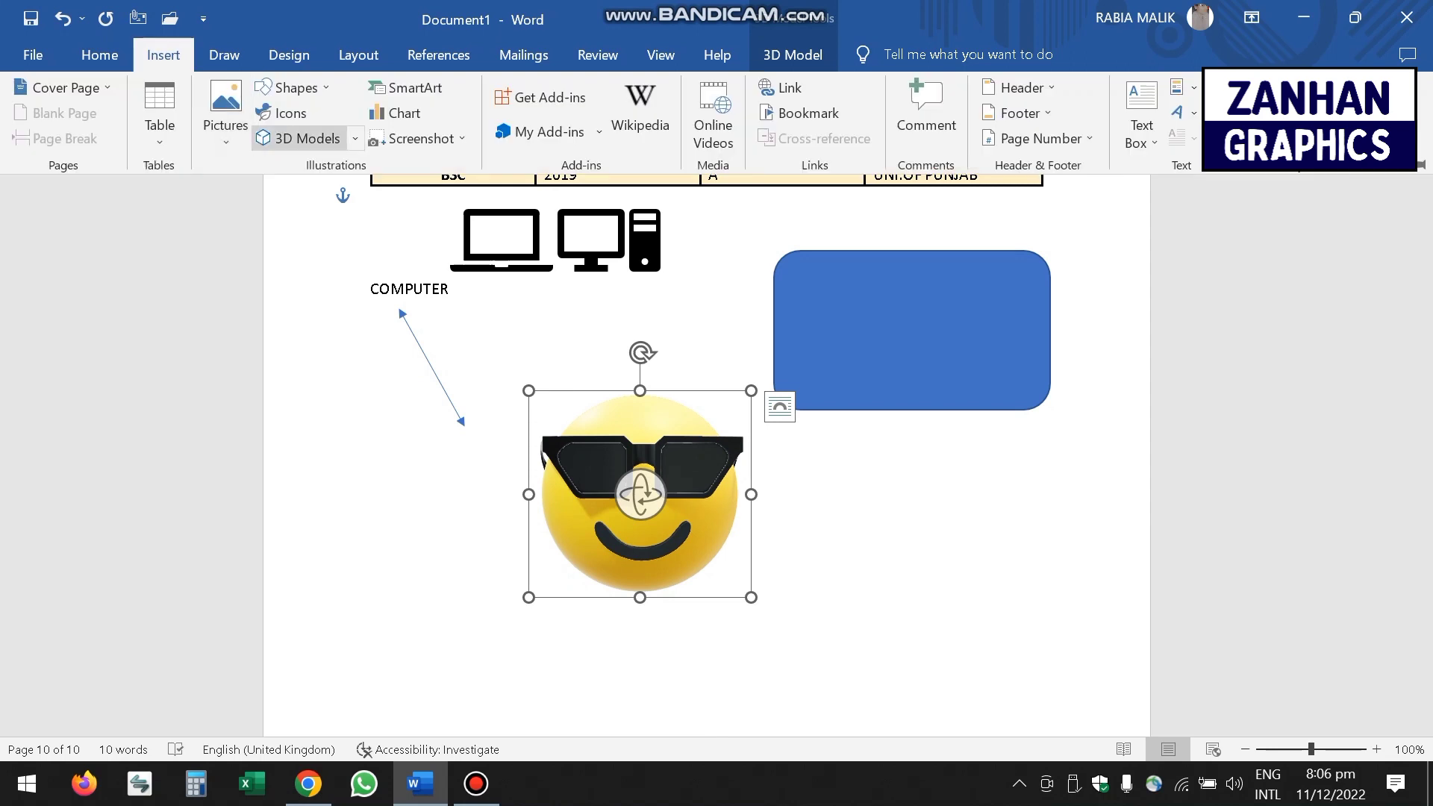